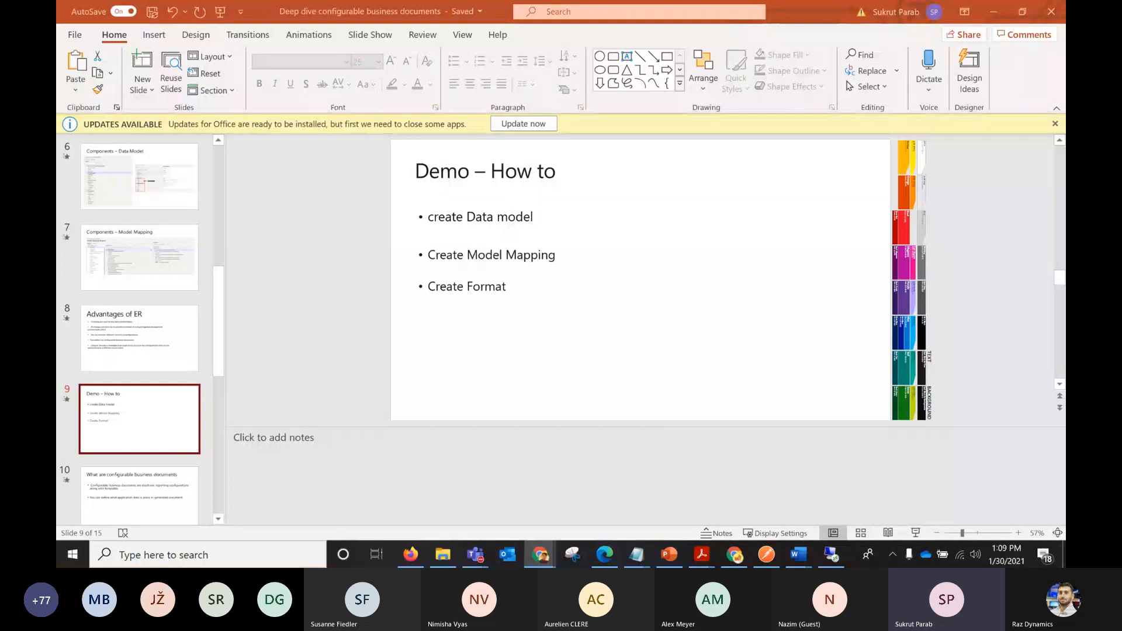
Switch from the presentation to the maximized Chrome window showing the Finance and Operations dashboard.
left_click_drag(1113, 77, 544, 166)
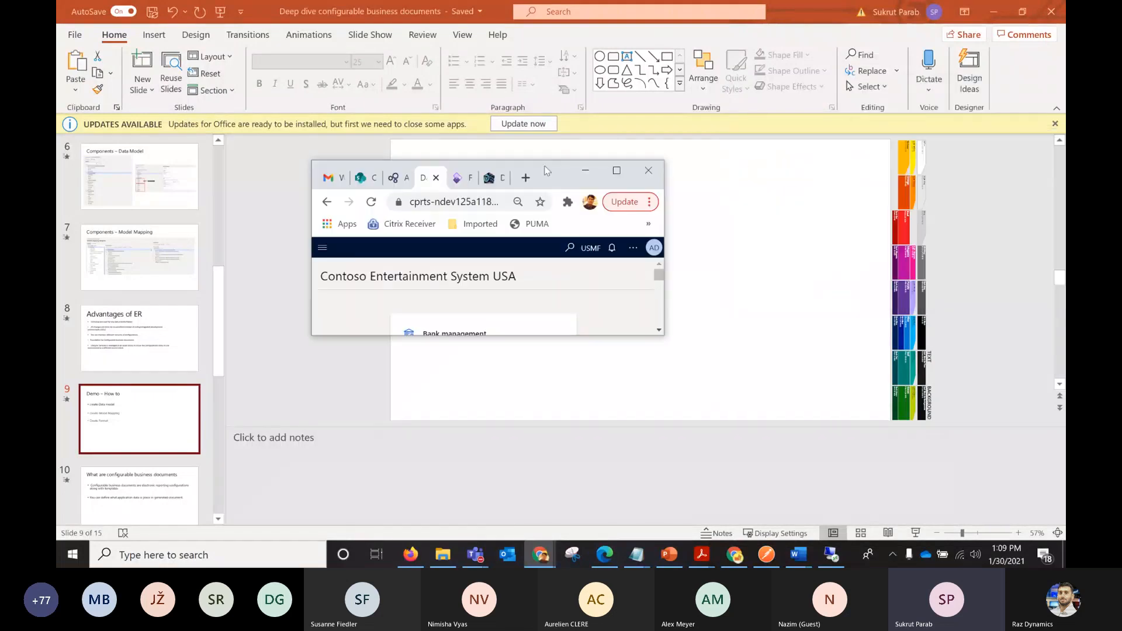
left_click(623, 166)
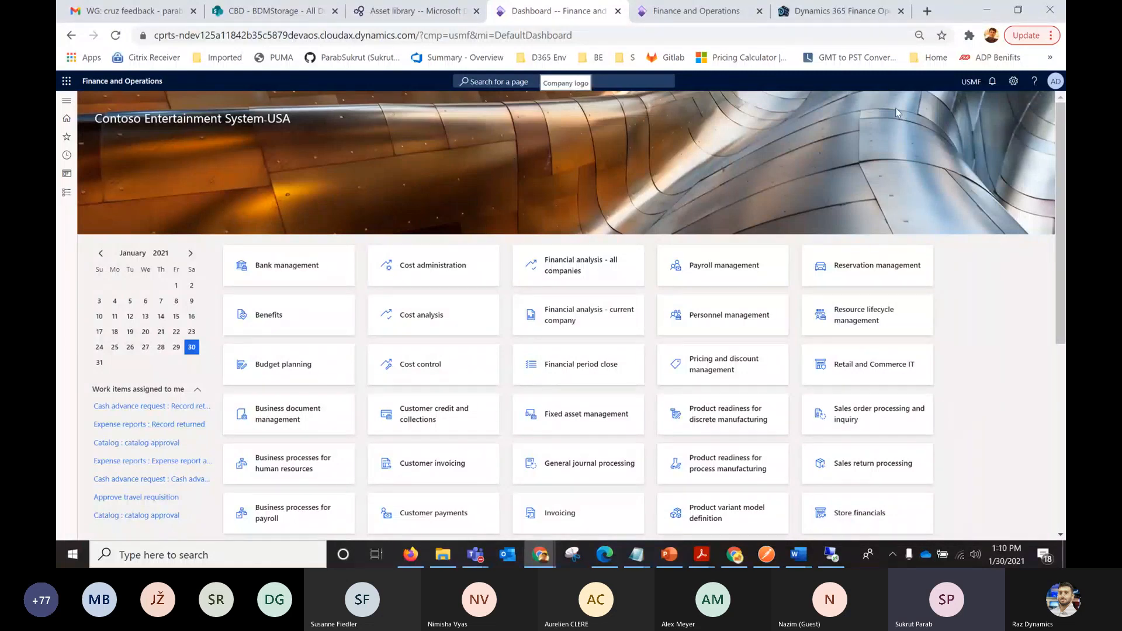
key("alt+Tab")
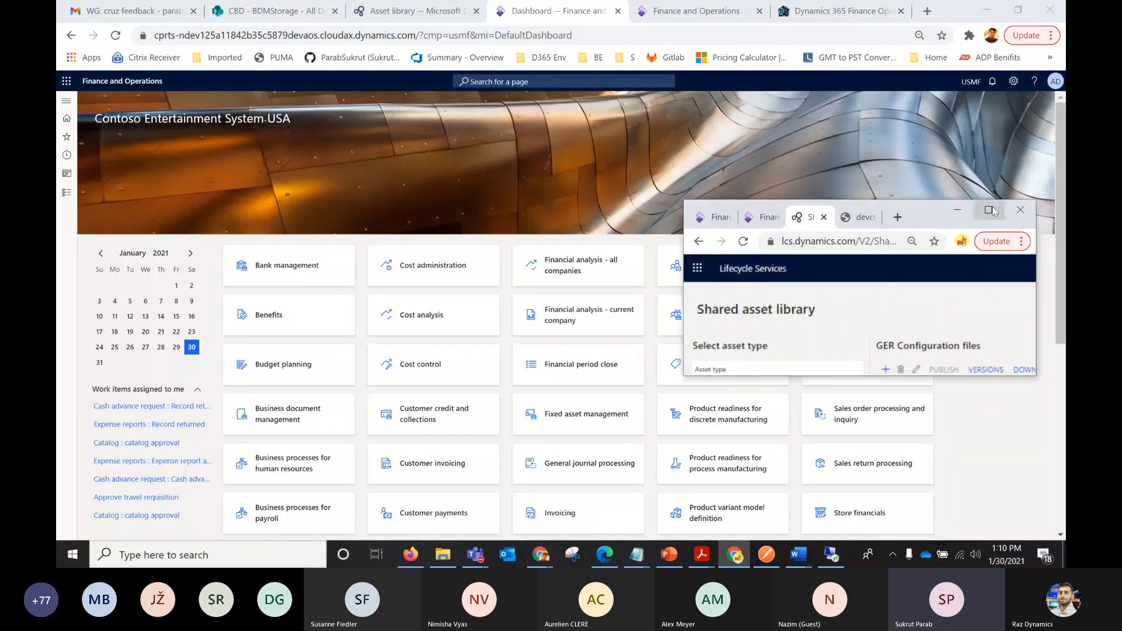
left_click(994, 209)
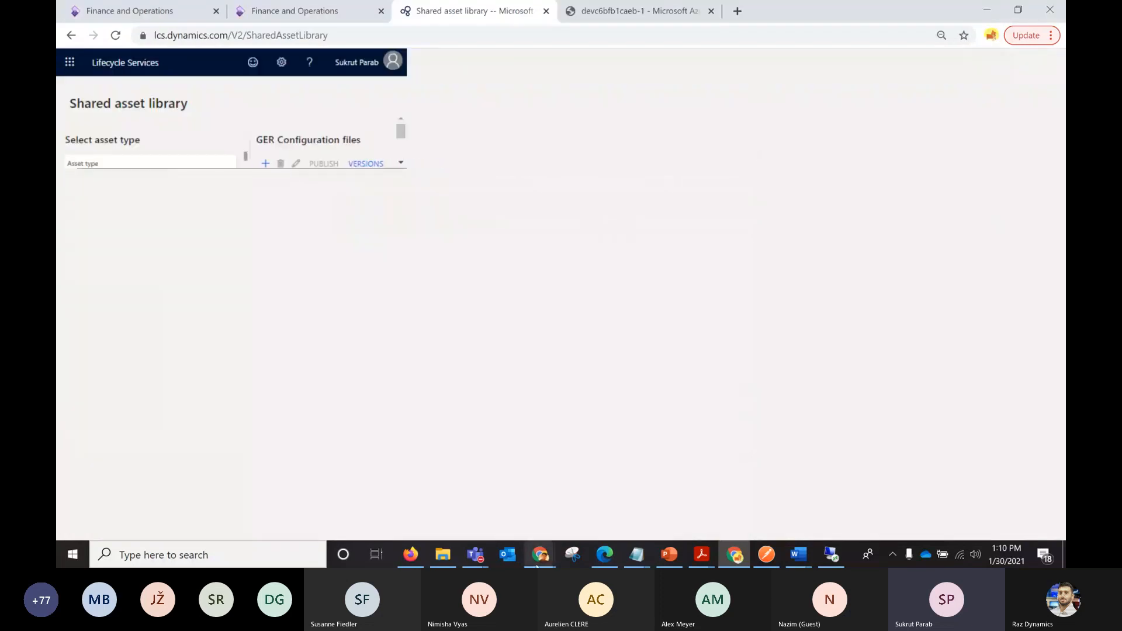
left_click(540, 561)
left_click(473, 499)
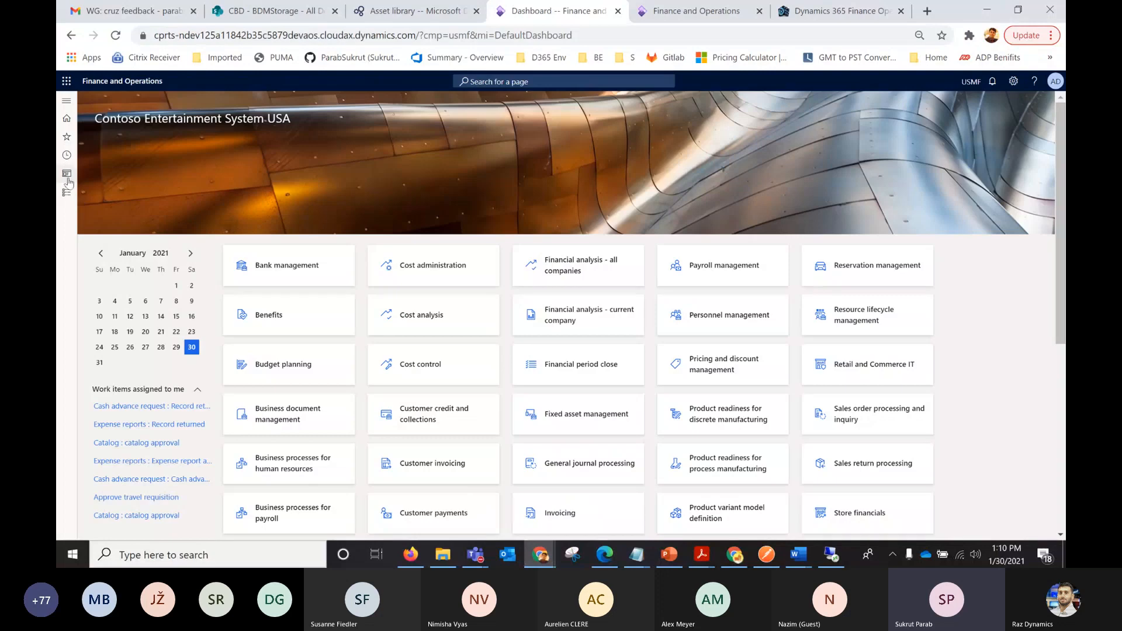
Open the Electronic reporting workspace from the favorite pages.
left_click(67, 193)
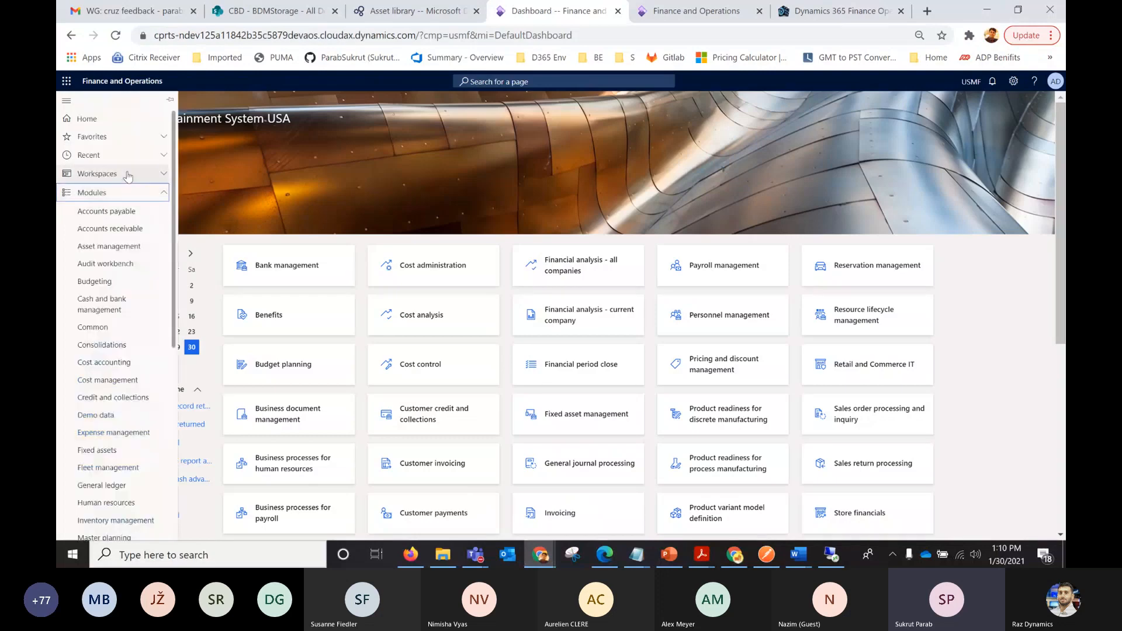
left_click(100, 174)
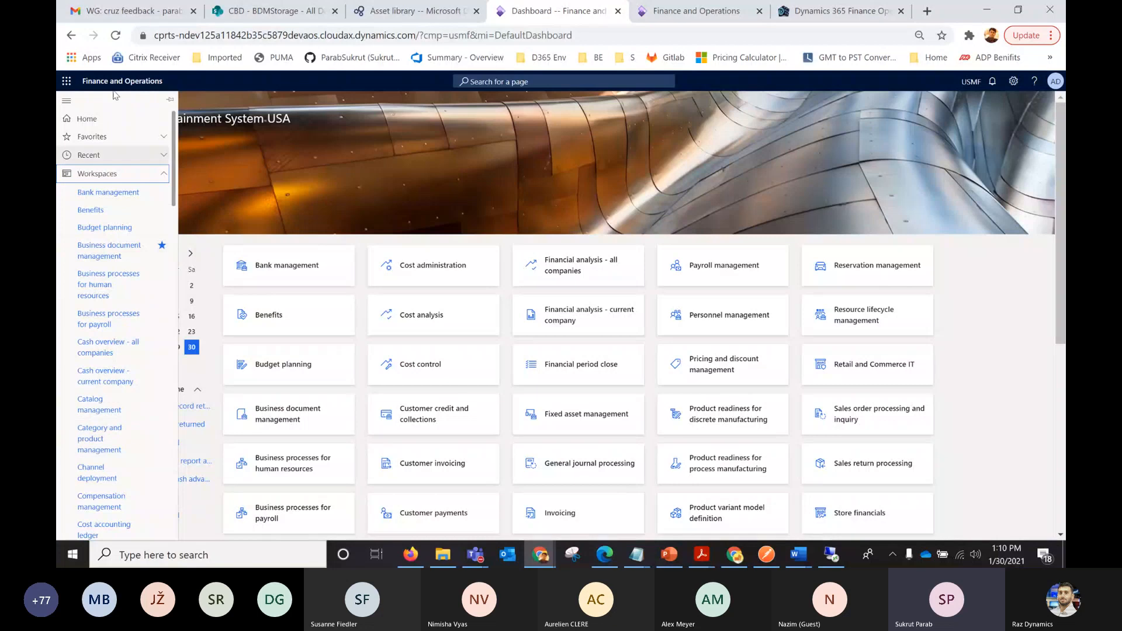
left_click_drag(173, 190, 178, 253)
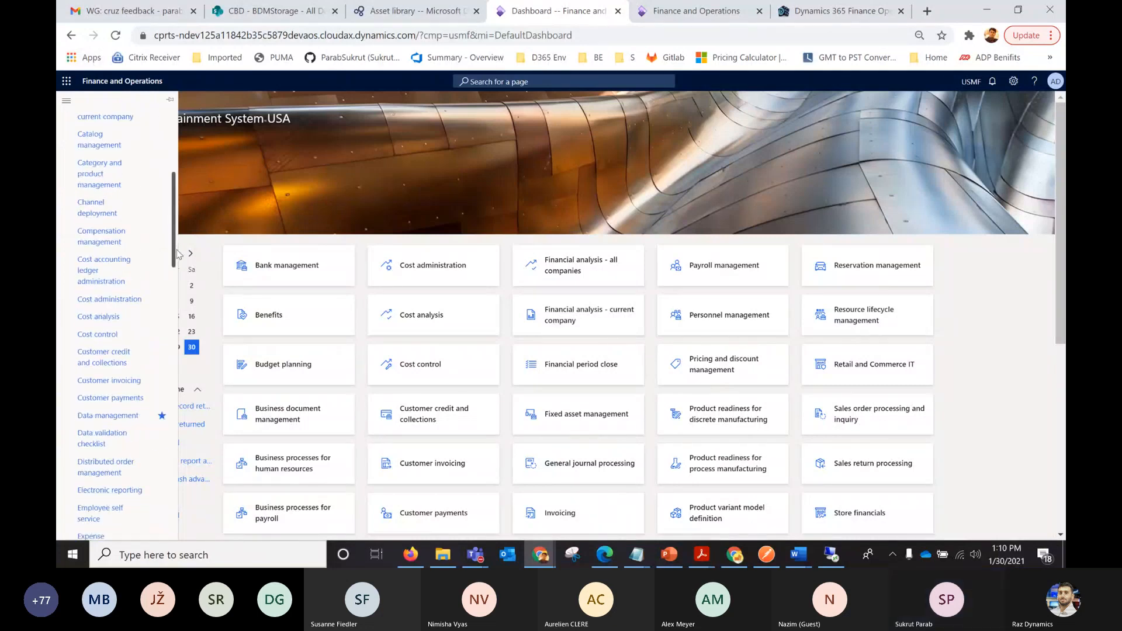
scroll(128, 374, "down", 2)
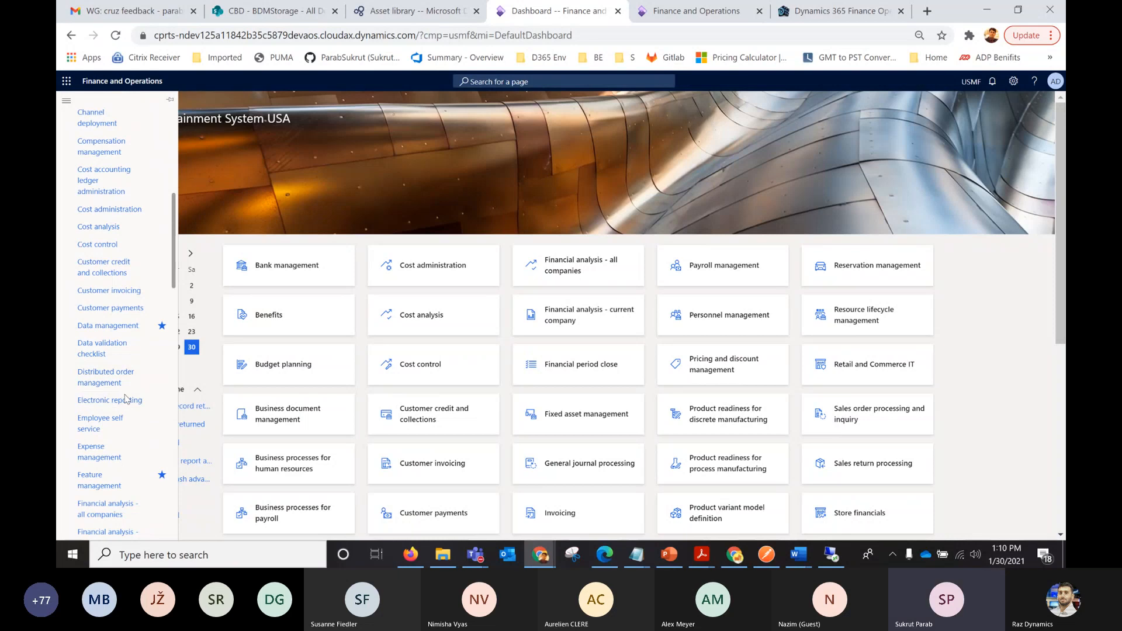
left_click(127, 400)
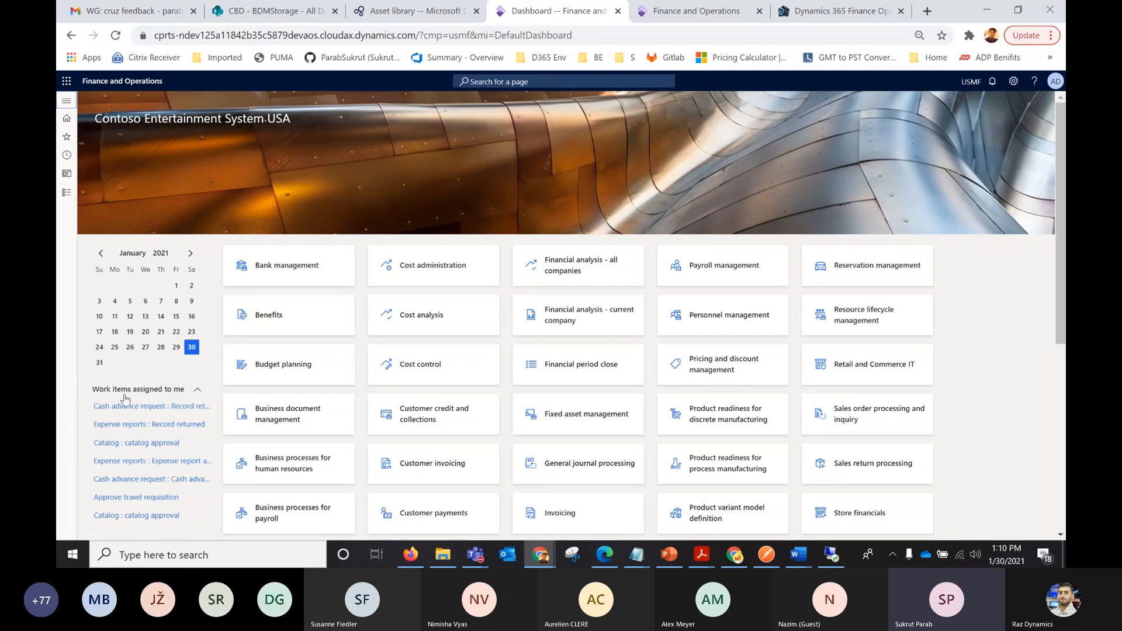
left_click(68, 135)
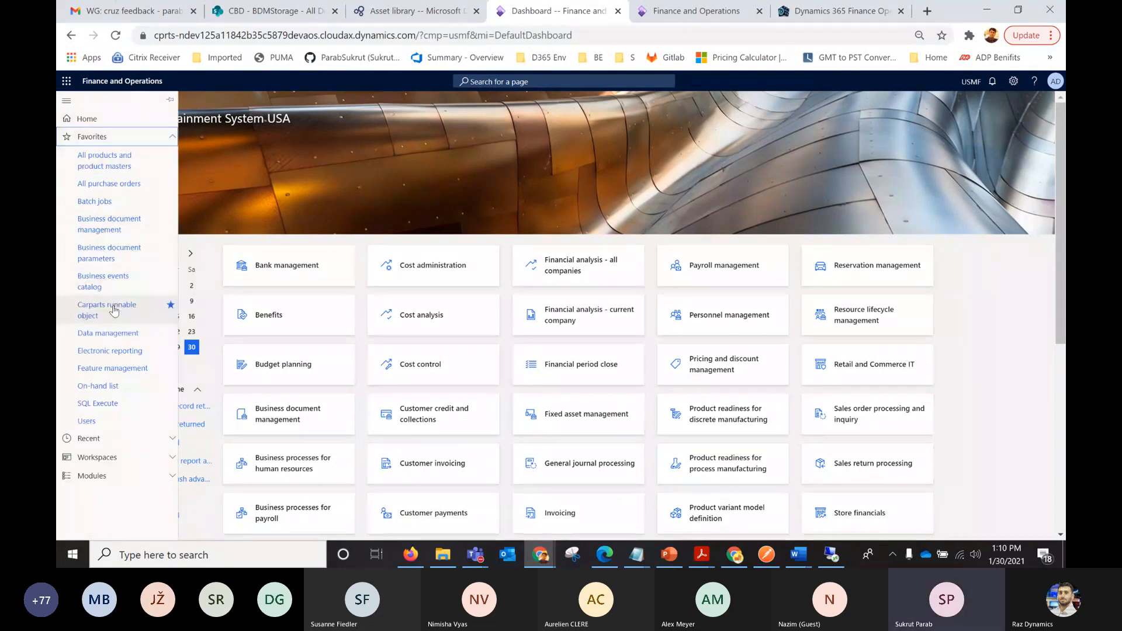
left_click(109, 350)
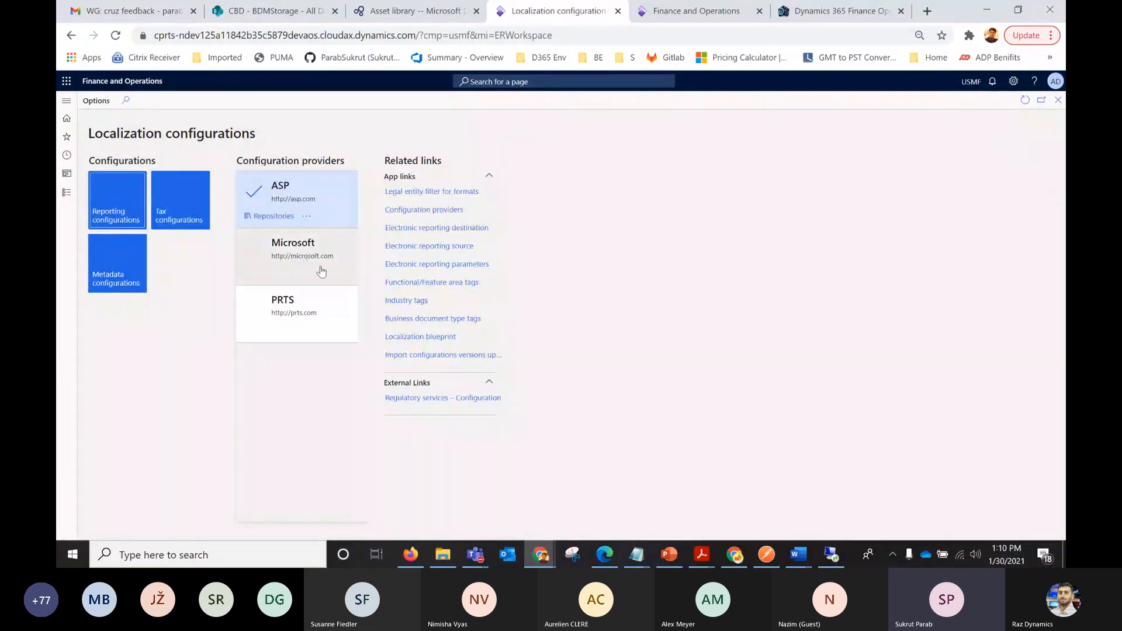
Select the Microsoft provider, review the configuration provider table, and return to the workspace.
left_click(260, 273)
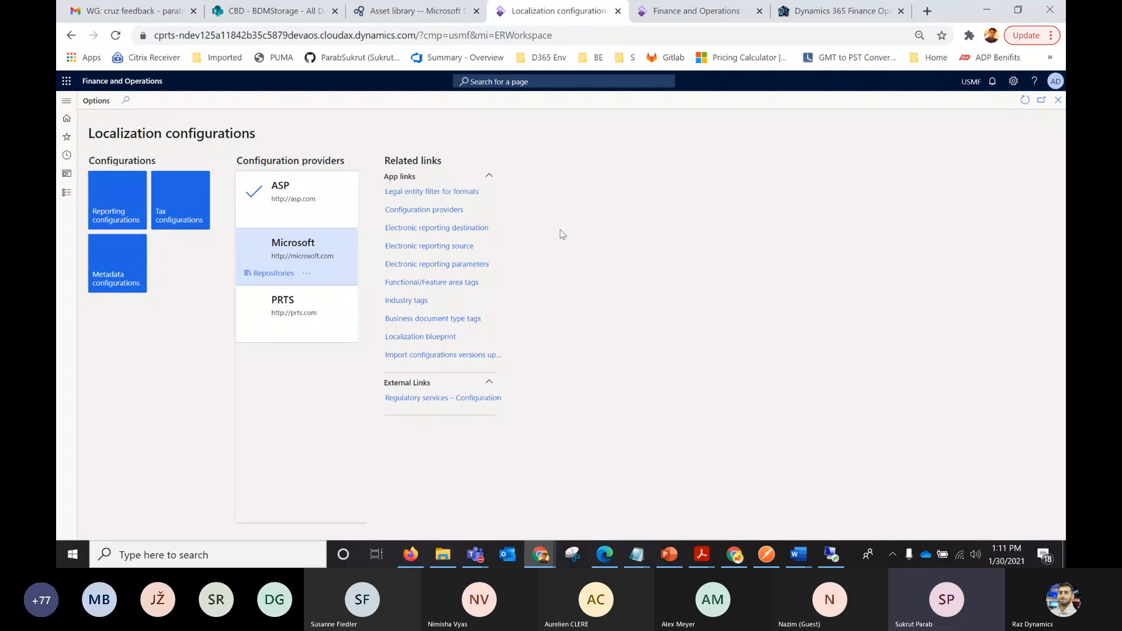
left_click(444, 211)
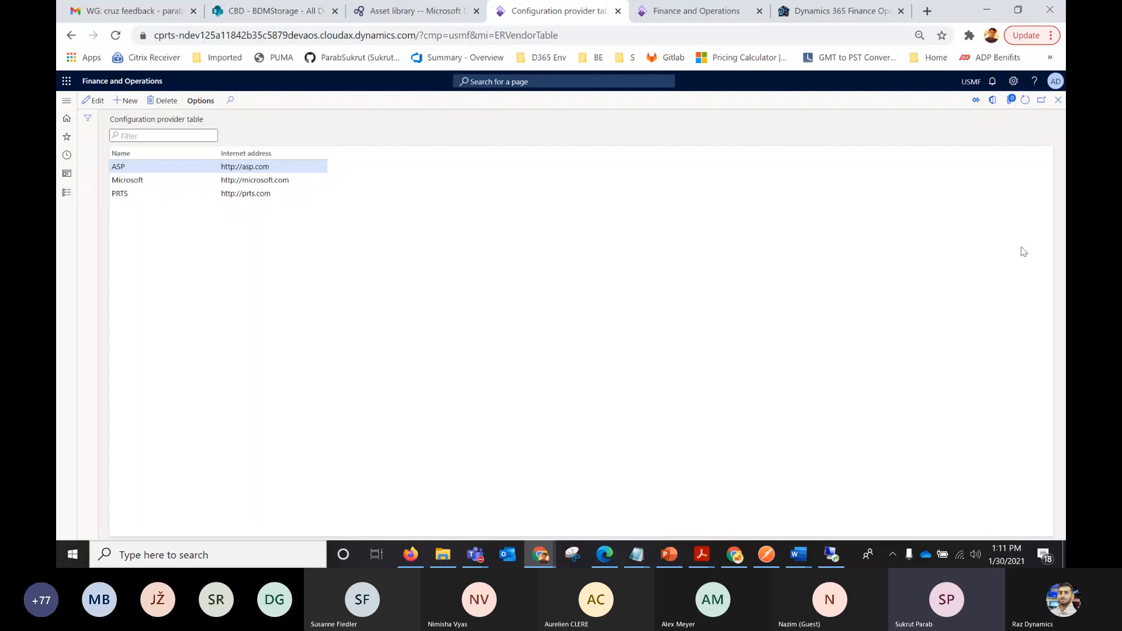
left_click(1059, 101)
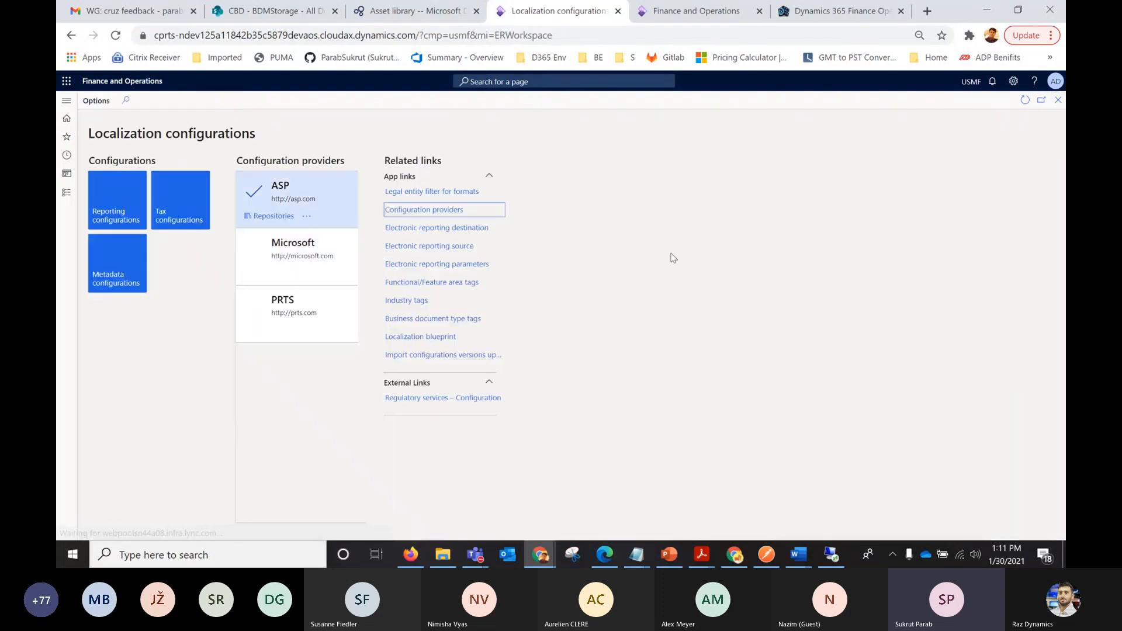
Check the ASP provider's additional options and its configuration repositories, and return to the workspace.
left_click(305, 217)
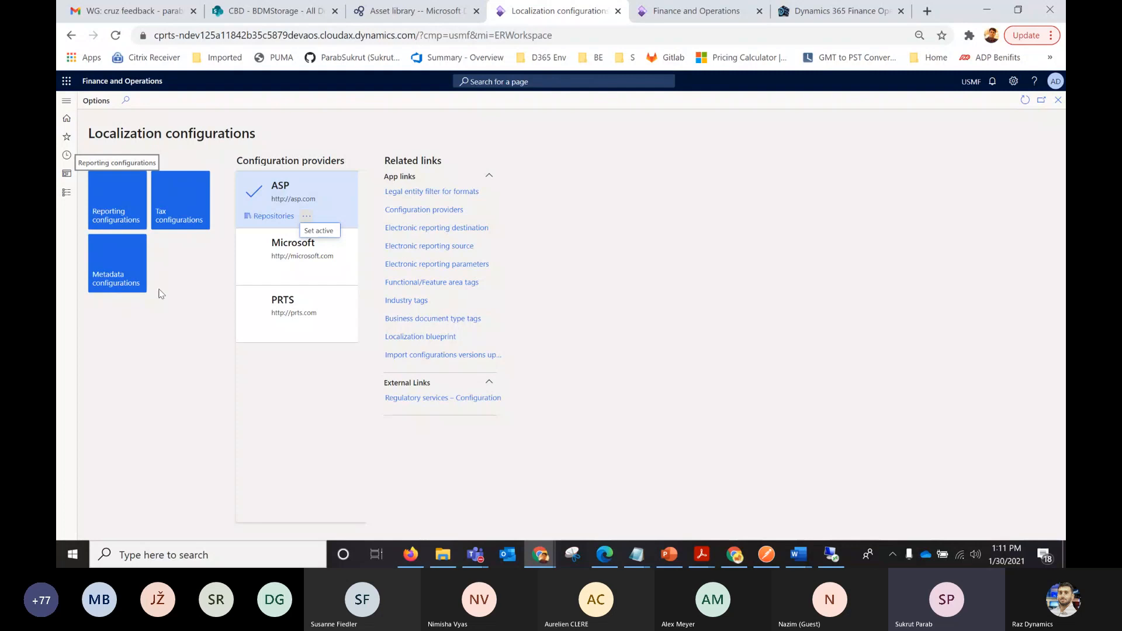
left_click(301, 429)
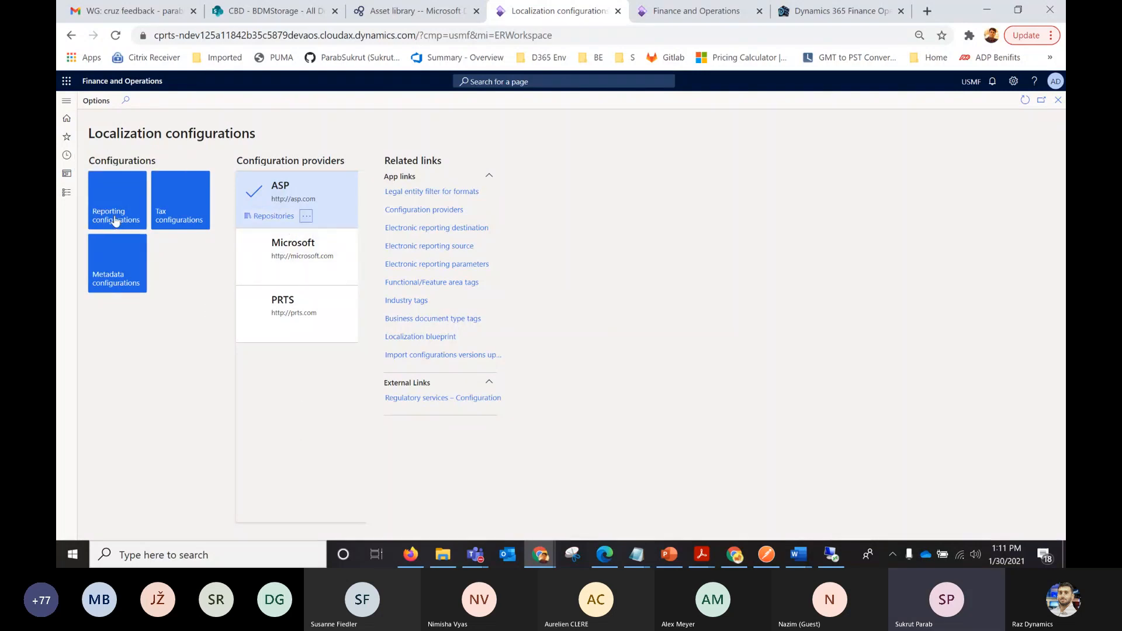
left_click(276, 217)
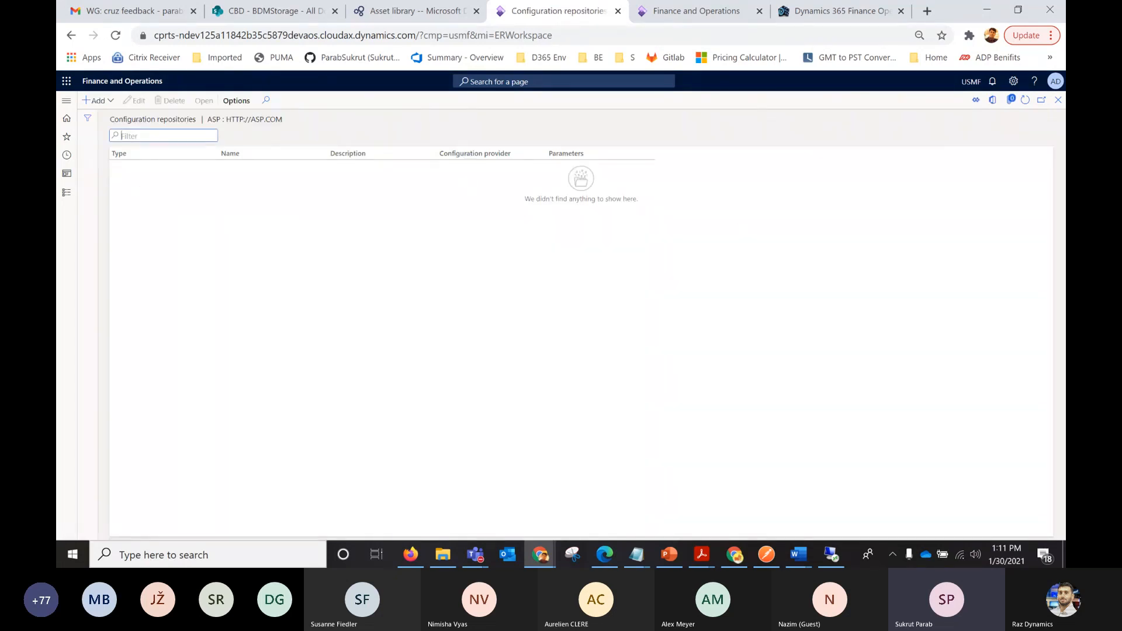
left_click(1057, 101)
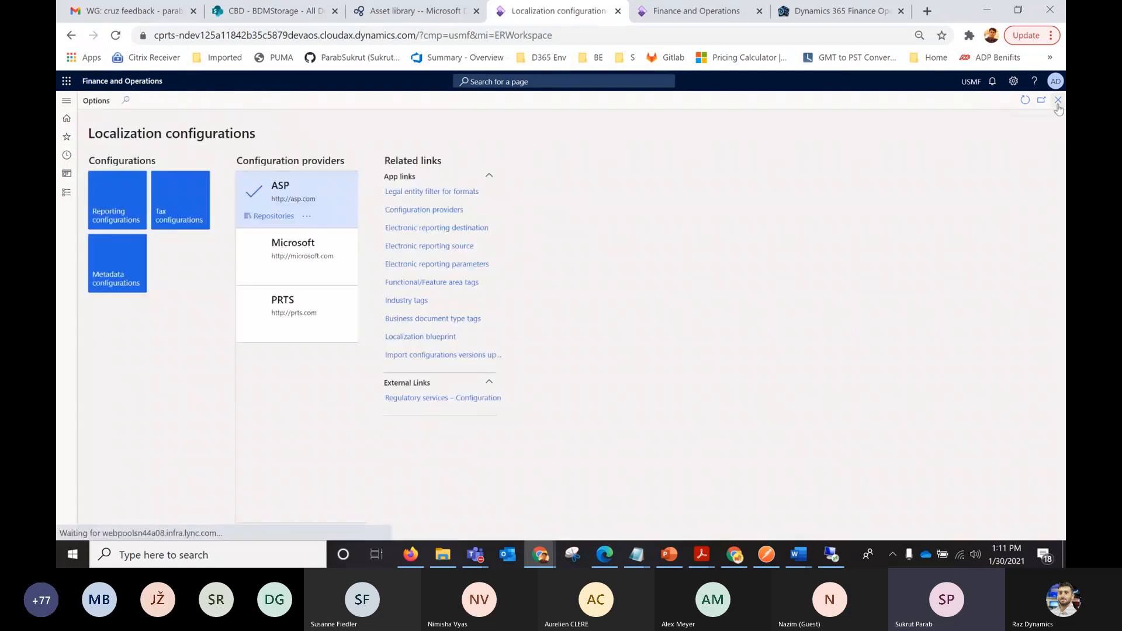
Open the reporting configurations and look through the list of available models.
left_click(117, 221)
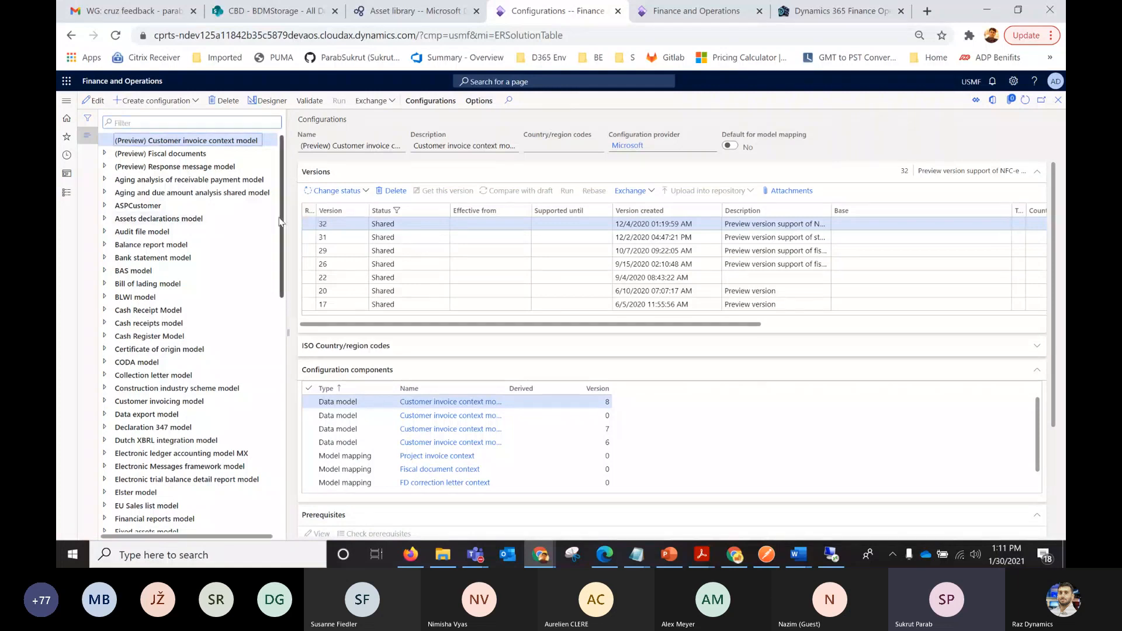
scroll(279, 221, "down", 1)
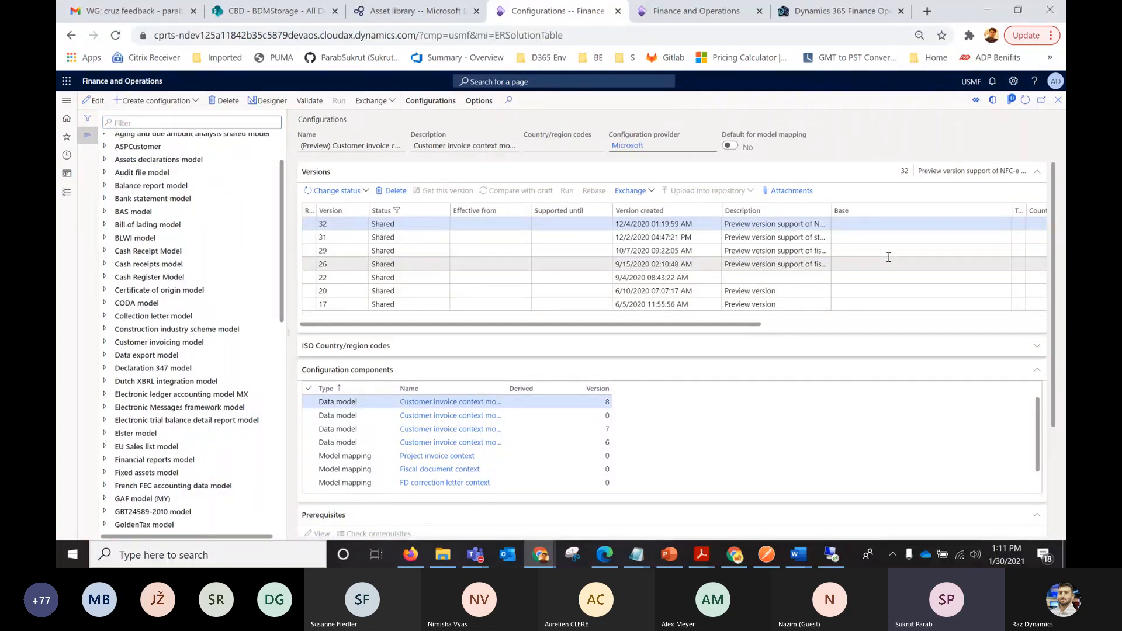
left_click(1059, 100)
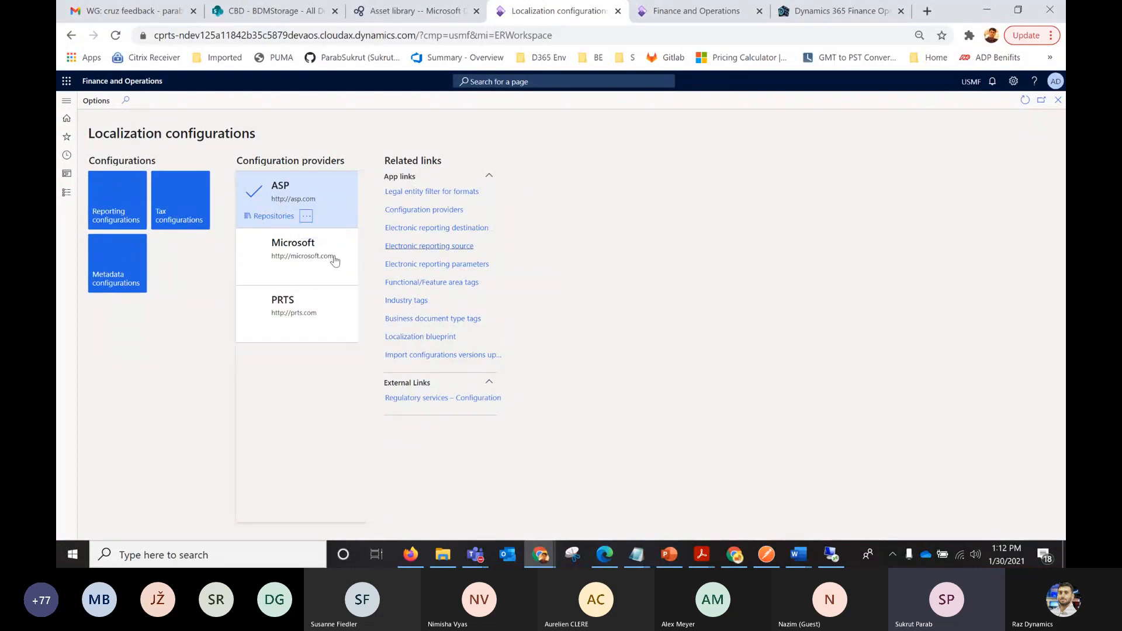
left_click(109, 225)
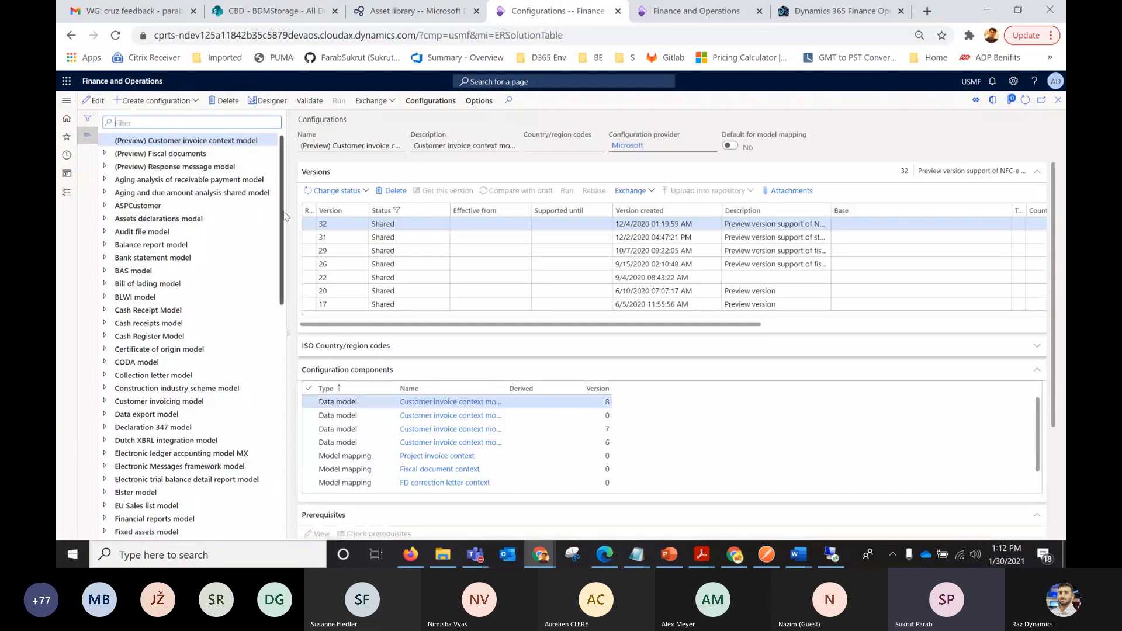
left_click_drag(284, 216, 289, 291)
scroll(263, 259, "up", 5)
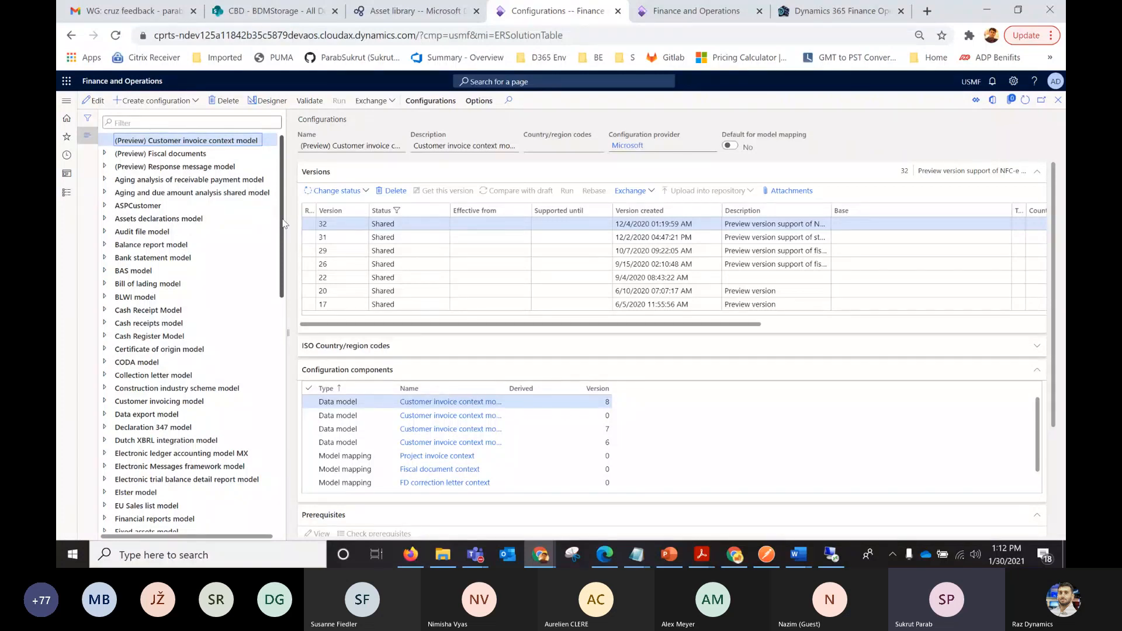
Create a root configuration named MyCustomerInvoice with ASP as the configuration provider.
left_click(190, 102)
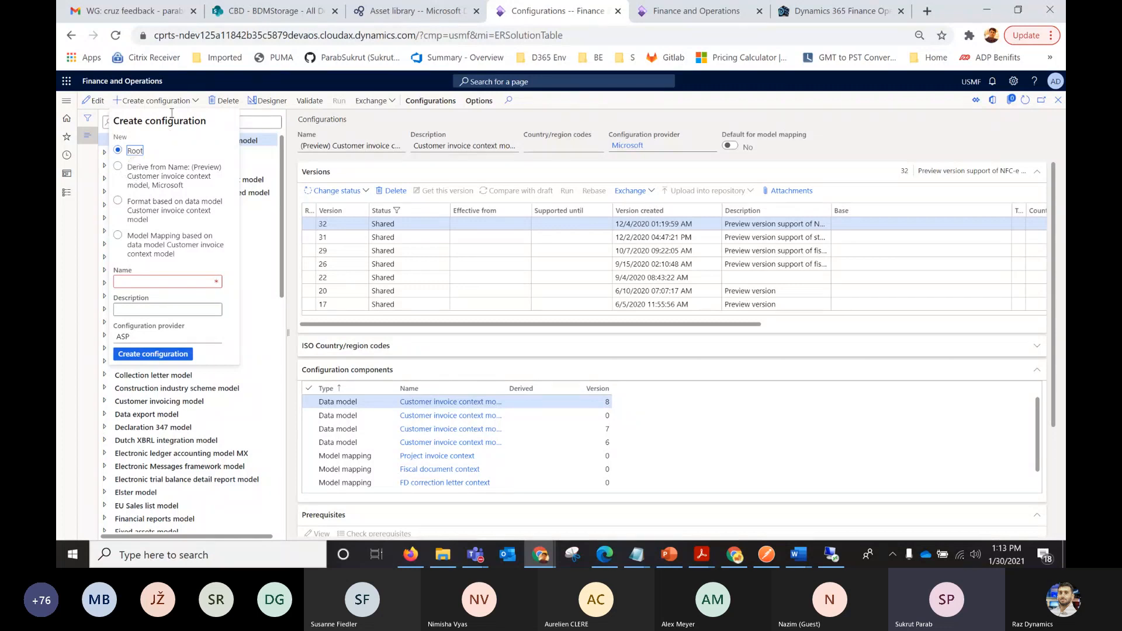
left_click(141, 279)
type("MyCustomerInvoice")
left_click(154, 354)
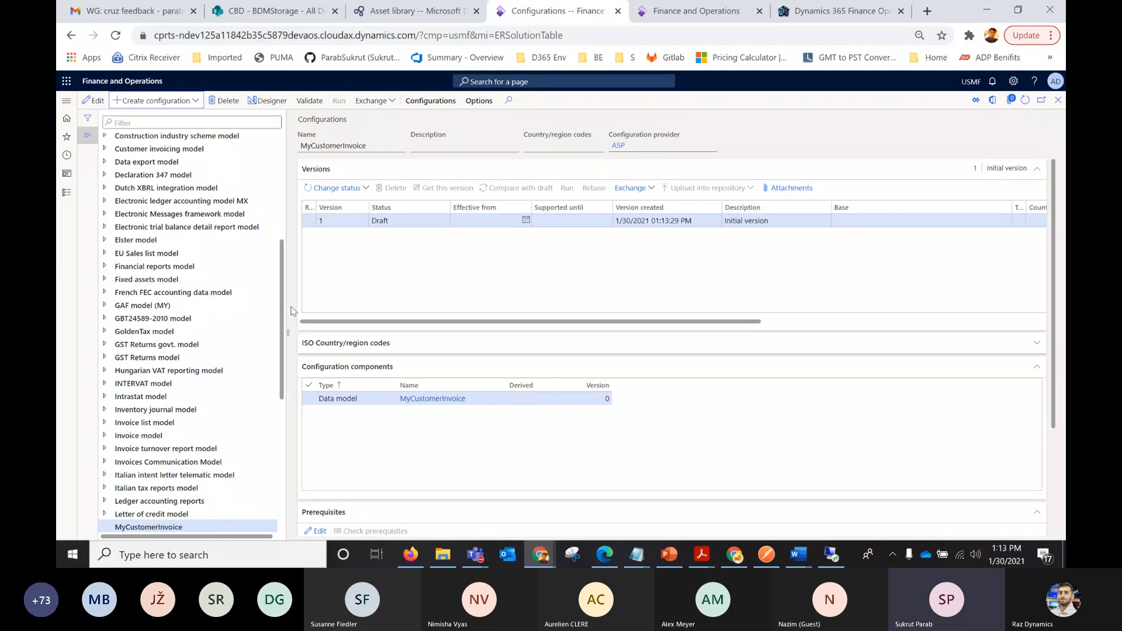
Open the MyCustomerInvoice data model in the Designer.
scroll(285, 303, "down", 1)
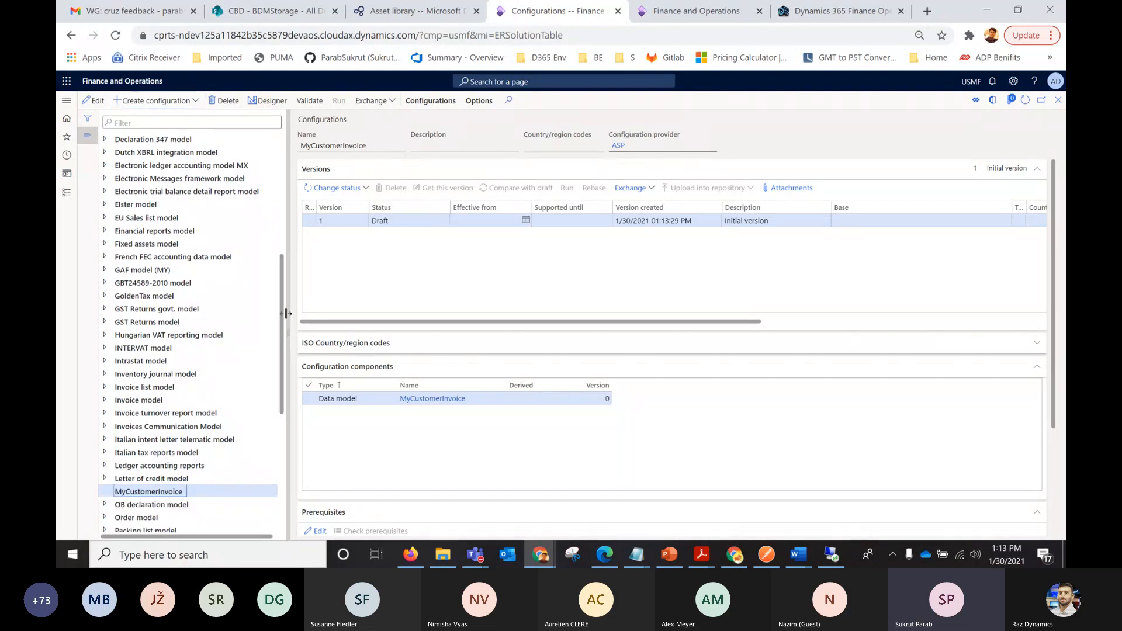
left_click(163, 492)
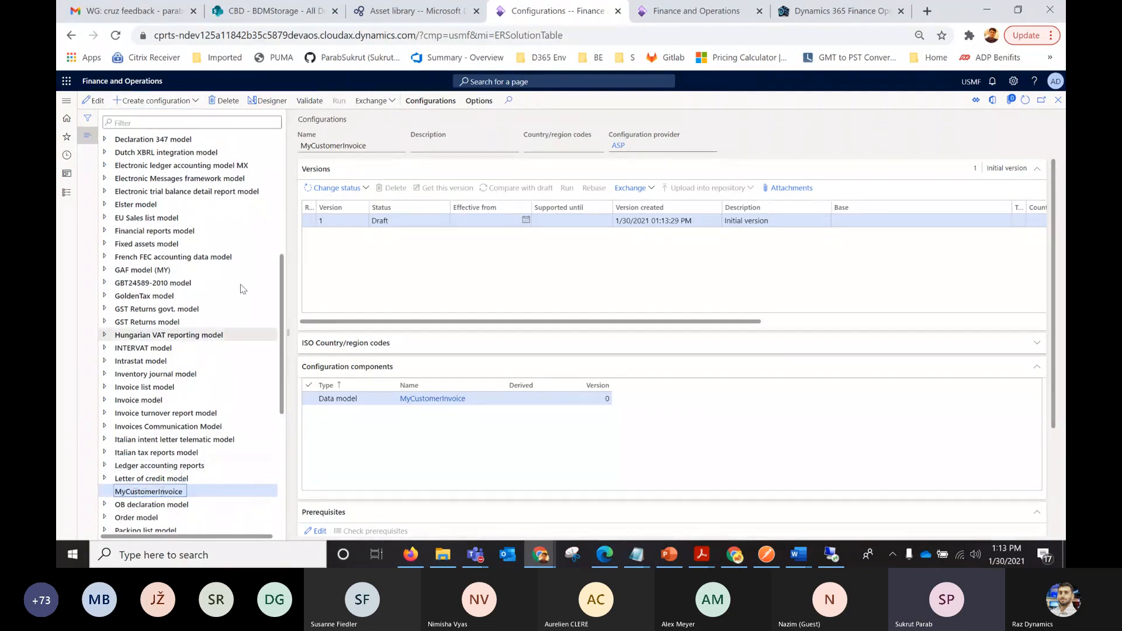
left_click(270, 102)
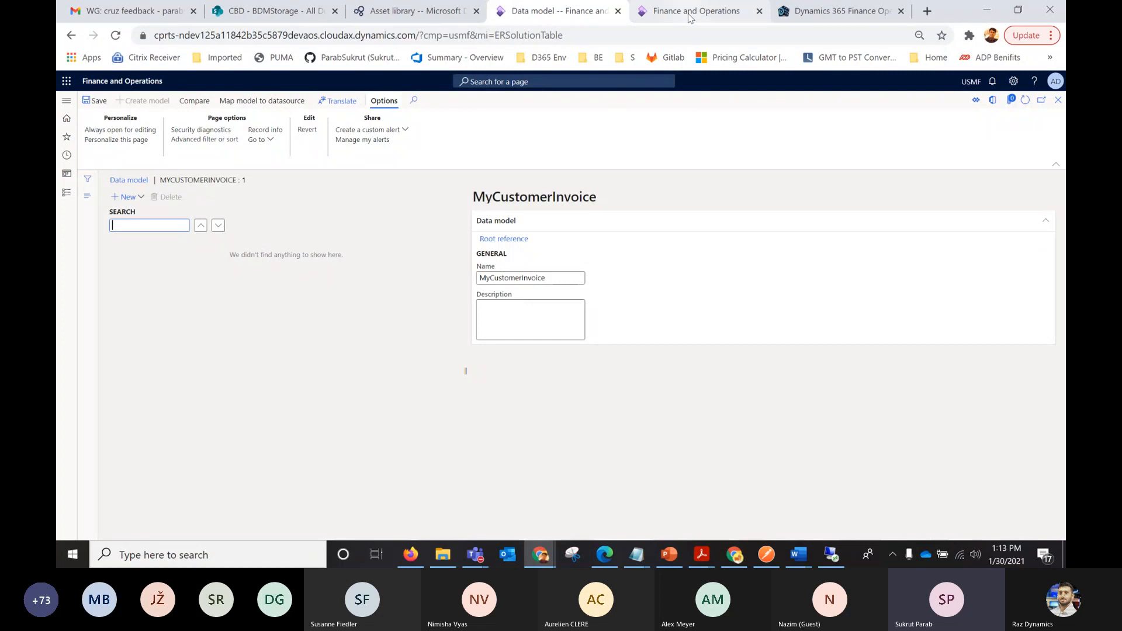
Duplicate the current browser tab and browse the configurations list in the copy.
right_click(556, 16)
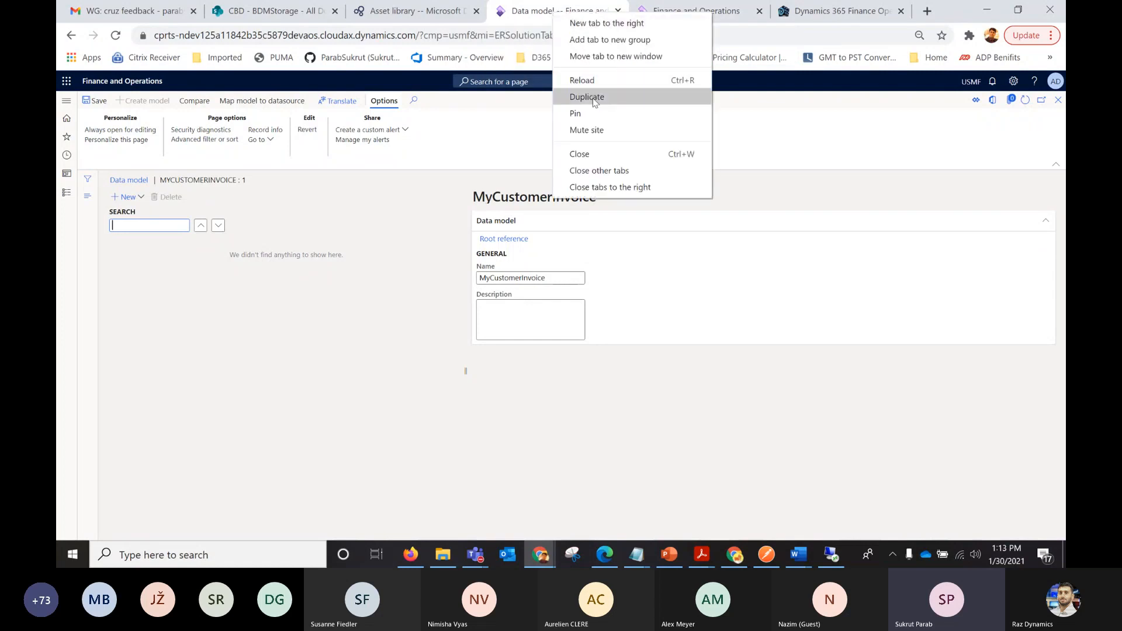
left_click(572, 96)
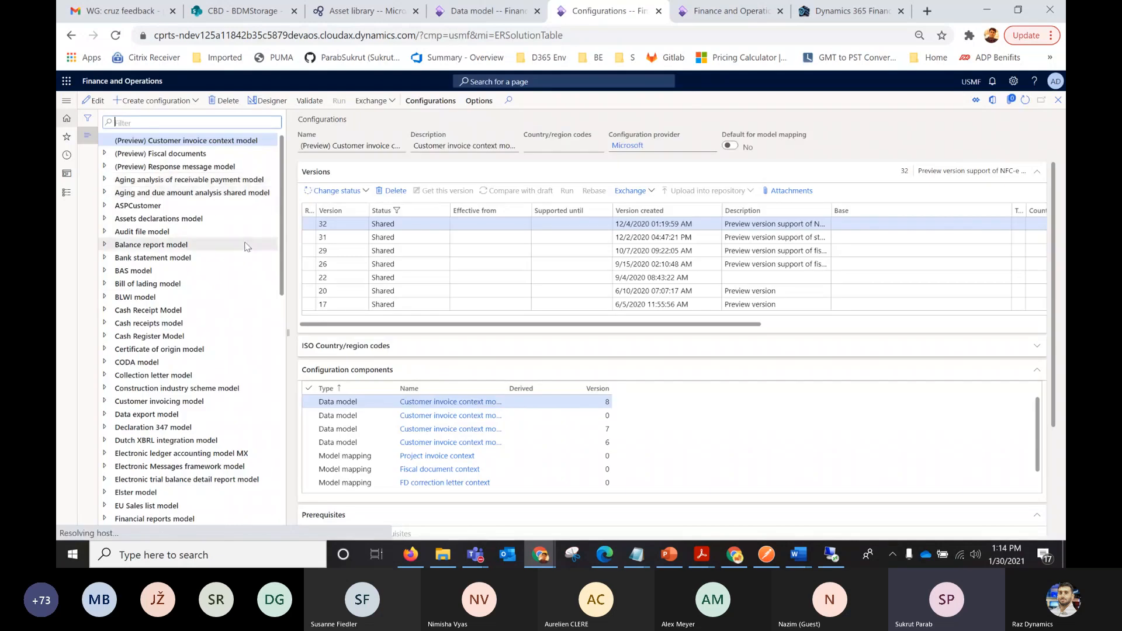
left_click_drag(284, 214, 284, 231)
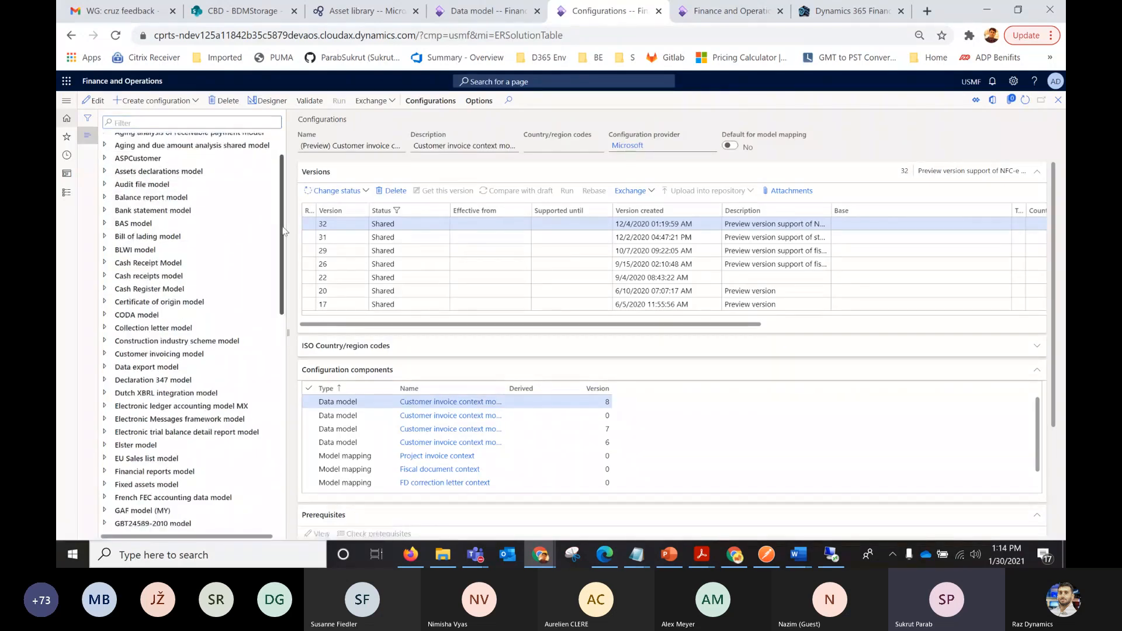
mouse_move(285, 231)
left_mouse_down()
mouse_move(284, 252)
mouse_move(284, 232)
left_mouse_up()
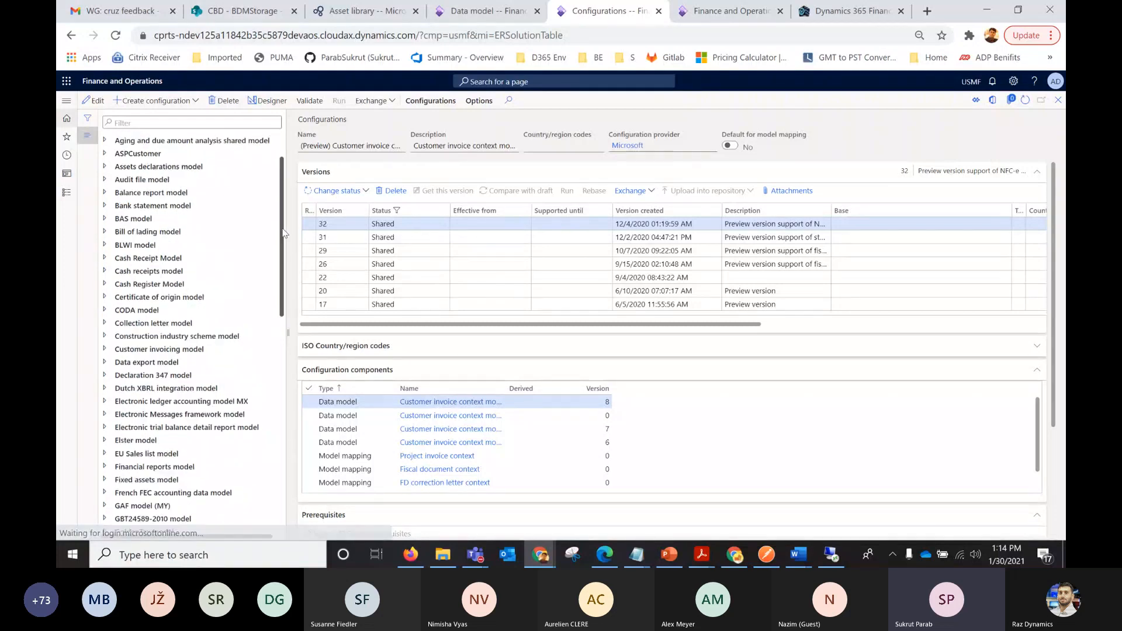
Filter the configurations by "payment" and open the Payment model in the Designer.
left_click(156, 123)
type("paymnet")
key("Return")
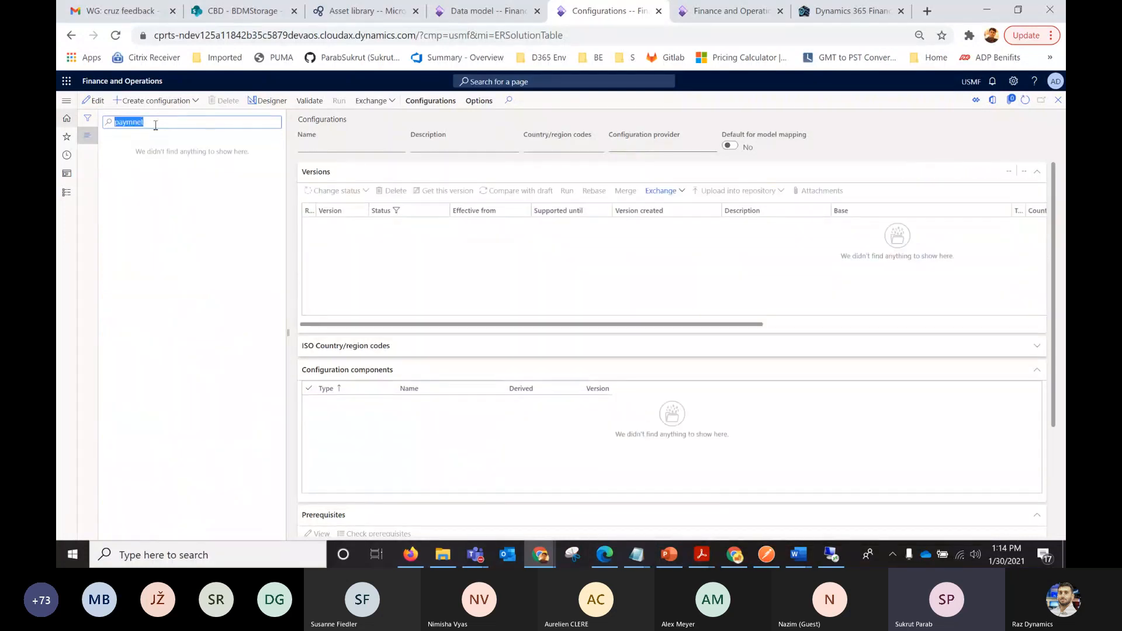
left_click(155, 125)
key("BackSpace")
key("BackSpace")
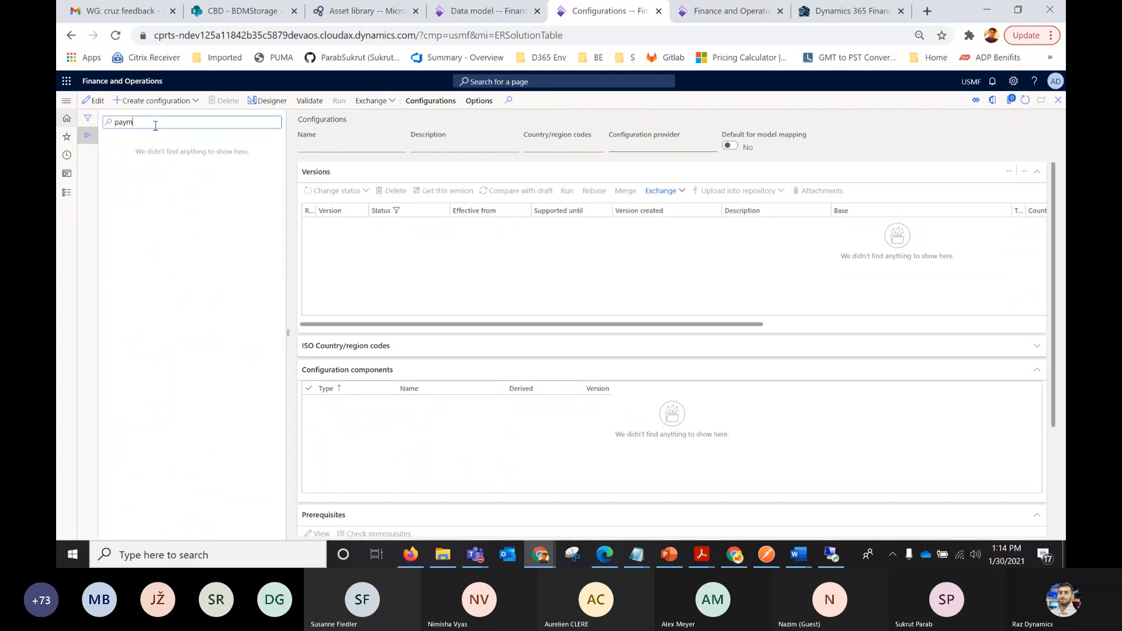
type("ent")
key("Return")
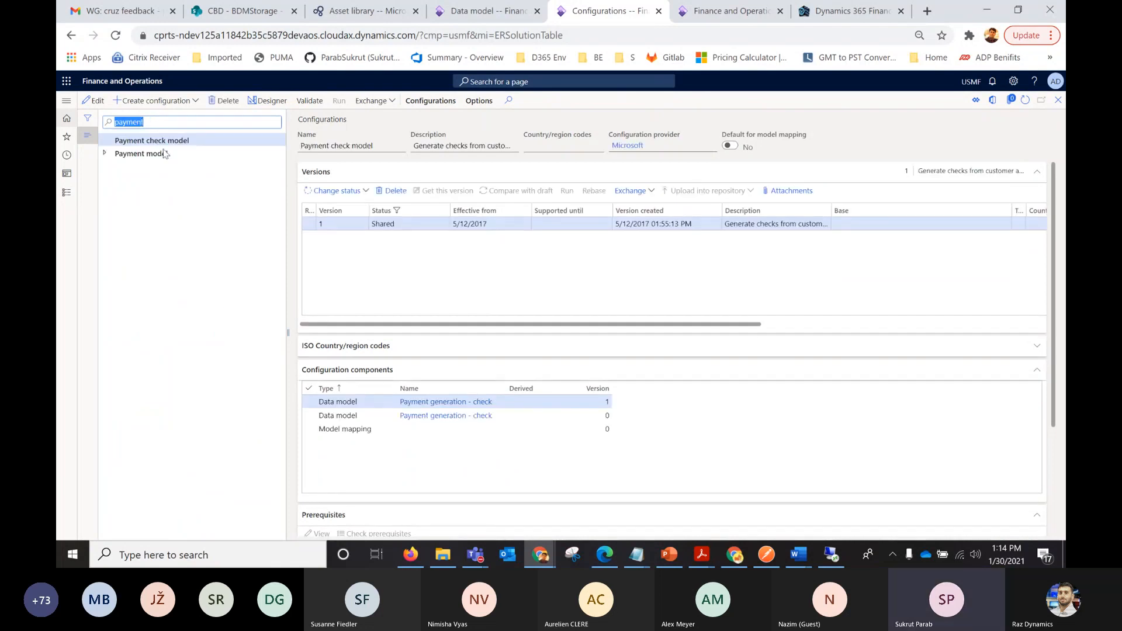
left_click(105, 153)
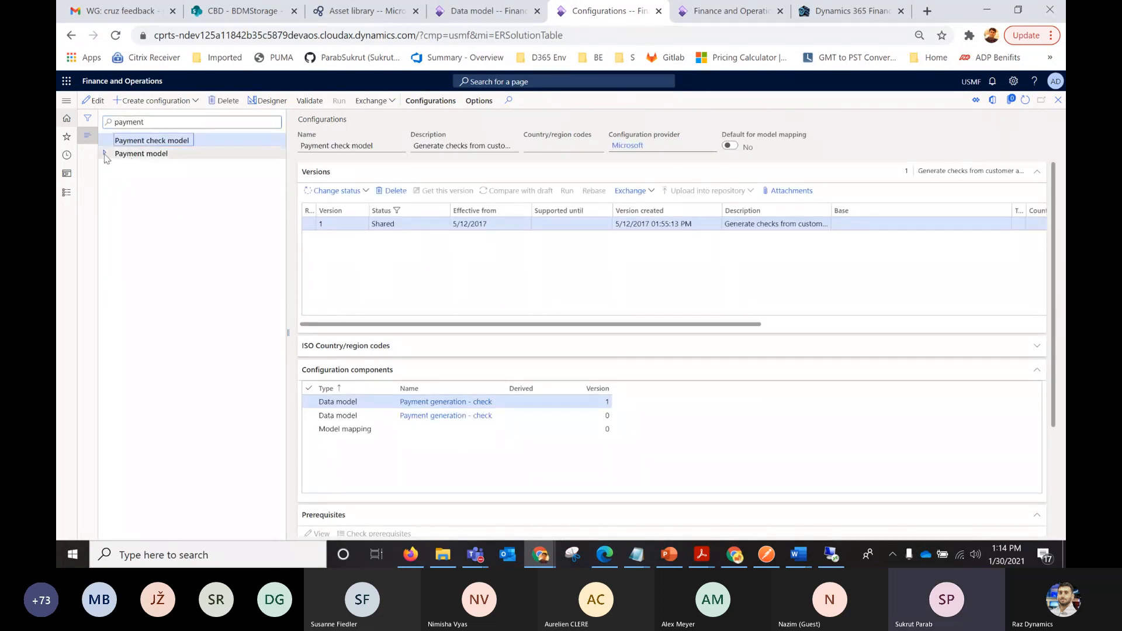
left_click(127, 154)
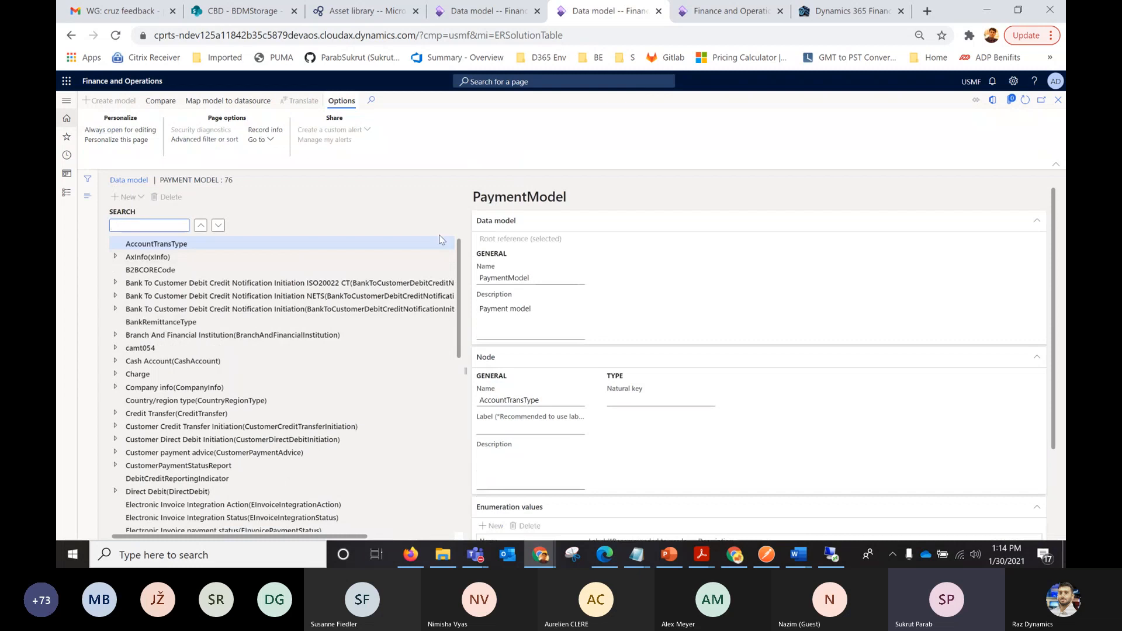
Examine the fields under the Company info node of the payment model, including CompanyPhone.
left_click_drag(459, 250, 462, 226)
left_click(116, 388)
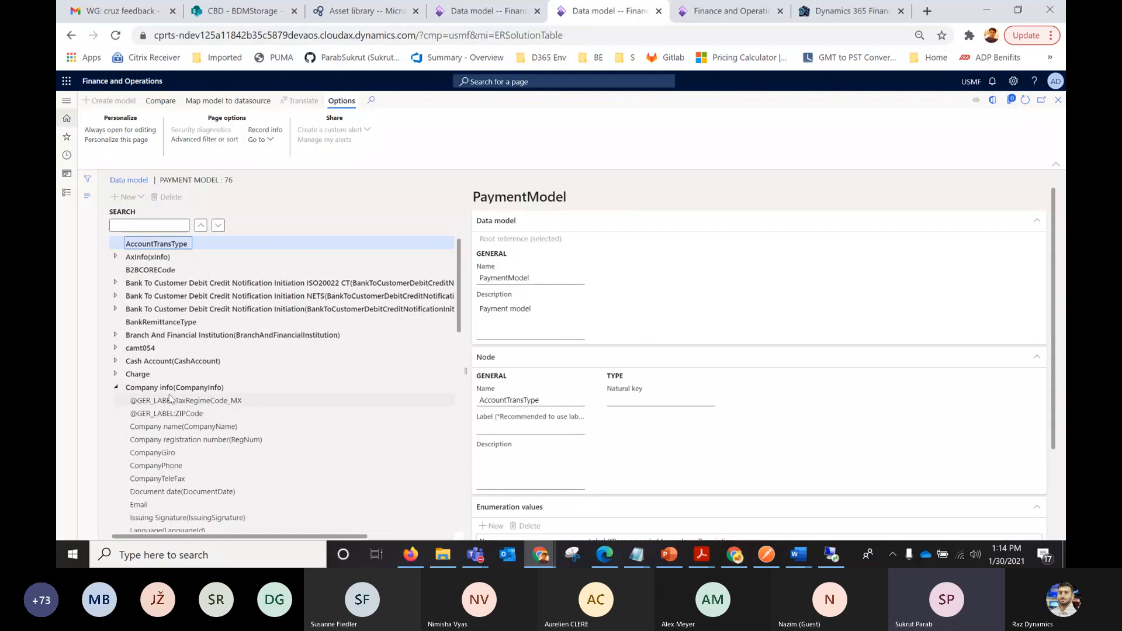
left_click(156, 453)
left_click(156, 466)
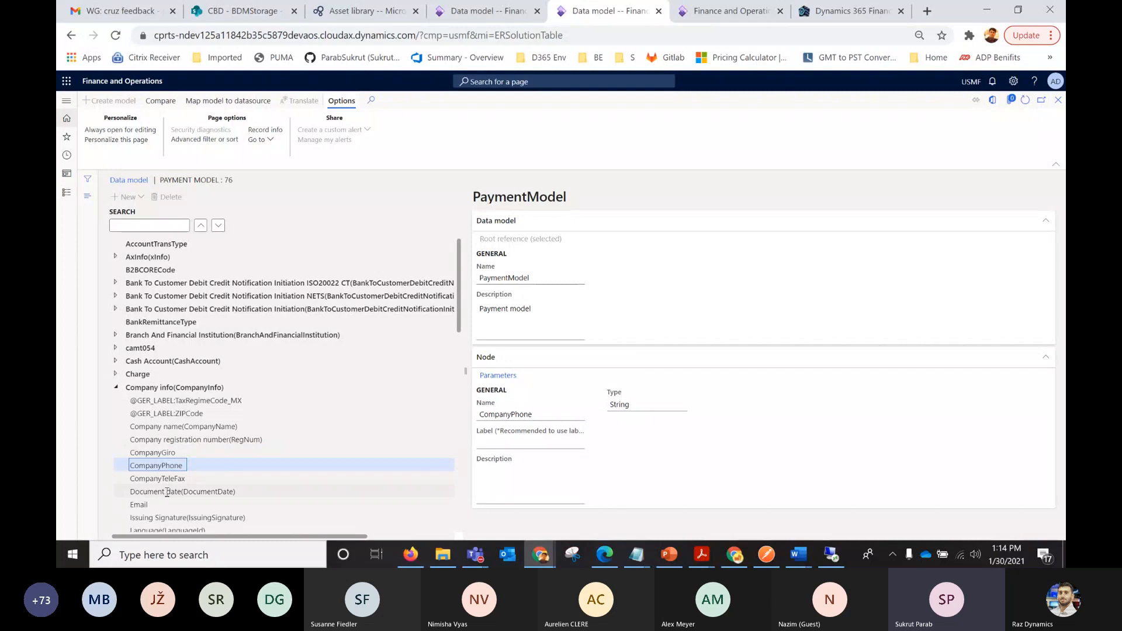
scroll(282, 328, "down", 3)
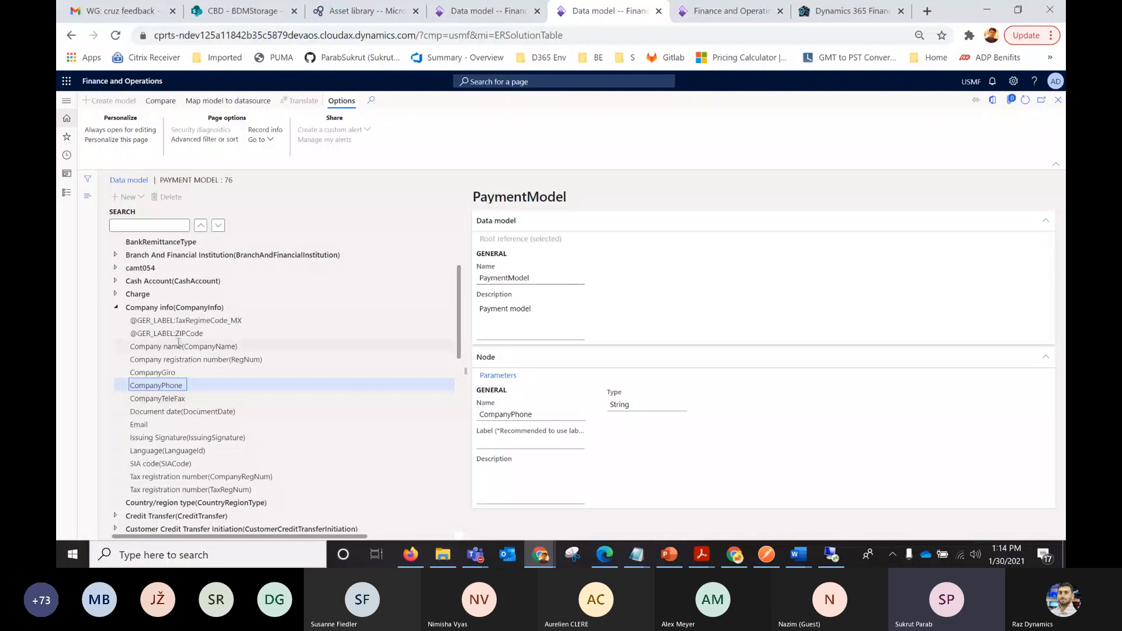
left_click(117, 308)
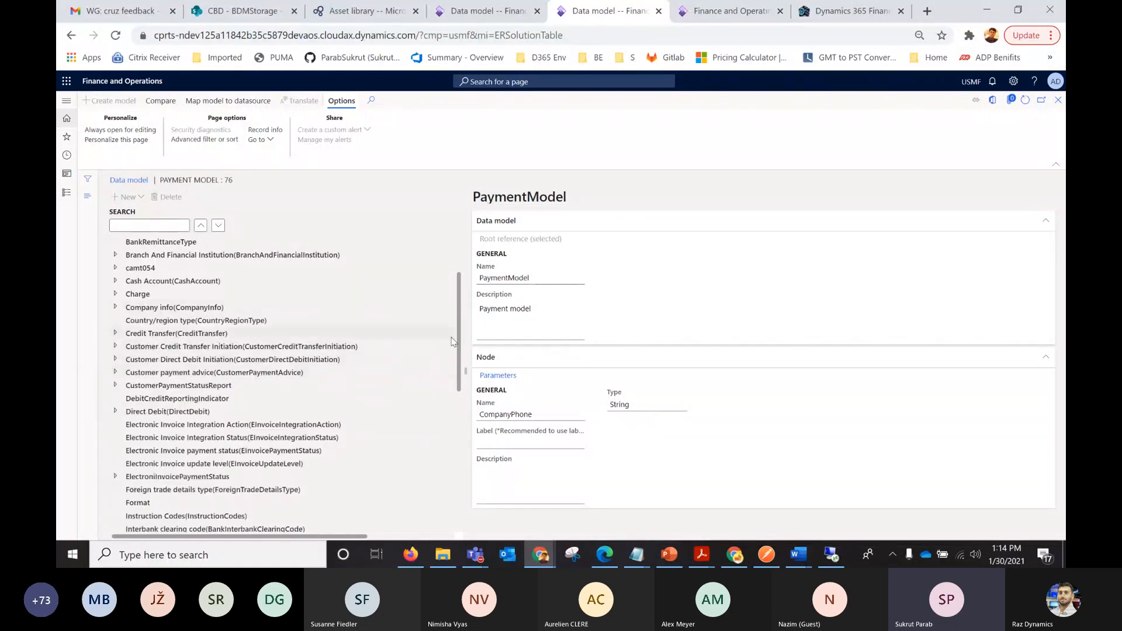
Look through the remaining payment model nodes, including the contents of Payment Type.
left_click_drag(461, 337, 465, 396)
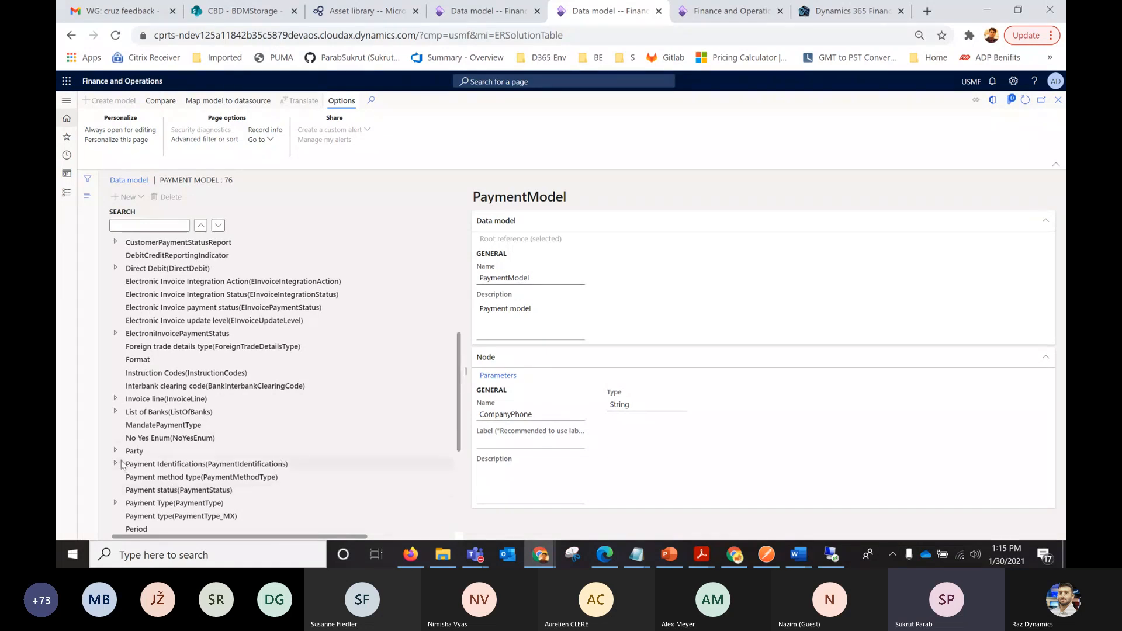
left_click(116, 503)
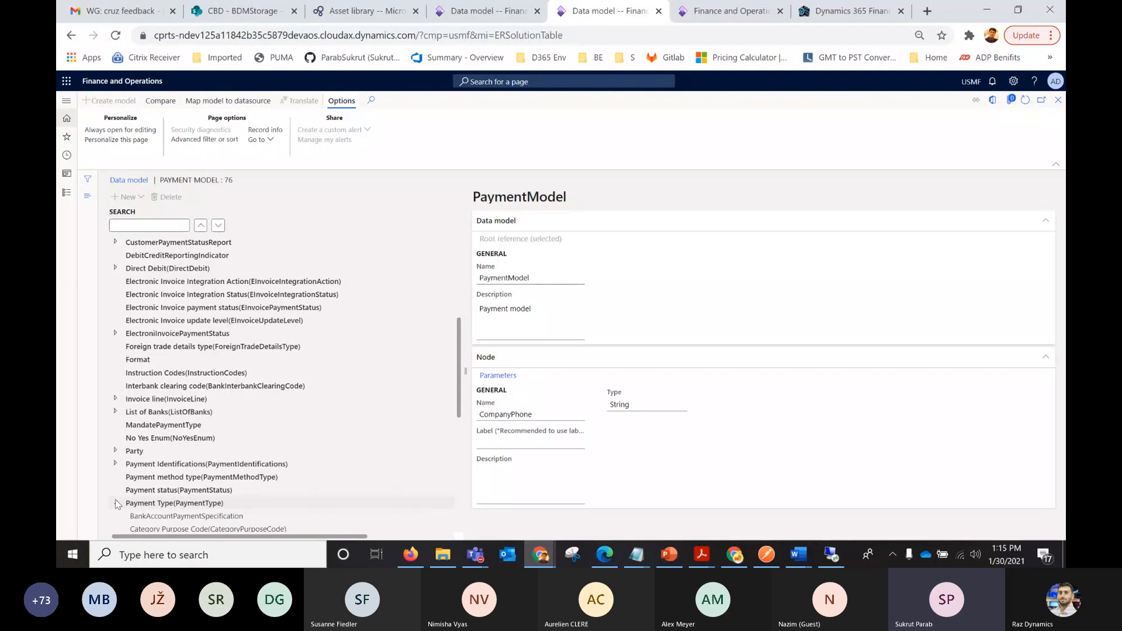
left_click(115, 503)
scroll(461, 433, "down", 1)
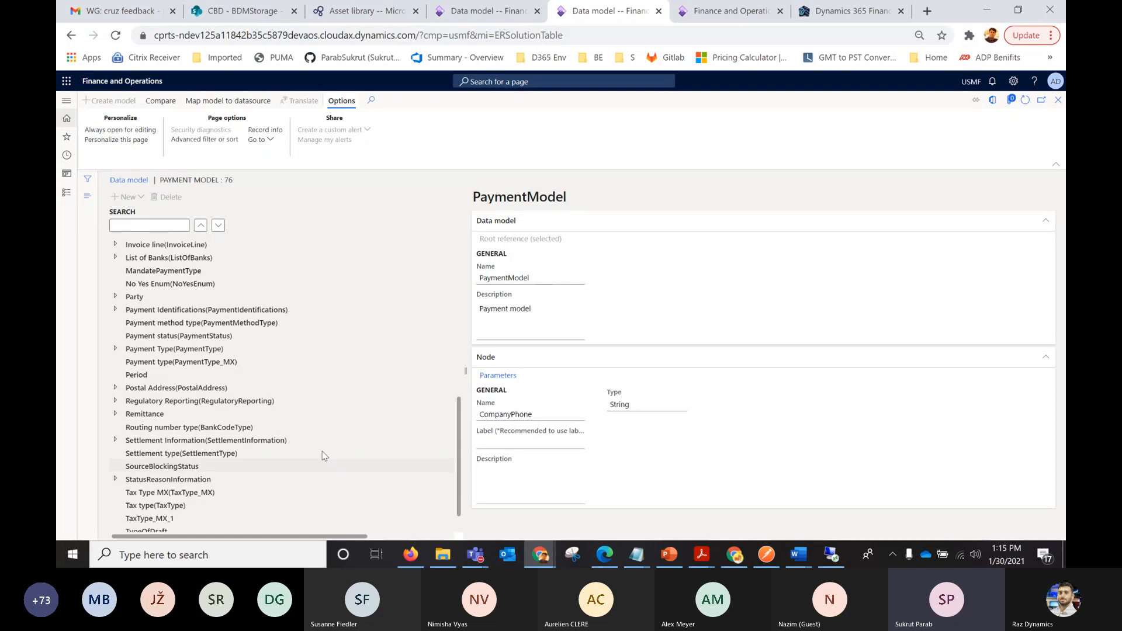
scroll(459, 425, "up", 2)
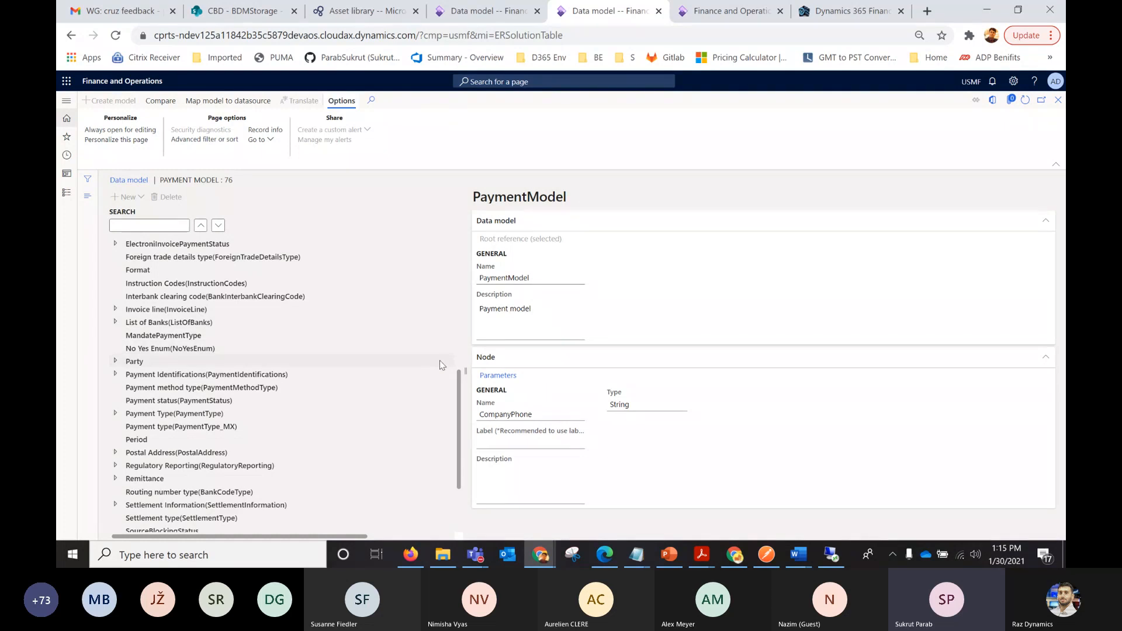
left_click_drag(461, 390, 462, 256)
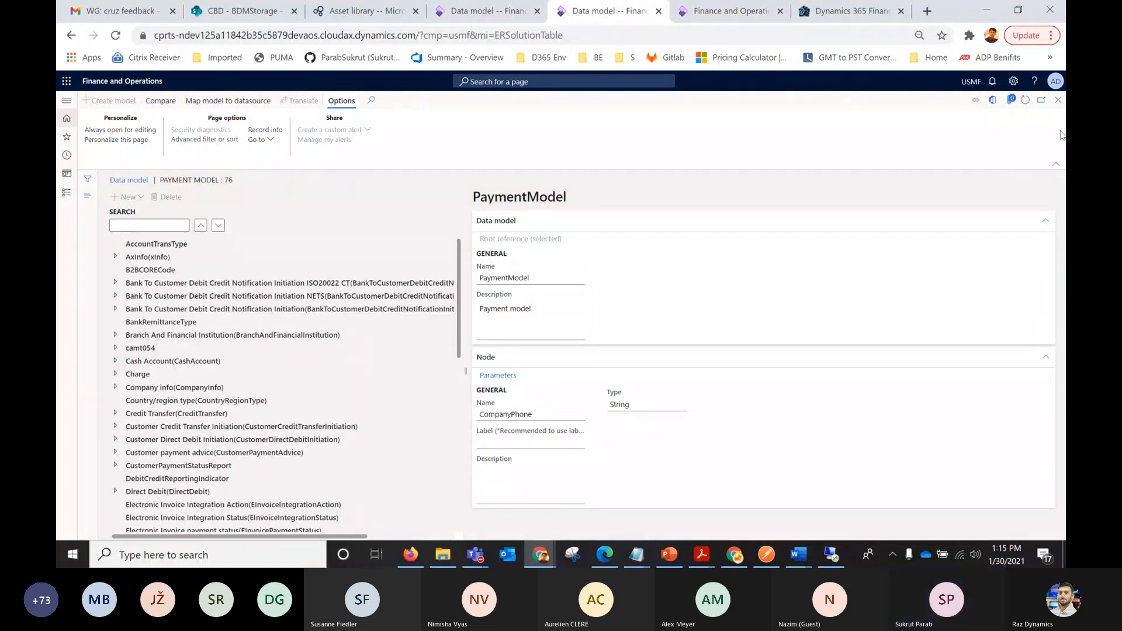
Return to the MyCustomerInvoice data model and add a model root node named CustomerInfo.
left_click(489, 16)
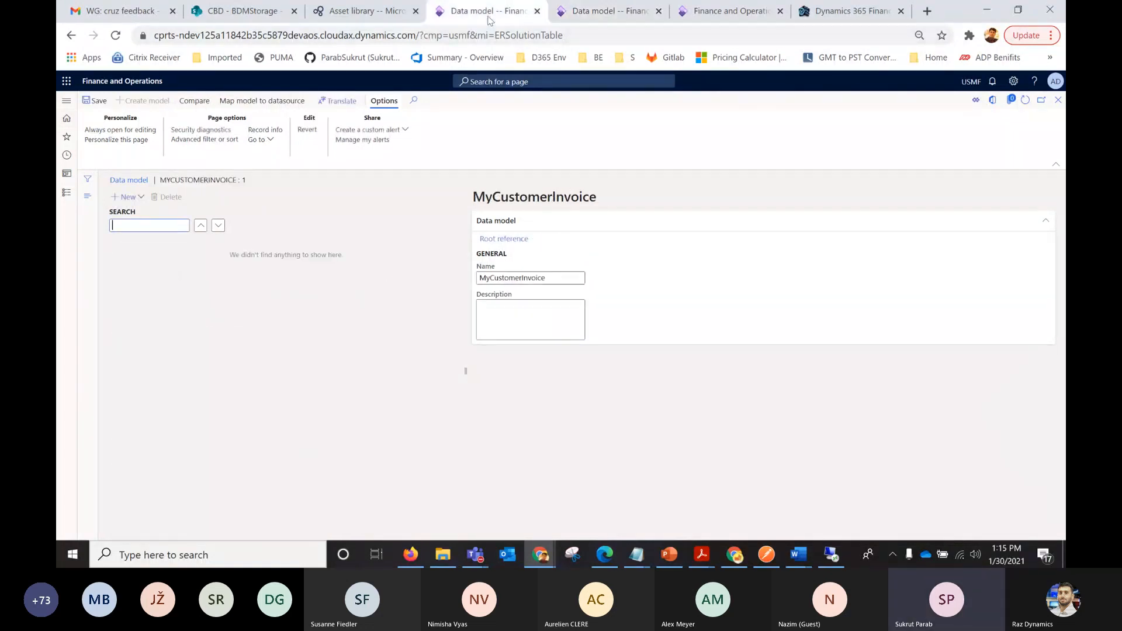
left_click(139, 199)
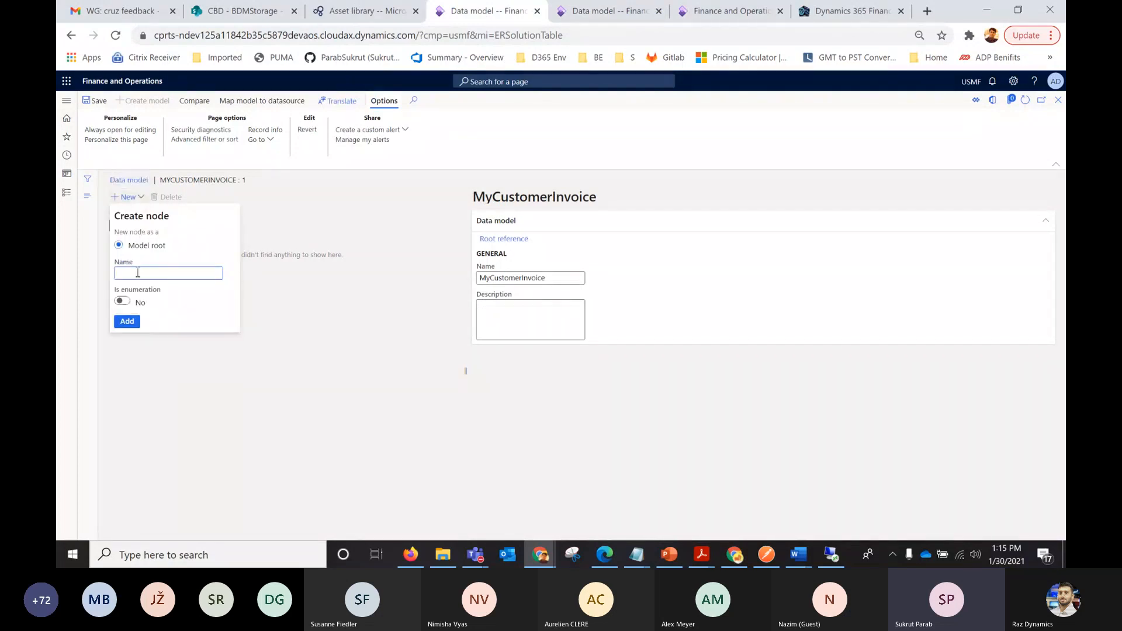
type("CustomerInfo")
left_click(132, 322)
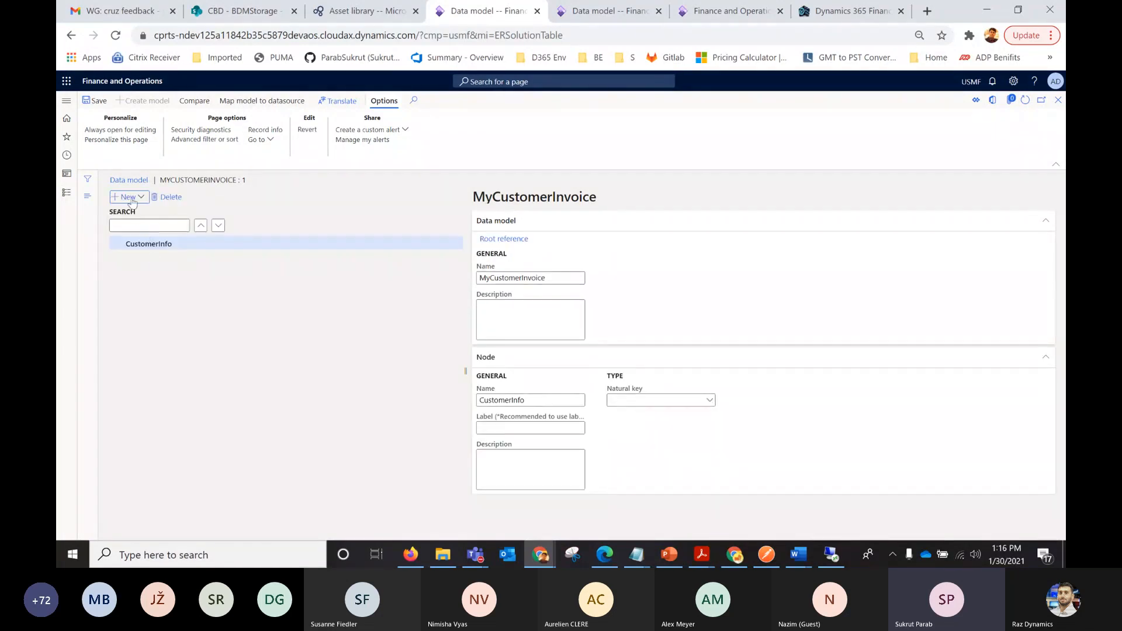
Add a String child node named AcccountNum under CustomerInfo.
left_click(141, 198)
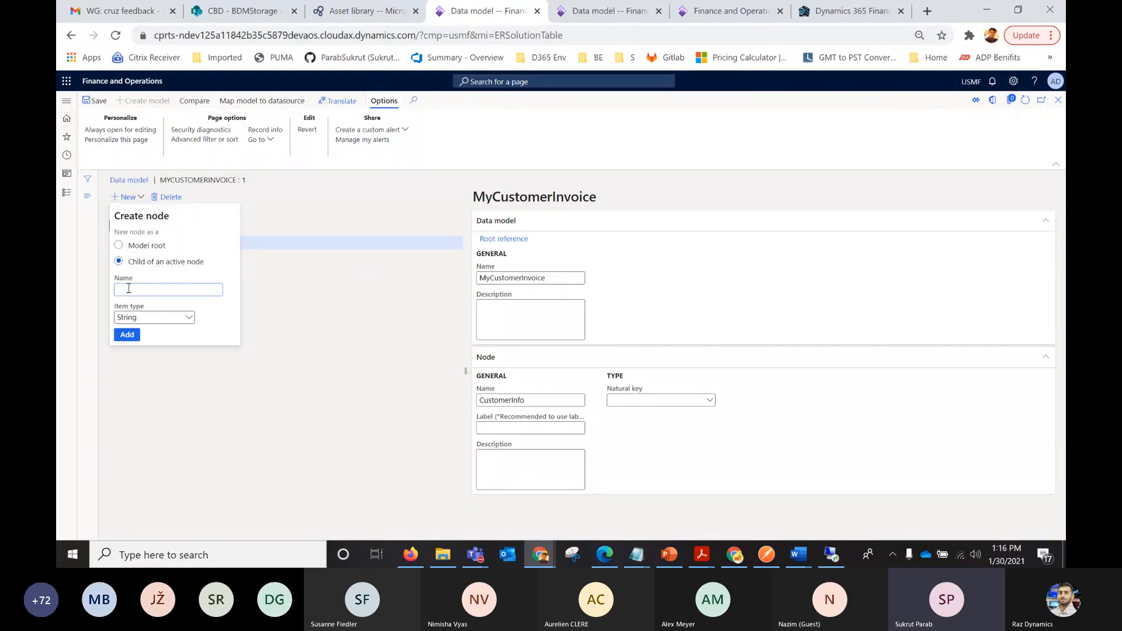
type("Acc")
key("BackSpace")
type("ountNum")
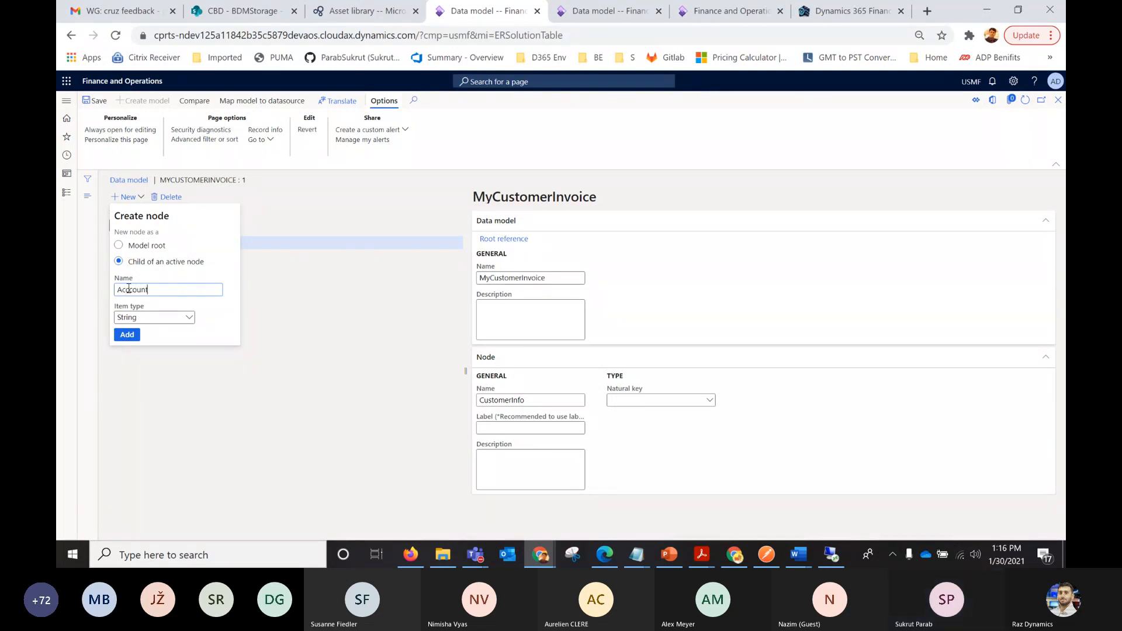
left_click(127, 334)
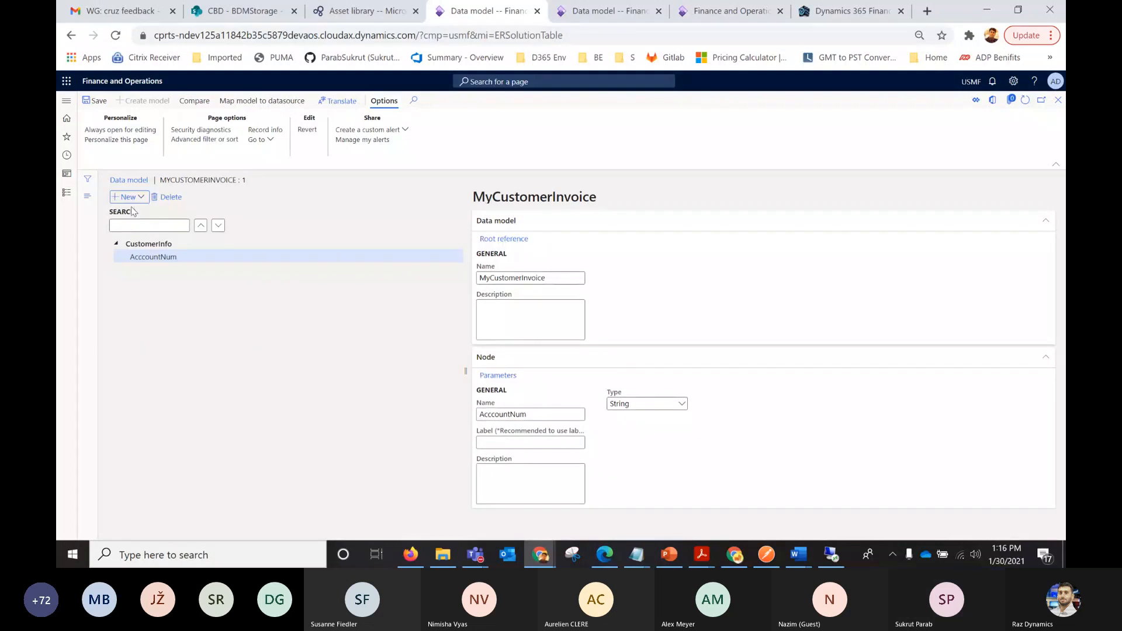
Add a String node named Name as a sibling of AcccountNum.
left_click(138, 199)
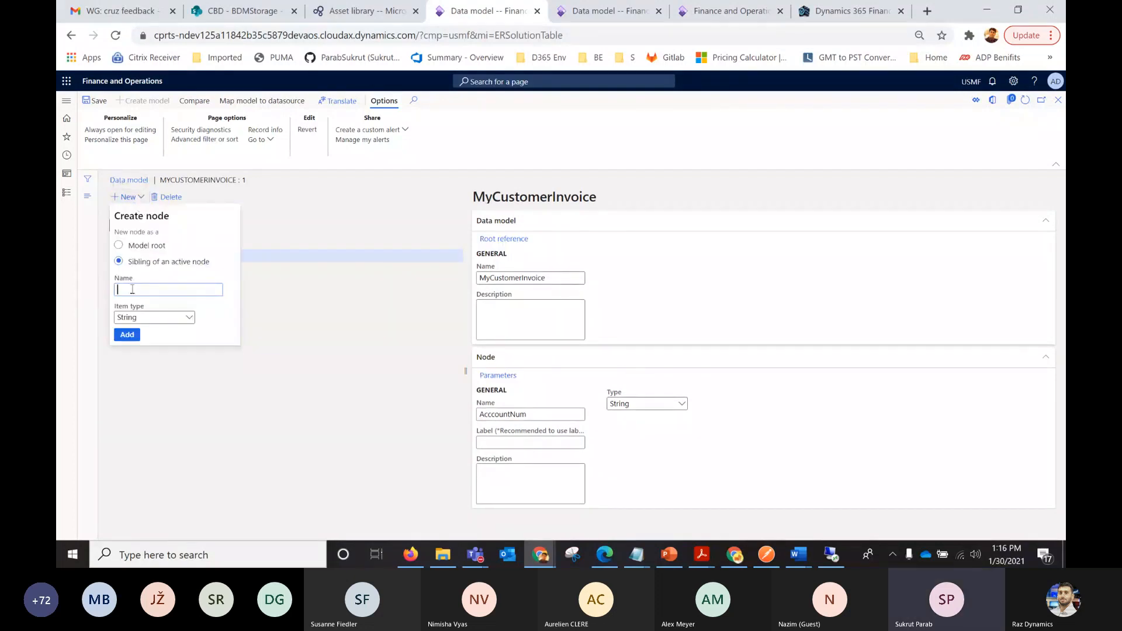
type("Name")
left_click(131, 336)
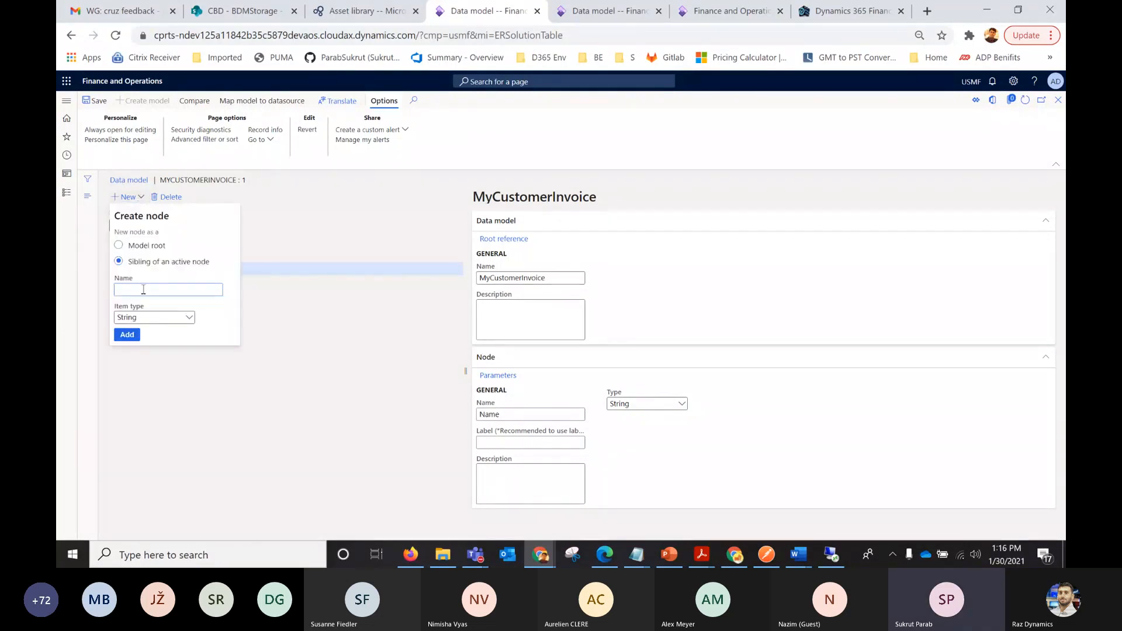
Add a sibling node named Email under CustomerInfo with the item type String.
type("EMail")
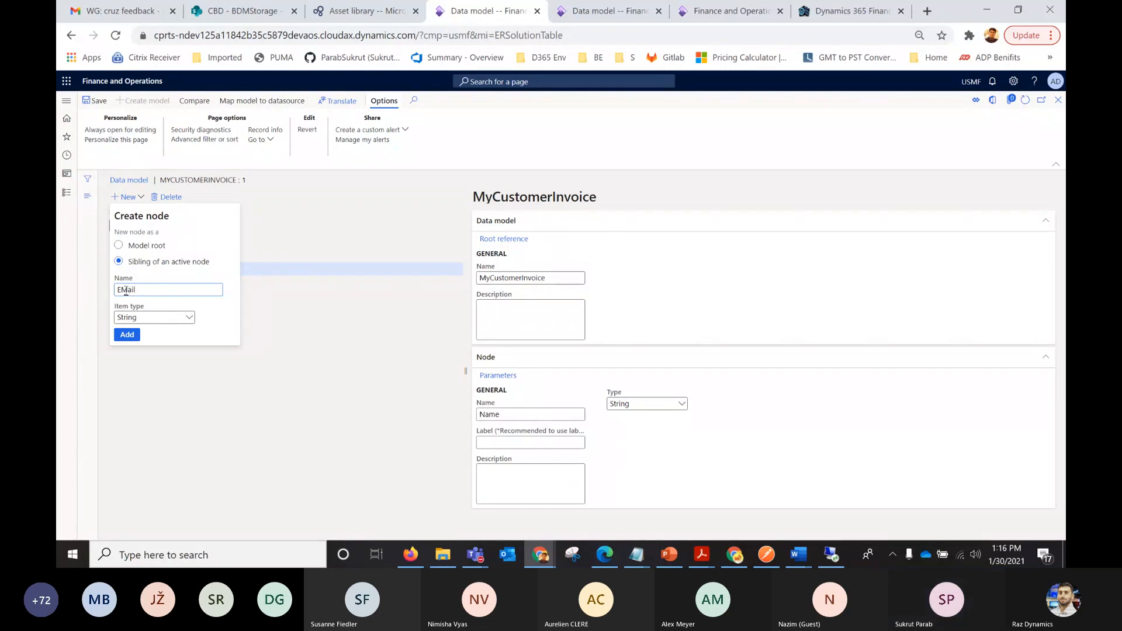
key("BackSpace")
type("m")
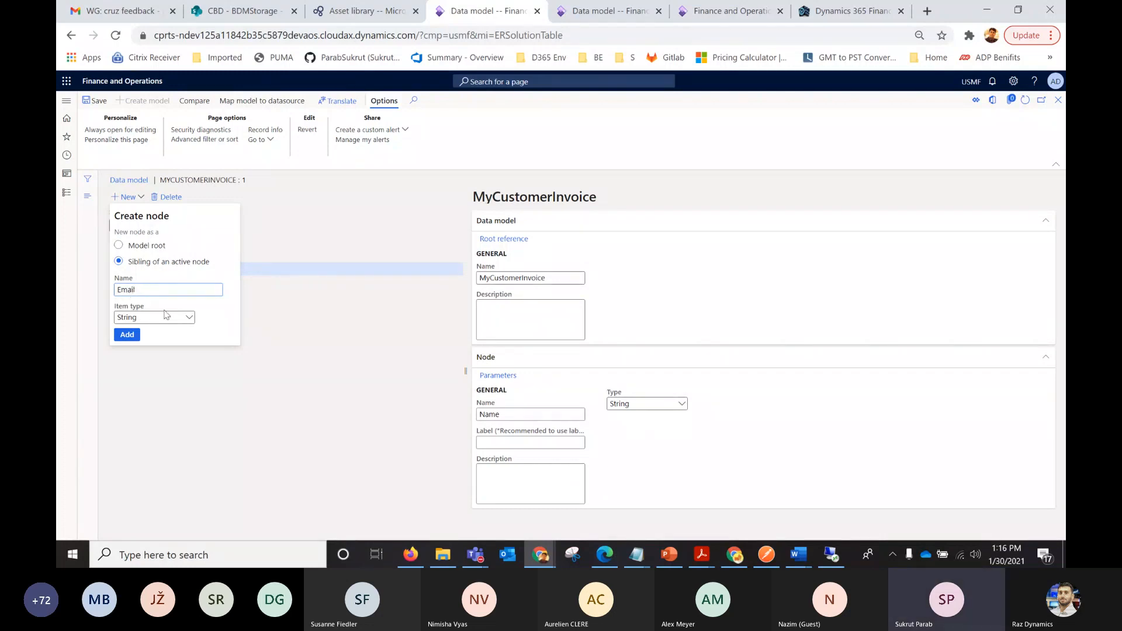
left_click(188, 319)
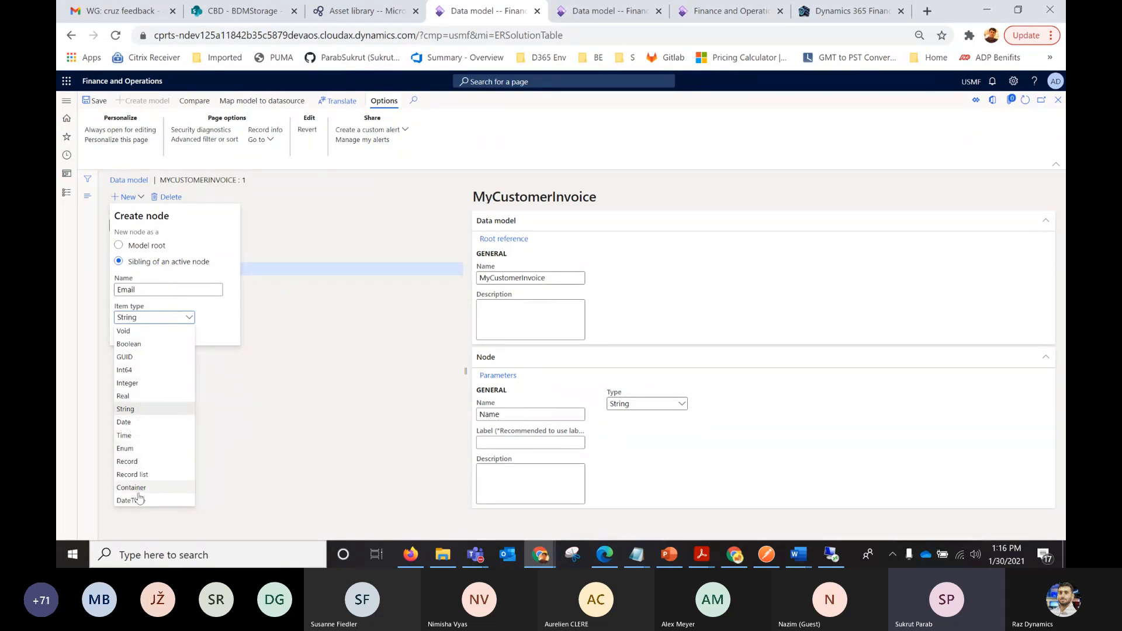
left_click(228, 311)
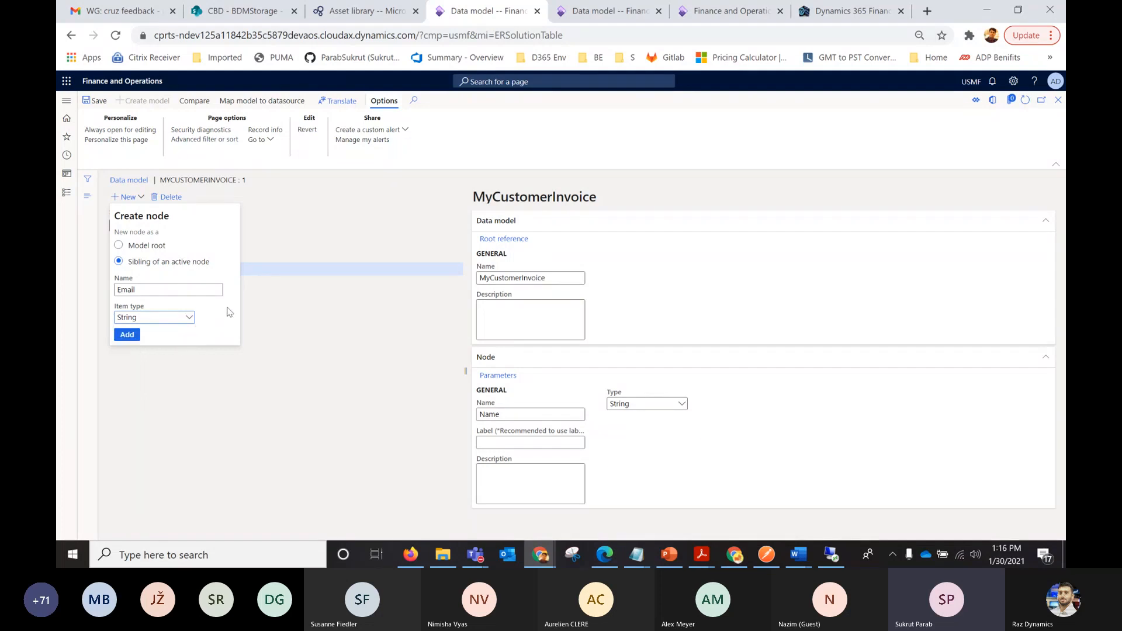
left_click(127, 335)
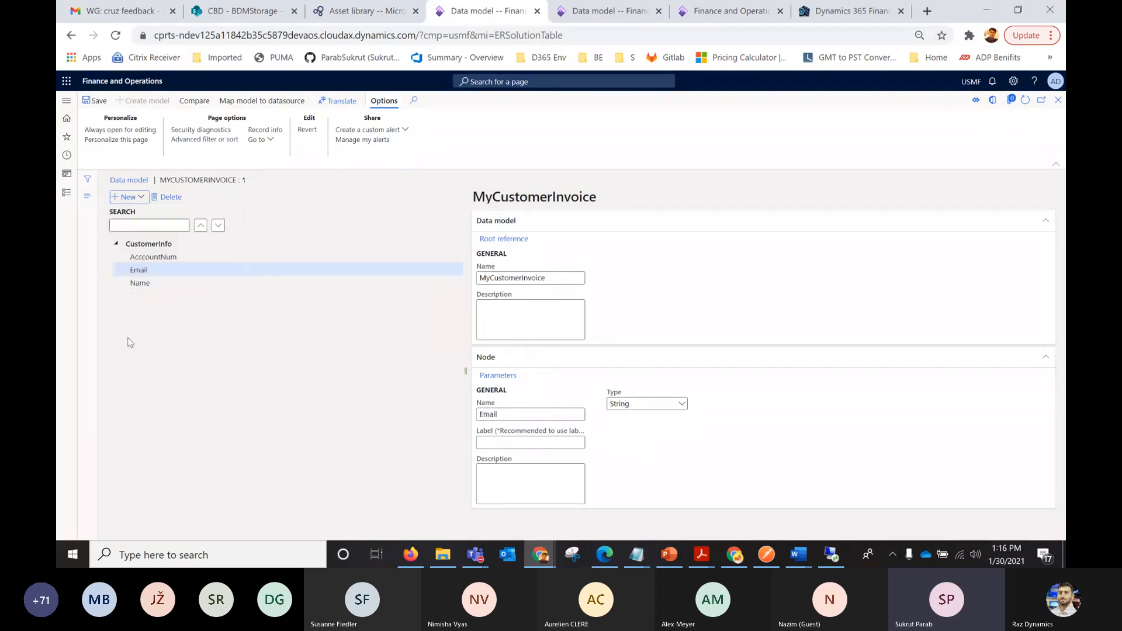
Add a second model root node named PostalAddress, without making it an enumeration.
left_click(141, 243)
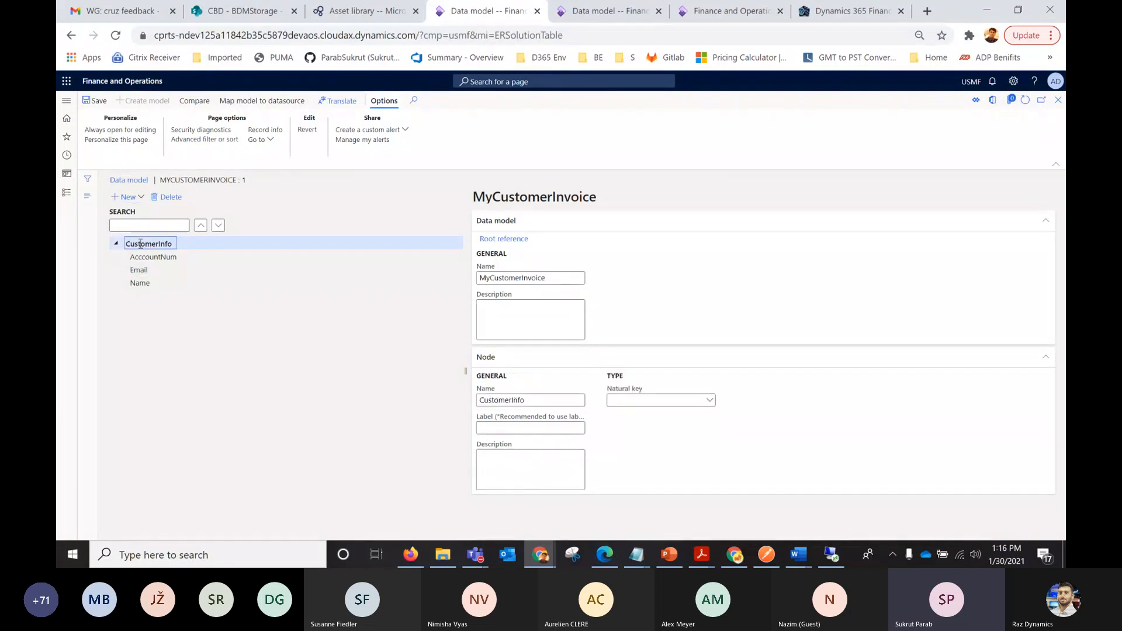
left_click(141, 199)
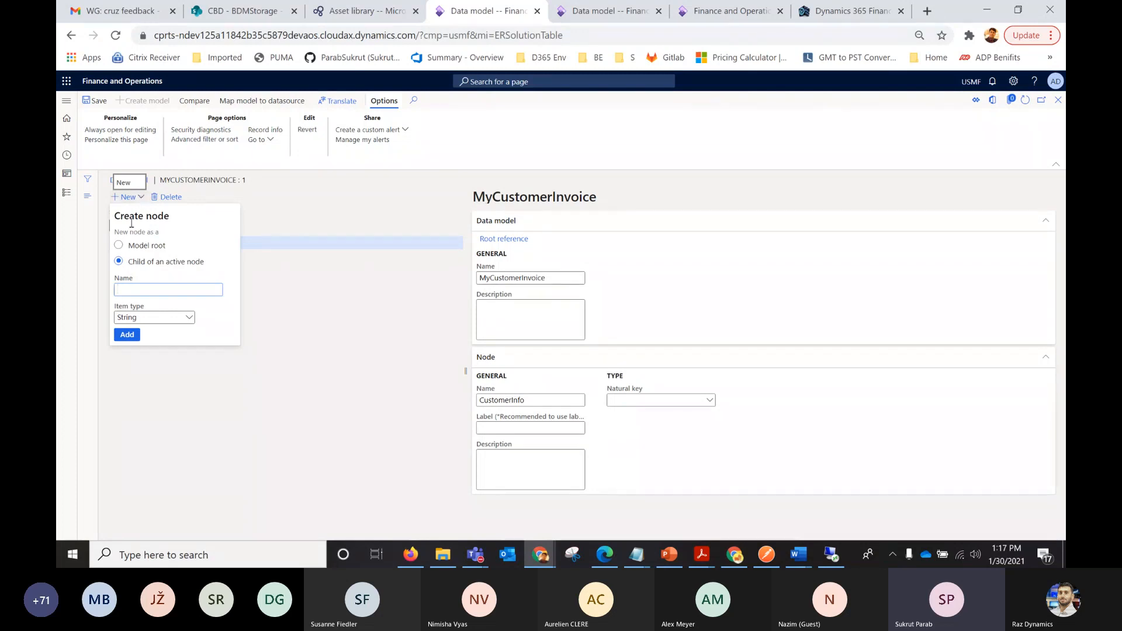
left_click(119, 245)
left_click(126, 290)
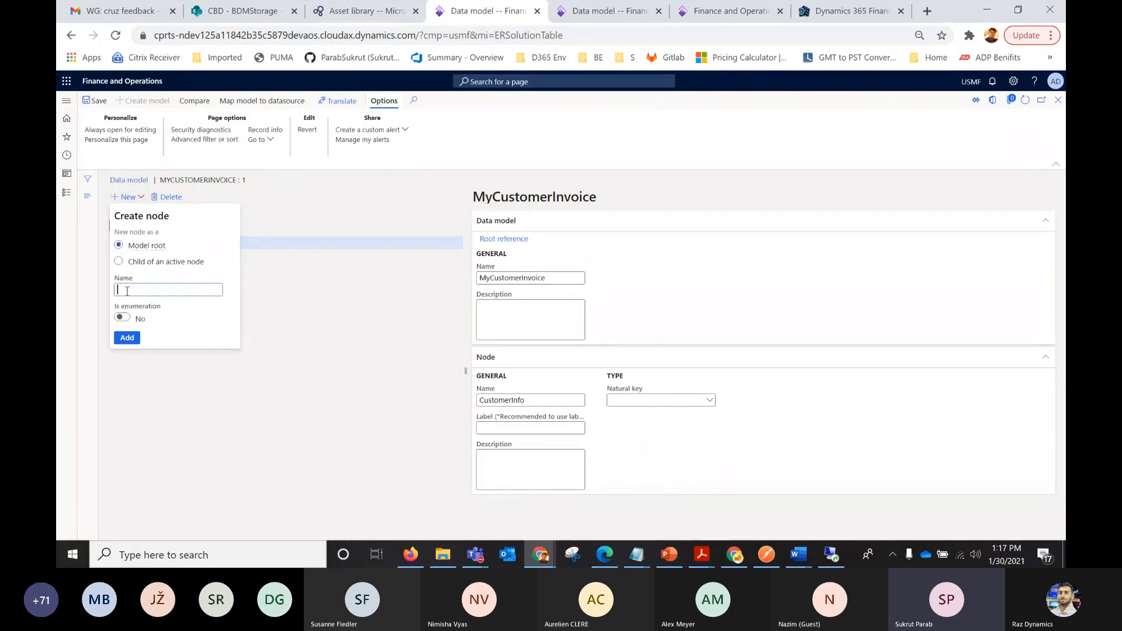
type("PostalAddress")
left_click(127, 337)
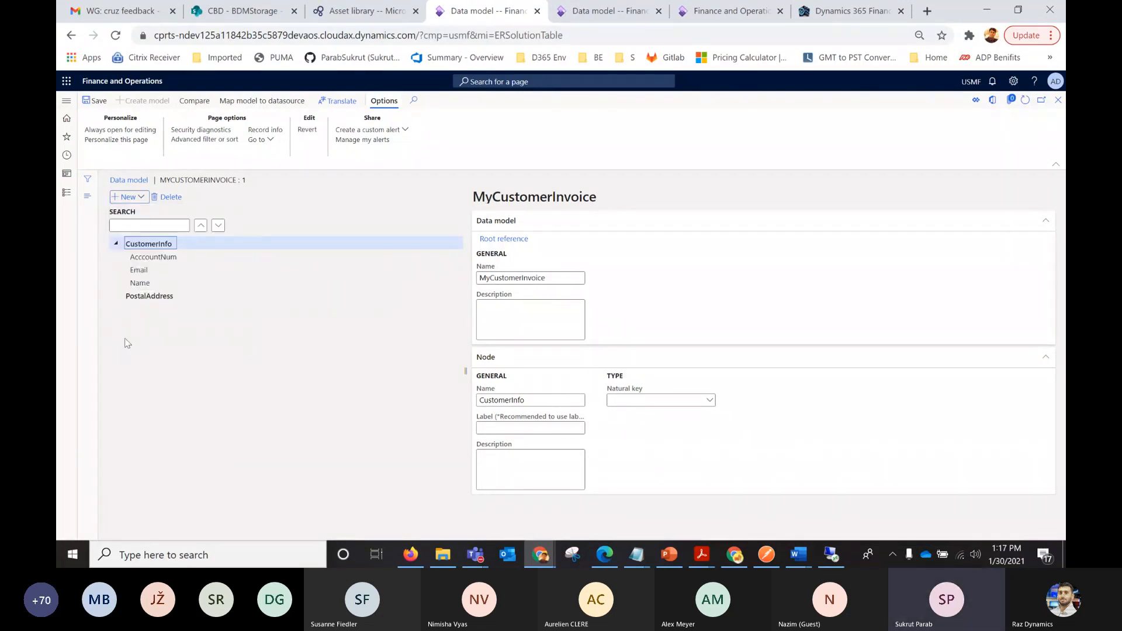
Add a String child node named City under PostalAddress.
left_click(146, 294)
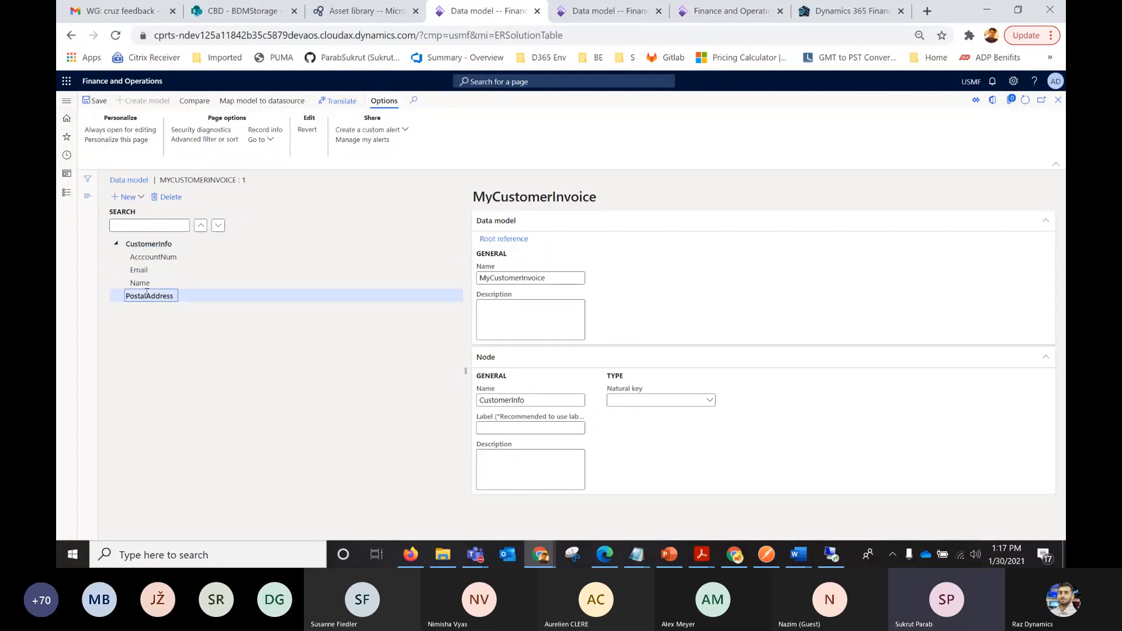
left_click(136, 199)
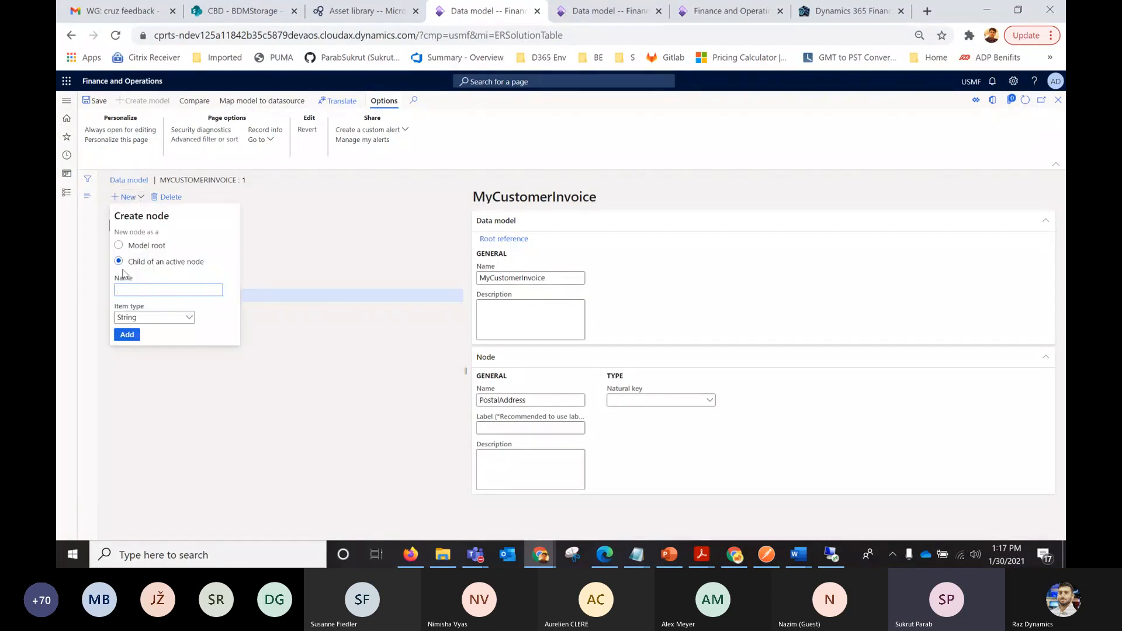
type("City")
left_click(132, 340)
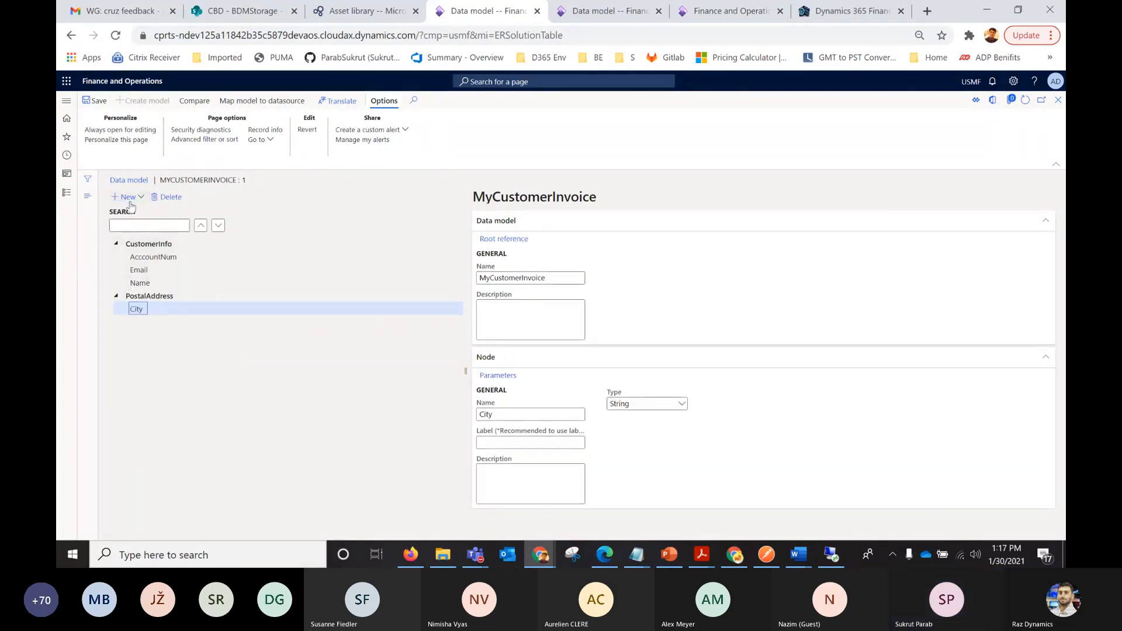
Add a String node named Street as a sibling of City under PostalAddress.
left_click(129, 198)
type("S")
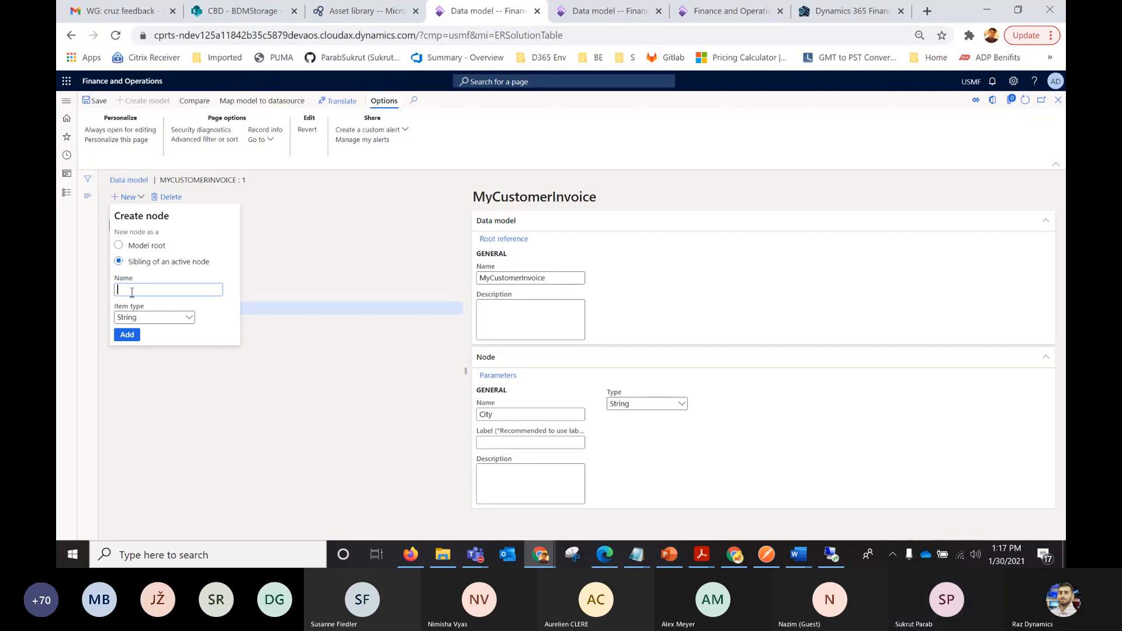
type("treet")
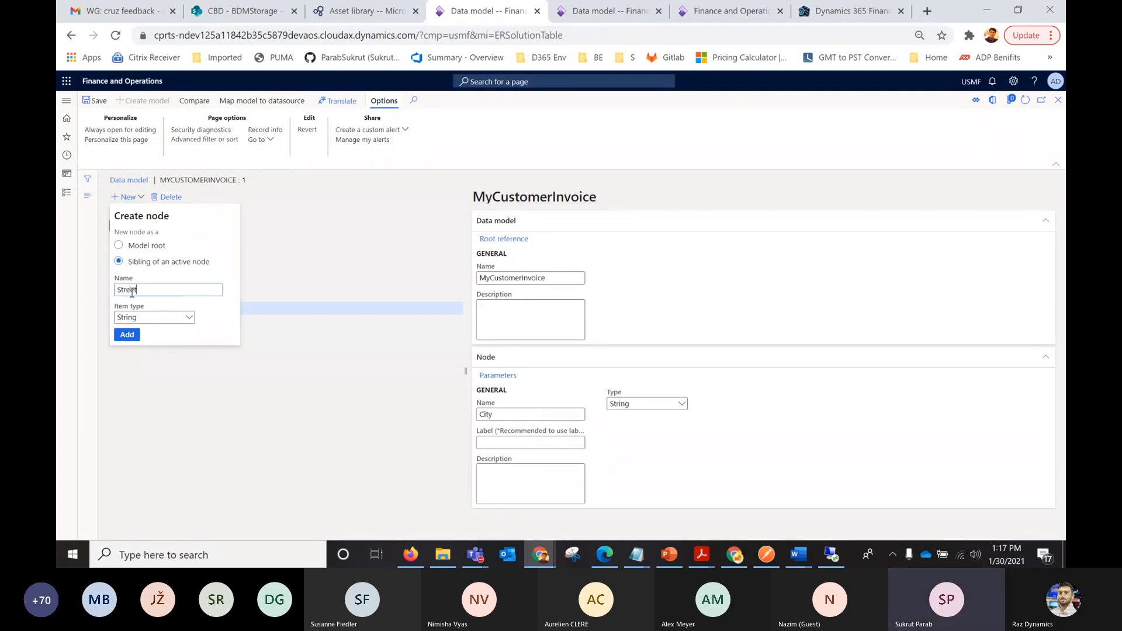
left_click(128, 336)
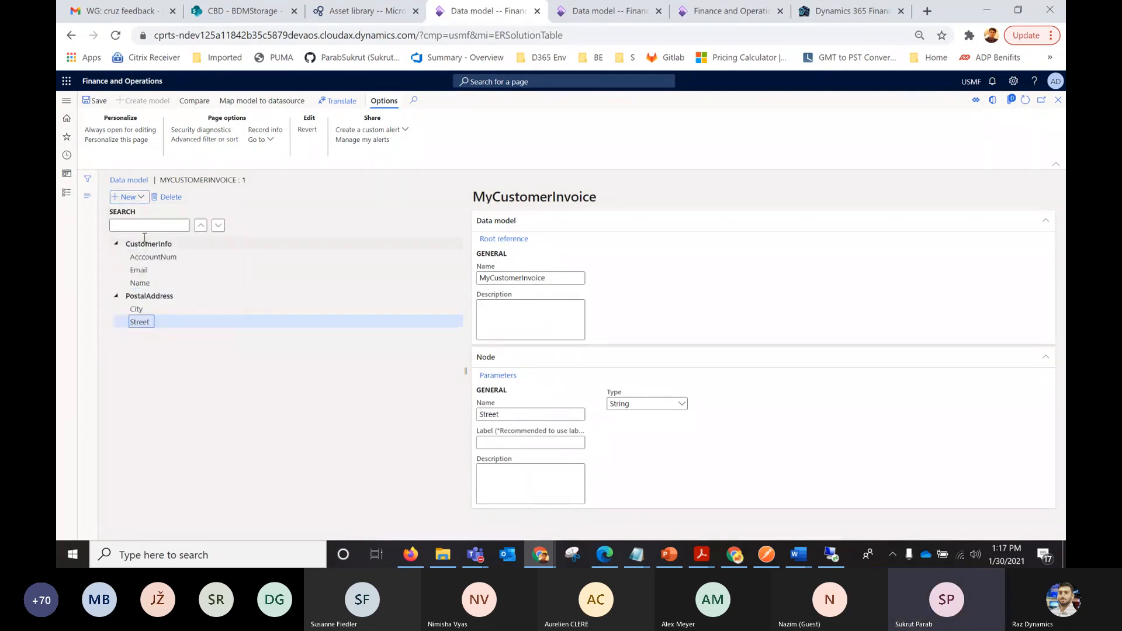
Add a String node named Address as a sibling of Street under PostalAddress.
left_click(130, 197)
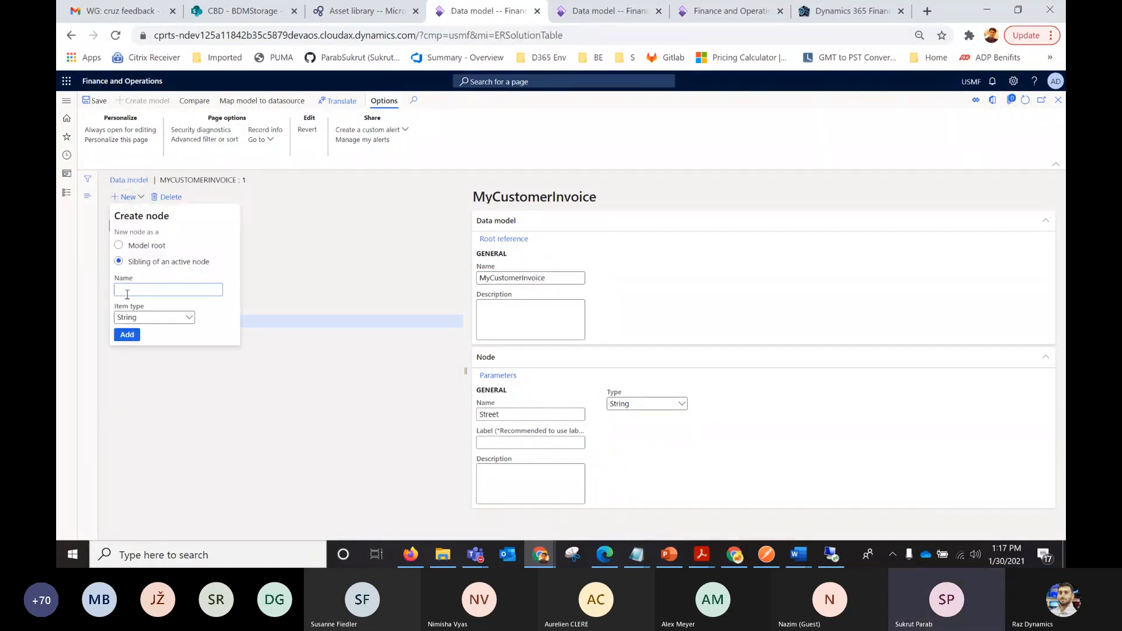
type("Adrees")
key("BackSpace")
key("BackSpace")
key("BackSpace")
type("dress")
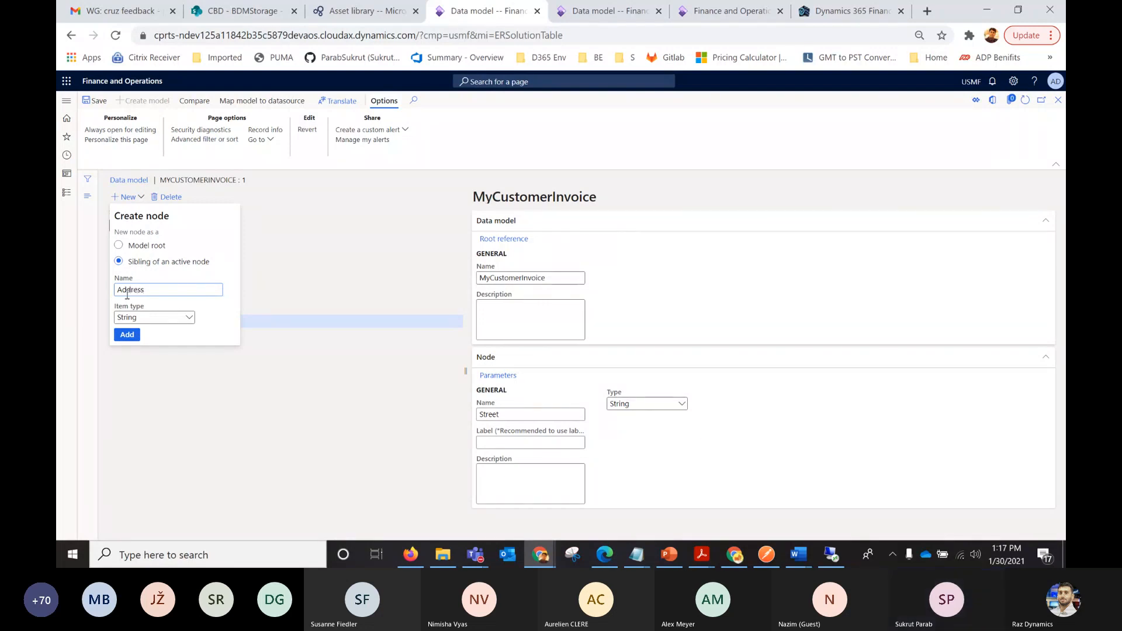
left_click(127, 336)
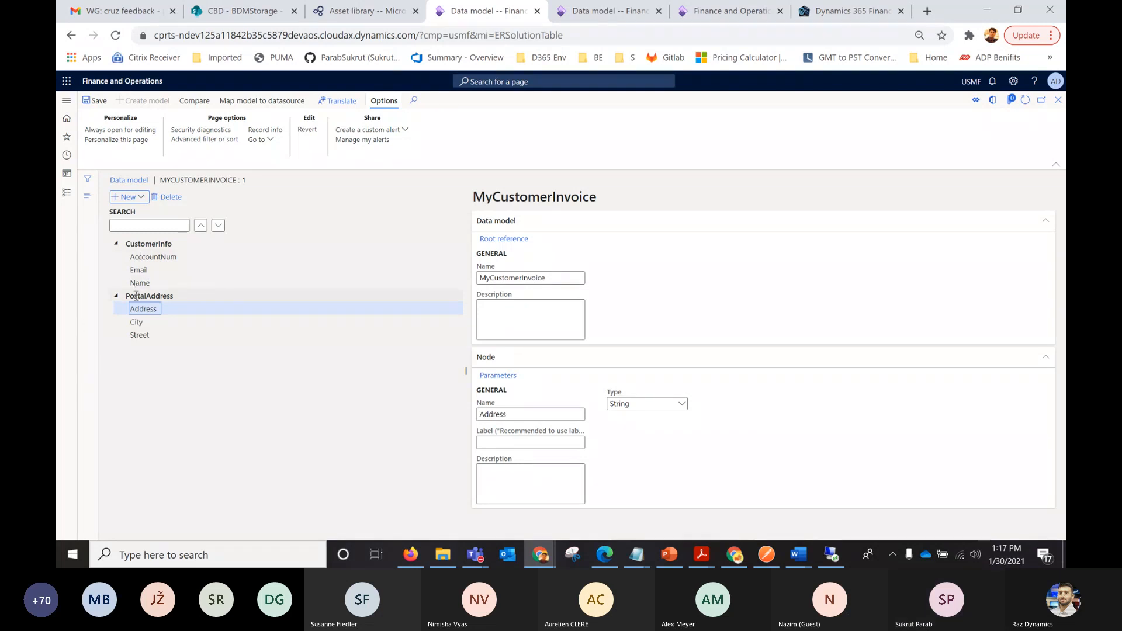
Add two more String sibling nodes under PostalAddress, named State and Zipcode.
left_click(139, 197)
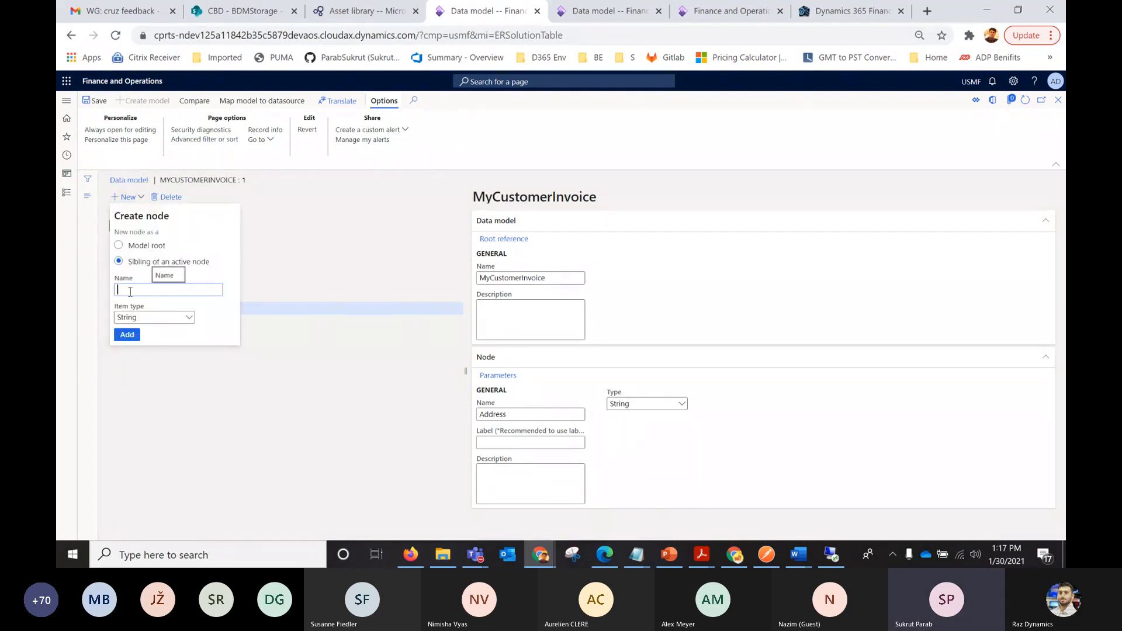
type("State")
left_click(127, 334)
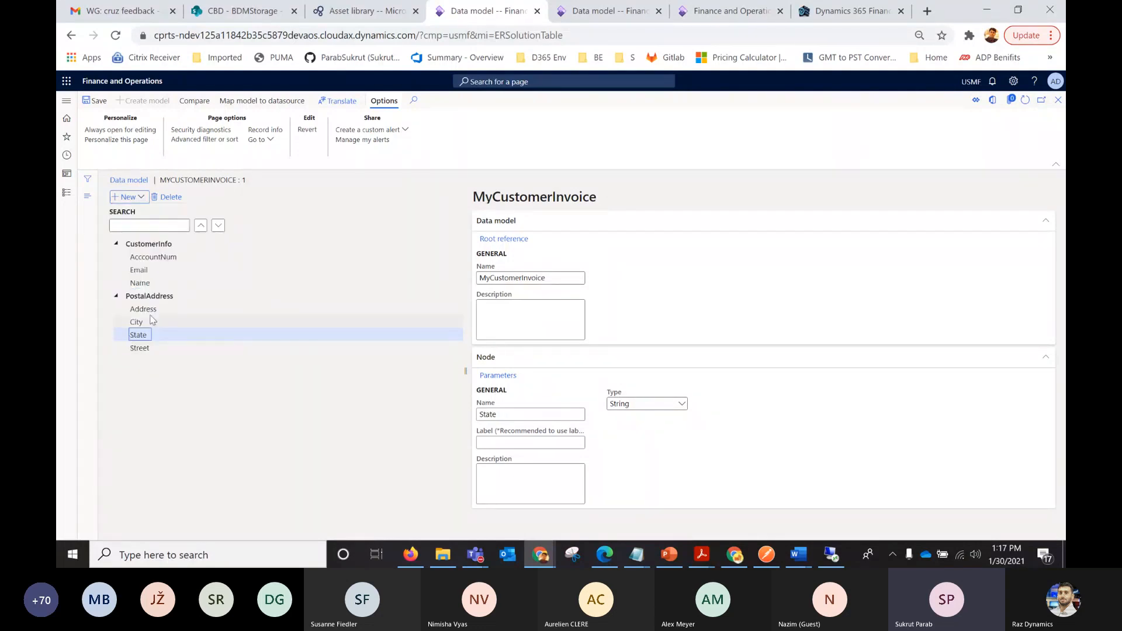
left_click(140, 197)
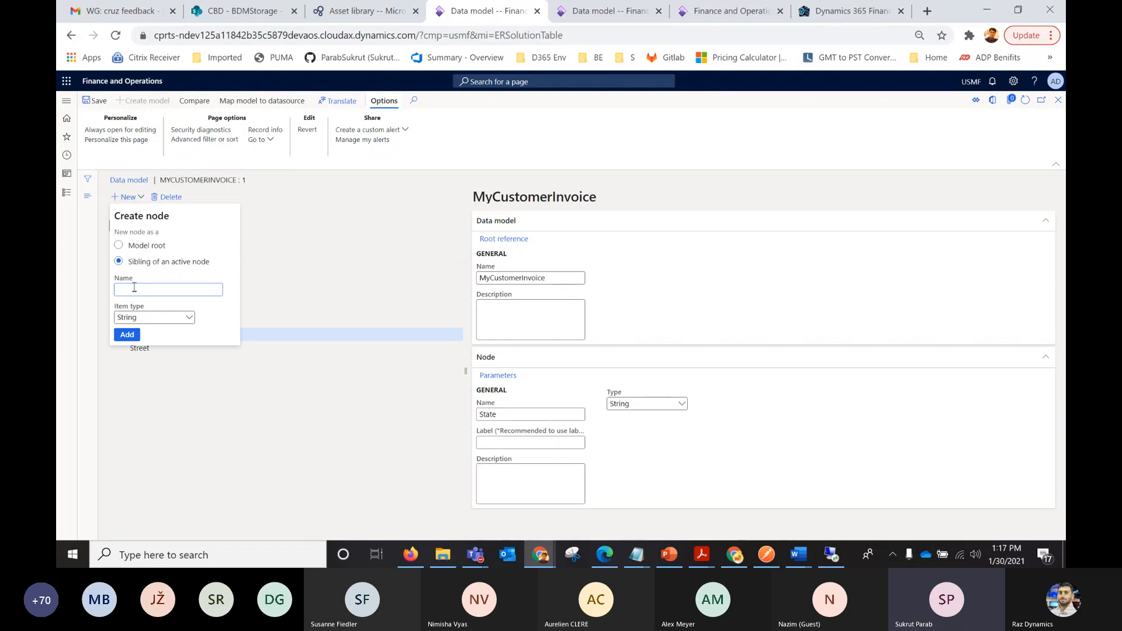
type("Zipcode")
left_click(127, 335)
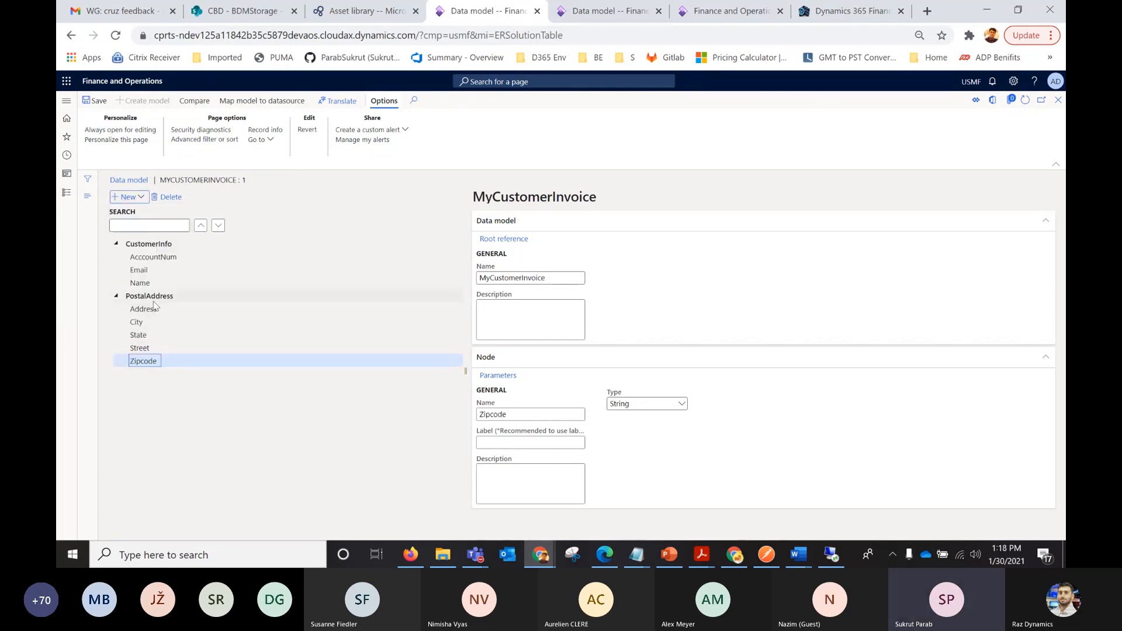
Add a child node named Postal address under CustomerInfo with the item type Record.
left_click(151, 296)
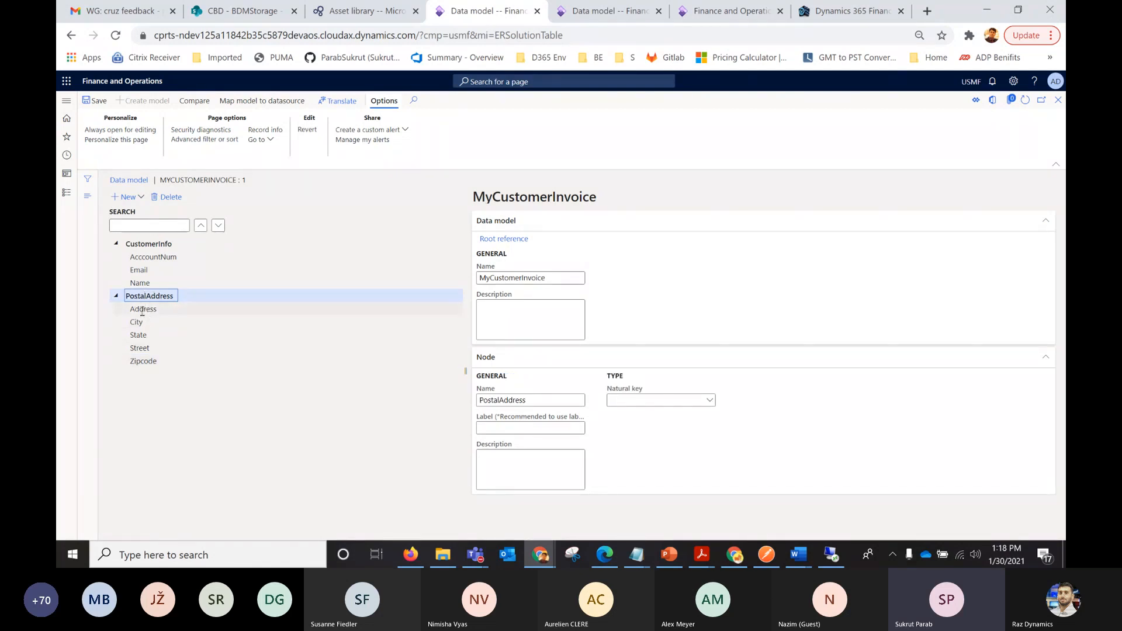
left_click(147, 245)
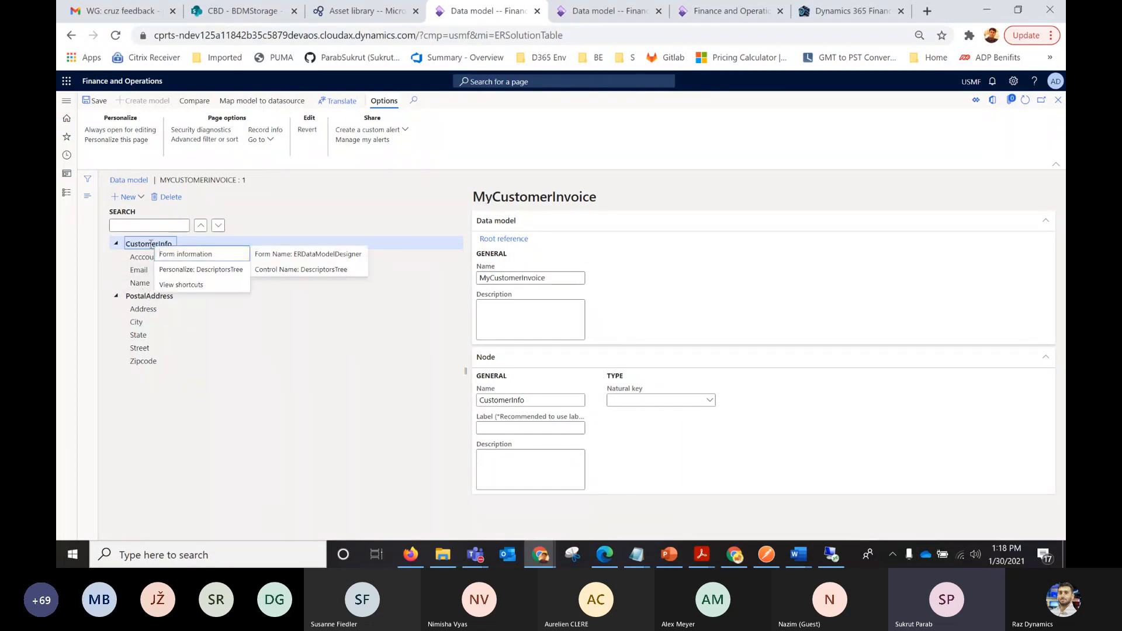
left_click(131, 198)
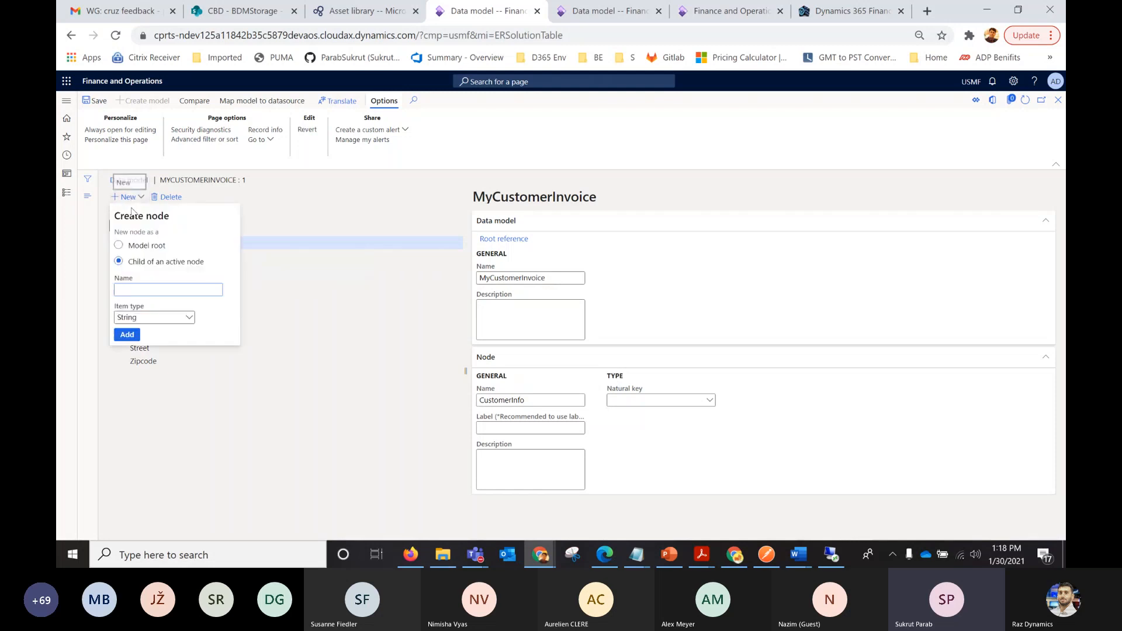
left_click(154, 317)
left_click(139, 462)
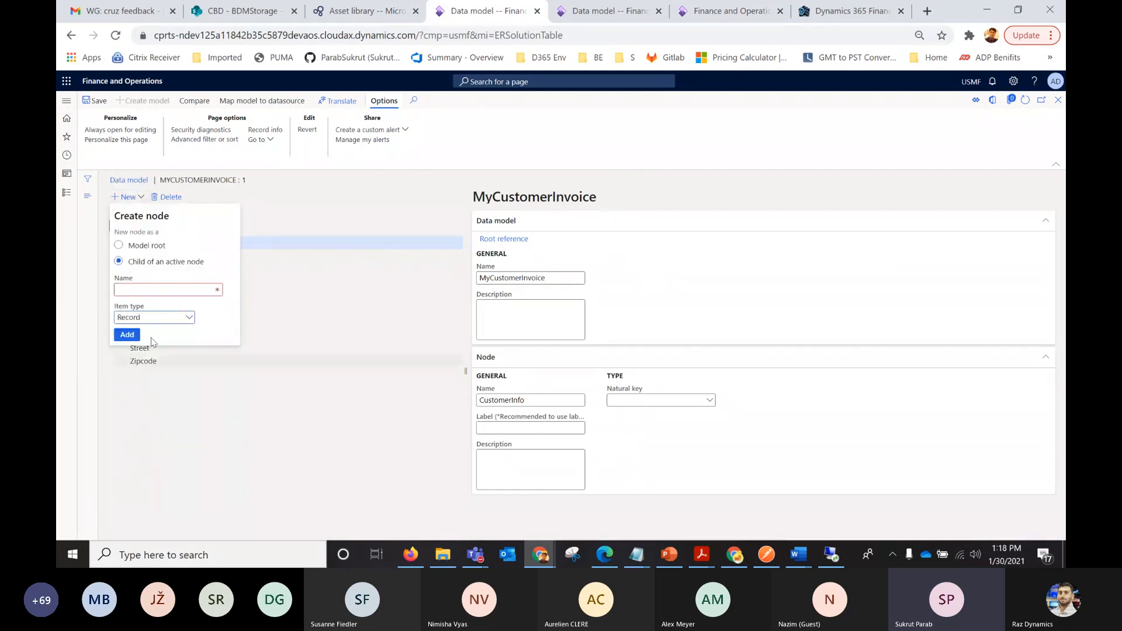
left_click(140, 289)
type("Postal address")
left_click(129, 337)
Switch the item reference of CustomerInfo's Postal address record to the PostalAddress root node and check its inherited fields.
left_click(168, 296)
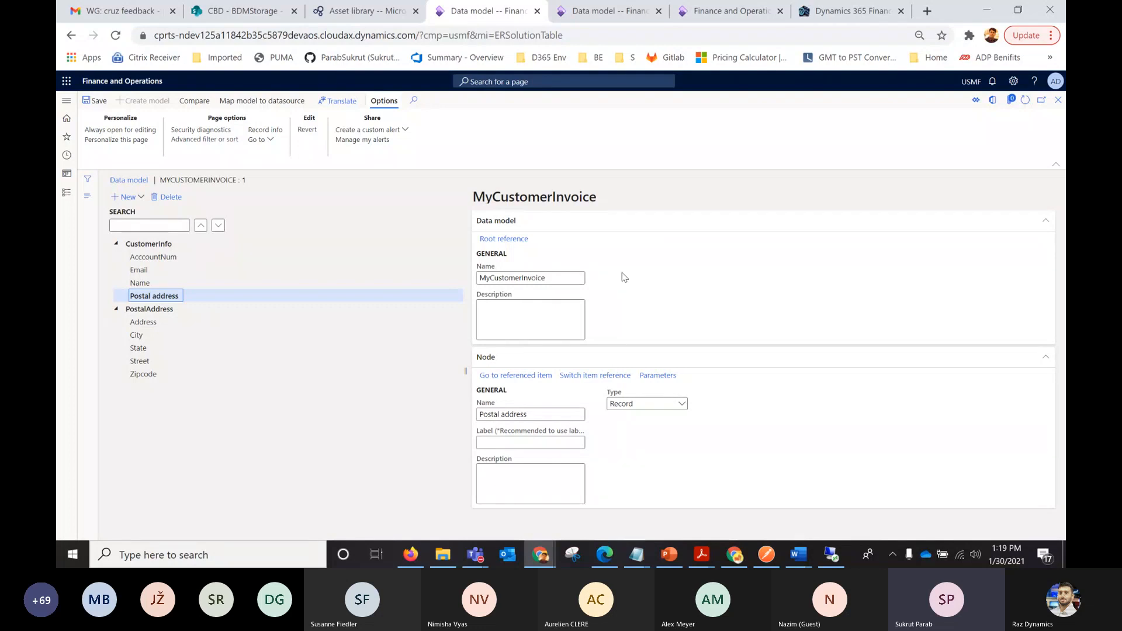
left_click(595, 377)
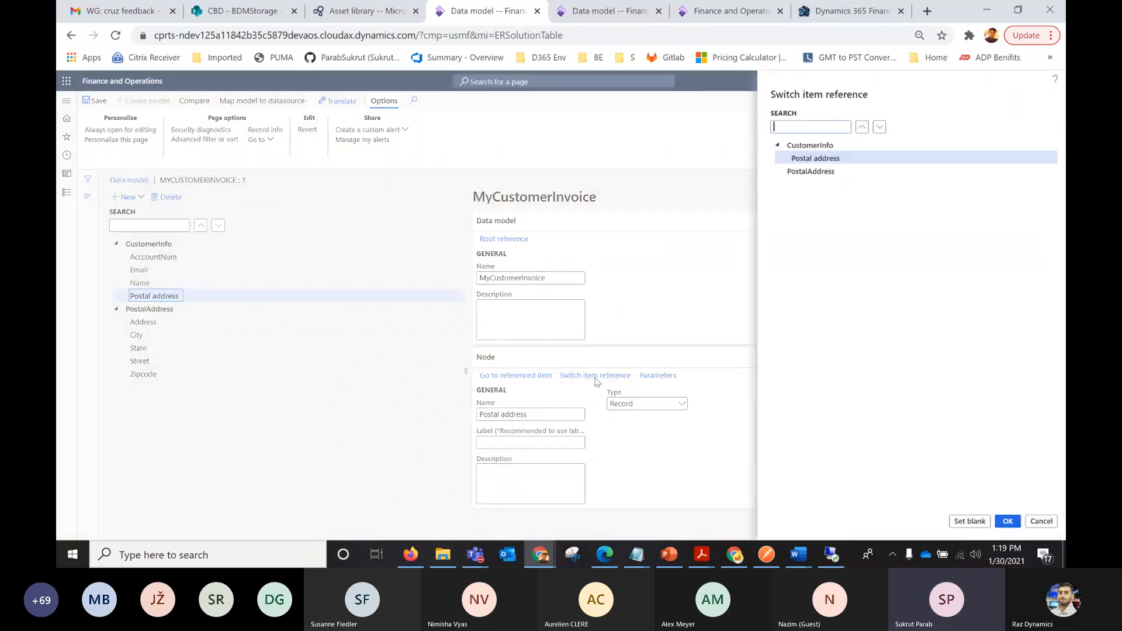
left_click(792, 171)
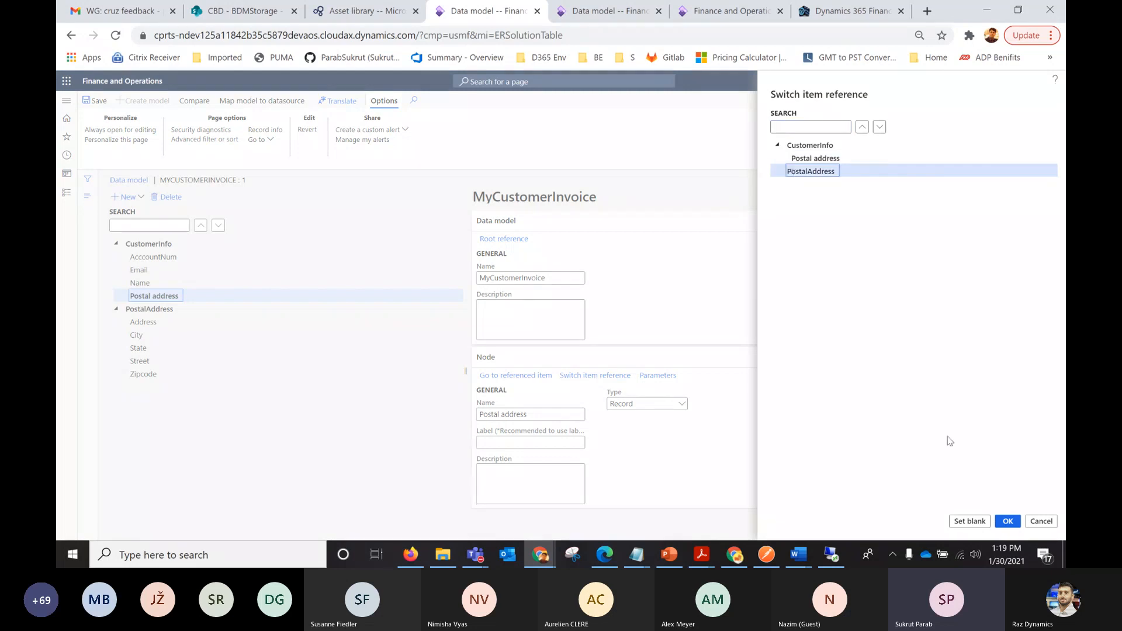
left_click(1007, 521)
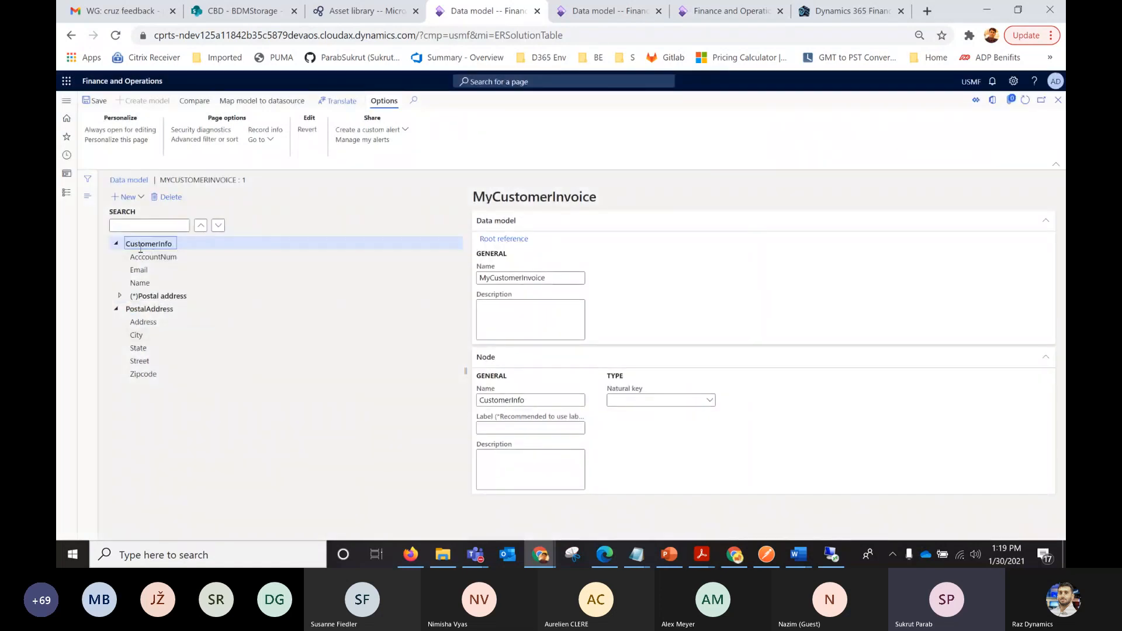
left_click(120, 296)
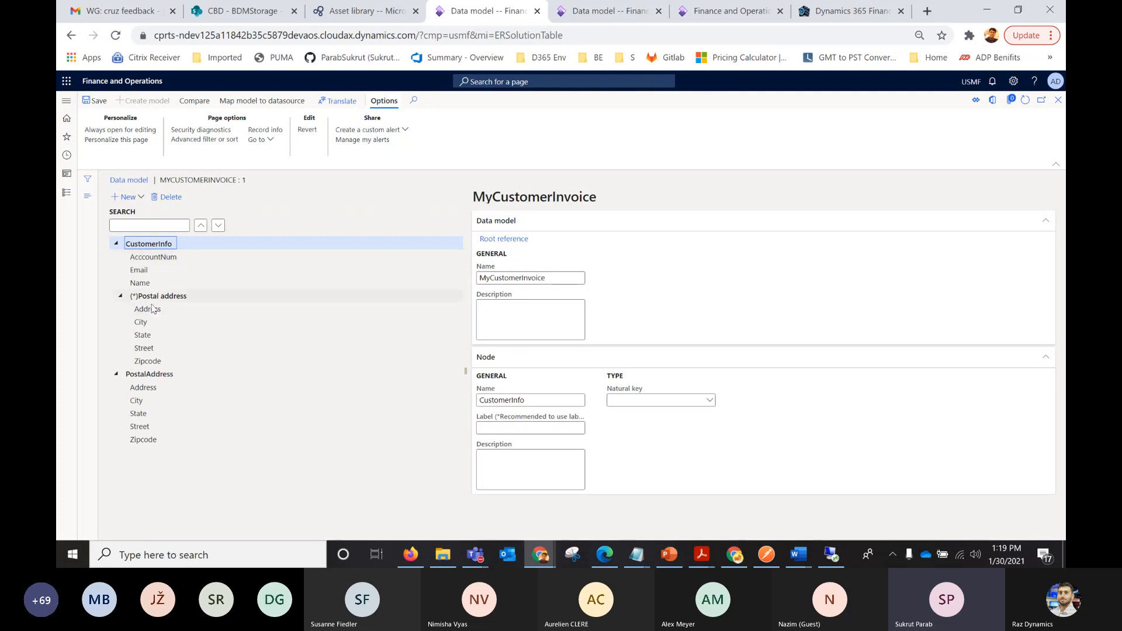
left_click(120, 297)
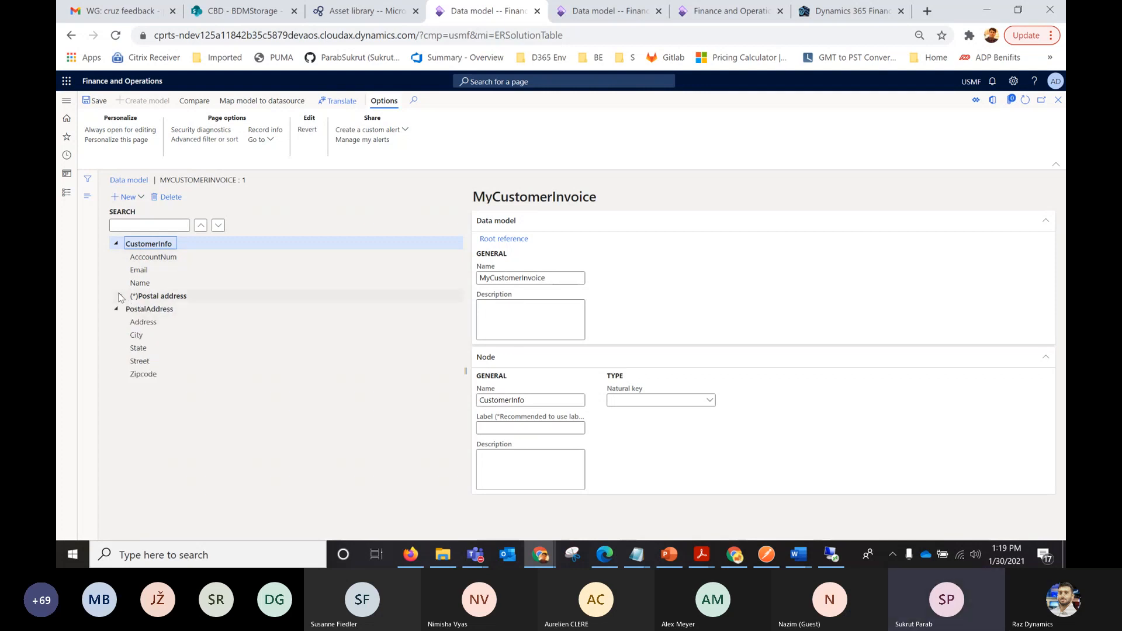
Add a child node named InvoiceLines under CustomerInfo with the item type Record list.
left_click(140, 201)
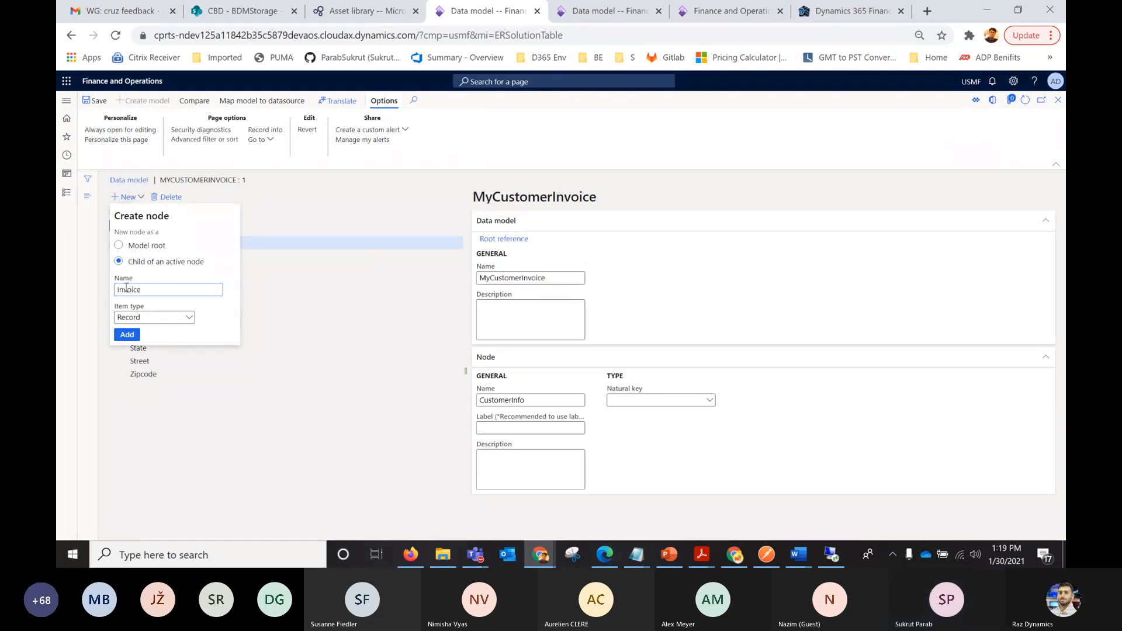
left_click(153, 318)
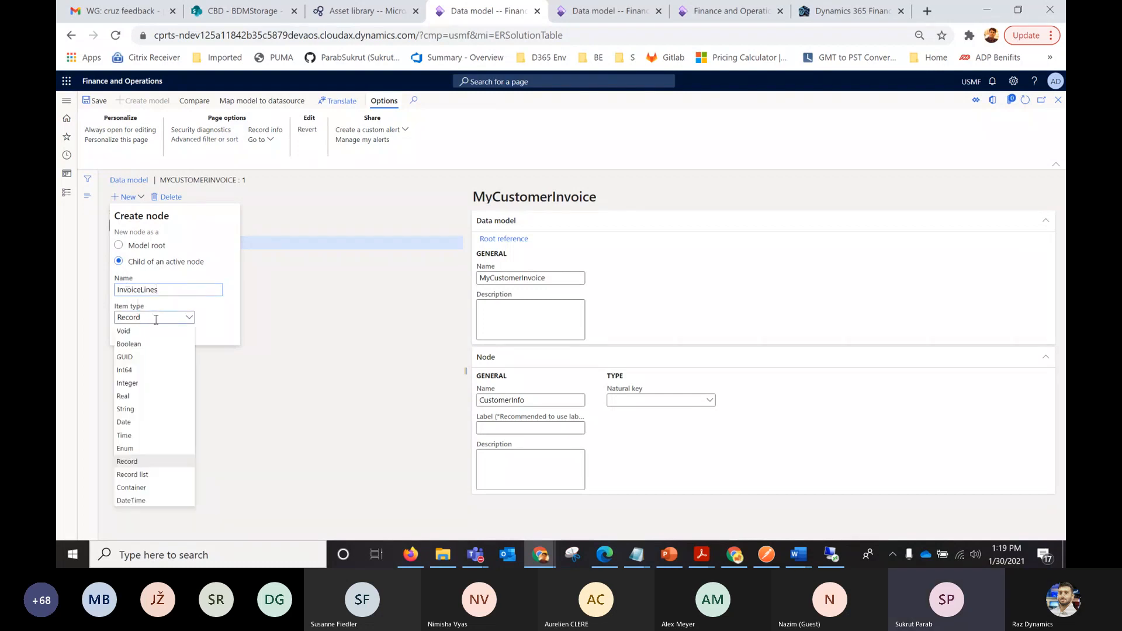
left_click(134, 476)
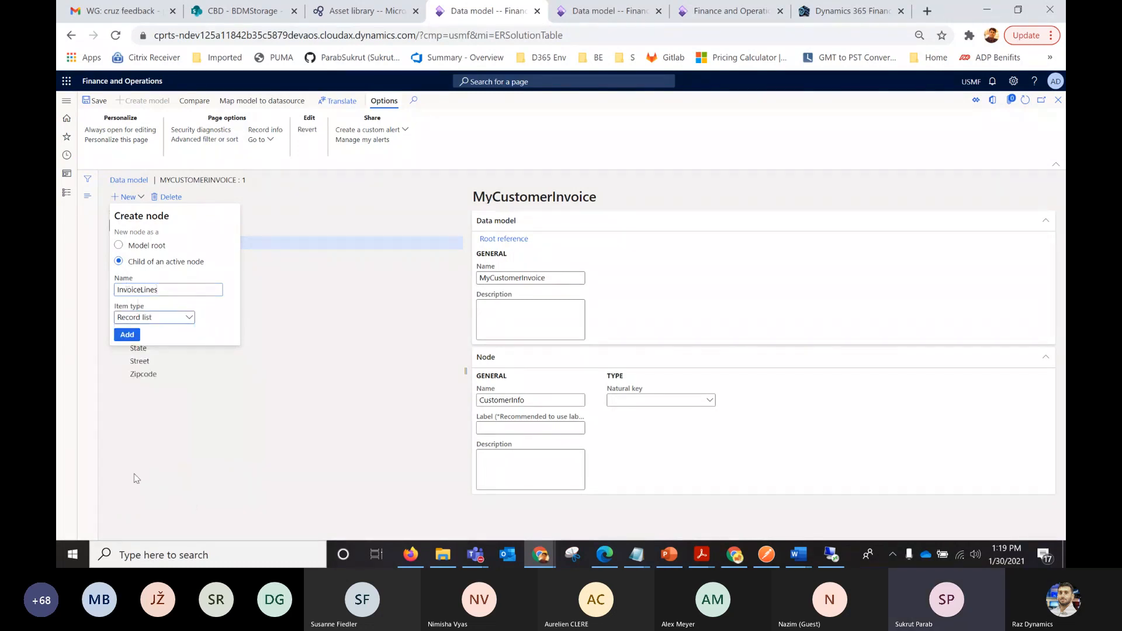
left_click(127, 337)
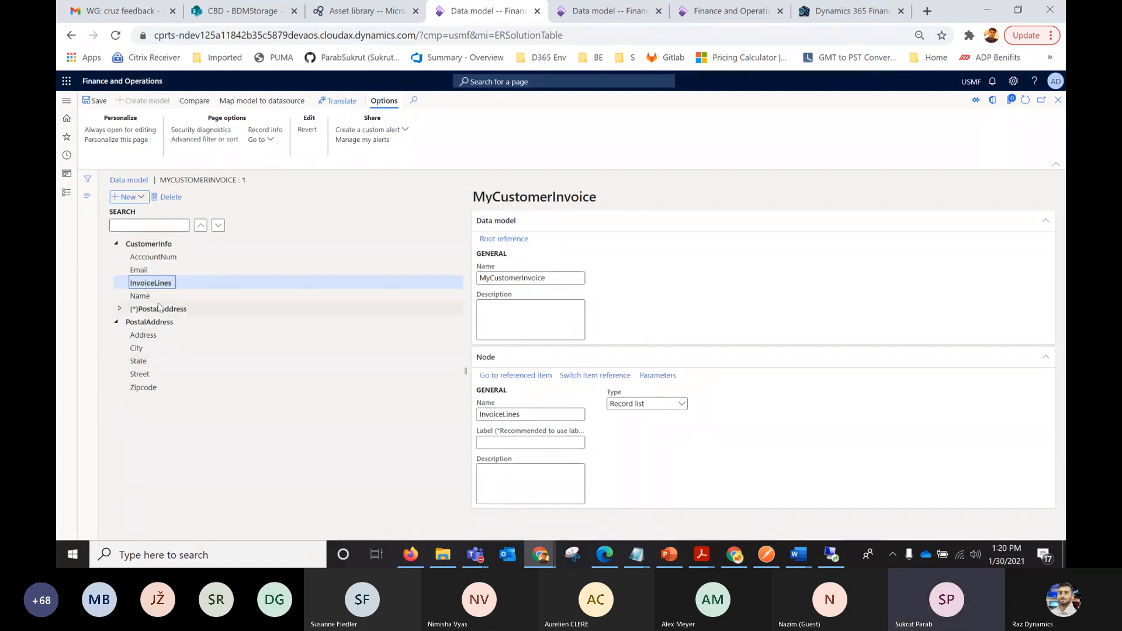
Add a child node named ItemId under InvoiceLines with the item type String.
left_click(137, 199)
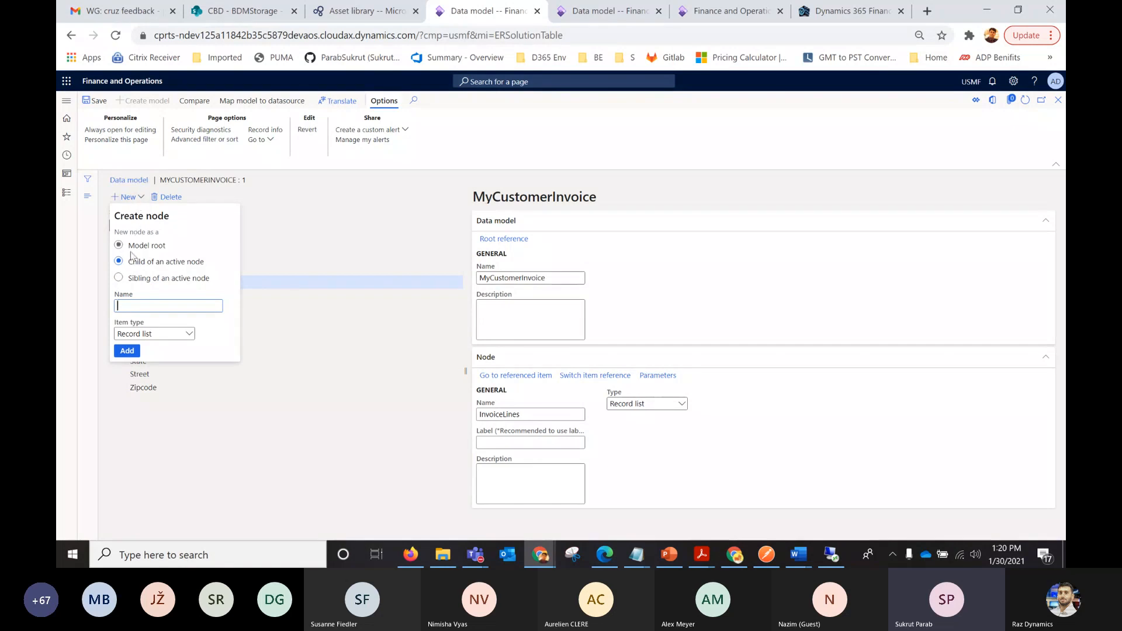
left_click(137, 334)
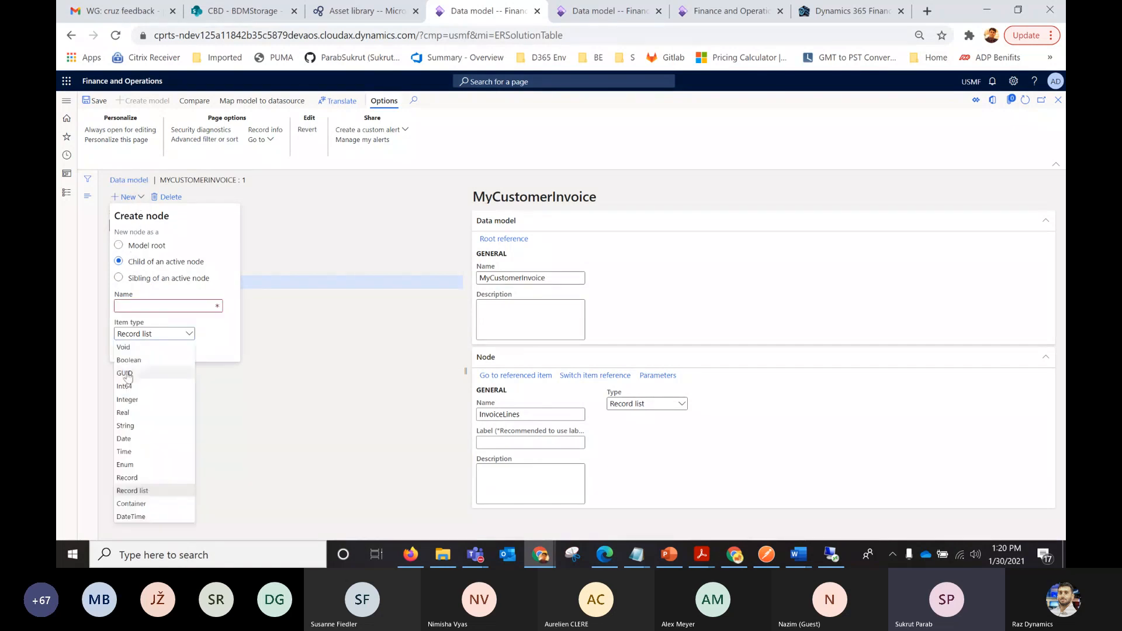
left_click(125, 426)
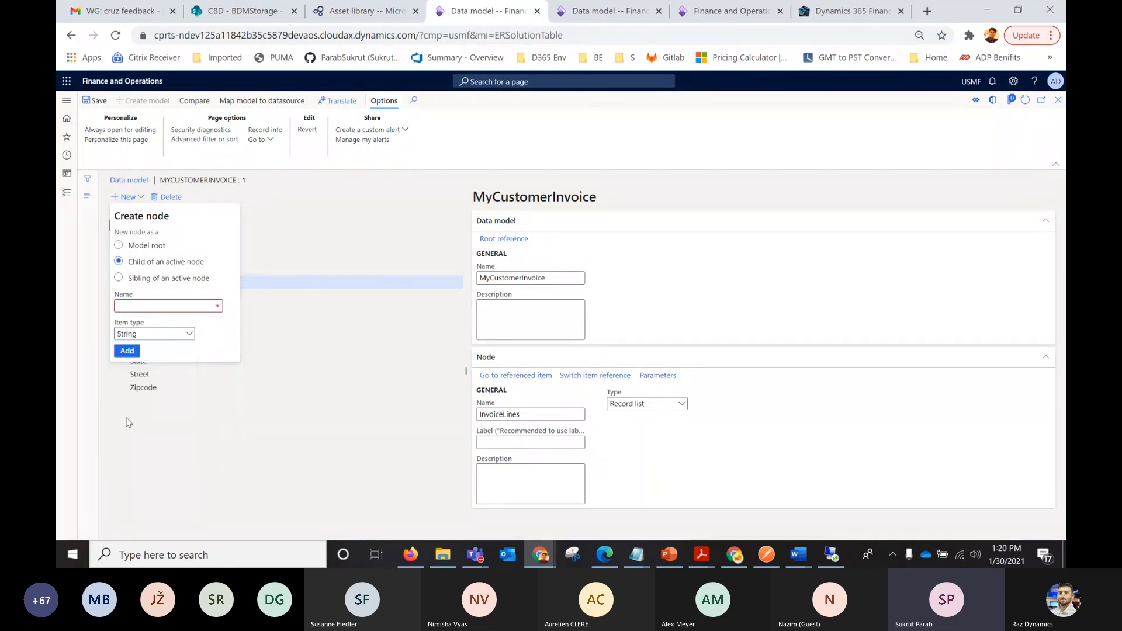
left_click(129, 305)
type("ItemID")
key("BackSpace")
type("d")
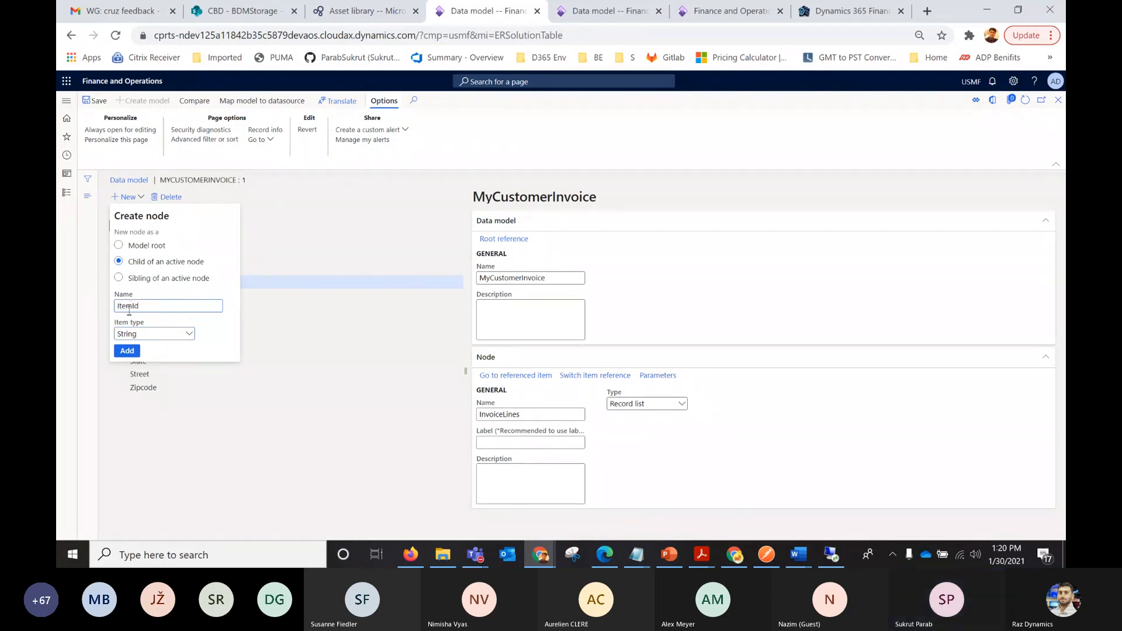
left_click(127, 351)
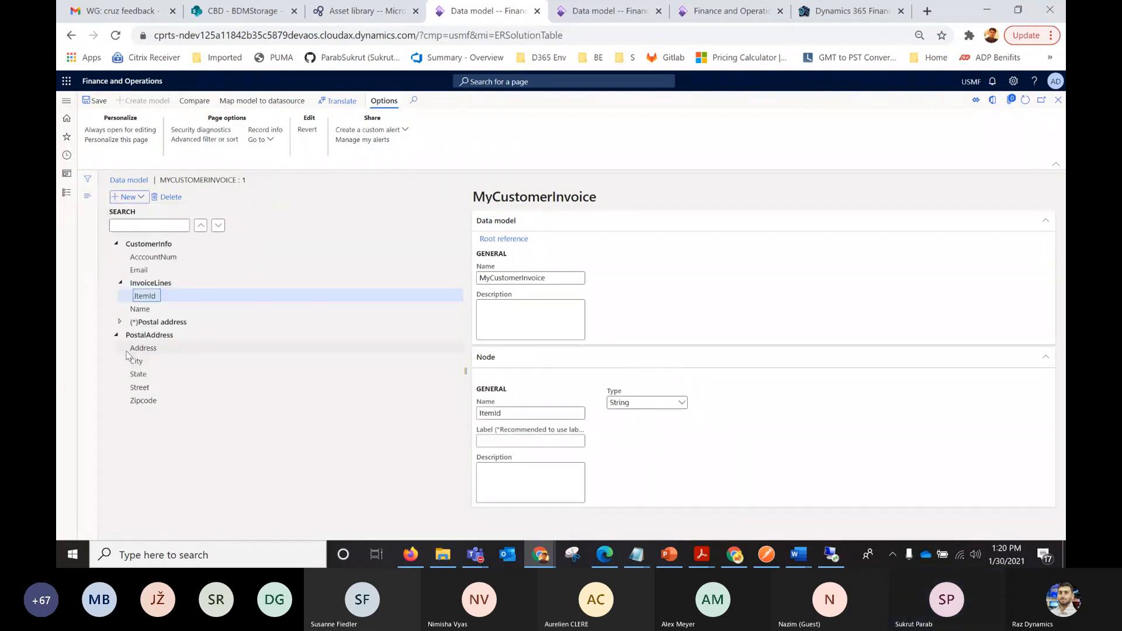
Add a child node named Amount under InvoiceLines with the item type Real.
left_click(153, 283)
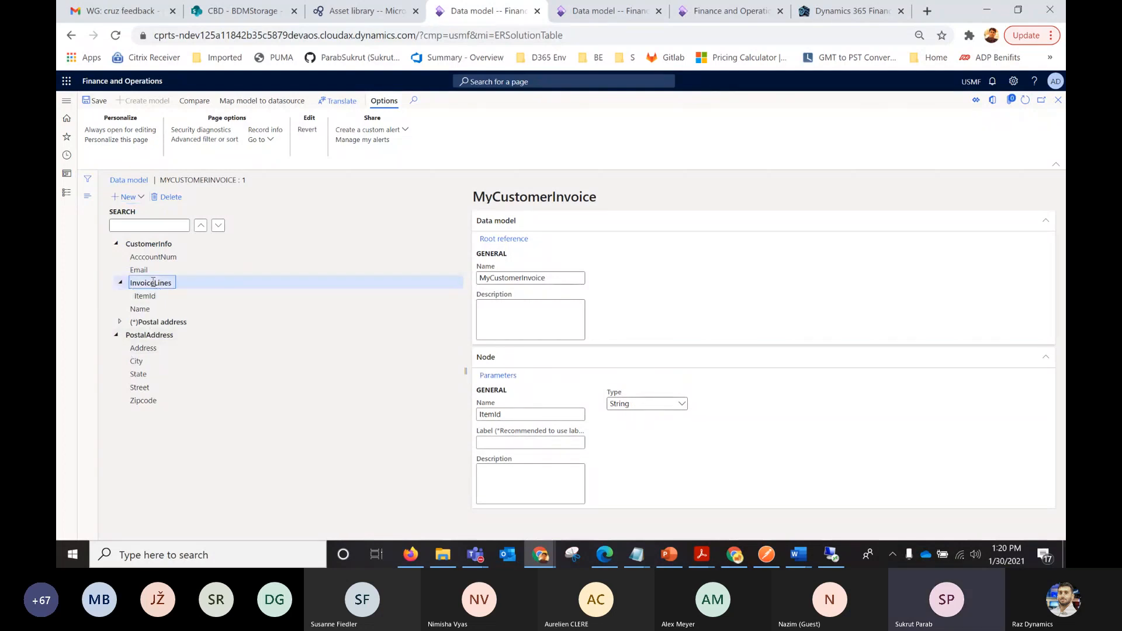
left_click(139, 200)
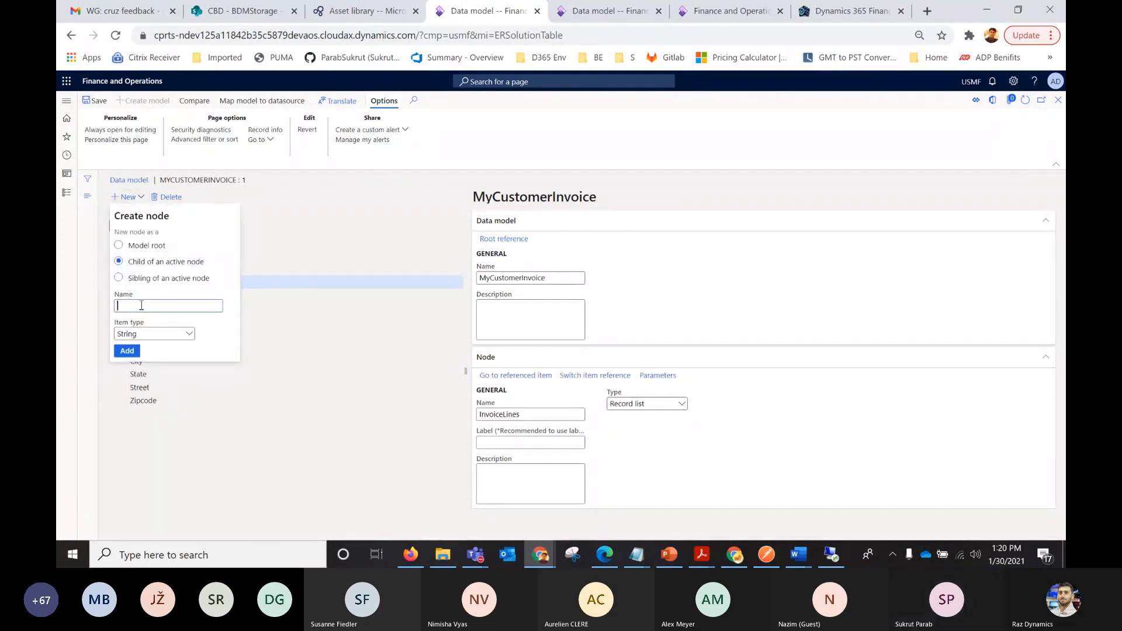
type("Amount")
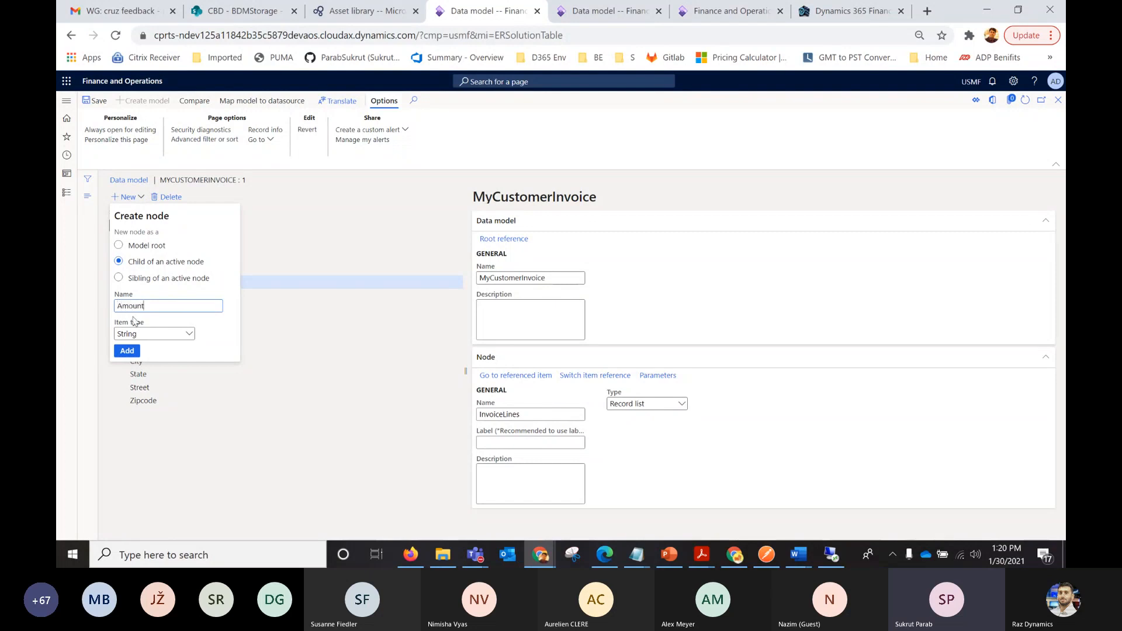
left_click(131, 334)
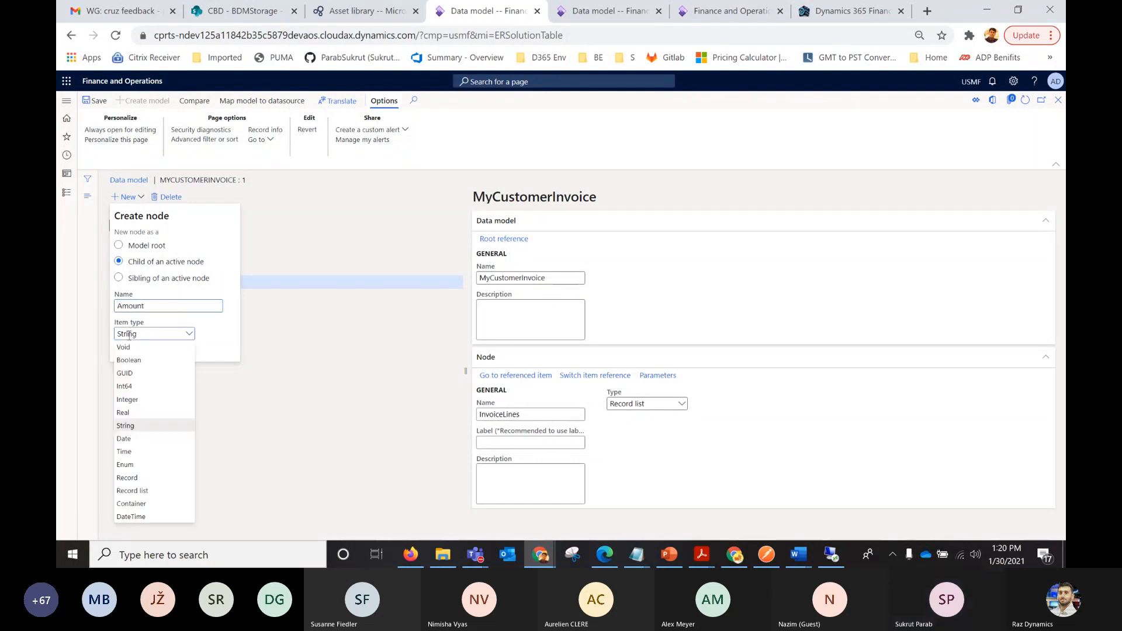
left_click(123, 412)
left_click(125, 350)
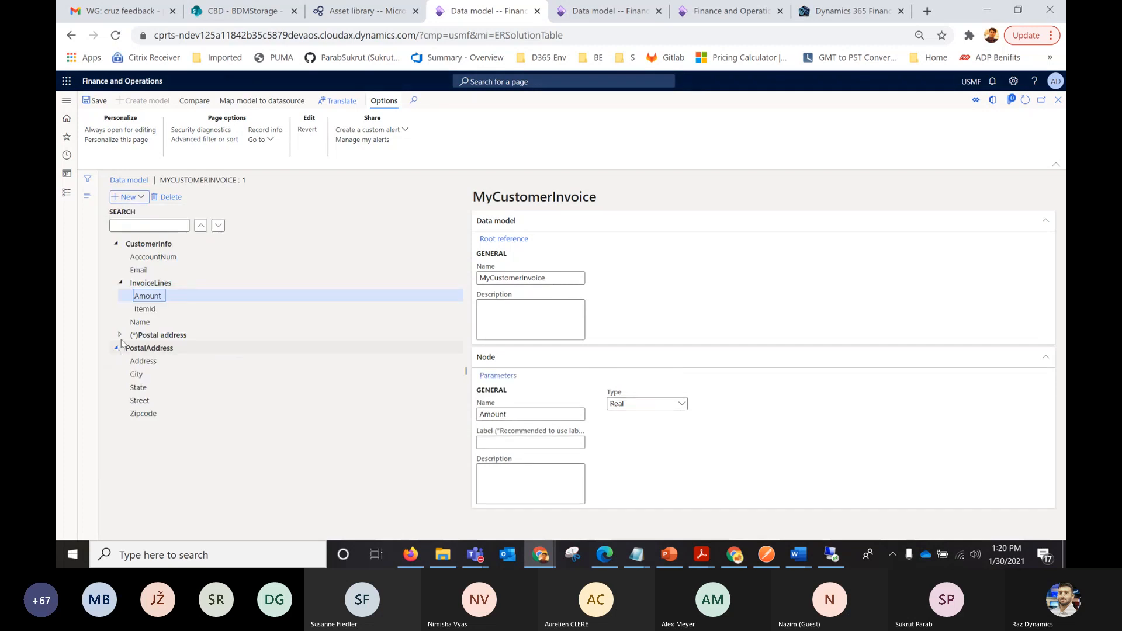
Add a child node named InvoiceDate under CustomerInfo's InvoiceLines record list with the item type Date.
left_click(153, 283)
left_click(132, 199)
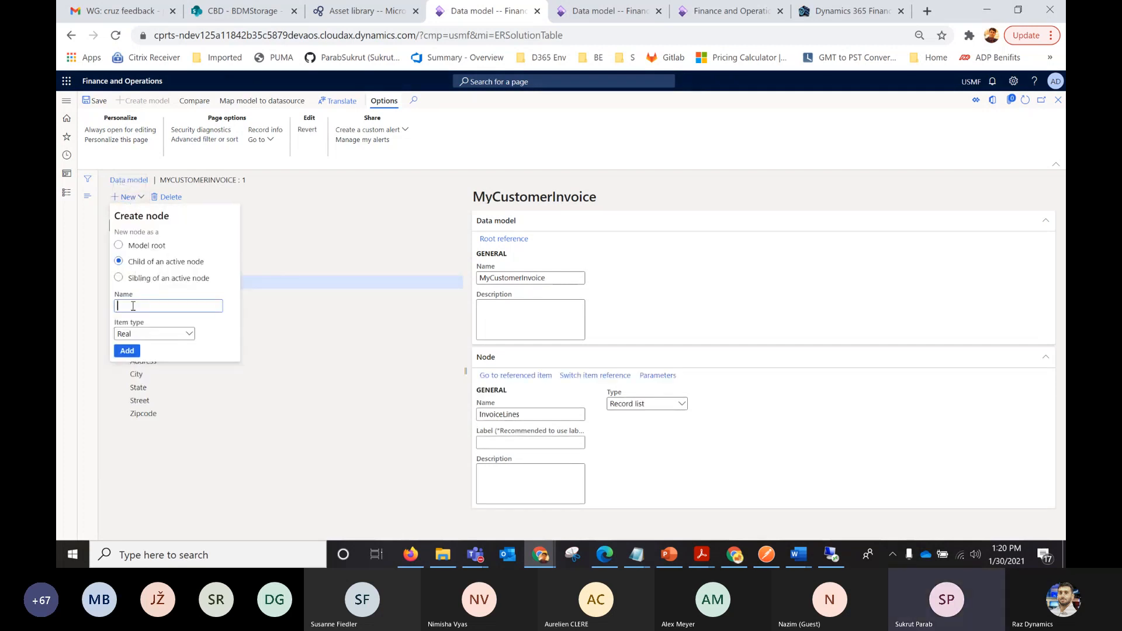
type("InvoiceDat")
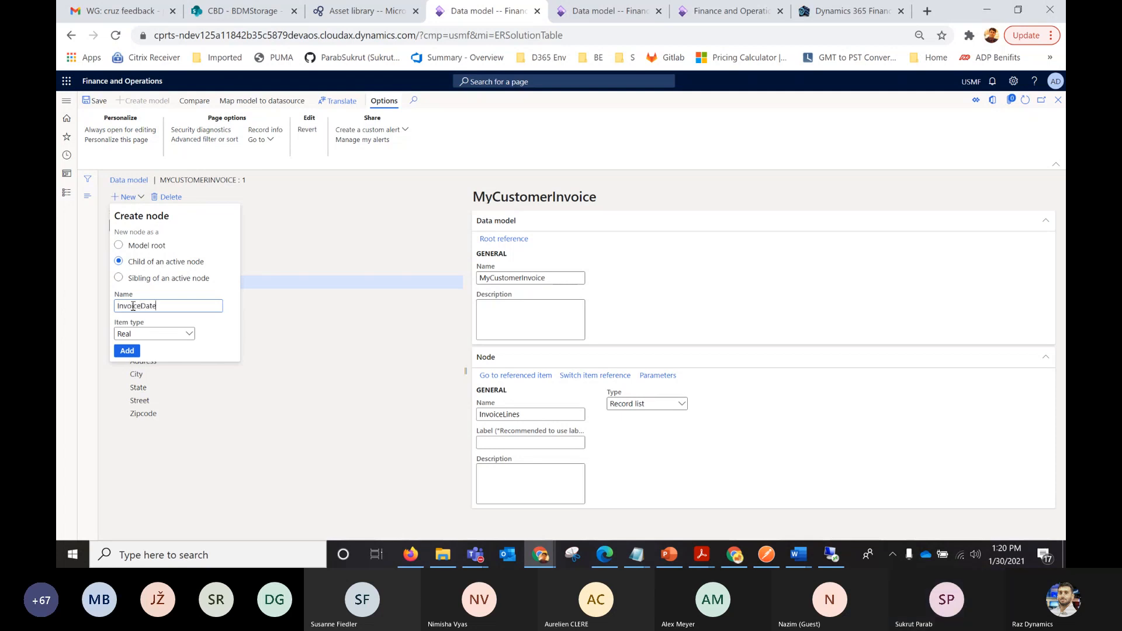
type("e")
left_click(135, 332)
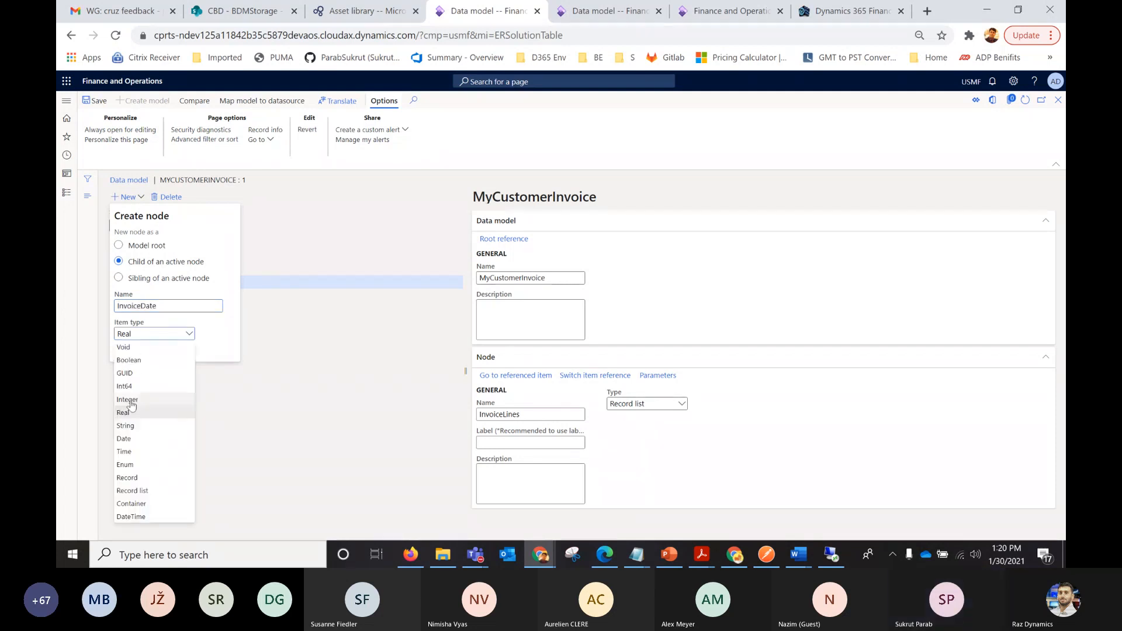
left_click(127, 440)
left_click(125, 351)
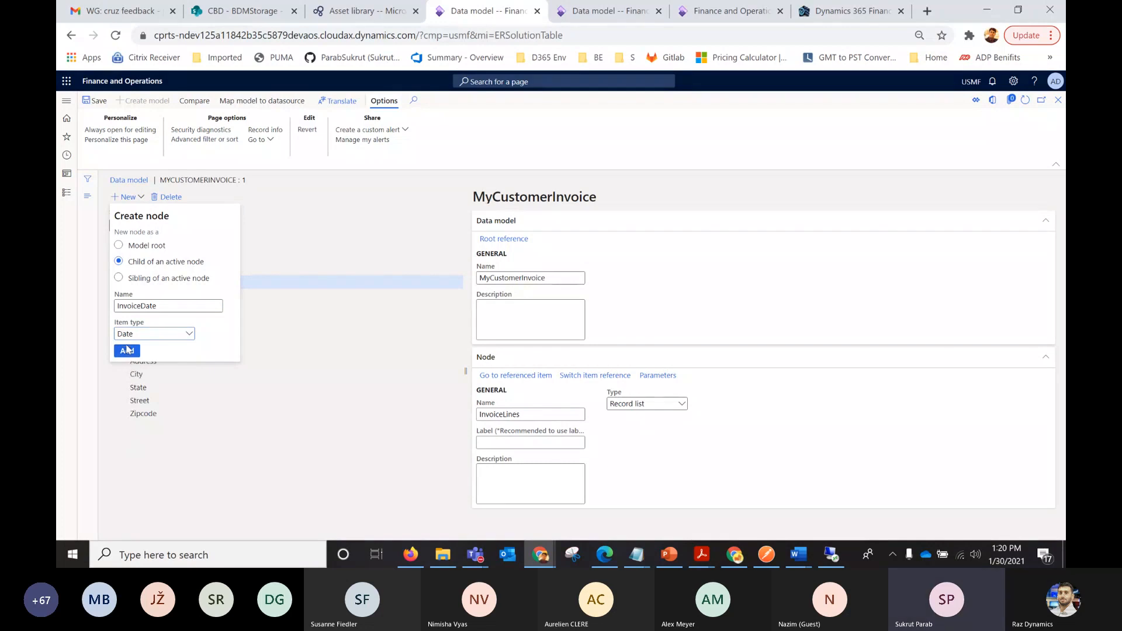
left_click(119, 283)
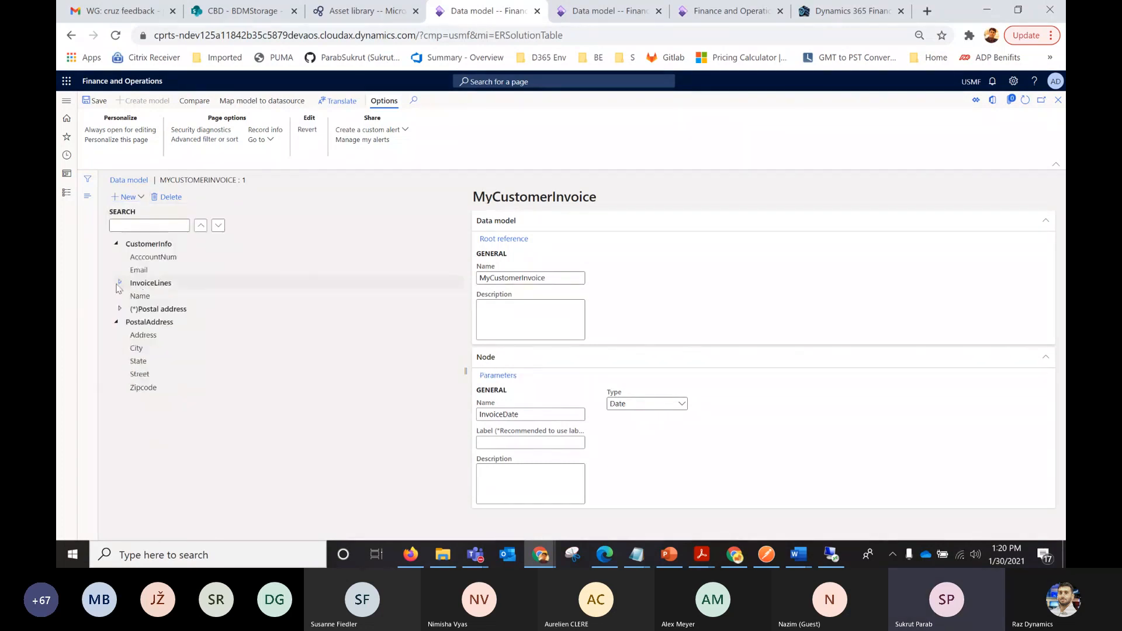
left_click(120, 284)
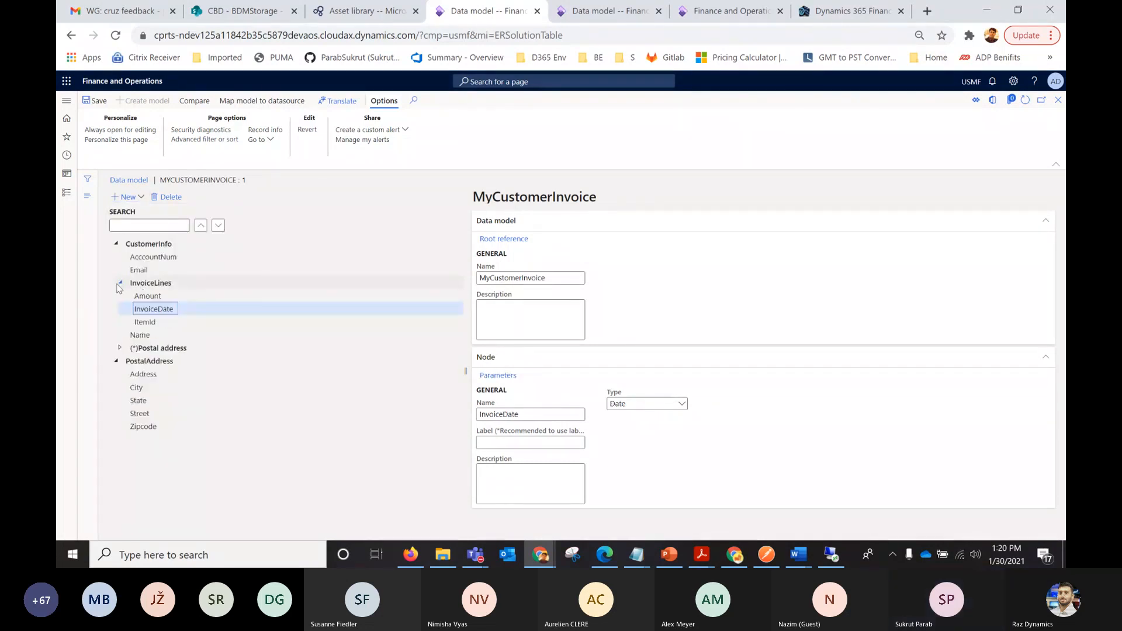
Delete the InvoiceLines record list and its child nodes from CustomerInfo.
left_click(143, 283)
left_click(171, 197)
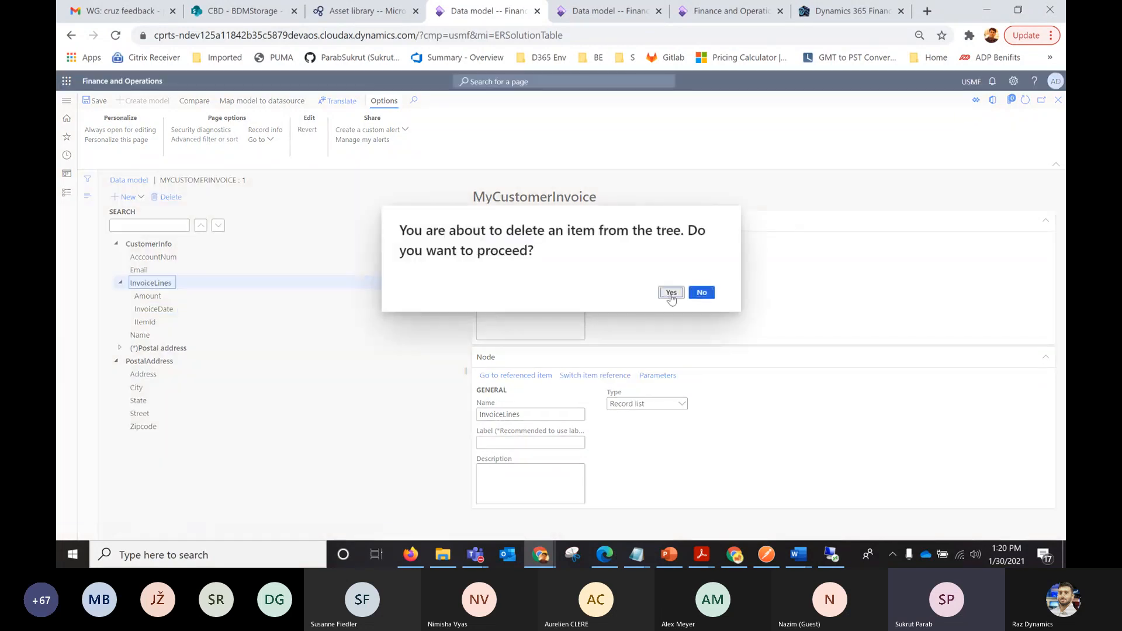
left_click(671, 294)
Add a model root node named InvoiceLines, not as an enumeration.
left_click(117, 244)
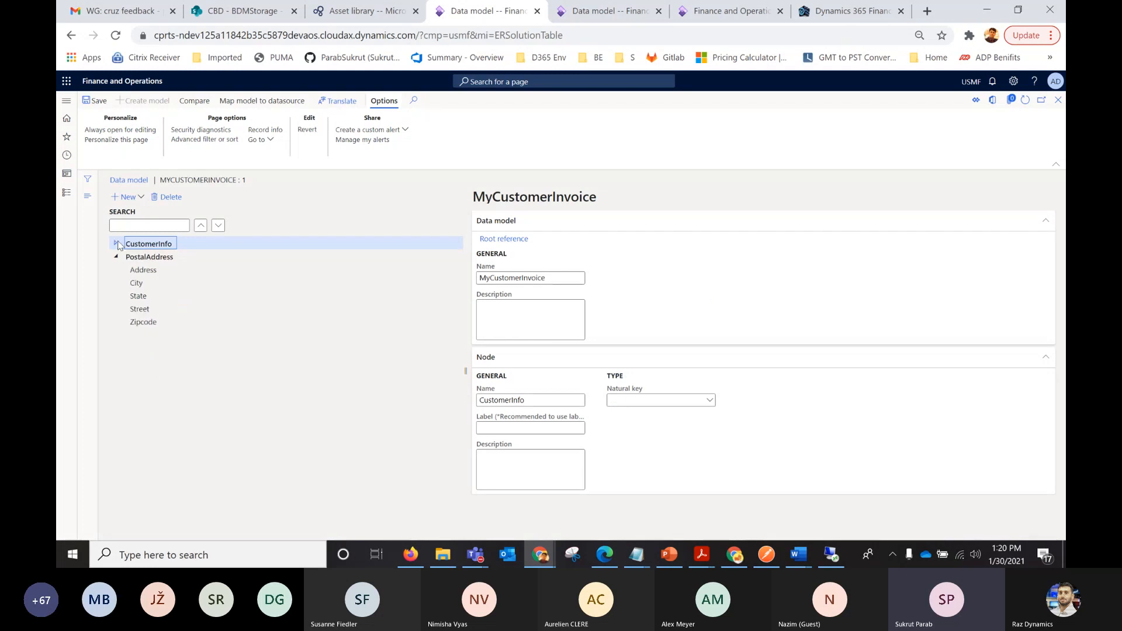
left_click(128, 197)
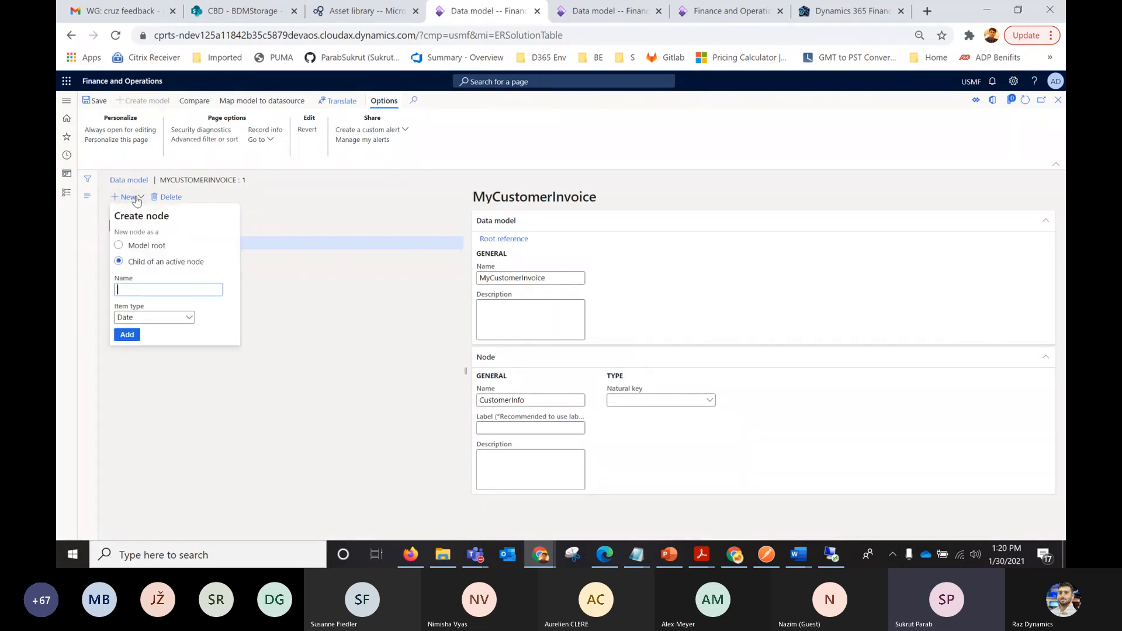
left_click(127, 246)
left_click(127, 290)
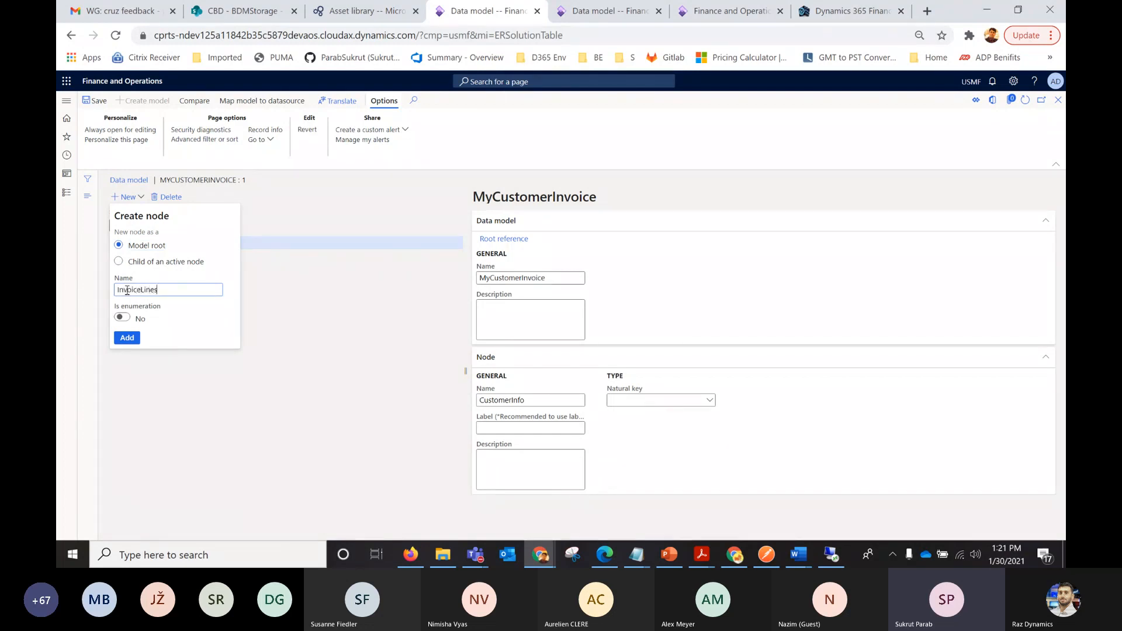
left_click(127, 337)
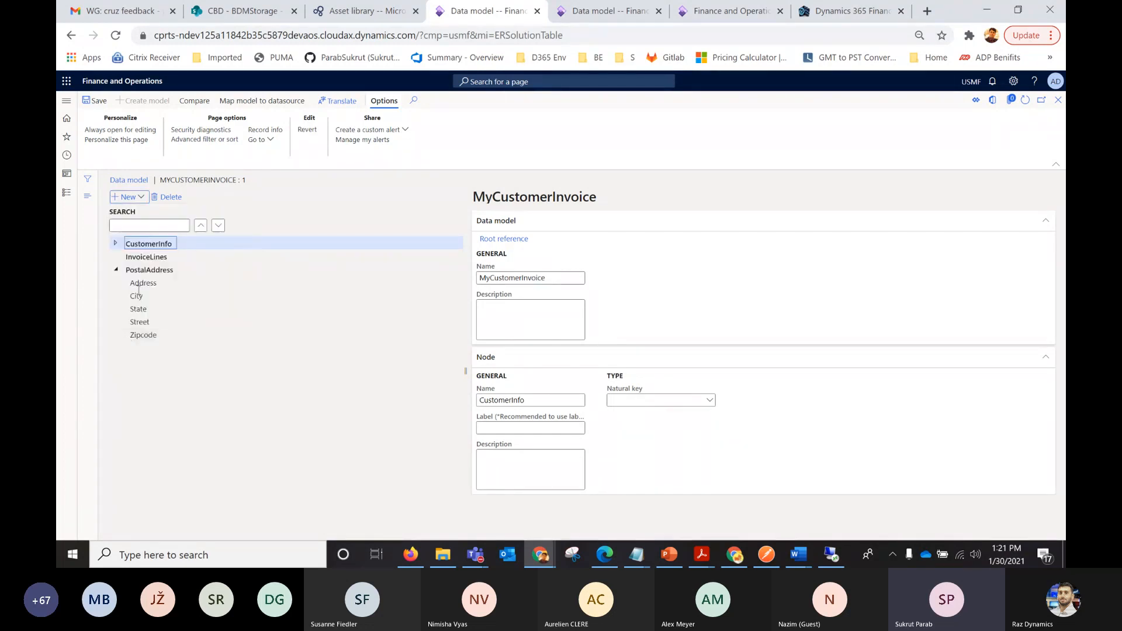
Add a child node named ItemId under the InvoiceLines root node with the item type String.
left_click(130, 258)
left_click(139, 197)
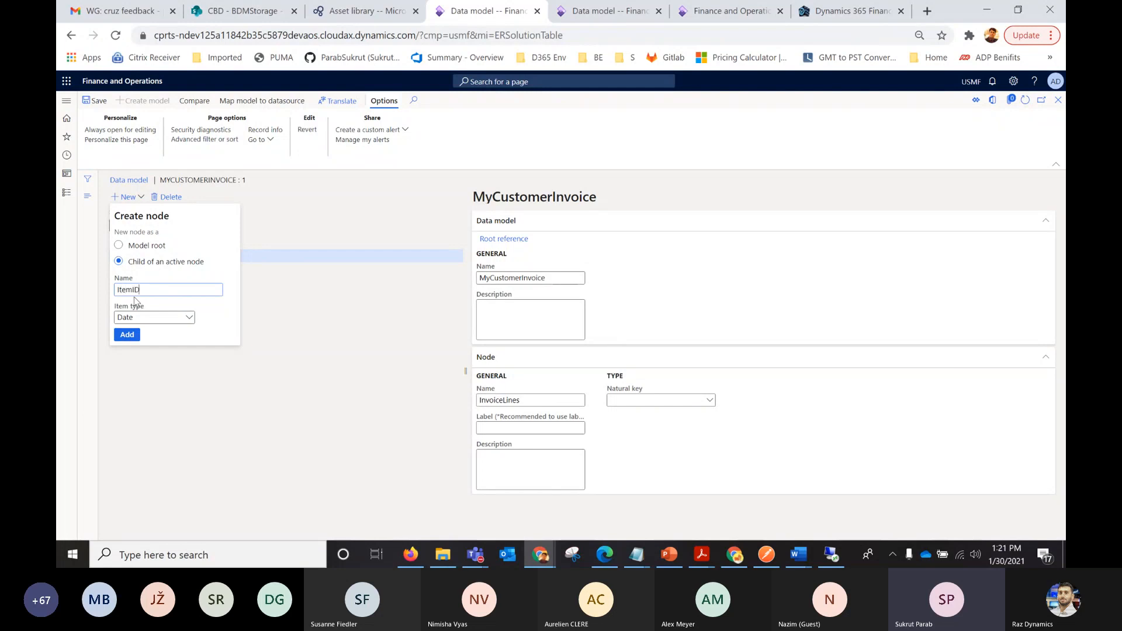
left_click(146, 317)
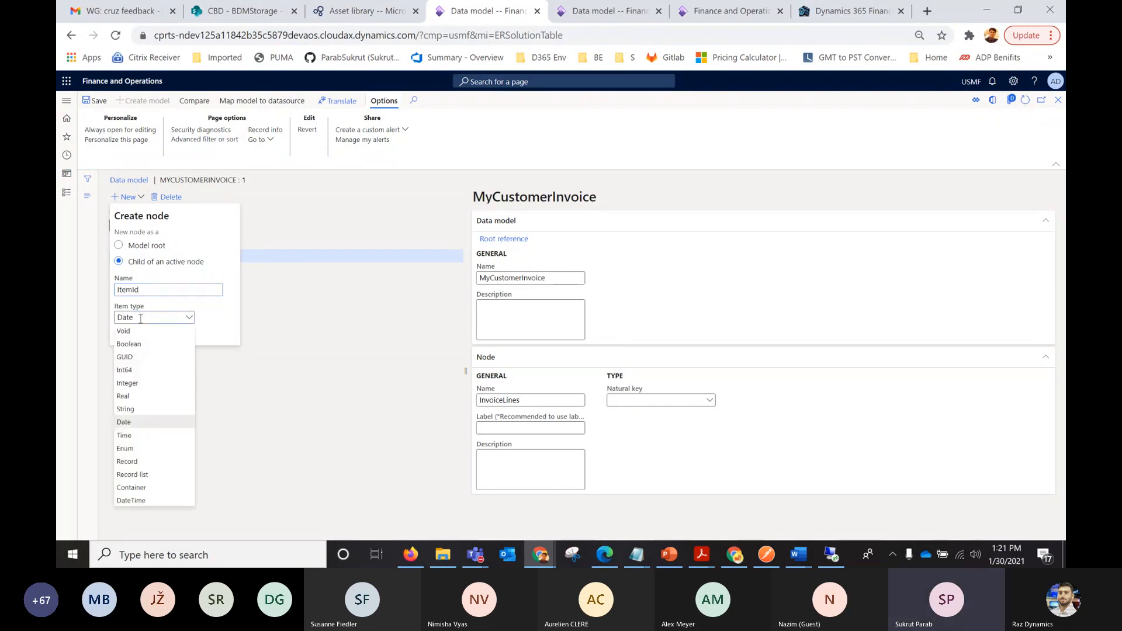
left_click(125, 409)
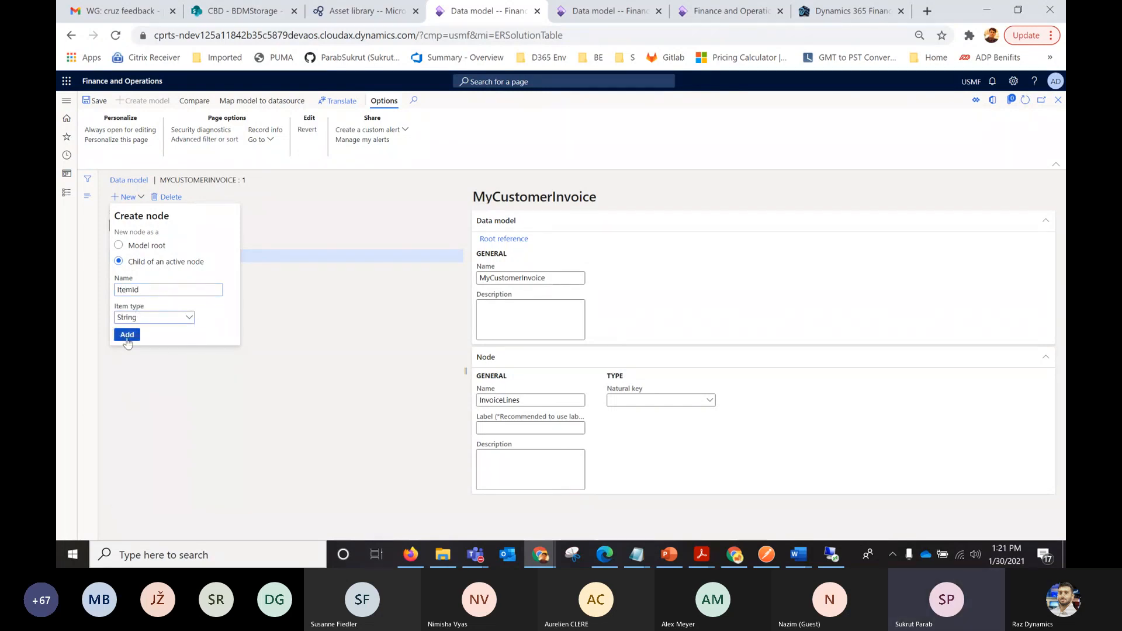
left_click(127, 339)
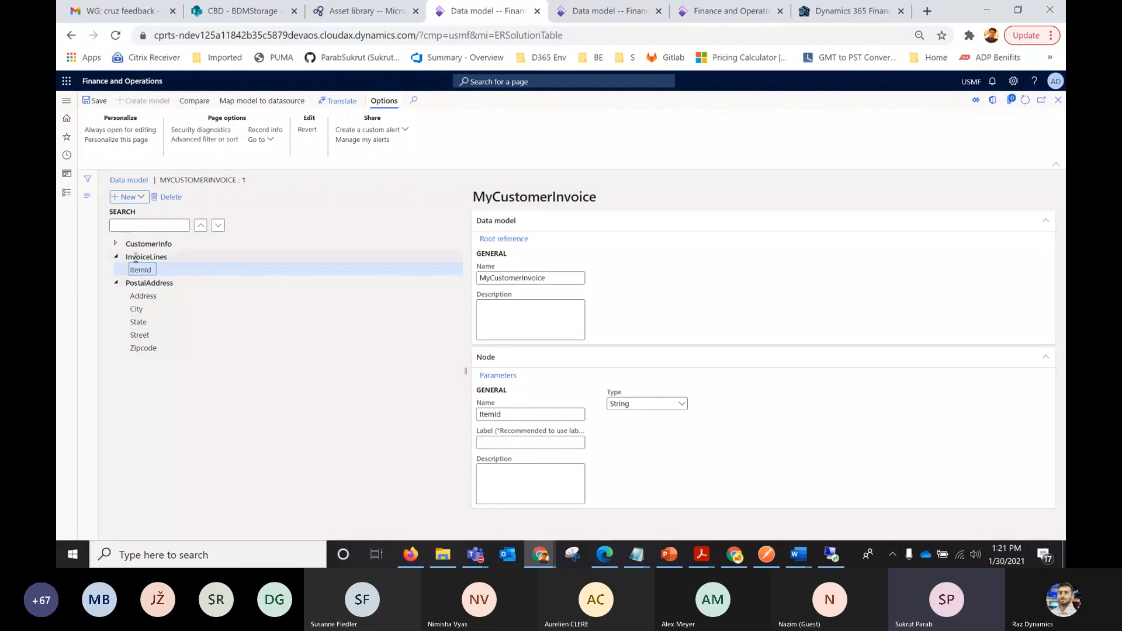
Add a child node named AMount under the InvoiceLines root node with the item type Real.
left_click(140, 257)
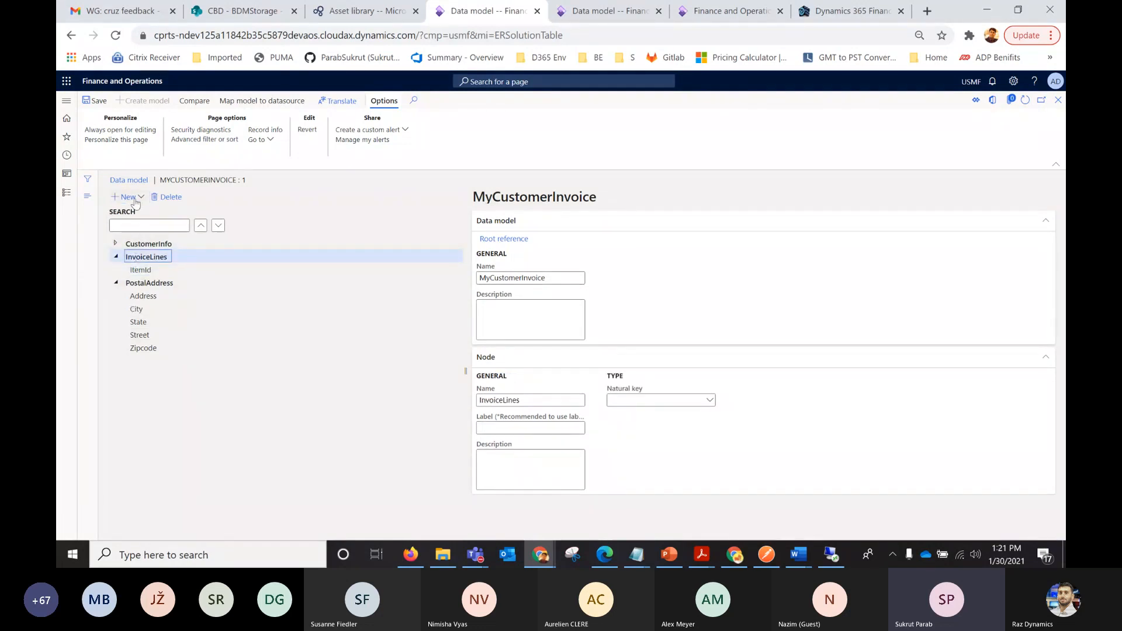
left_click(135, 199)
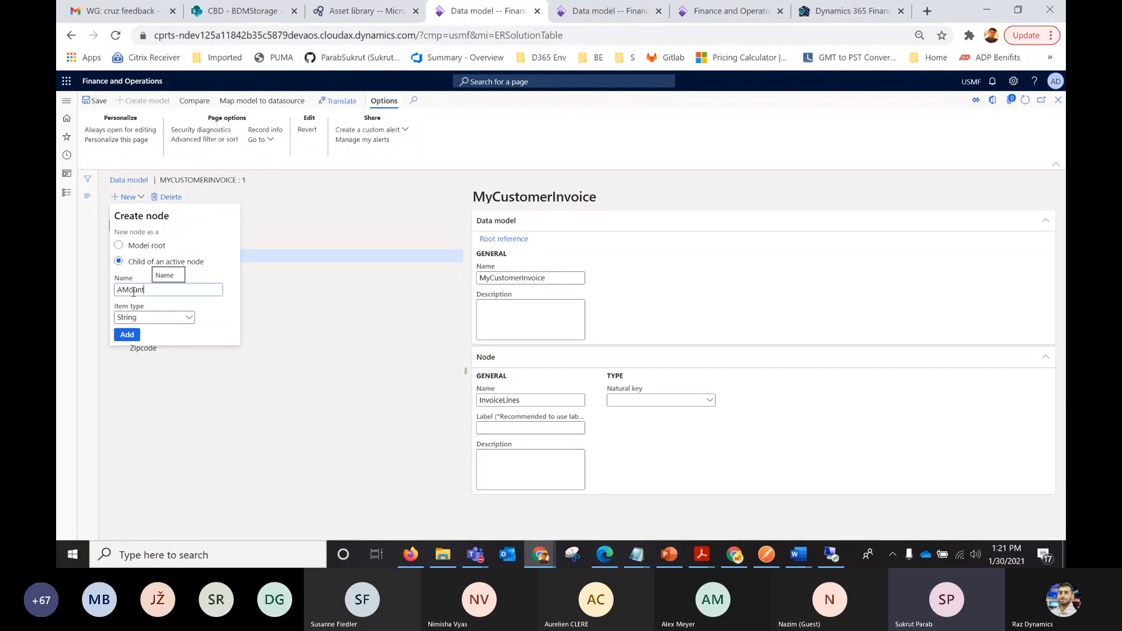
left_click(147, 319)
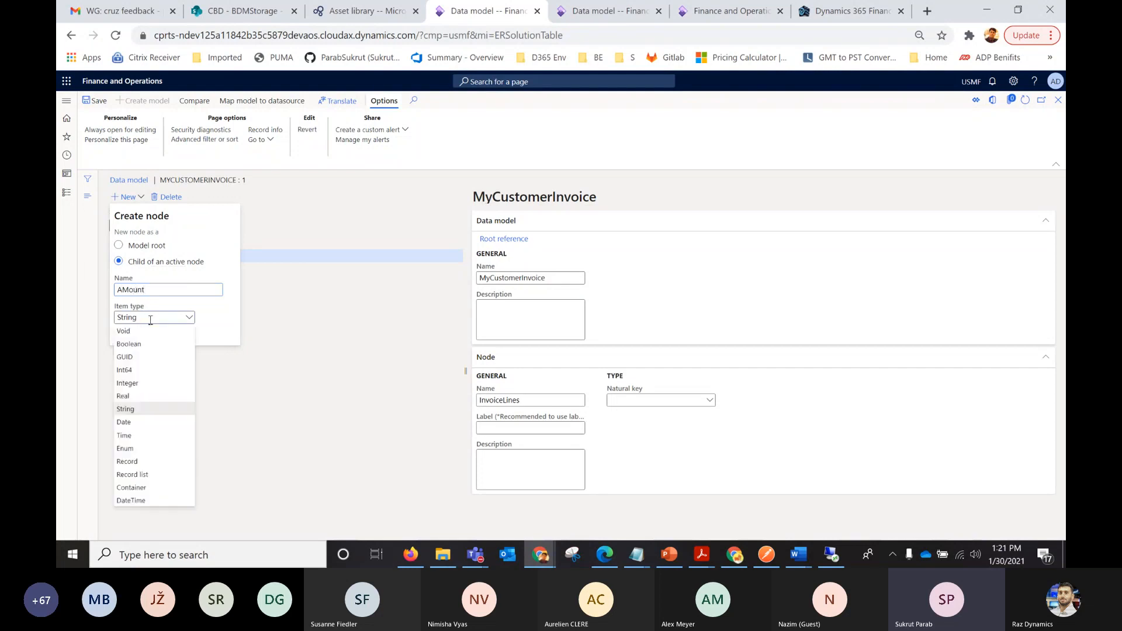
left_click(134, 399)
left_click(127, 334)
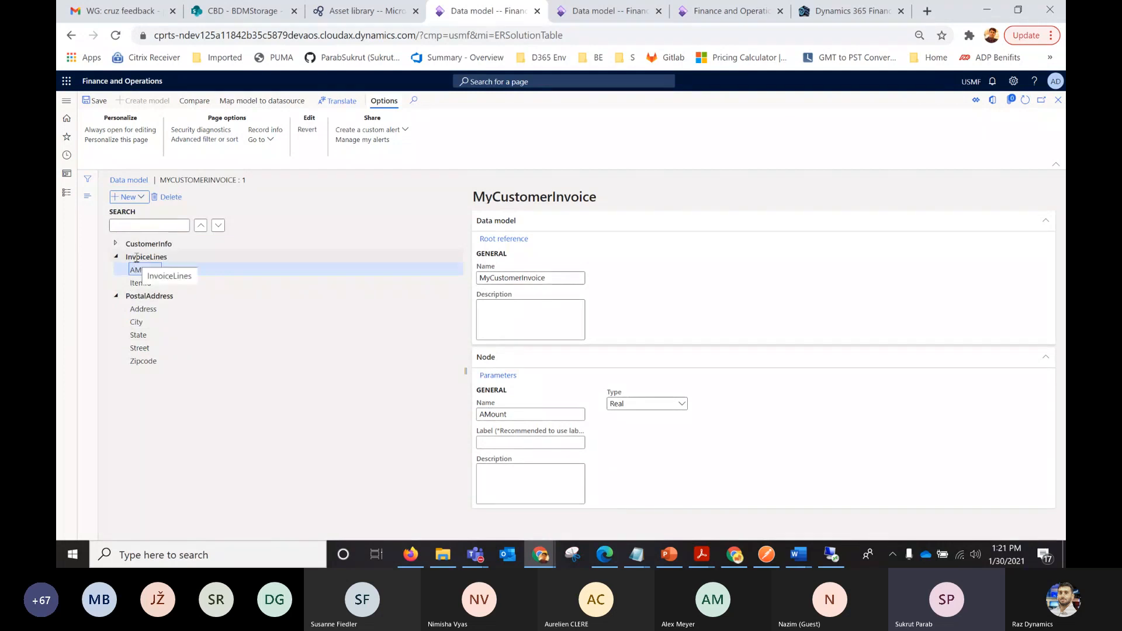
Add a child node named InvoiceDate under the InvoiceLines root node with the item type Date.
left_click(136, 257)
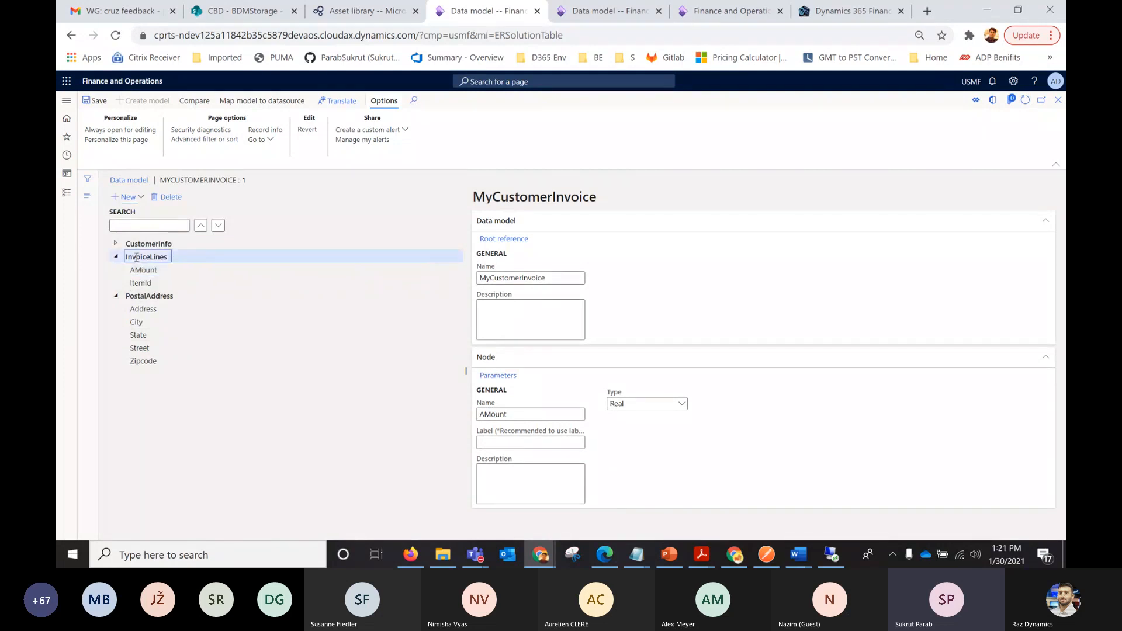
left_click(140, 199)
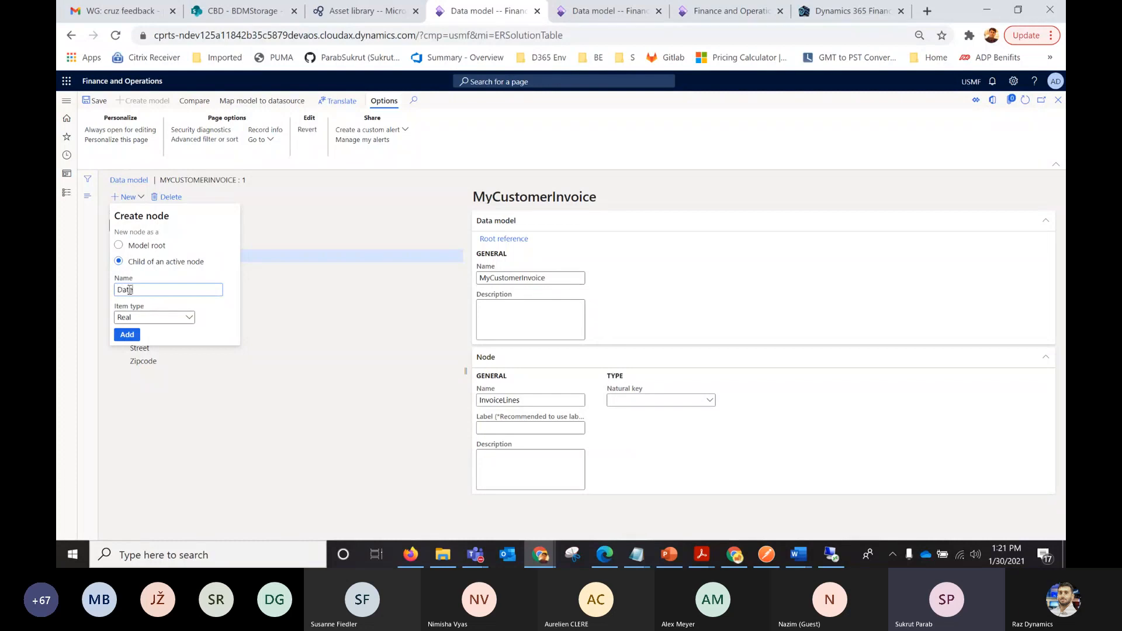
type("Invoice")
left_click(135, 317)
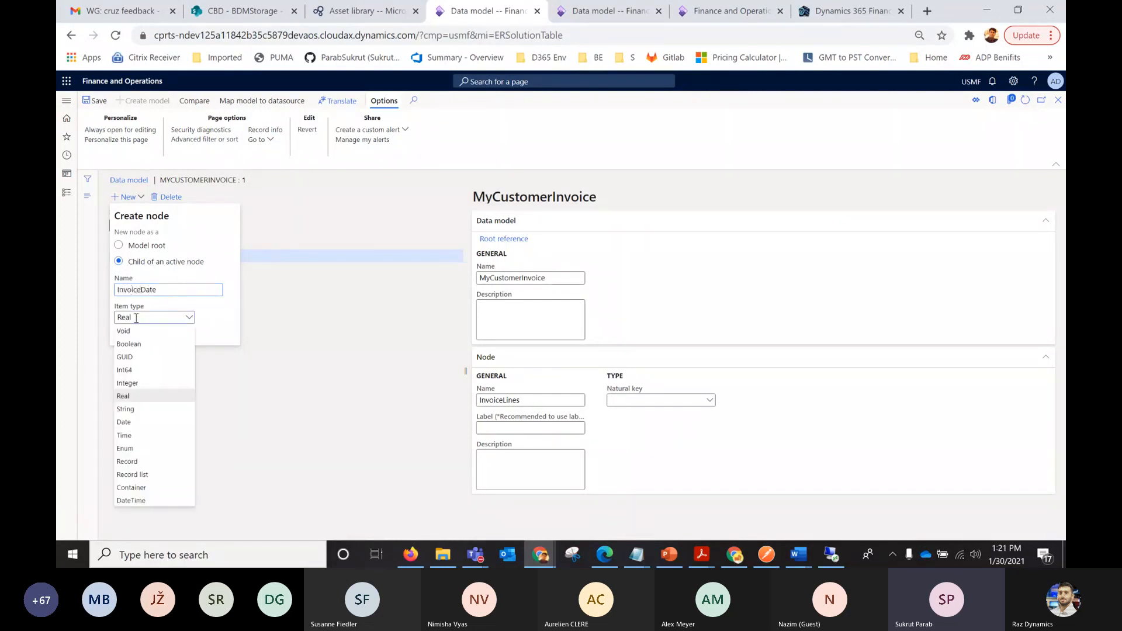
left_click(125, 423)
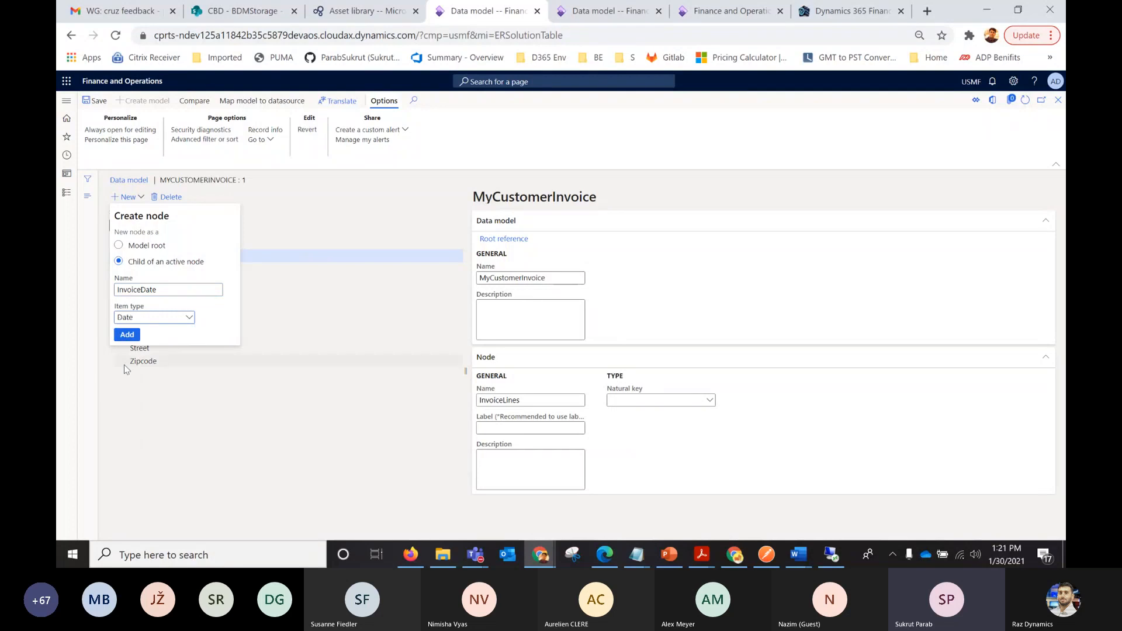
left_click(125, 334)
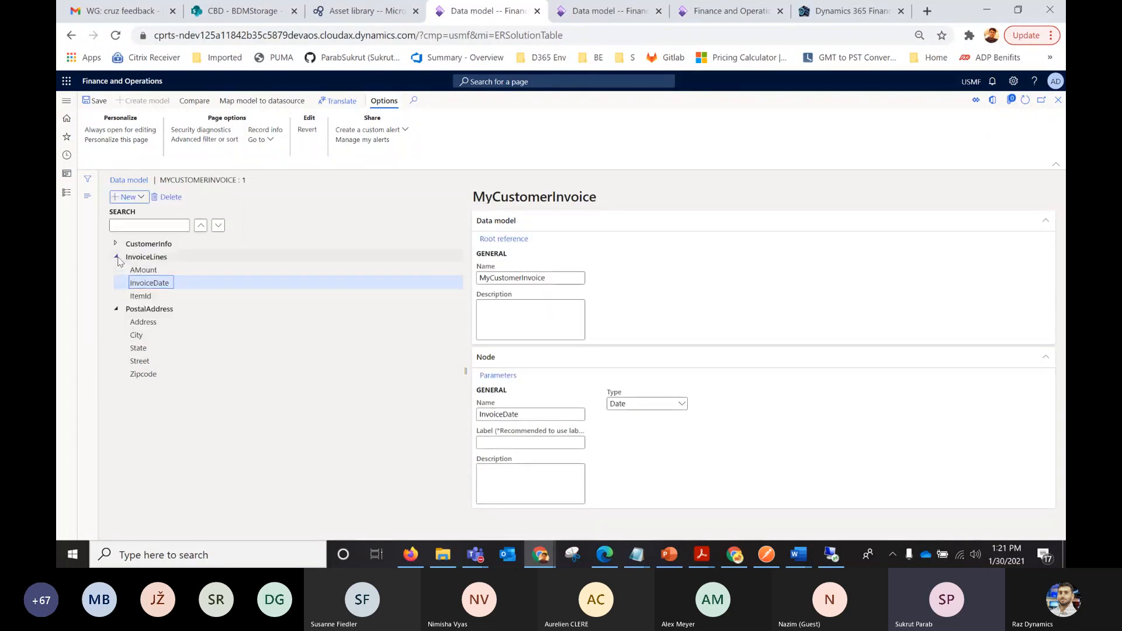
Add a child node named Invoice lines under CustomerInfo with the item type Record list.
left_click(116, 257)
left_click(116, 244)
left_click(142, 243)
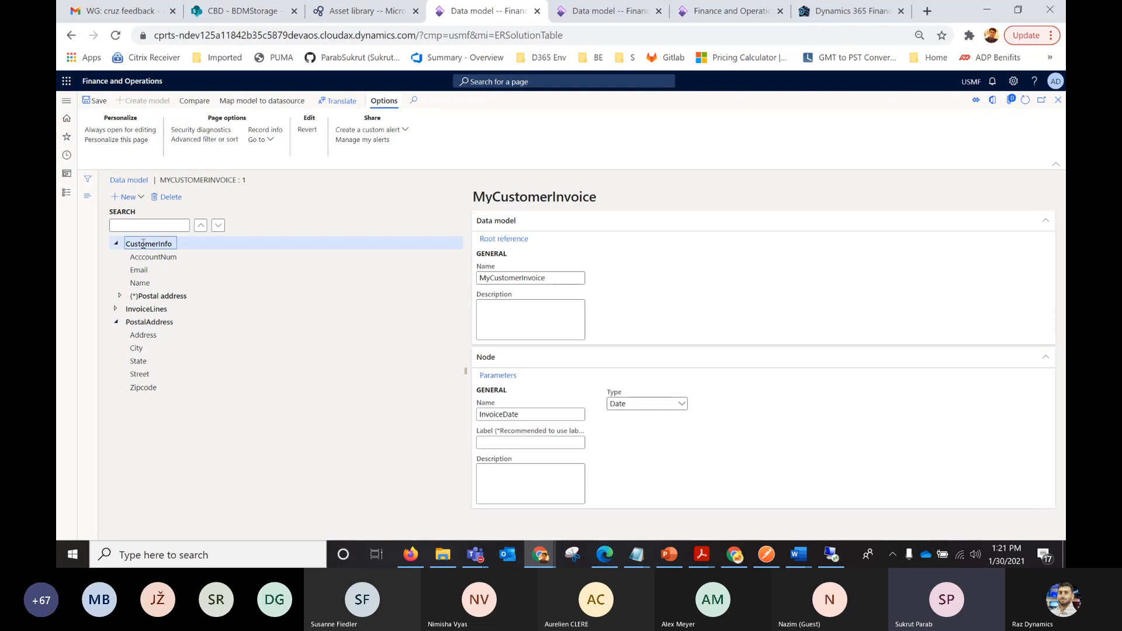
left_click(139, 198)
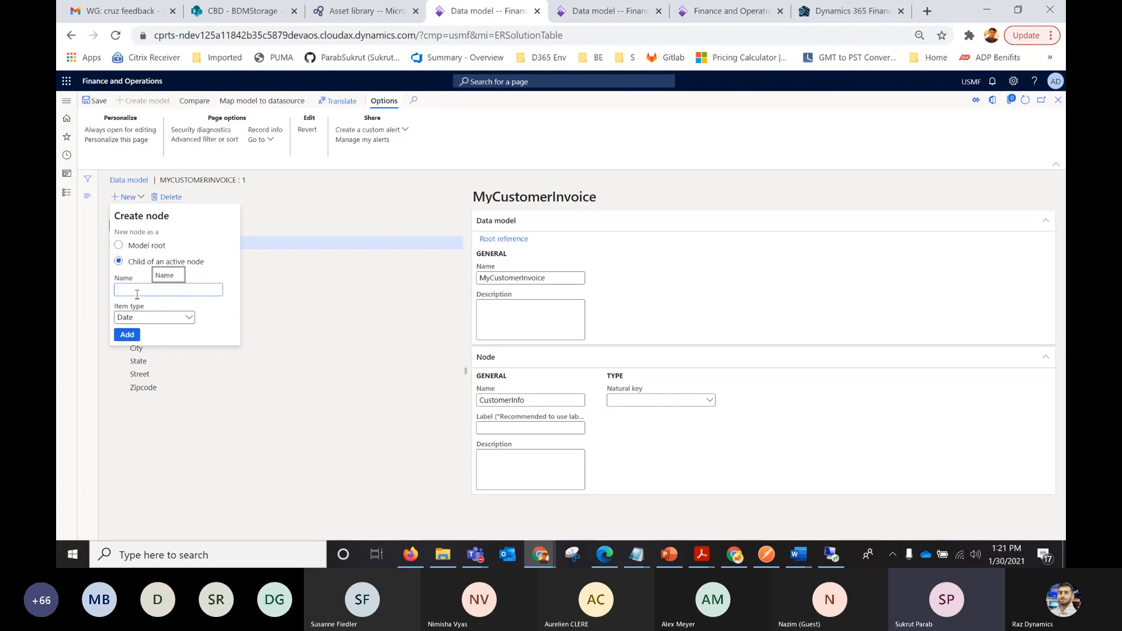
type("ce lines")
left_click(139, 317)
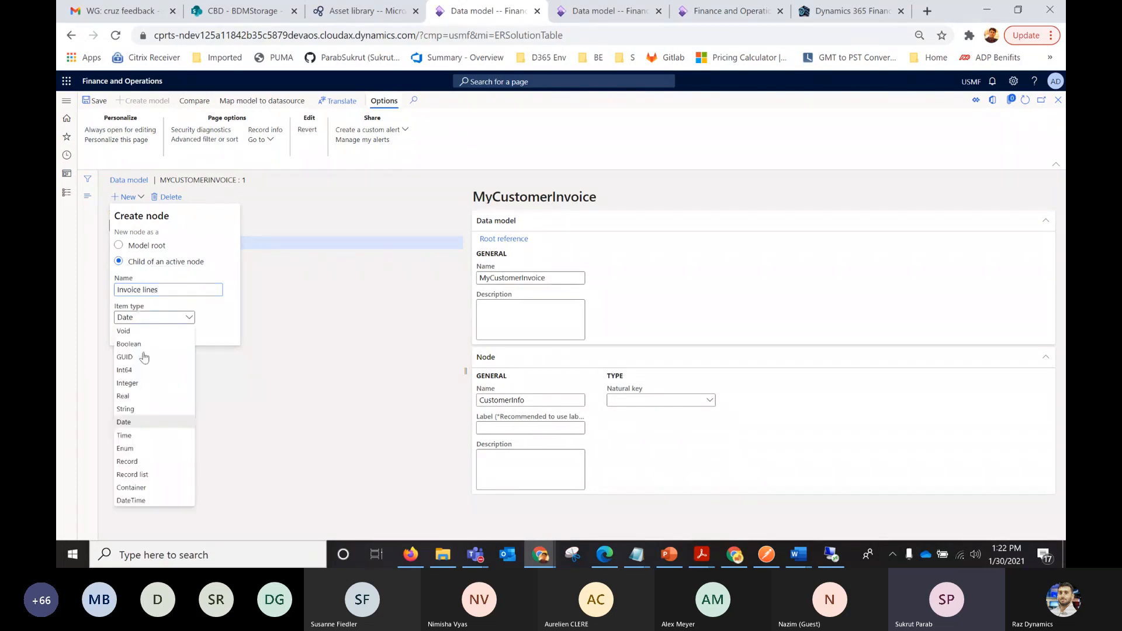
left_click(142, 467)
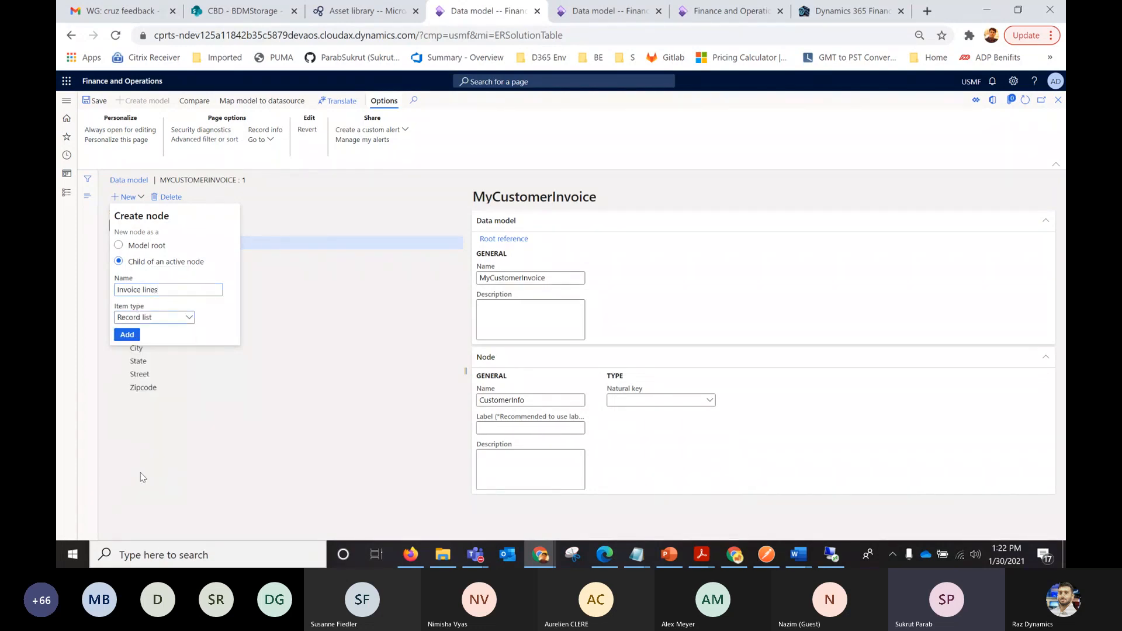
left_click(128, 336)
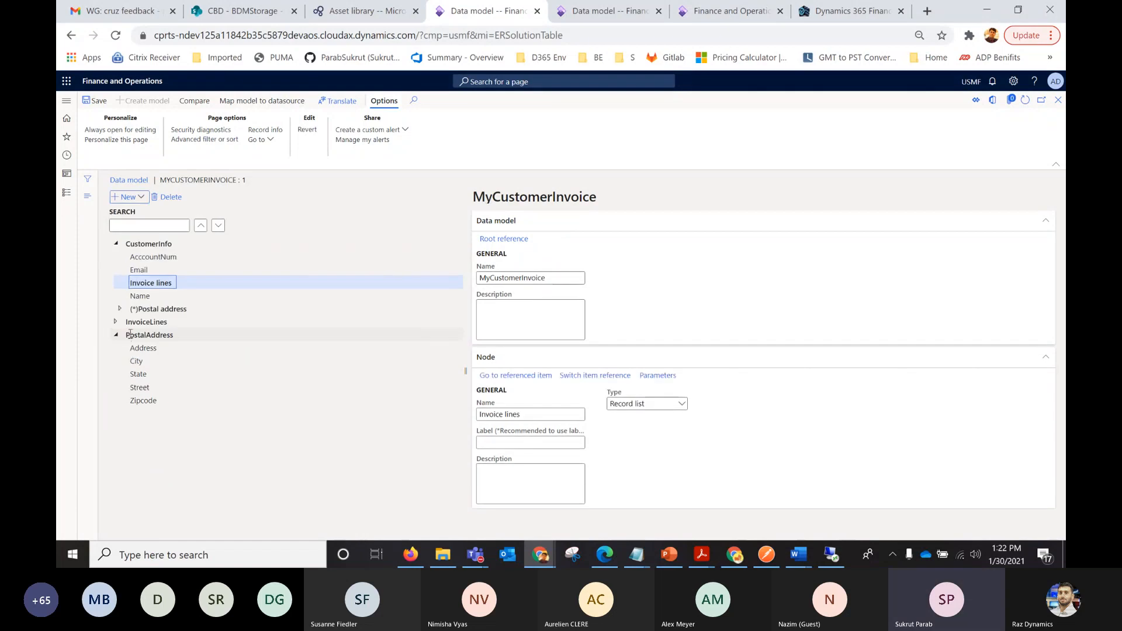
Switch the item reference of CustomerInfo's Invoice lines to the InvoiceLines root node and save the data model.
left_click(594, 375)
left_click(807, 171)
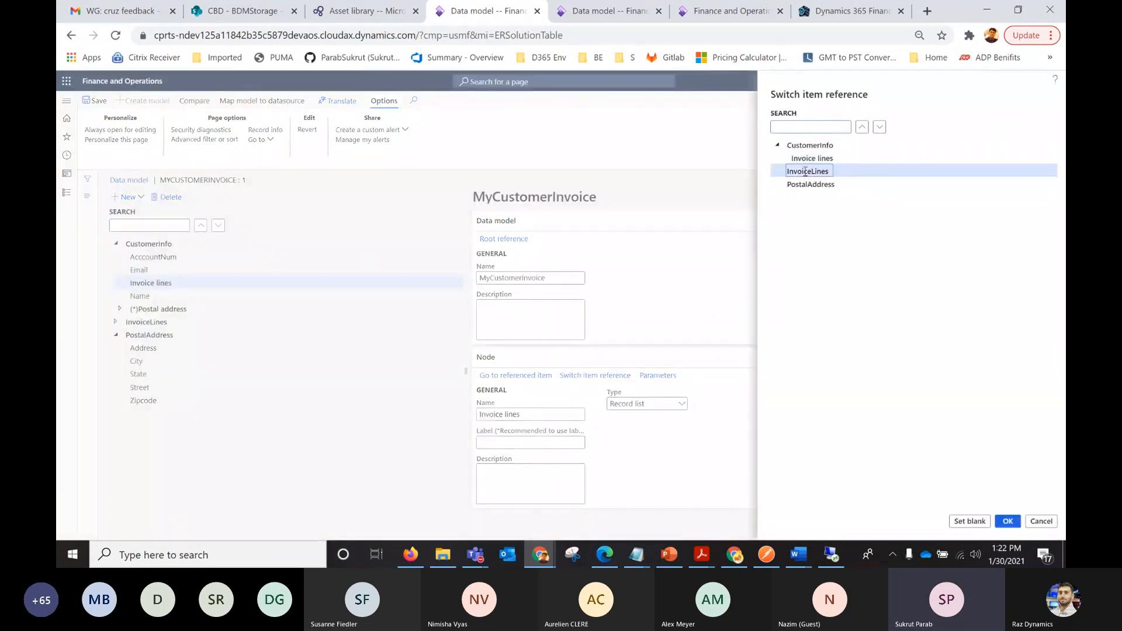
left_click(1007, 521)
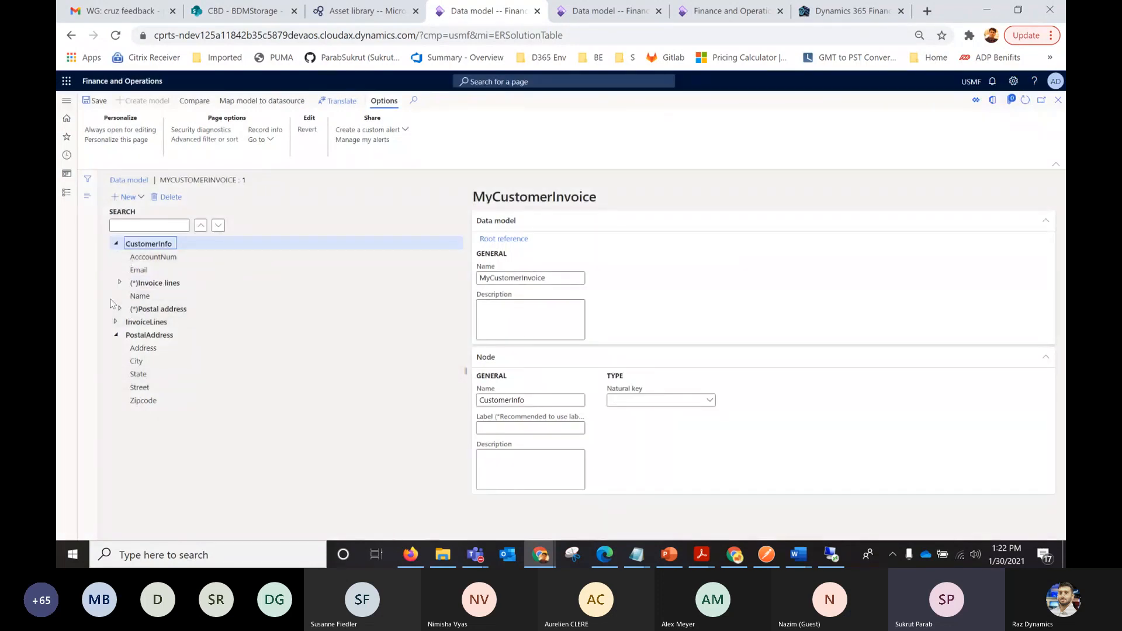
left_click(115, 335)
left_click(90, 104)
Create and save a model-to-datasource mapping record with the definition CustomerInfo.
left_click(280, 104)
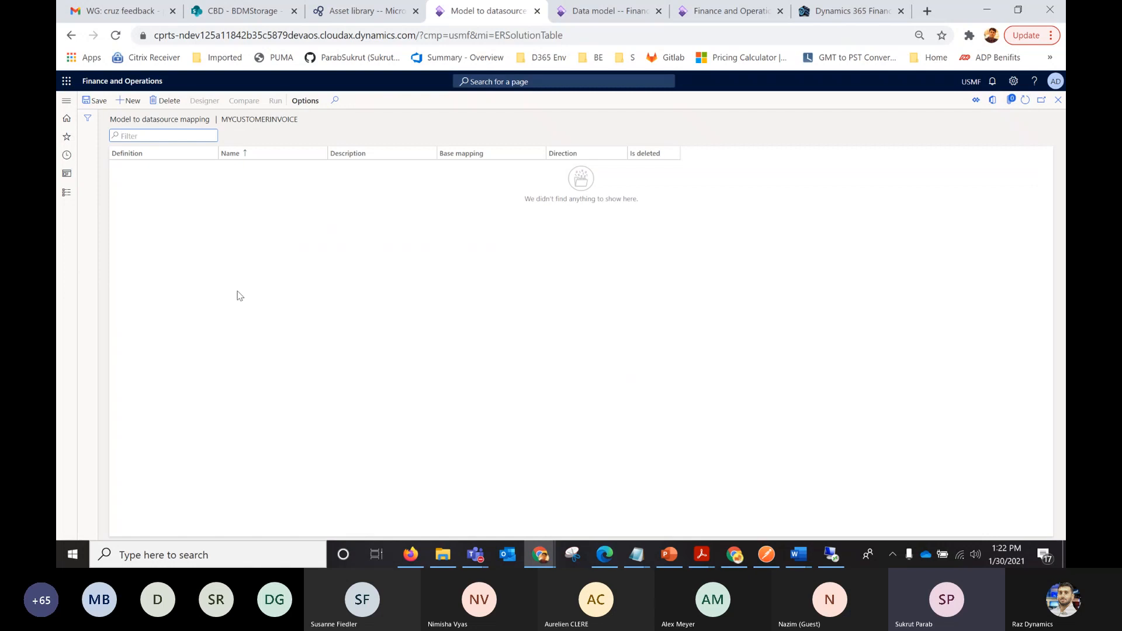
left_click(133, 101)
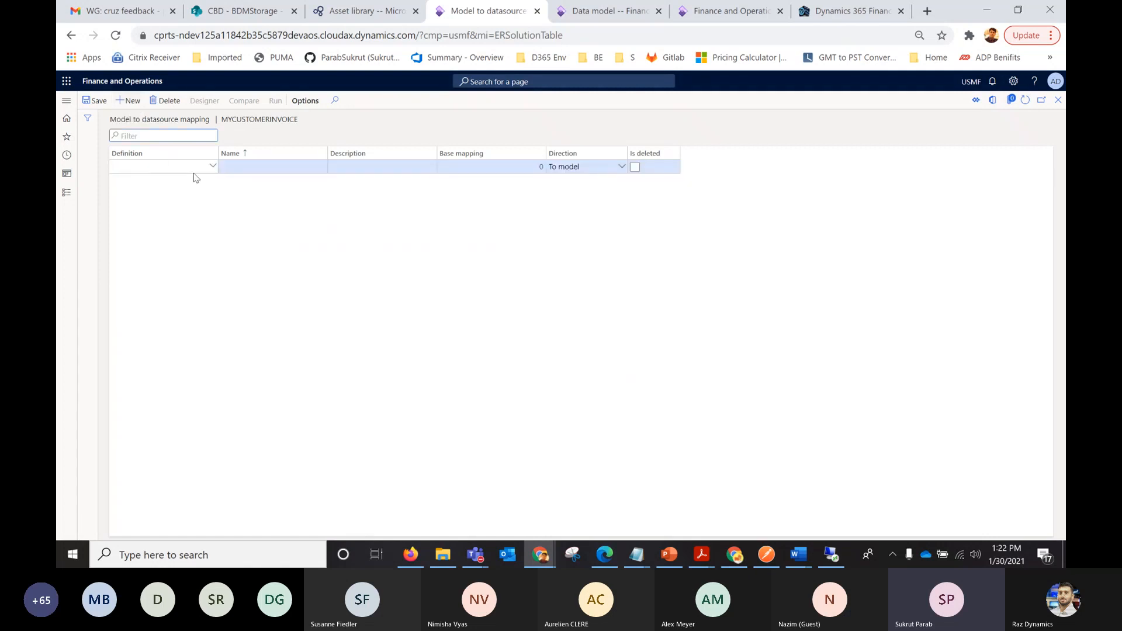
left_click(212, 166)
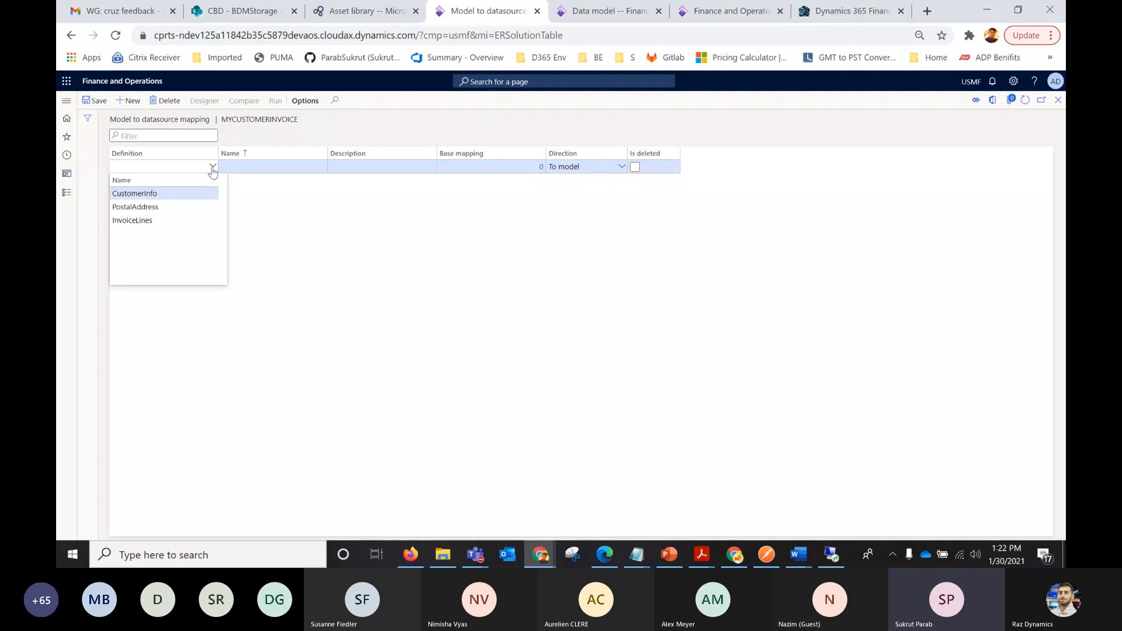
left_click(147, 192)
left_click(97, 102)
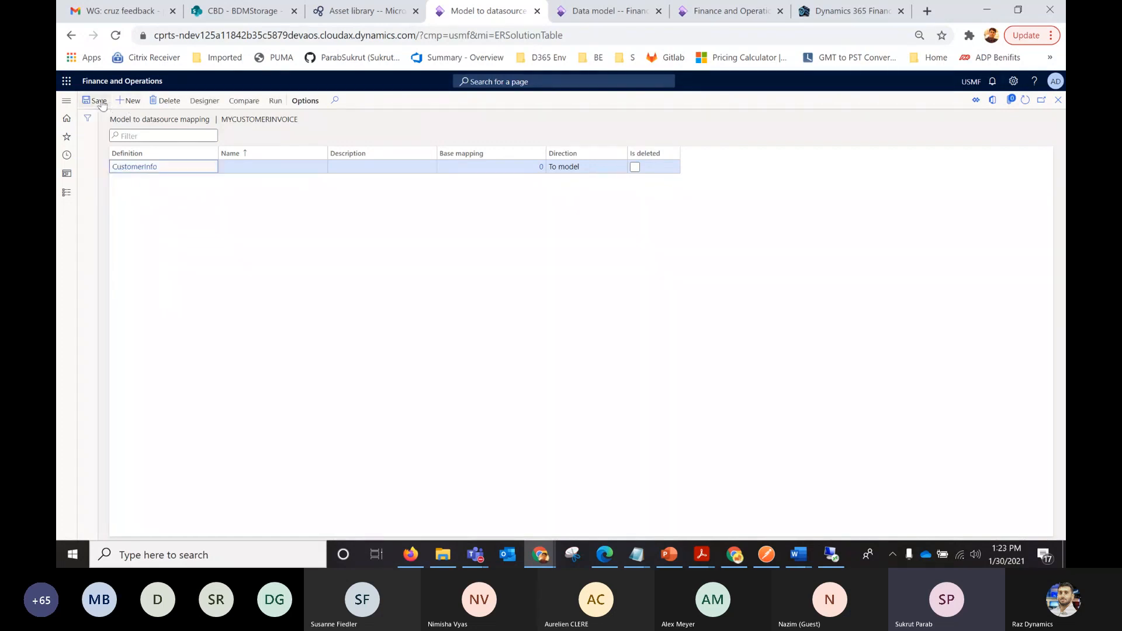
Open the mapping designer and add a root Table records data source named CustInvoiceJour for the CustInvoiceJour table.
left_click(205, 101)
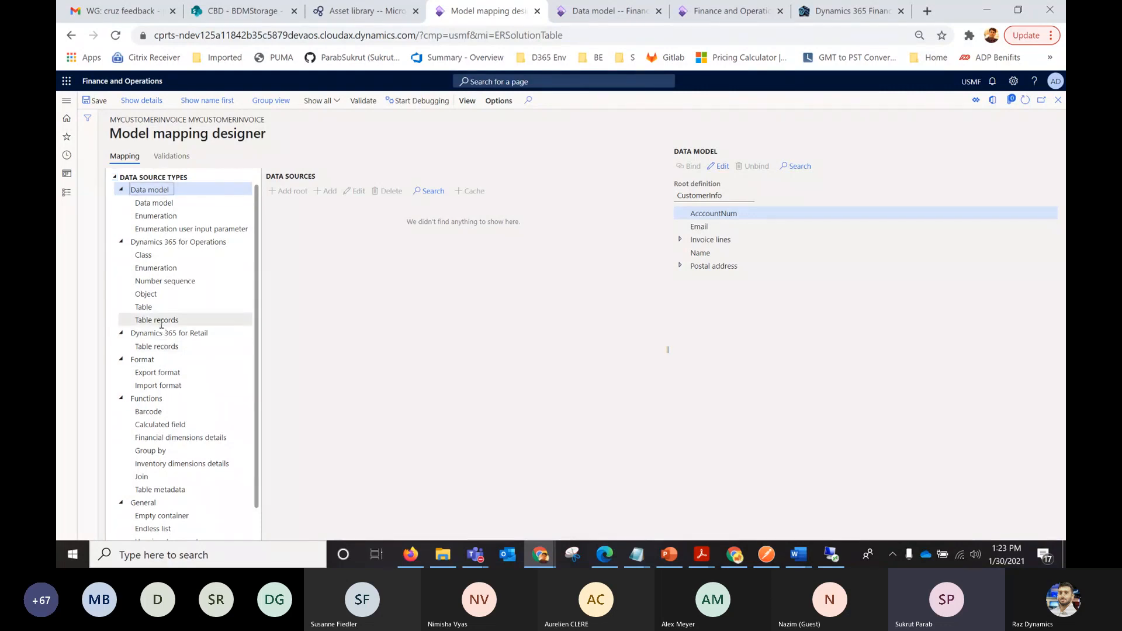
left_click(181, 316)
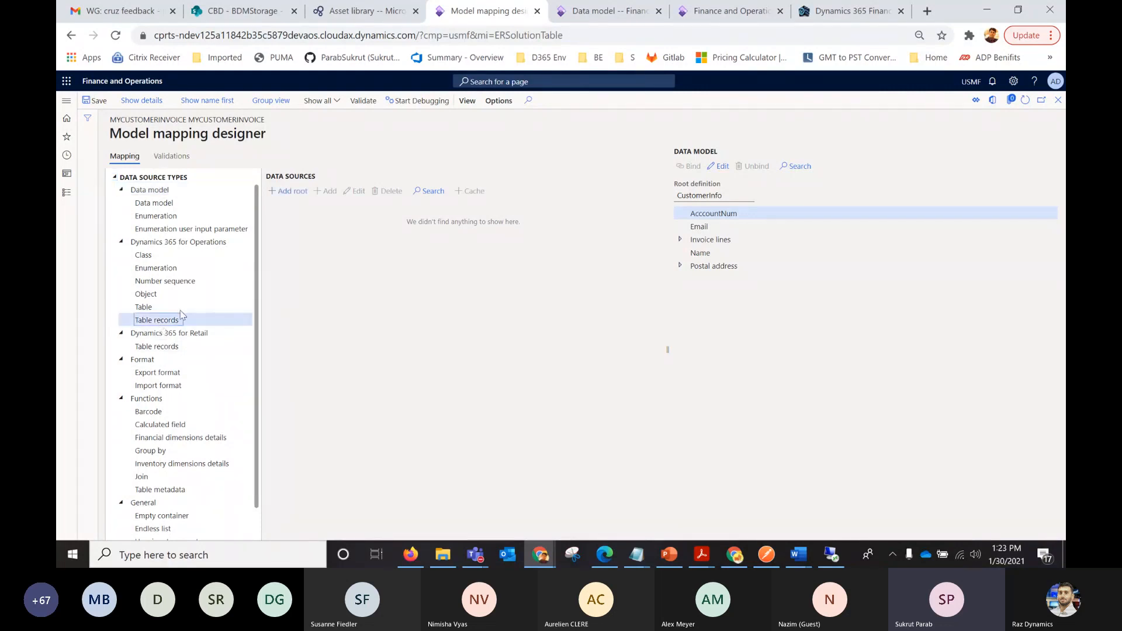
left_click(288, 193)
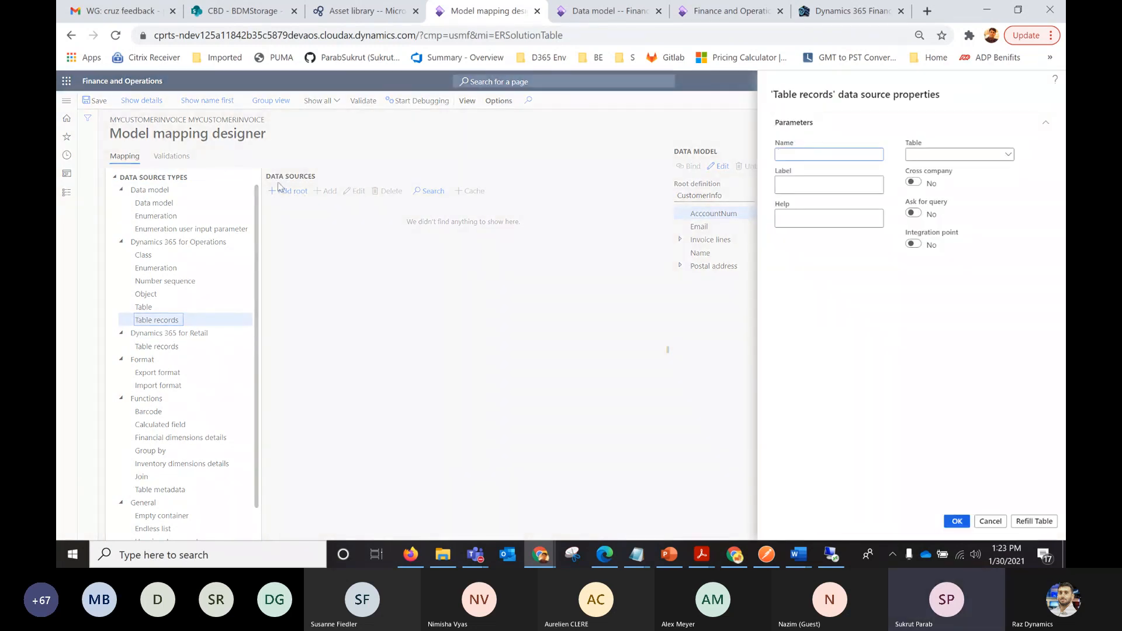
left_click(940, 157)
type("CustInvoice")
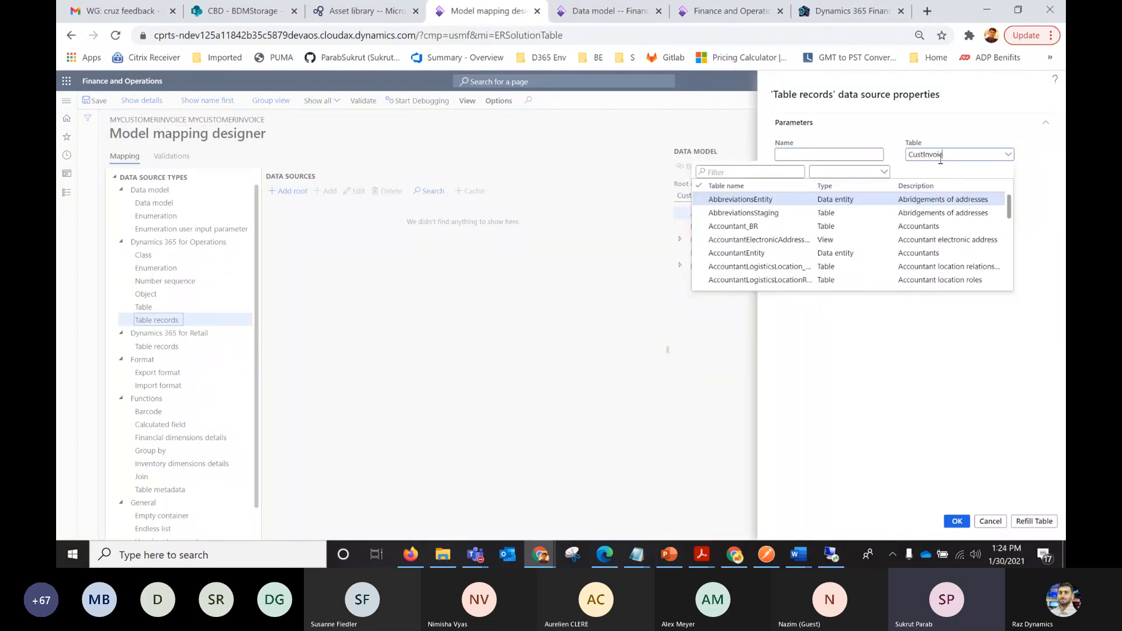
type("Jour")
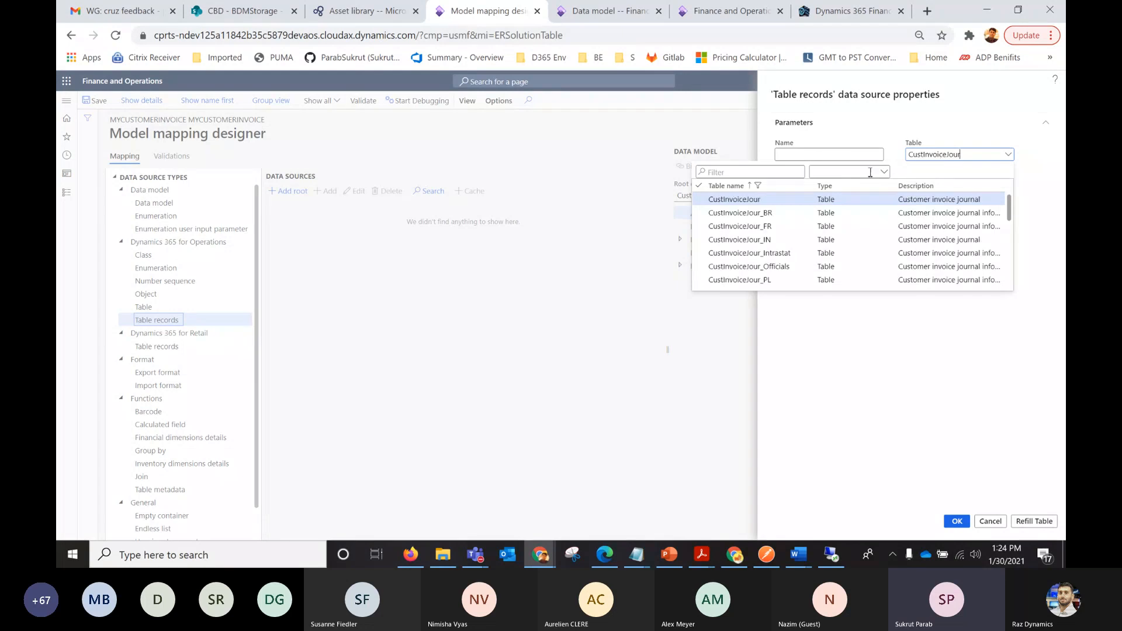
left_click(754, 200)
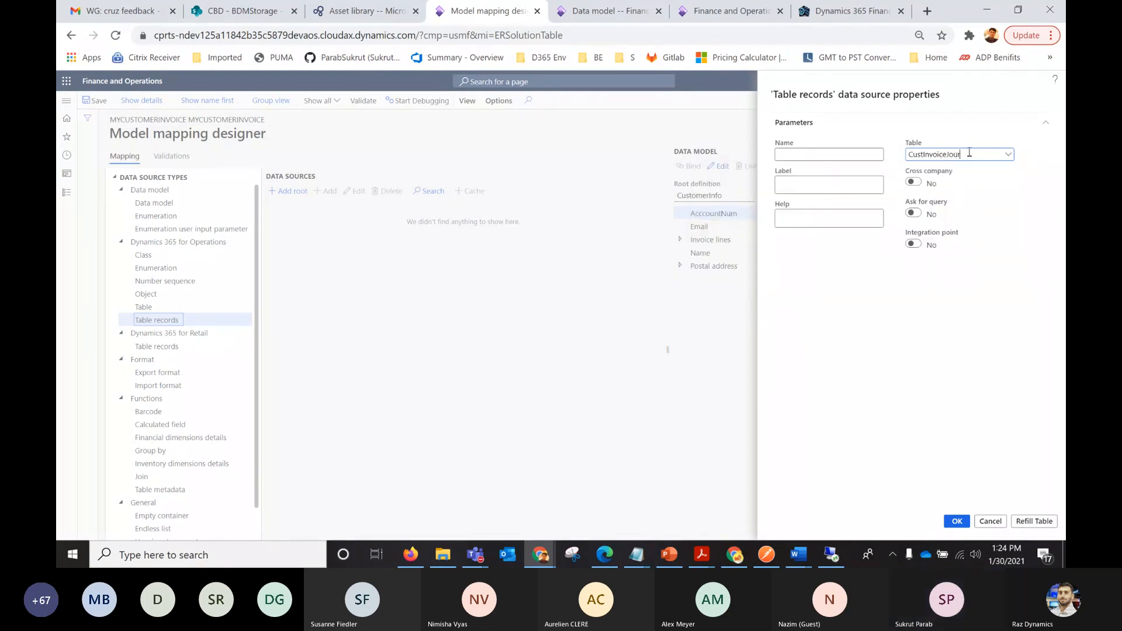
left_click(781, 153)
type("CustInvoiceJour")
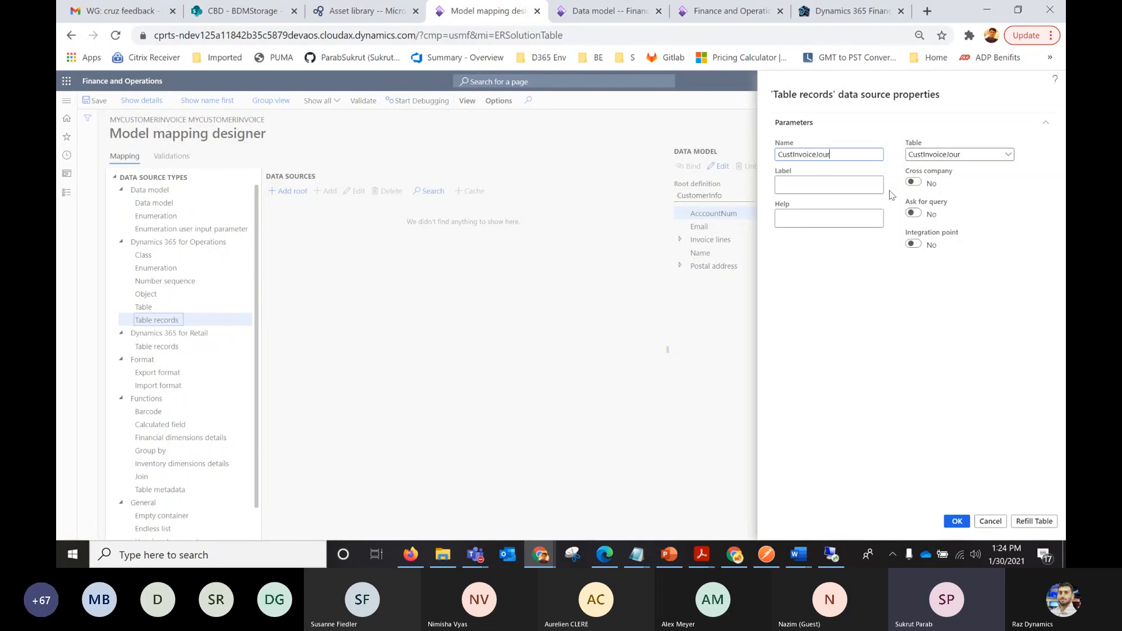
left_click(957, 522)
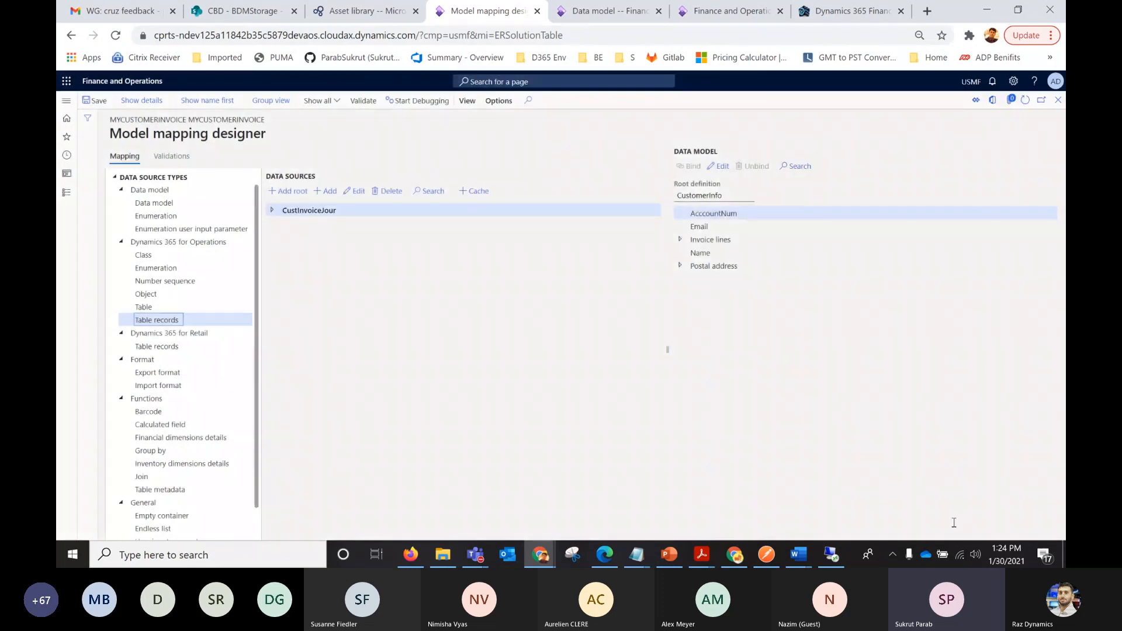
Start a calculated field under CustInvoiceJour and name it $CustInvoiceTrans_OrderByLineSeqNum, copied from the ER formula file in Notepad.
left_click(274, 210)
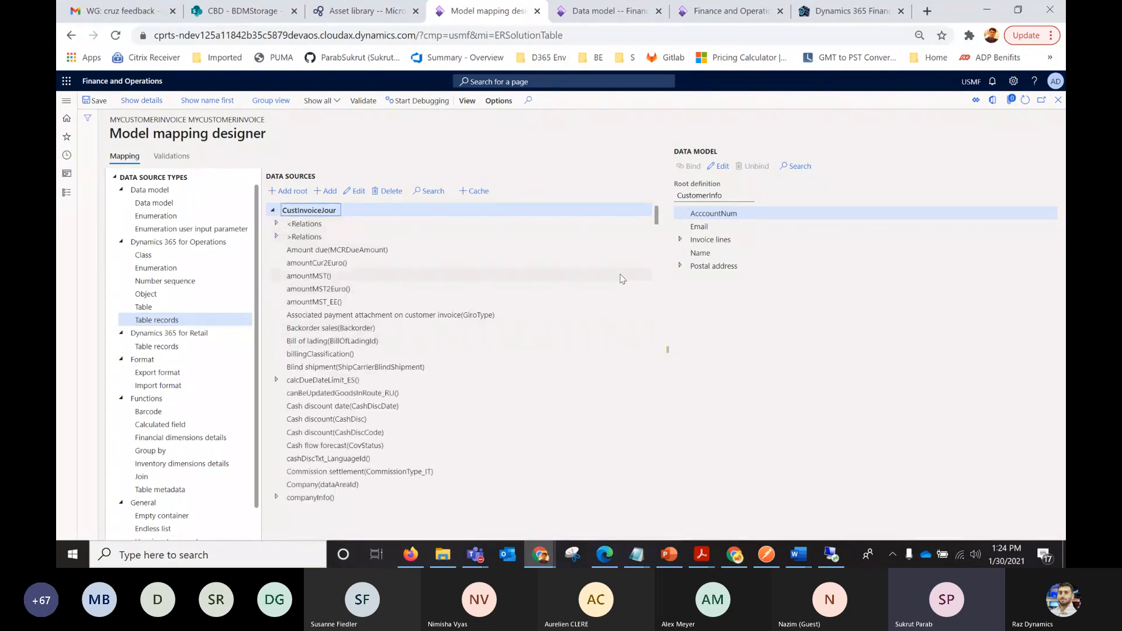
mouse_move(657, 215)
left_mouse_down()
mouse_move(656, 265)
mouse_move(657, 208)
left_mouse_up()
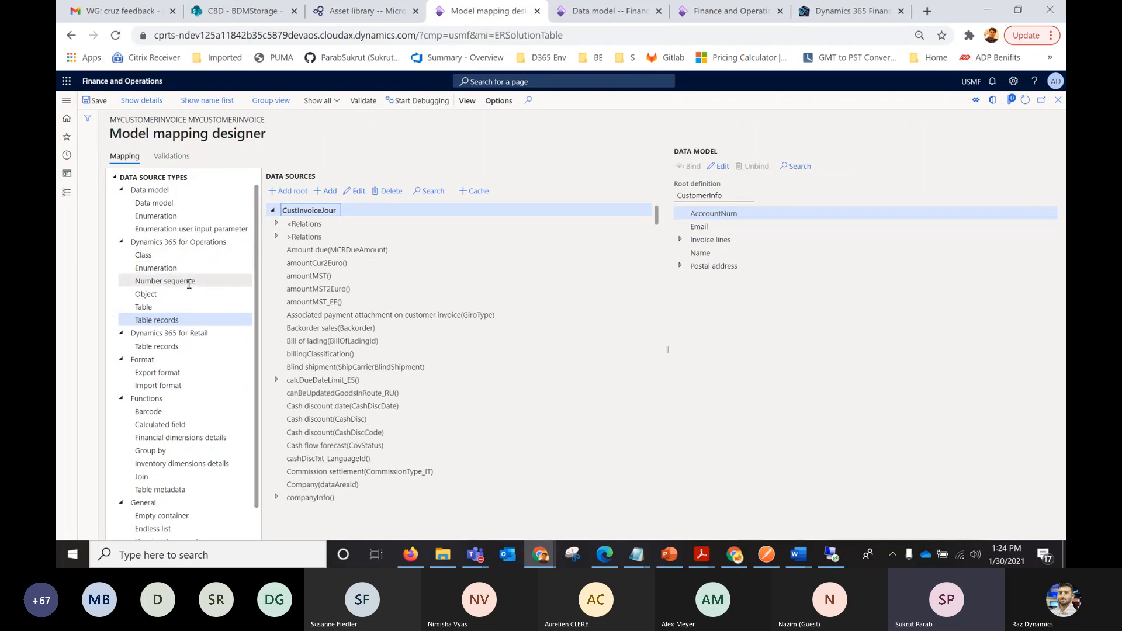
left_click(169, 424)
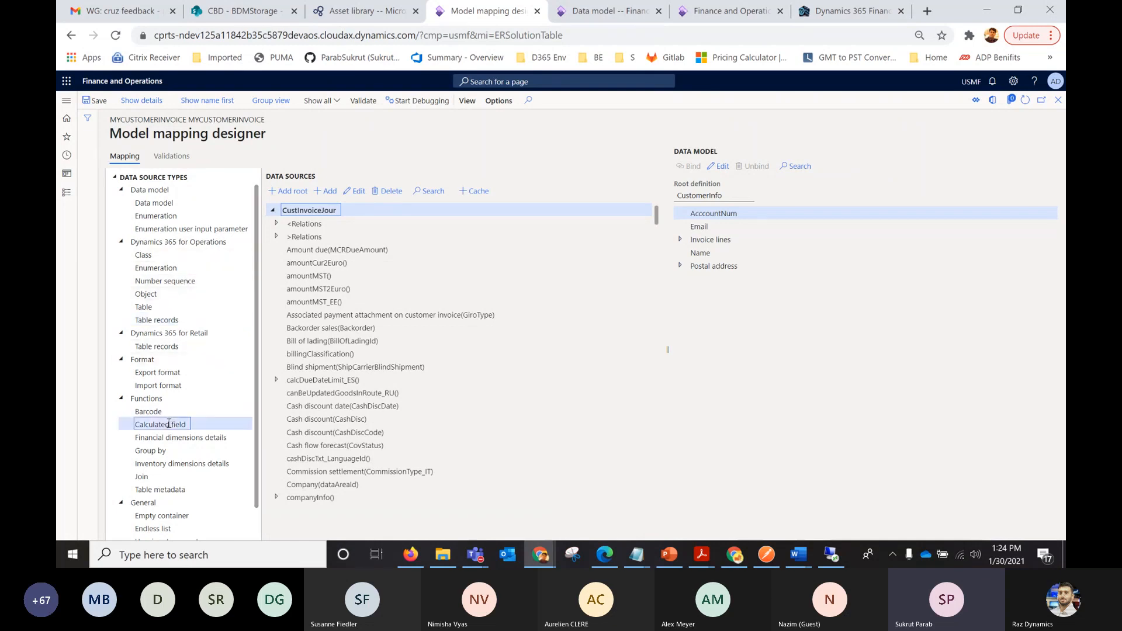
left_click(328, 193)
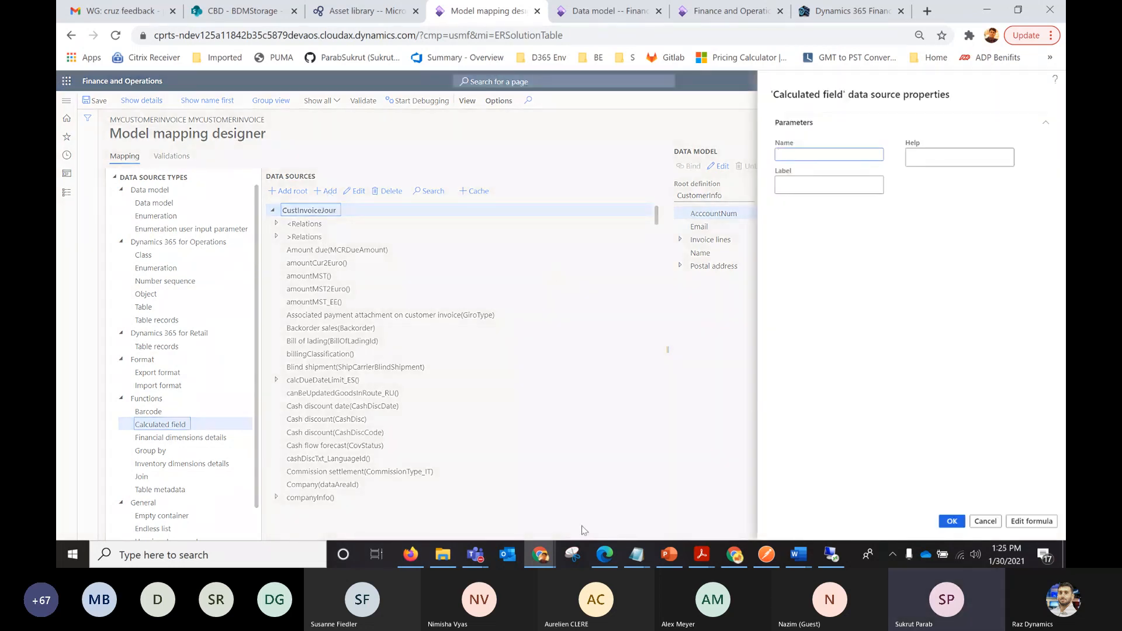
left_click(632, 561)
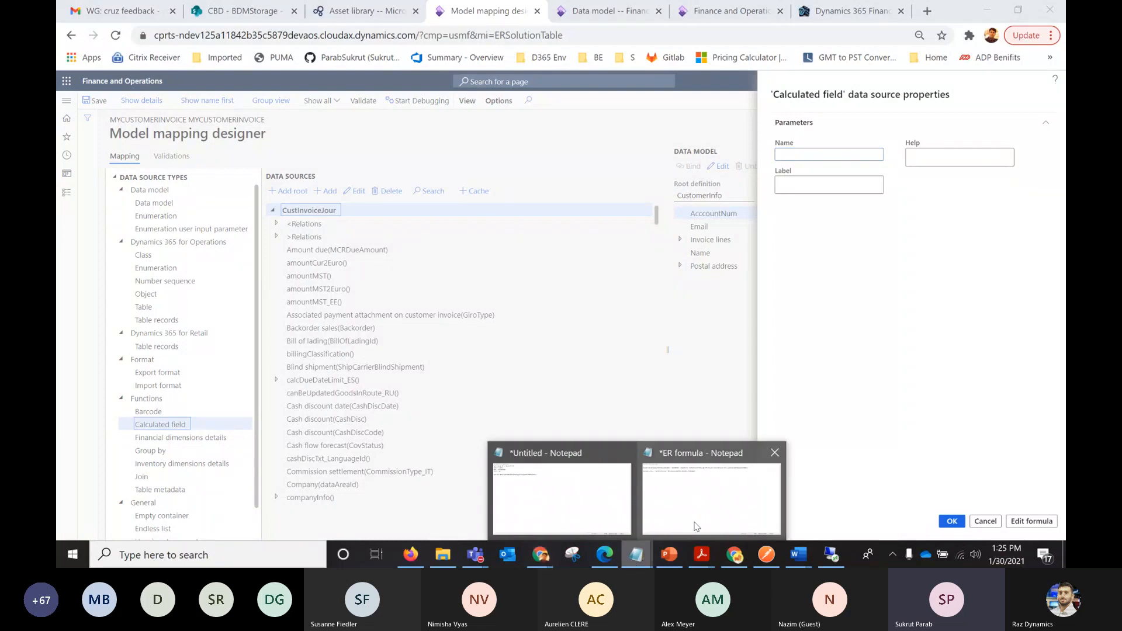
left_click(712, 498)
left_click_drag(253, 52, 59, 51)
key("ctrl+c")
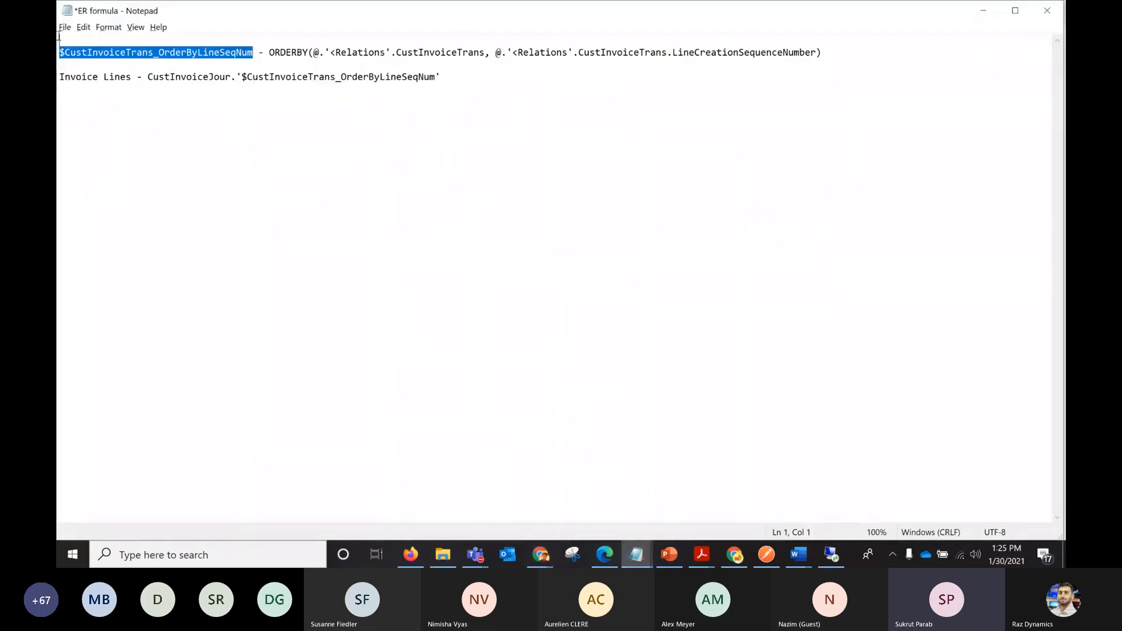
key("alt+Tab")
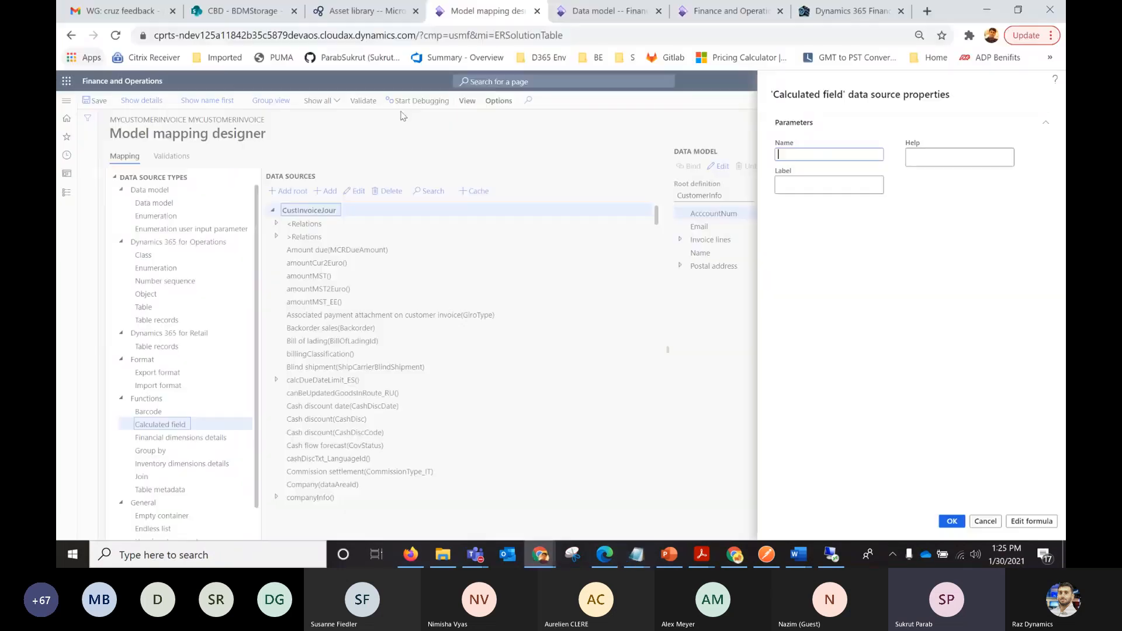
key("ctrl+v")
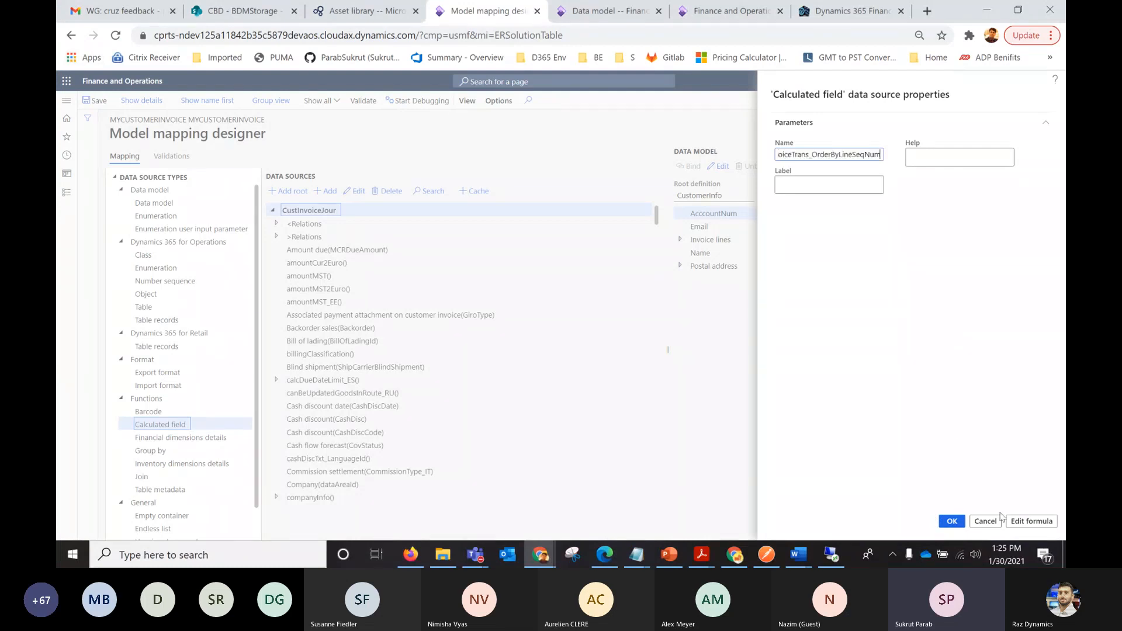
Copy ORDERBY(@.'<Relations'.CustInvoiceTrans, @.'<Relations'.CustInvoiceTrans.LineCreationSequenceNumber) from the ER formula file in Notepad into the calculated field's formula.
left_click(1025, 524)
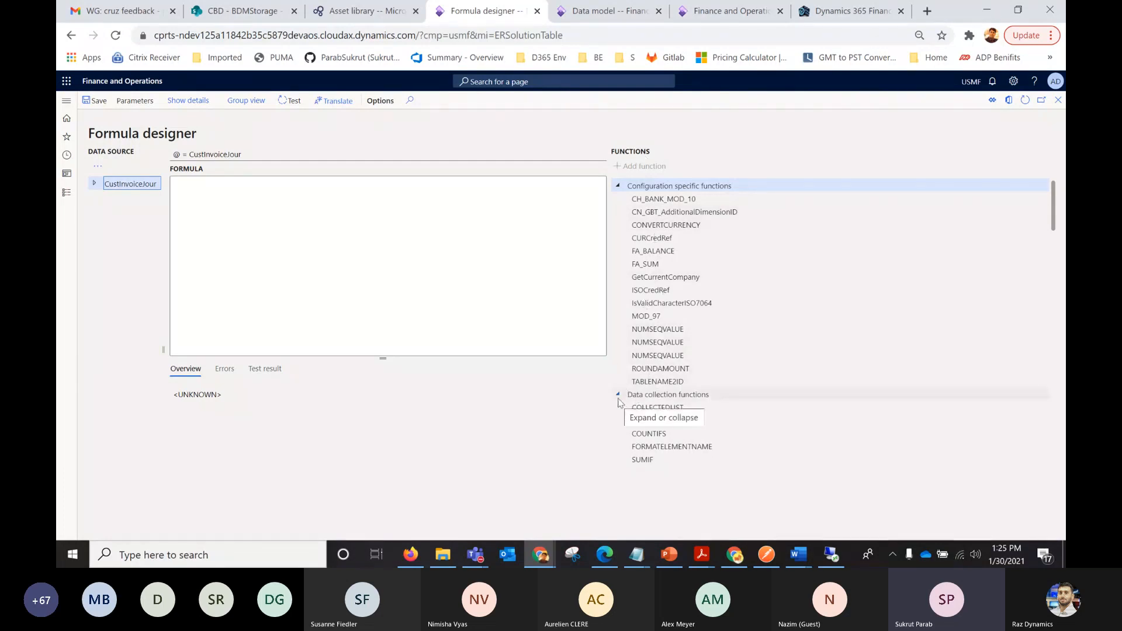
left_click_drag(1056, 217, 1061, 176)
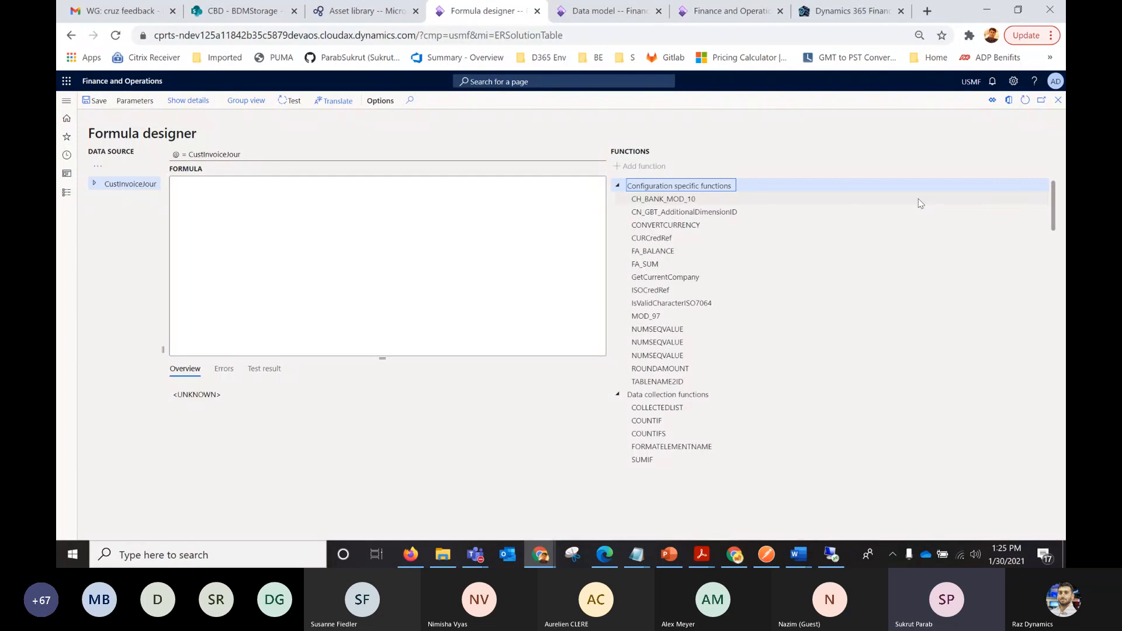
key("alt+Tab")
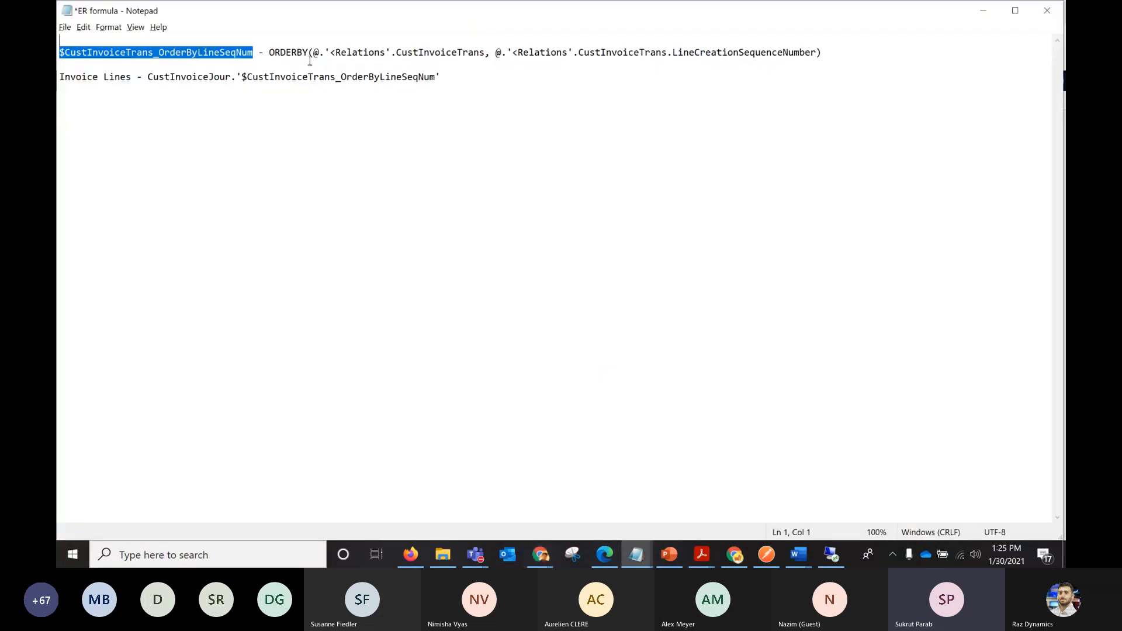
left_click_drag(269, 53, 839, 54)
key("ctrl+c")
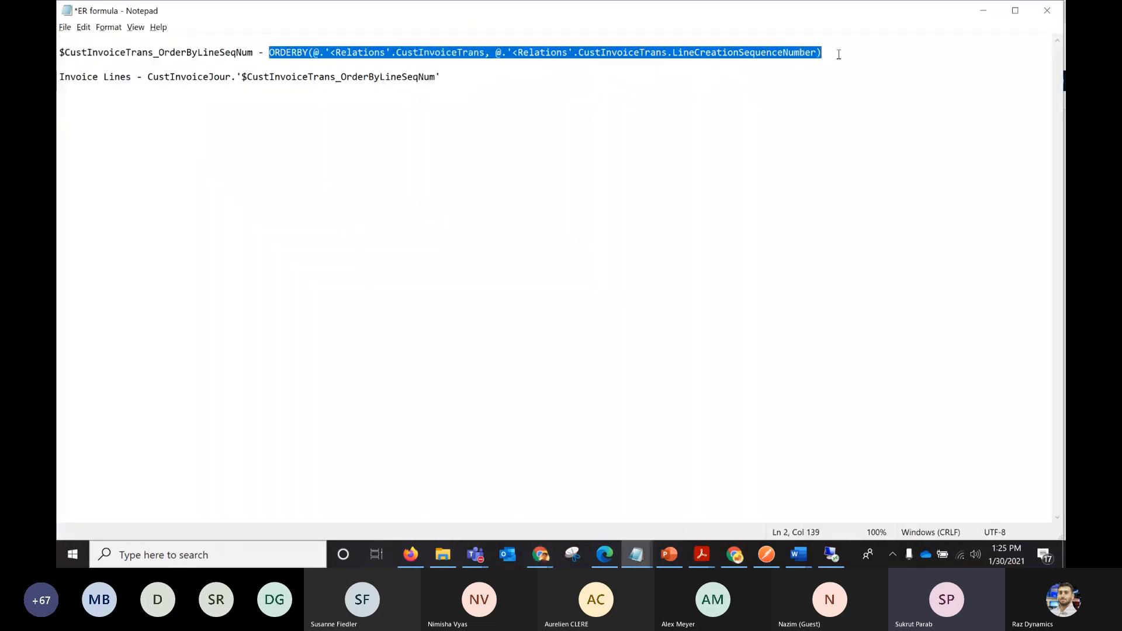
key("alt+Tab")
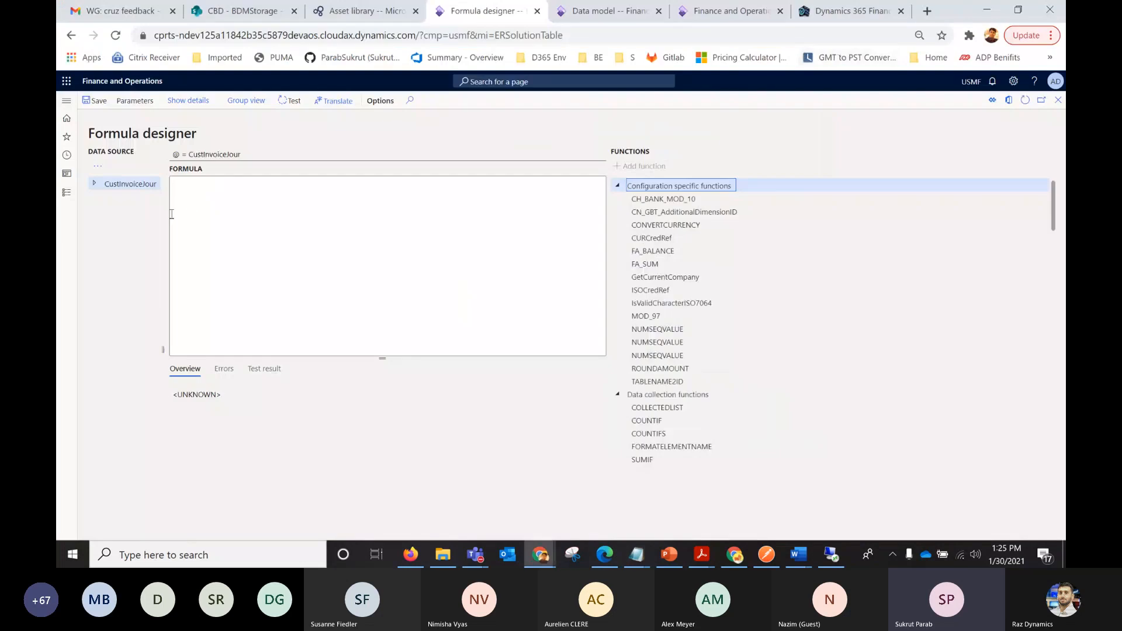
key("ctrl+v")
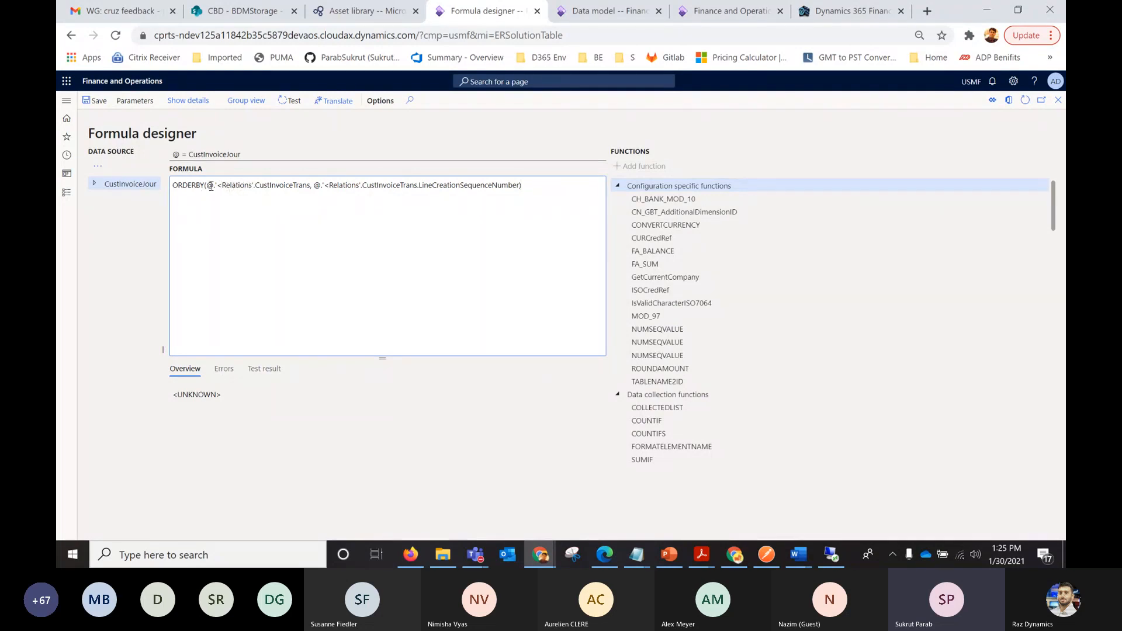
Review the formula's CustInvoiceTrans and LineCreationSequenceNumber references, save it and confirm the calculated field.
double_click(199, 156)
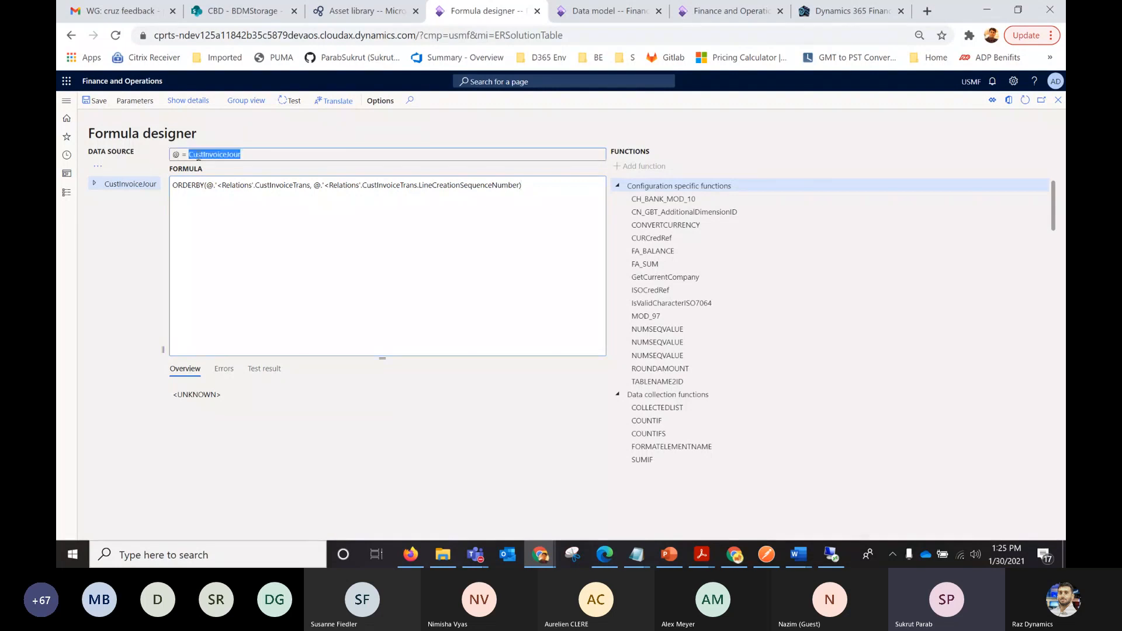
left_click(209, 188)
double_click(293, 185)
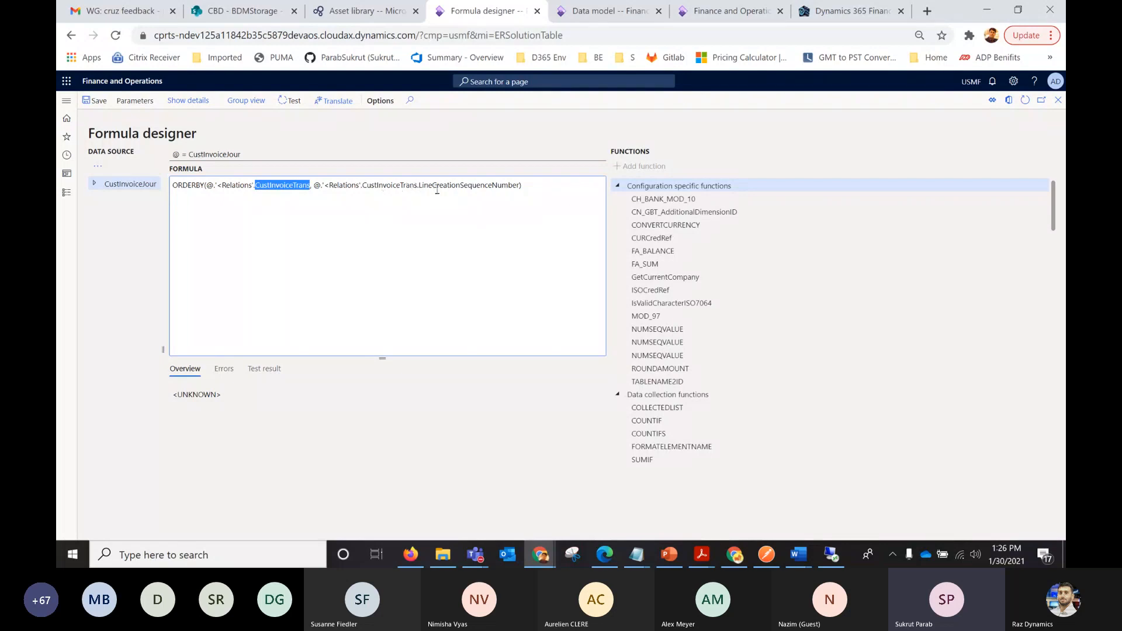
double_click(462, 186)
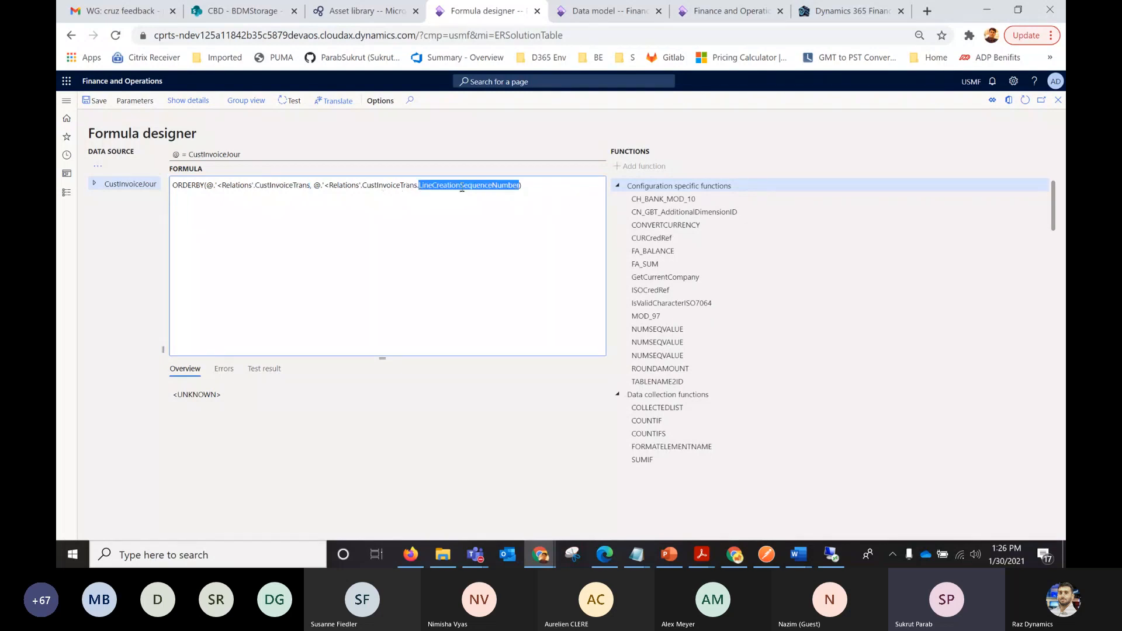
left_click(95, 100)
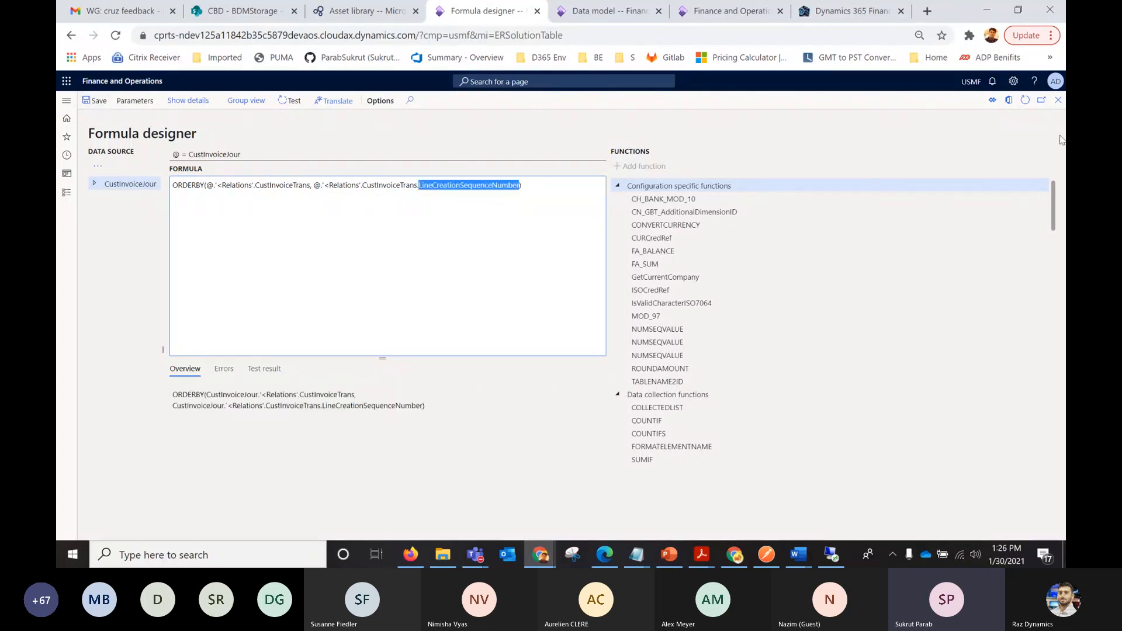
left_click(1059, 101)
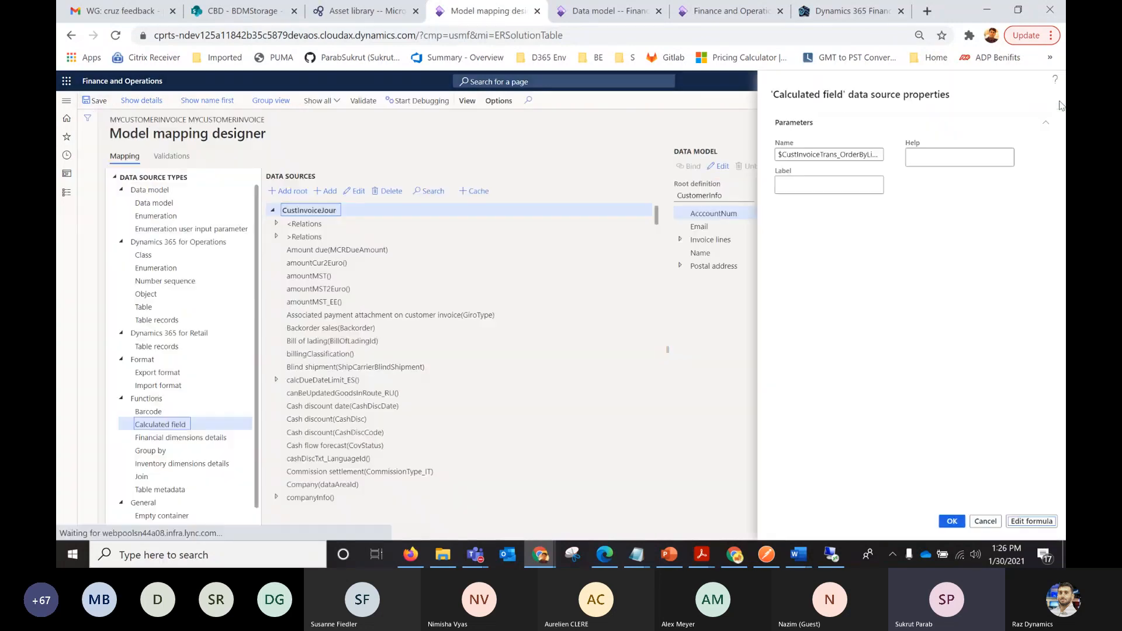
left_click(951, 523)
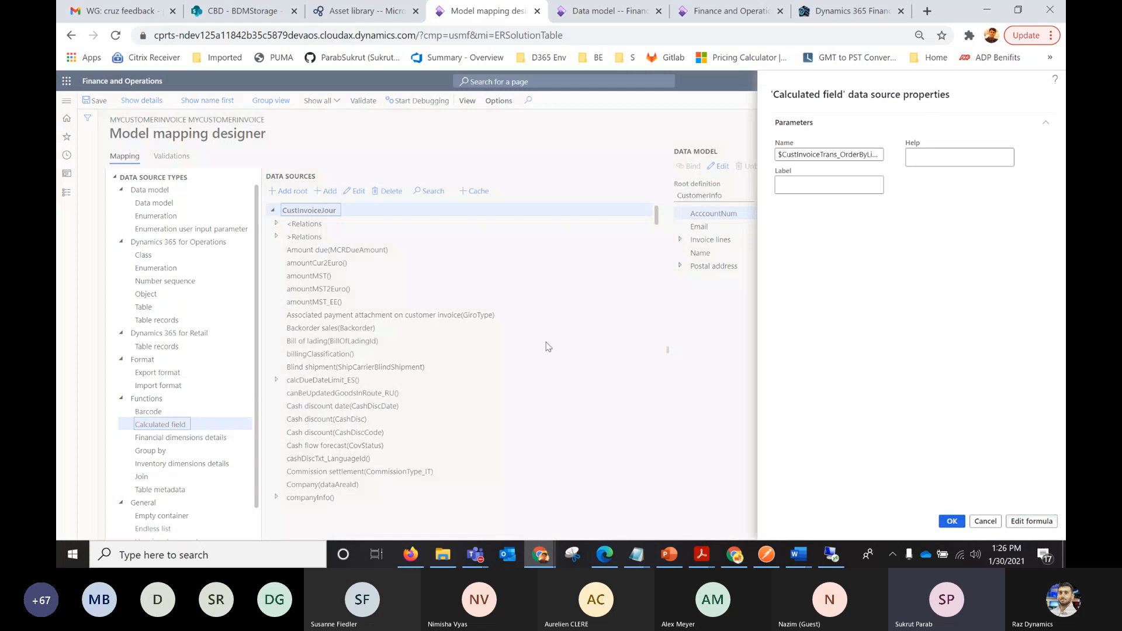
Check the CustInvoiceJour field list for the $CustInvoiceTrans_OrderByLineSeqNum calculated field.
left_click(273, 211)
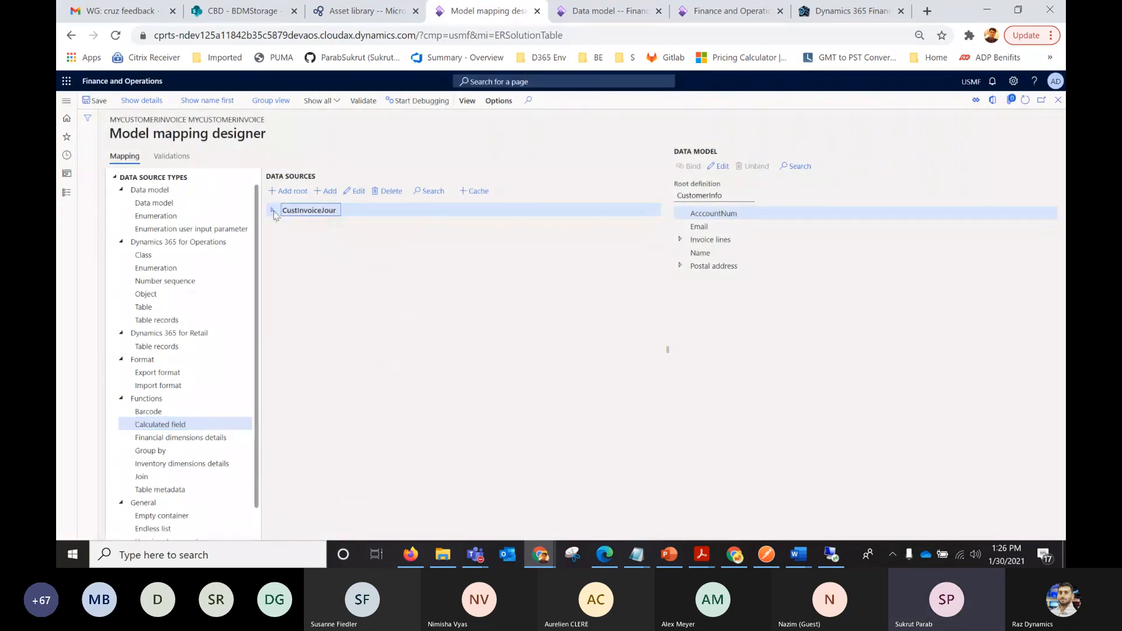
left_click(273, 212)
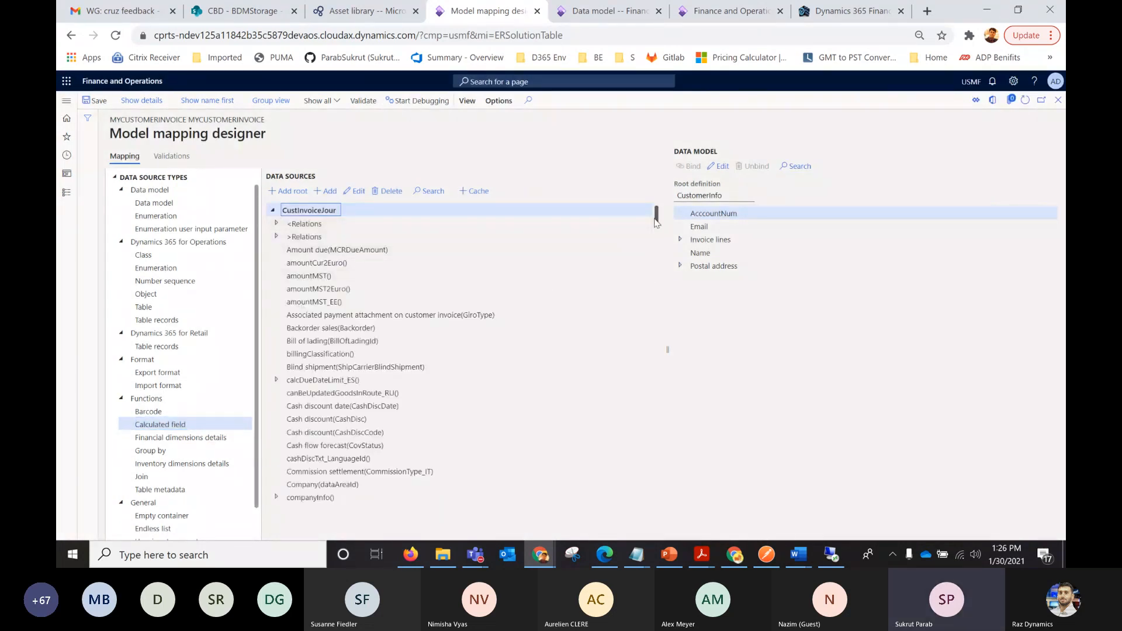
scroll(657, 253, "down", 5)
left_click_drag(654, 249, 630, 509)
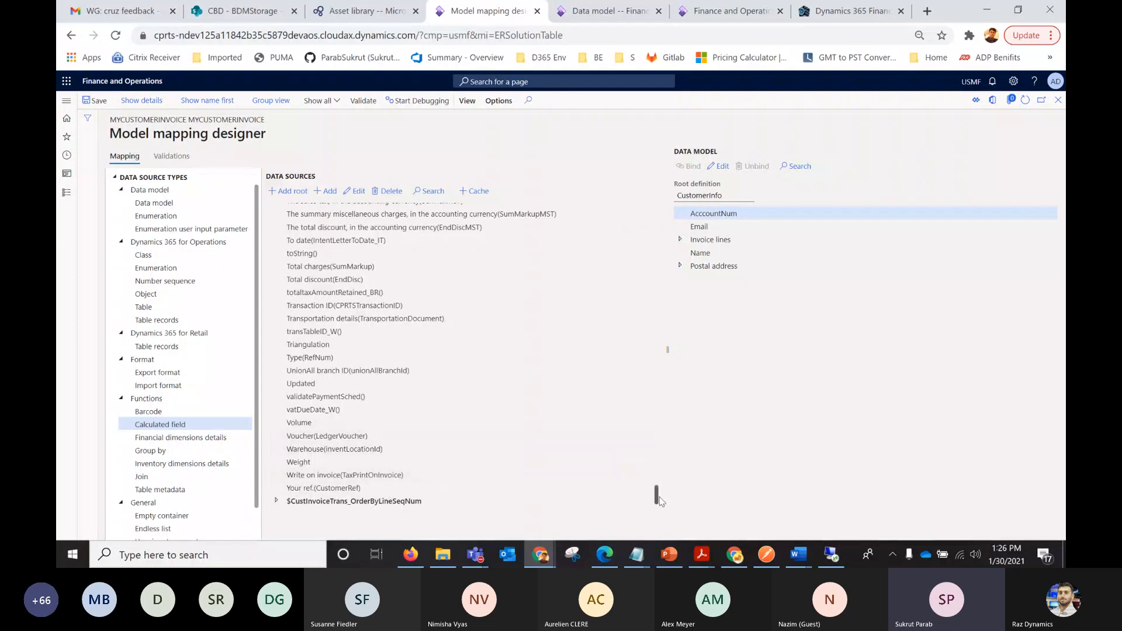
left_click_drag(656, 493, 643, 334)
scroll(640, 243, "up", 5)
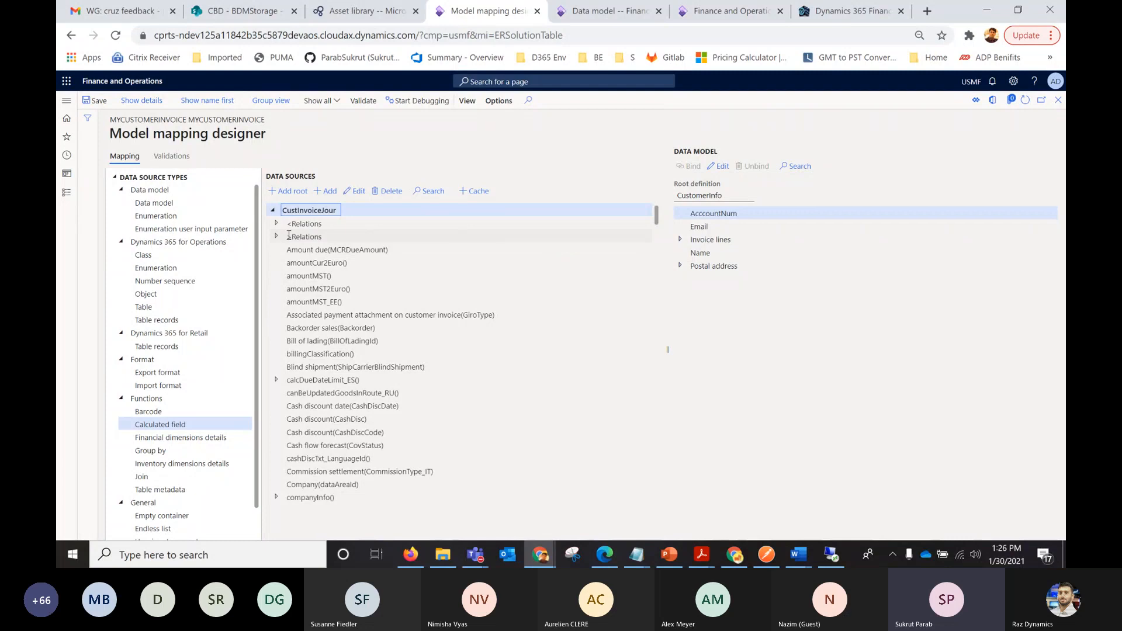
Bind the AcccountNum field of CustomerInfo to Customer account (OrderAccount) of the CustInvoiceJour data source.
left_click(729, 215)
key("ctrl+f")
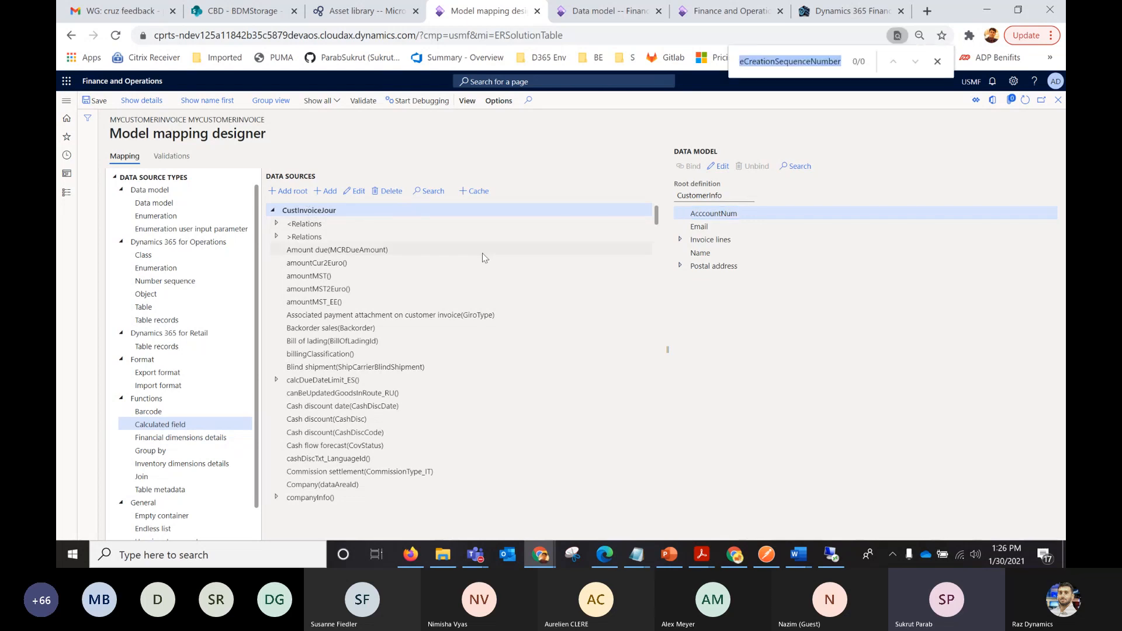
type("order")
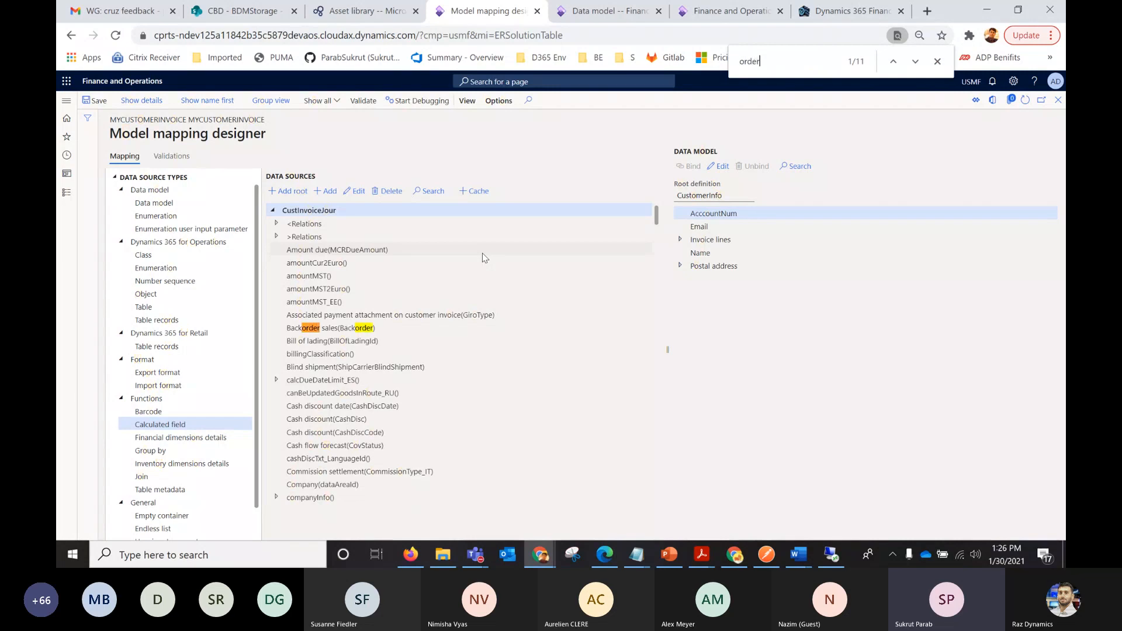
type("accou")
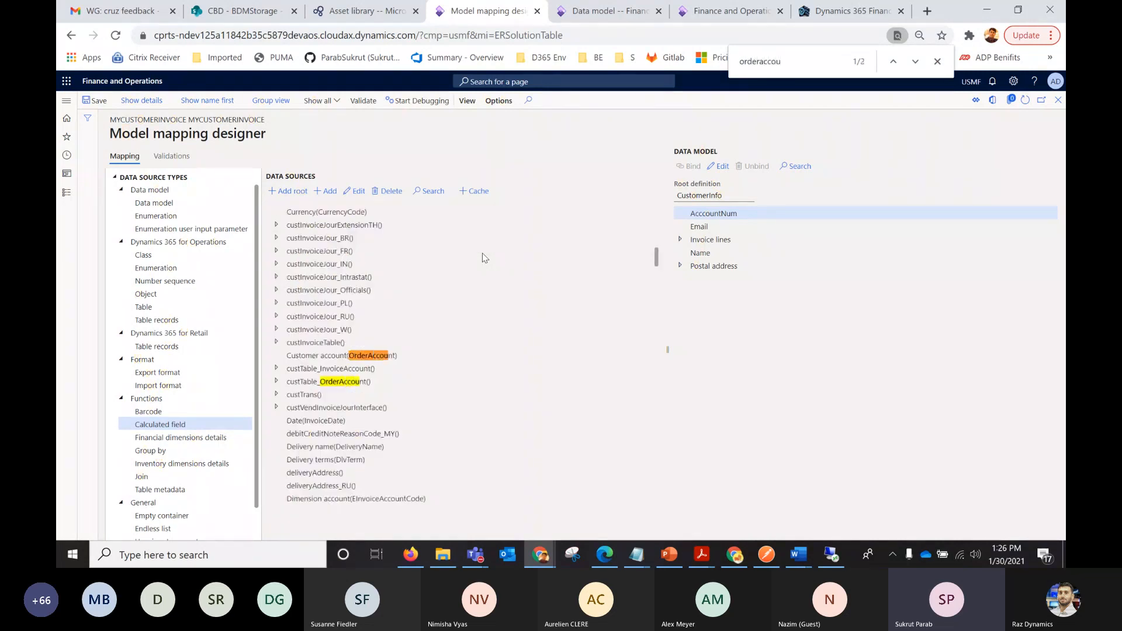
left_click(287, 355)
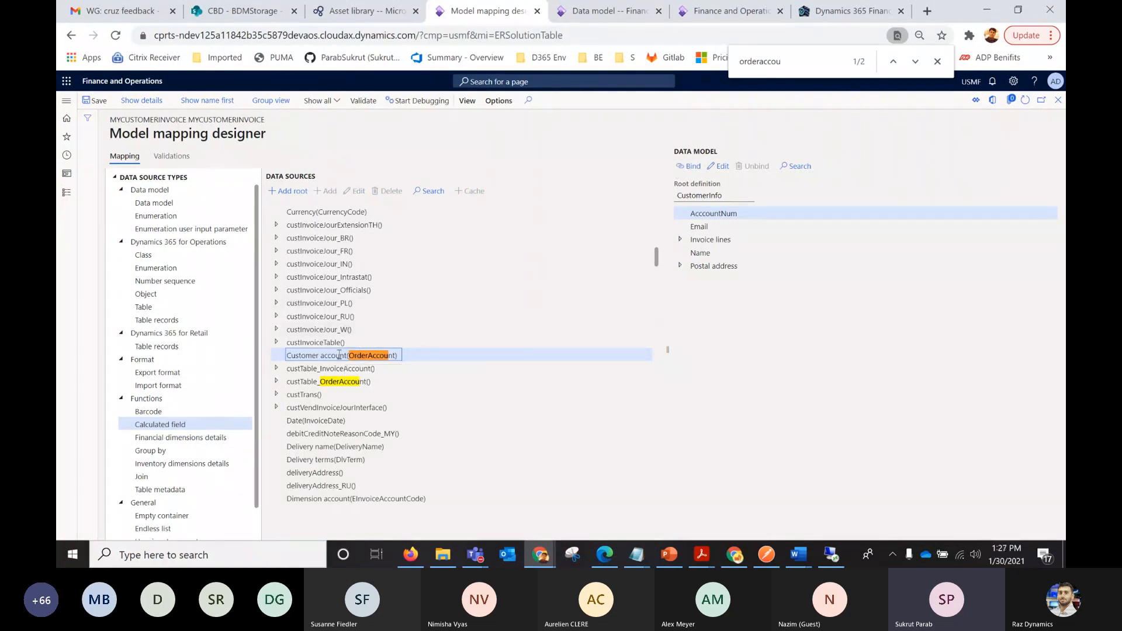
left_click(699, 214)
left_click(690, 168)
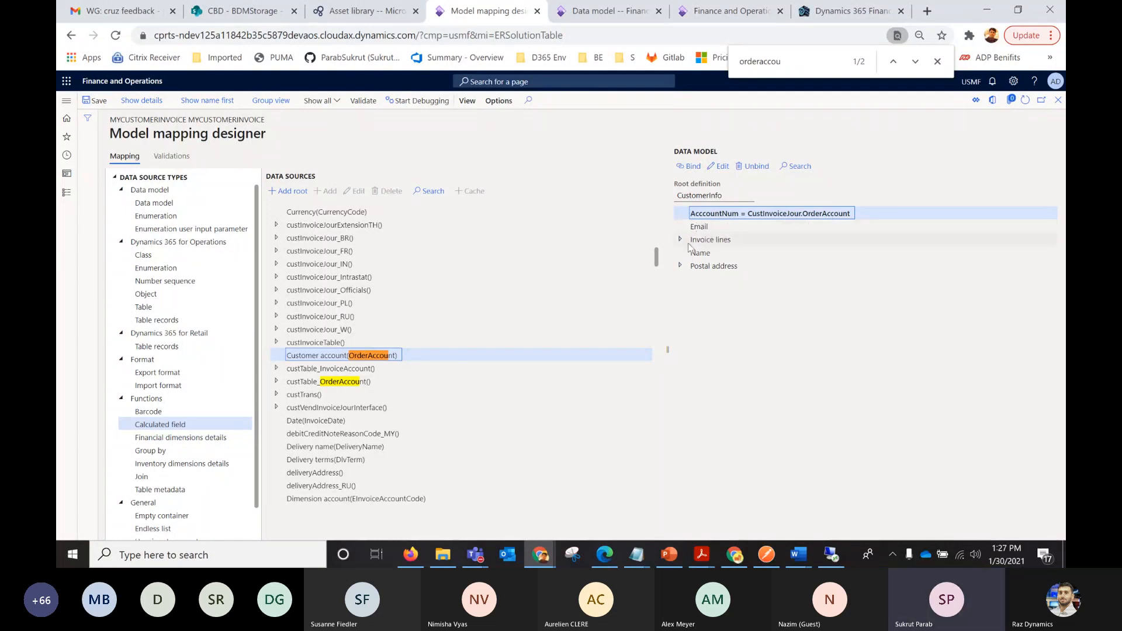
Select the Email field for mapping and check the relations of the CustInvoiceJour table in Visual Studio.
left_click(699, 228)
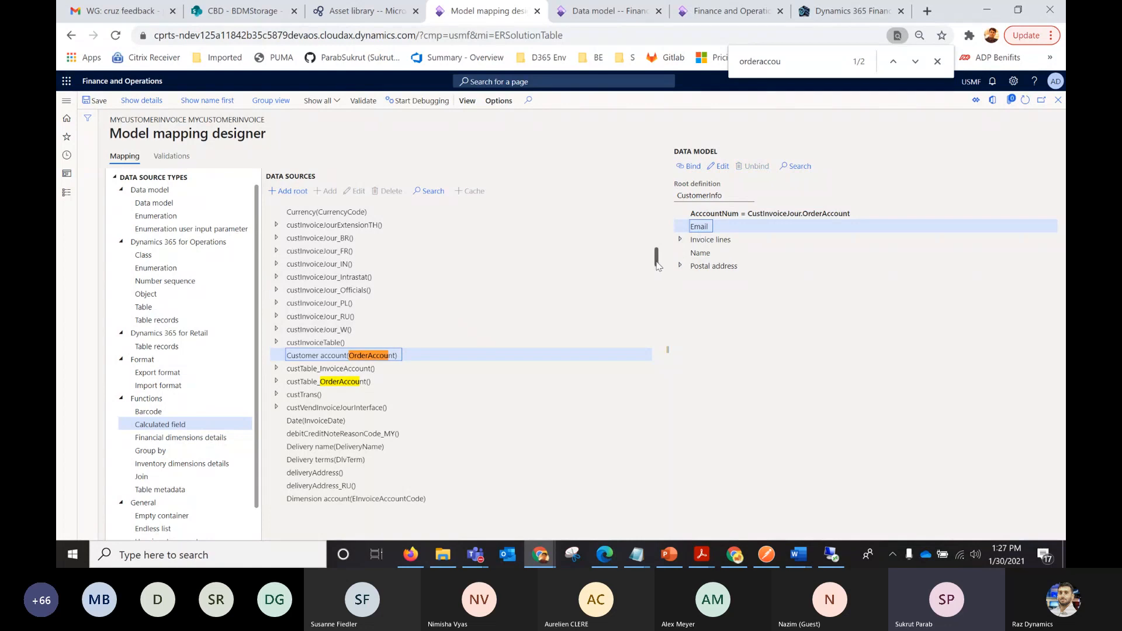
left_click_drag(657, 266, 657, 224)
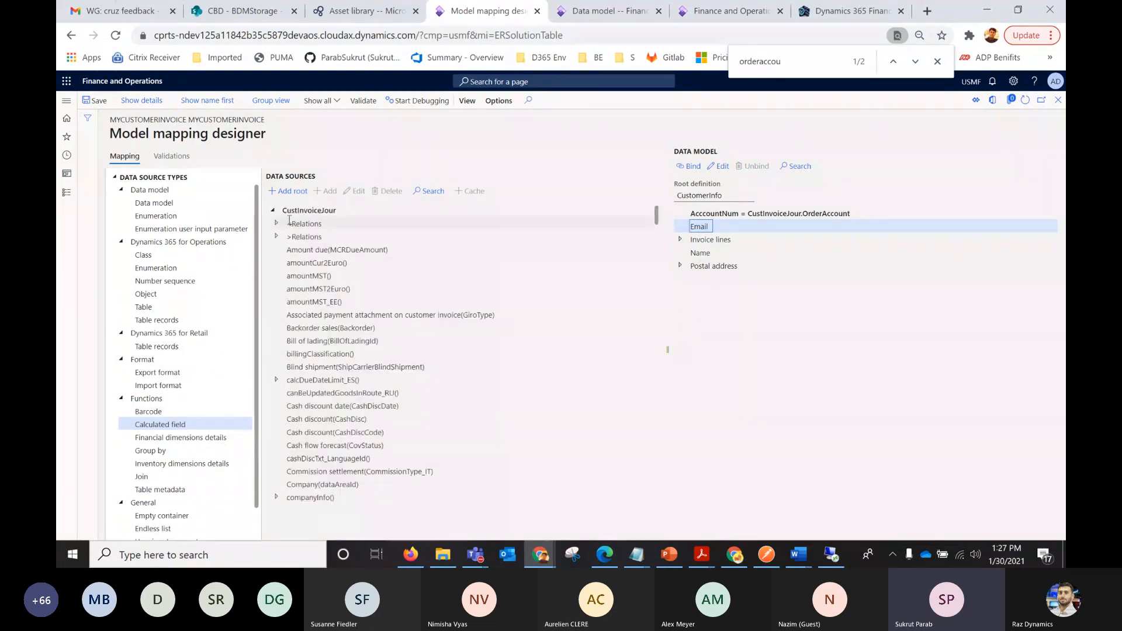
left_click(308, 211)
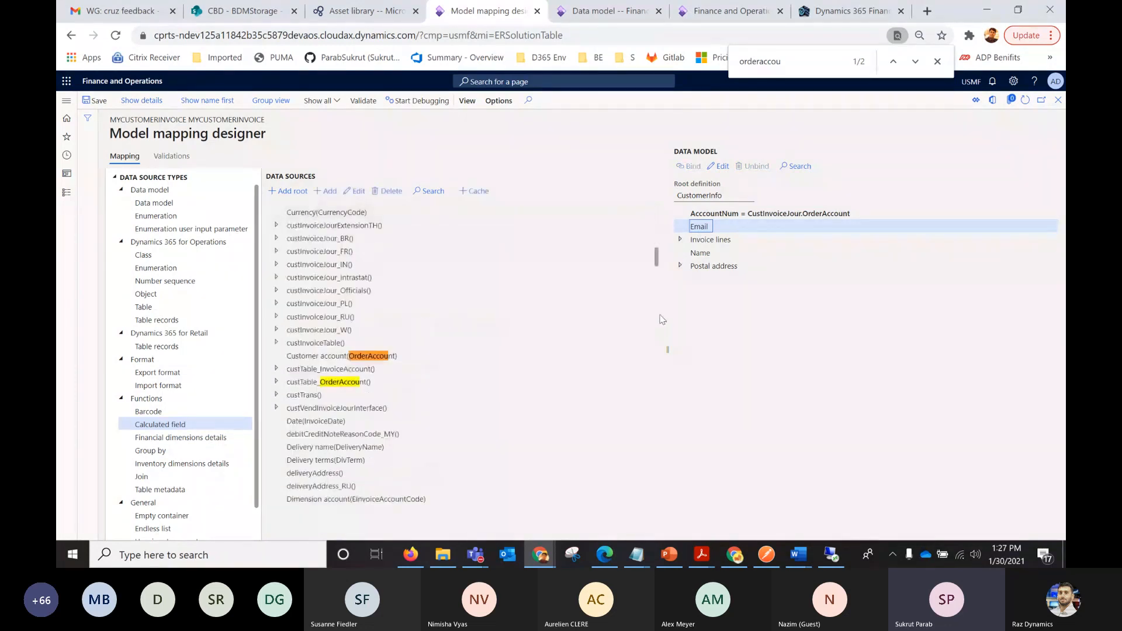
left_click_drag(657, 260, 650, 183)
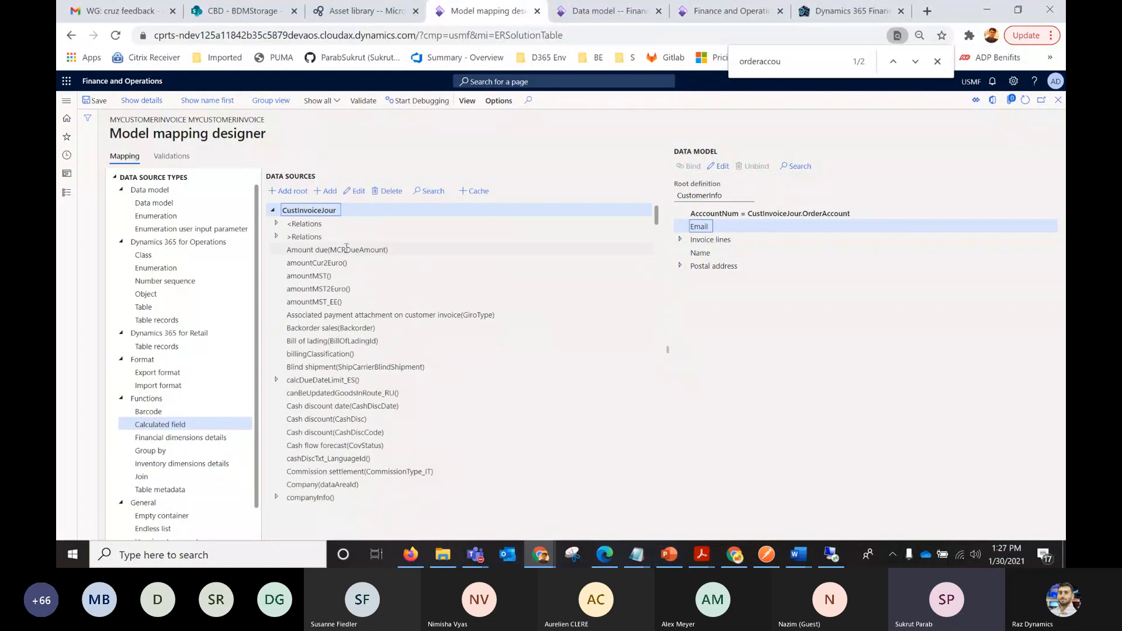
left_click(830, 559)
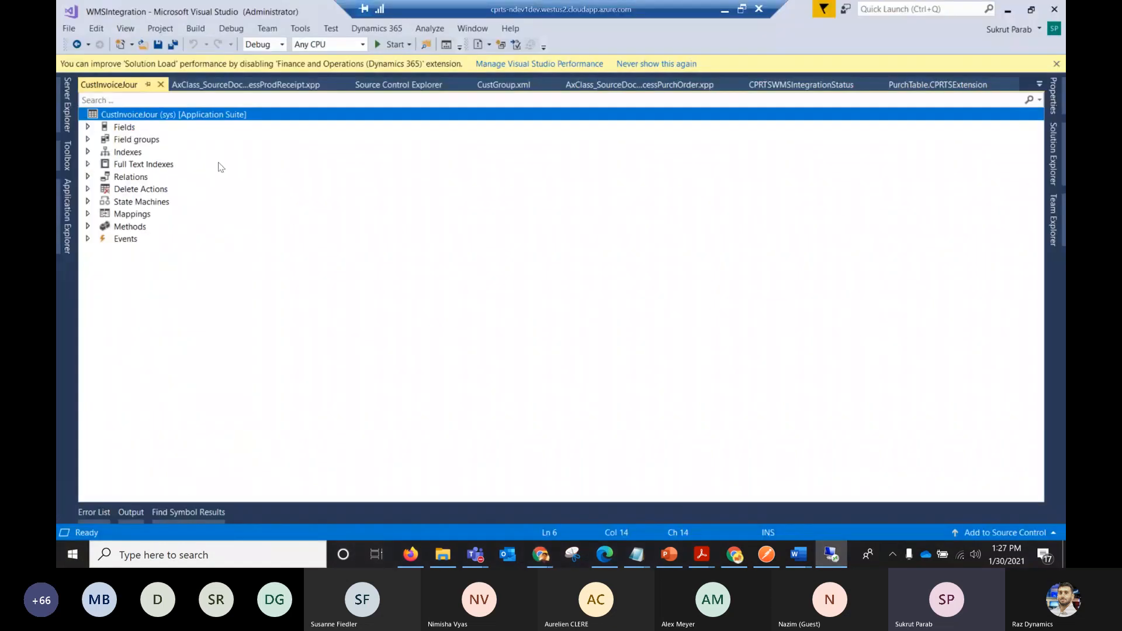
left_click(89, 178)
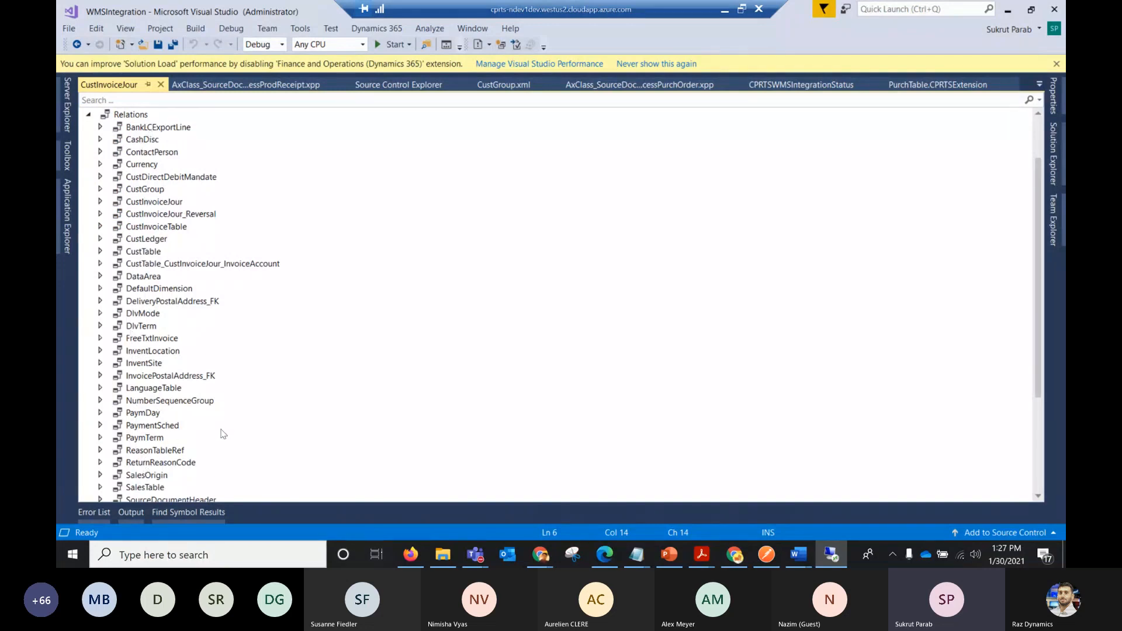
left_click(724, 10)
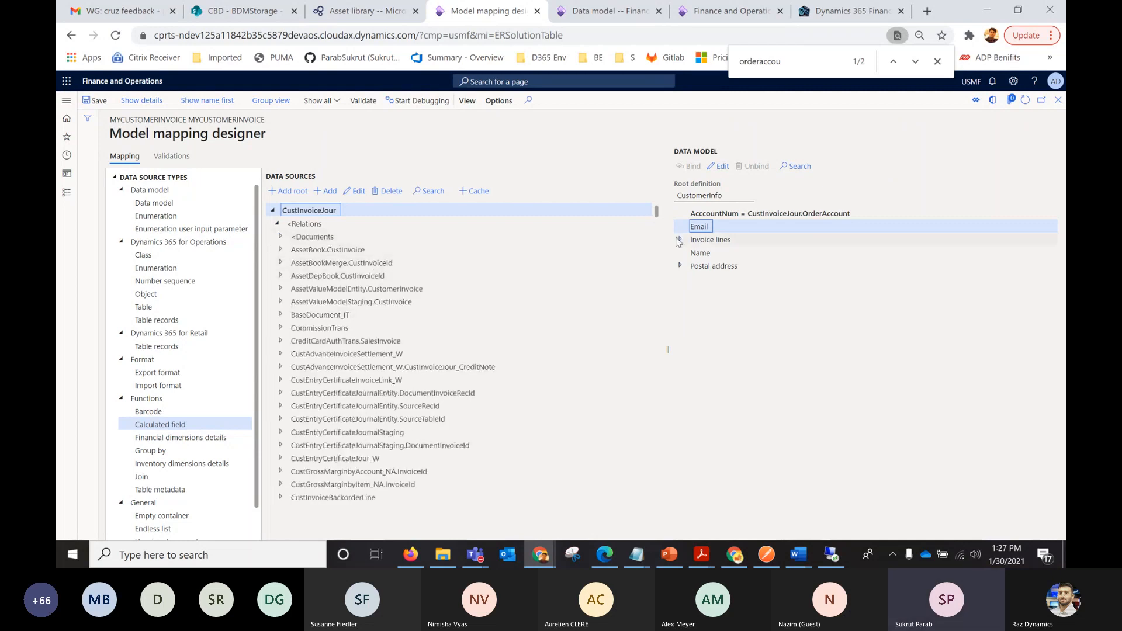
Bind Email to the email() method of Customers (CustTable) under CustInvoiceJour's >Relations, and select the Address field under Postal address.
scroll(655, 216, "down", 2)
mouse_move(656, 217)
left_mouse_down()
mouse_move(657, 243)
mouse_move(662, 197)
left_mouse_up()
left_click(277, 224)
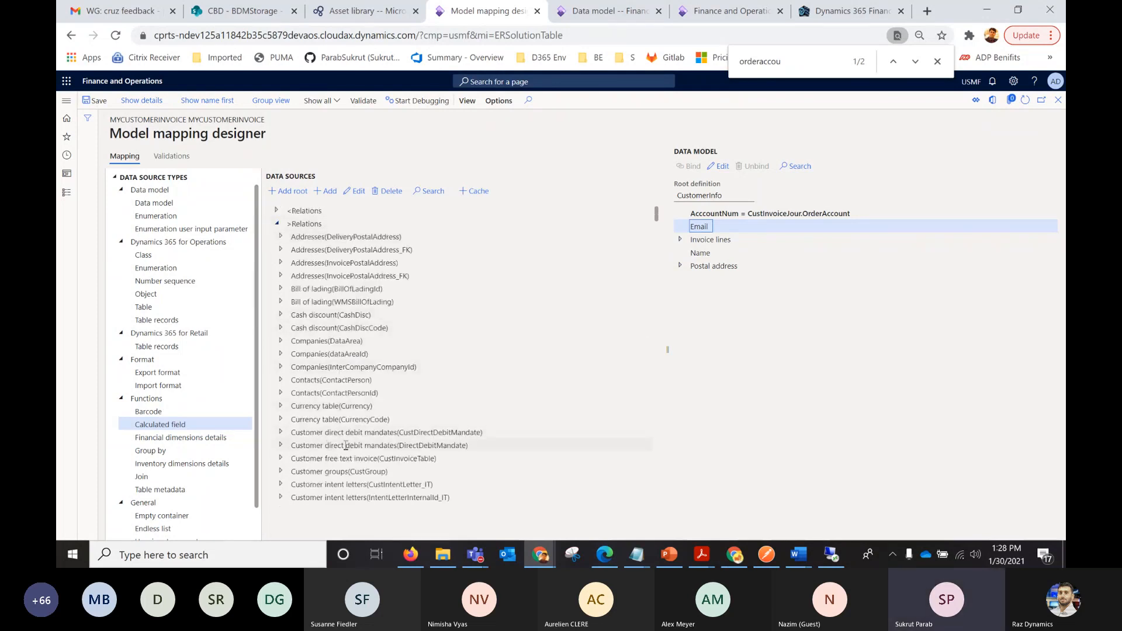
left_click_drag(656, 215, 658, 224)
left_click(279, 483)
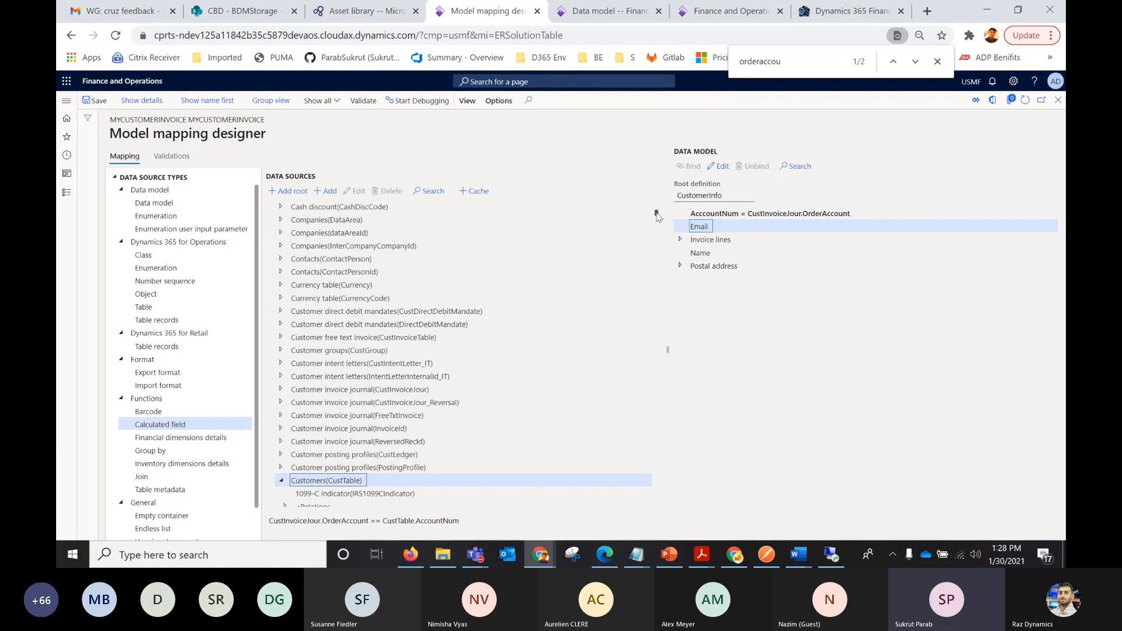
left_click_drag(656, 213, 655, 221)
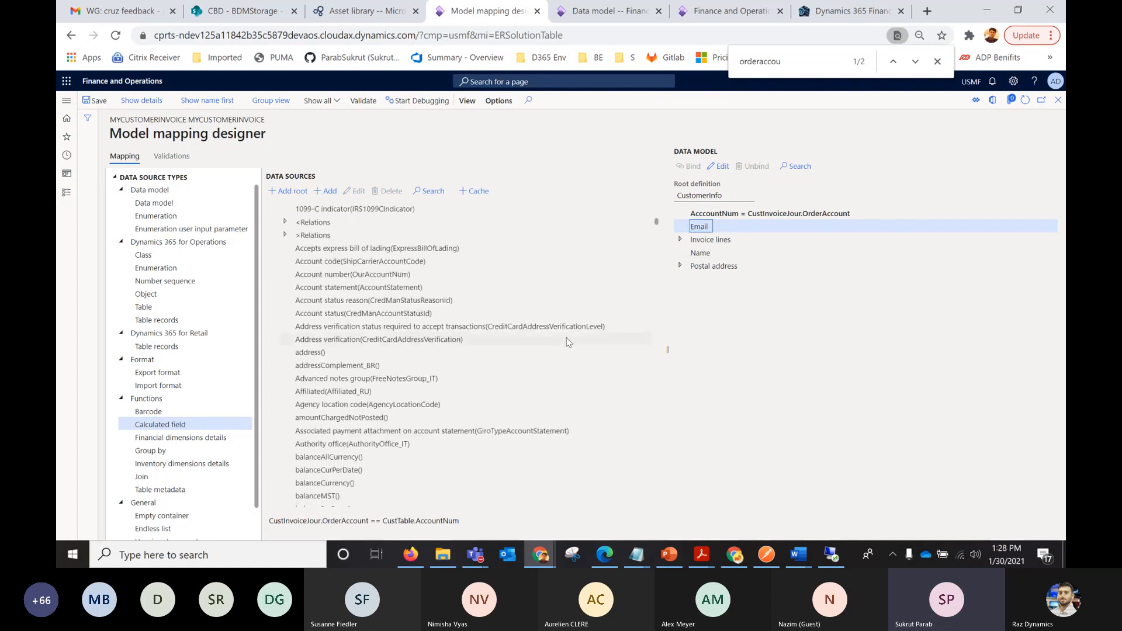
key("ctrl+f")
type("email")
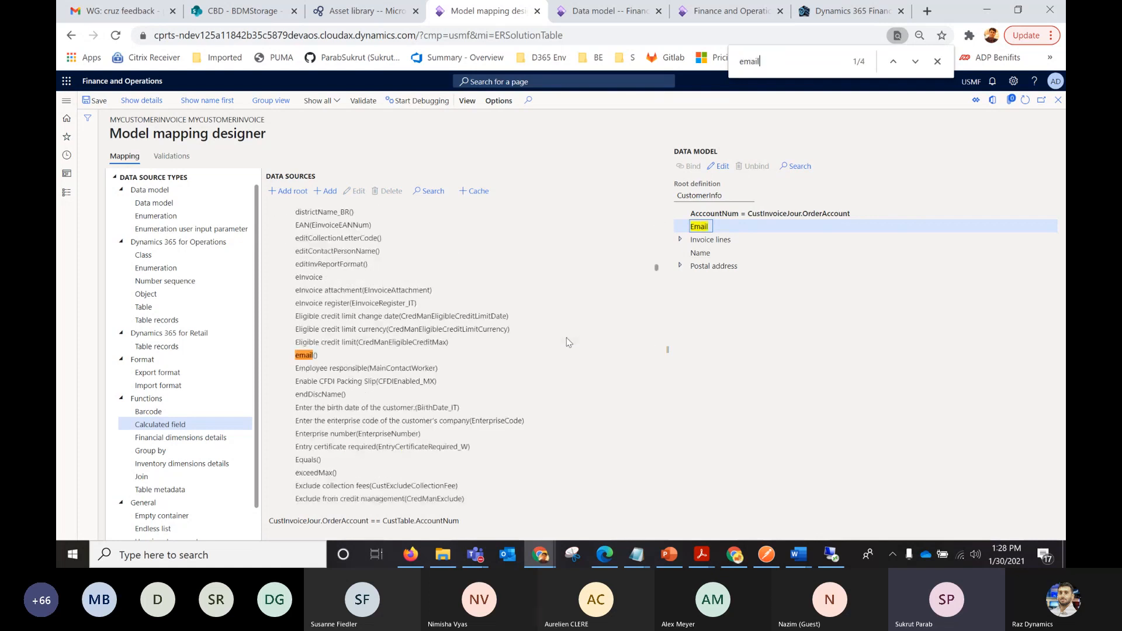
left_click(308, 356)
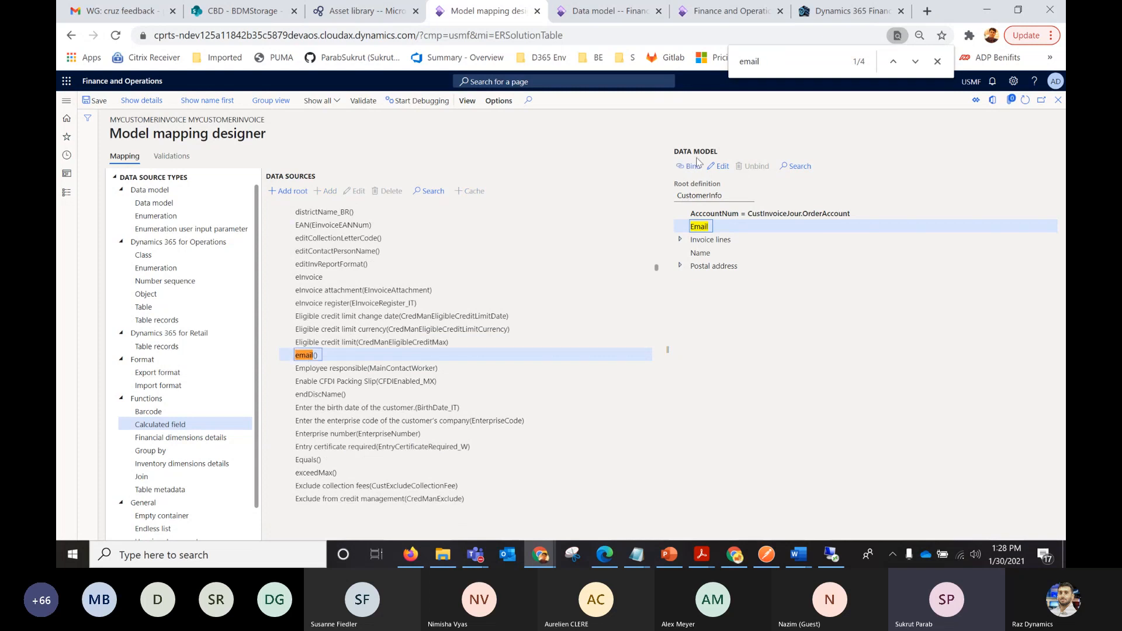
left_click(693, 167)
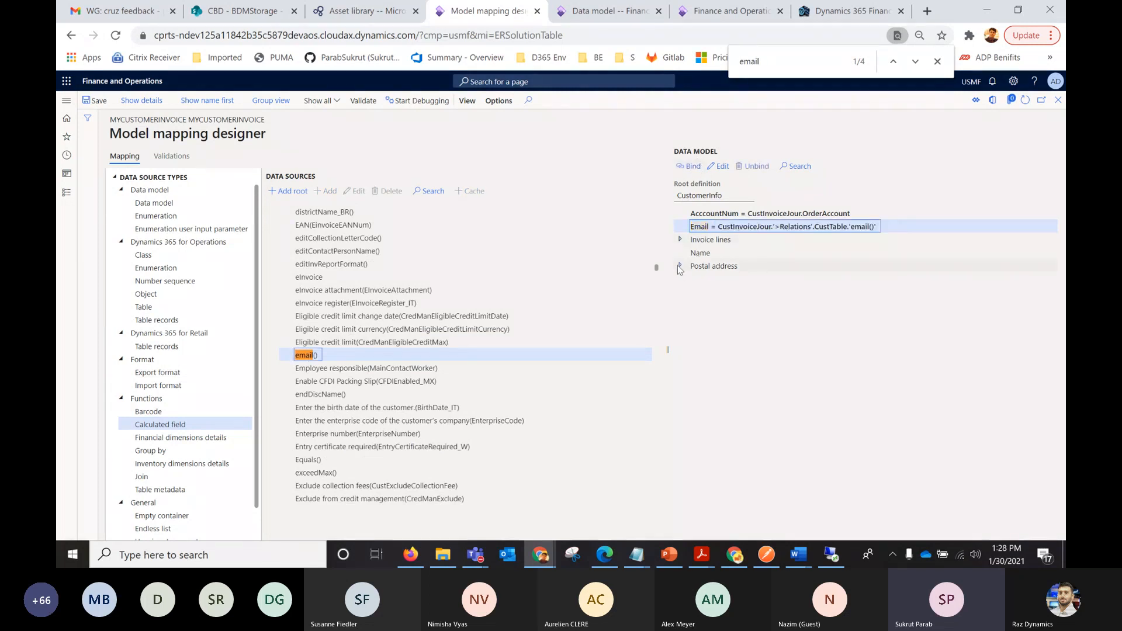
left_click(680, 265)
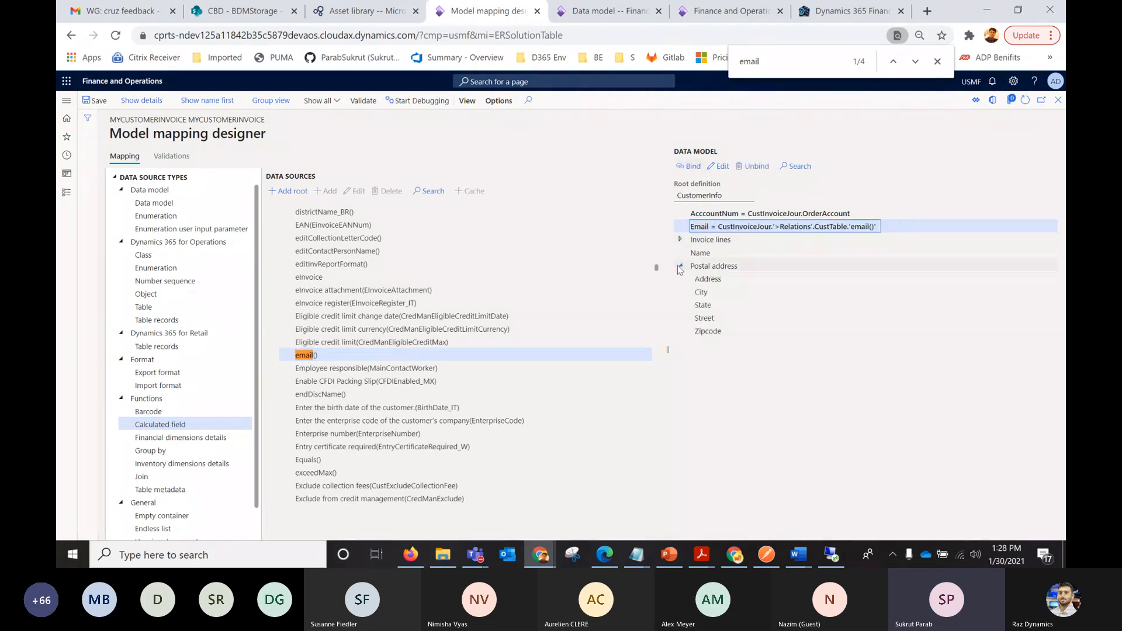
left_click(707, 279)
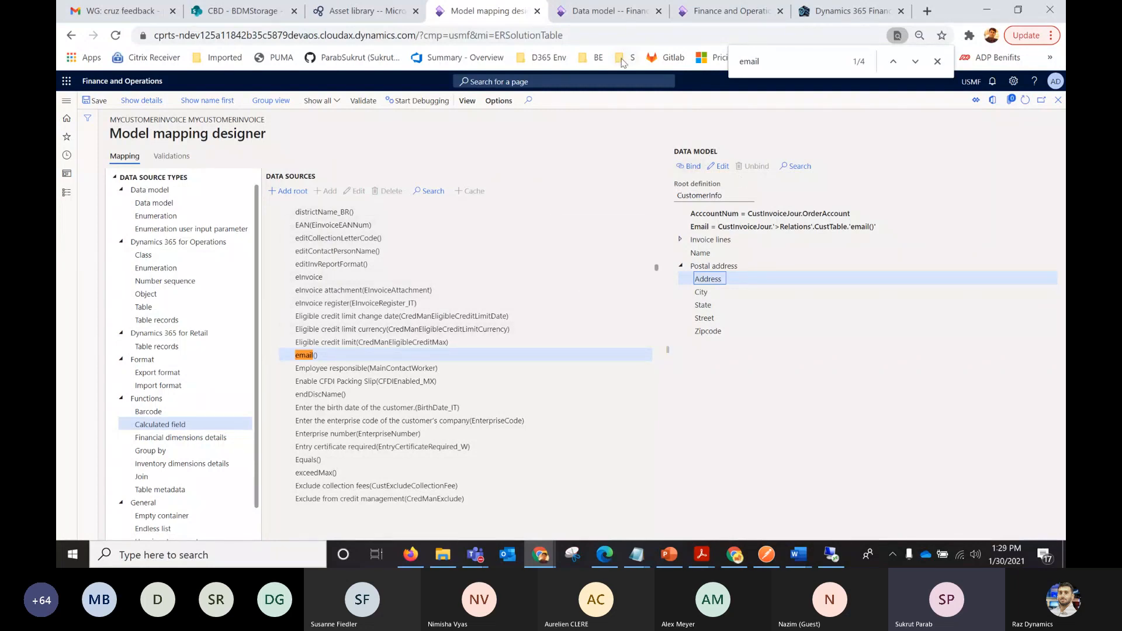
Start a new session in the ended Finance and Operations browser tab, and clear the filter of the configurations list.
left_click(613, 17)
left_click(731, 11)
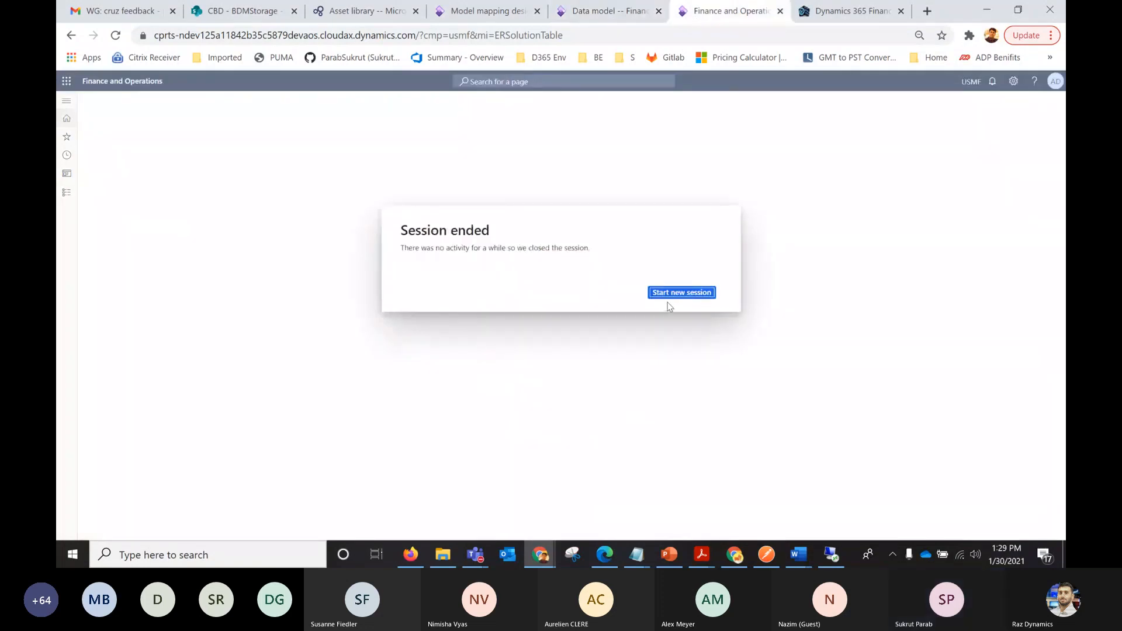
left_click(668, 296)
left_click(614, 14)
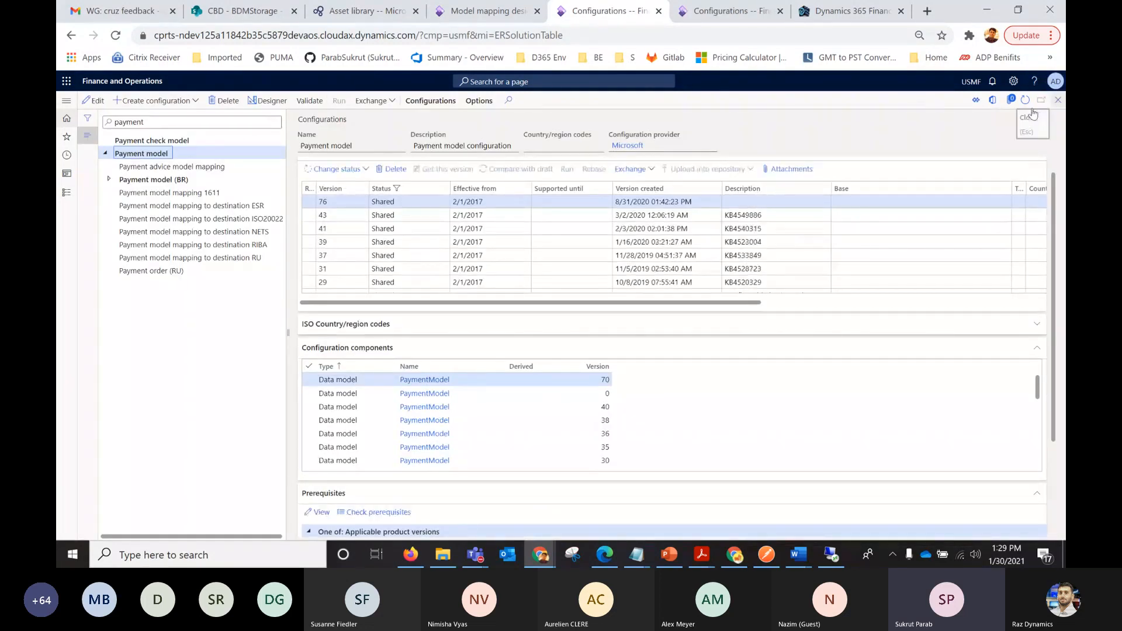
double_click(136, 125)
key("BackSpace")
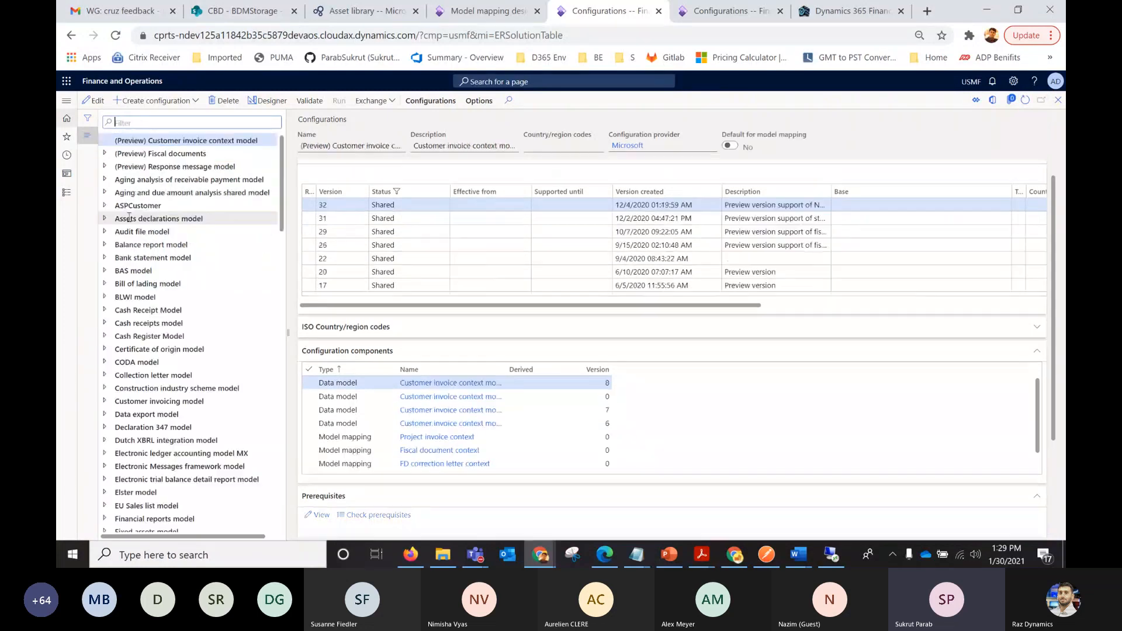
Examine the CustInvoiceJour data source and Invoice lines bindings in the ASPCustomer model mapping, and return to the configurations list.
left_click(138, 205)
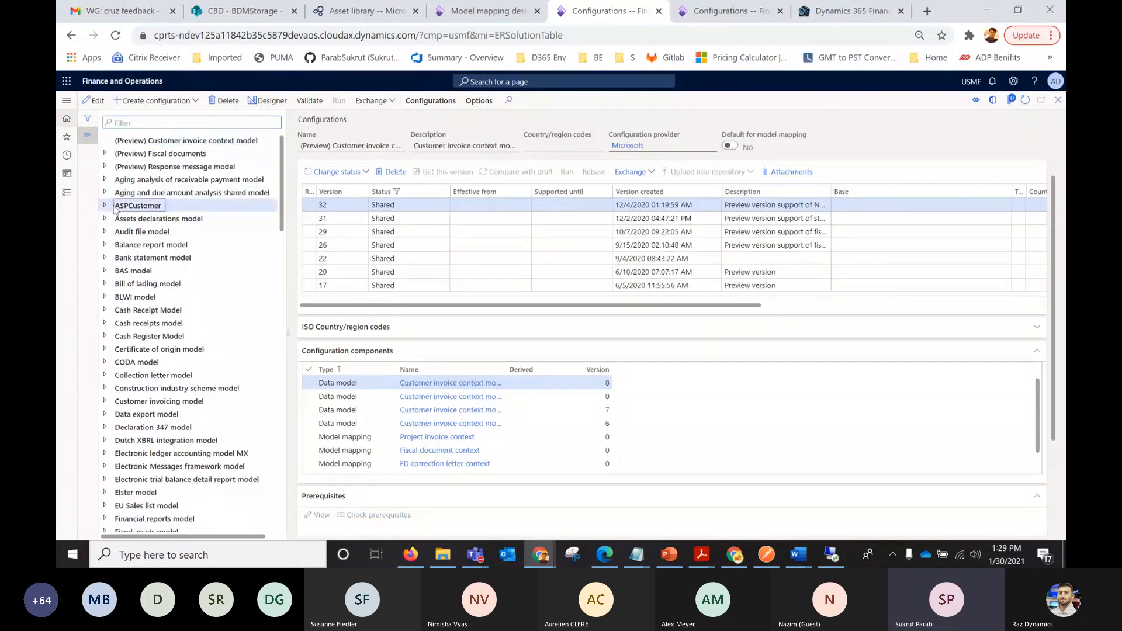
left_click(274, 101)
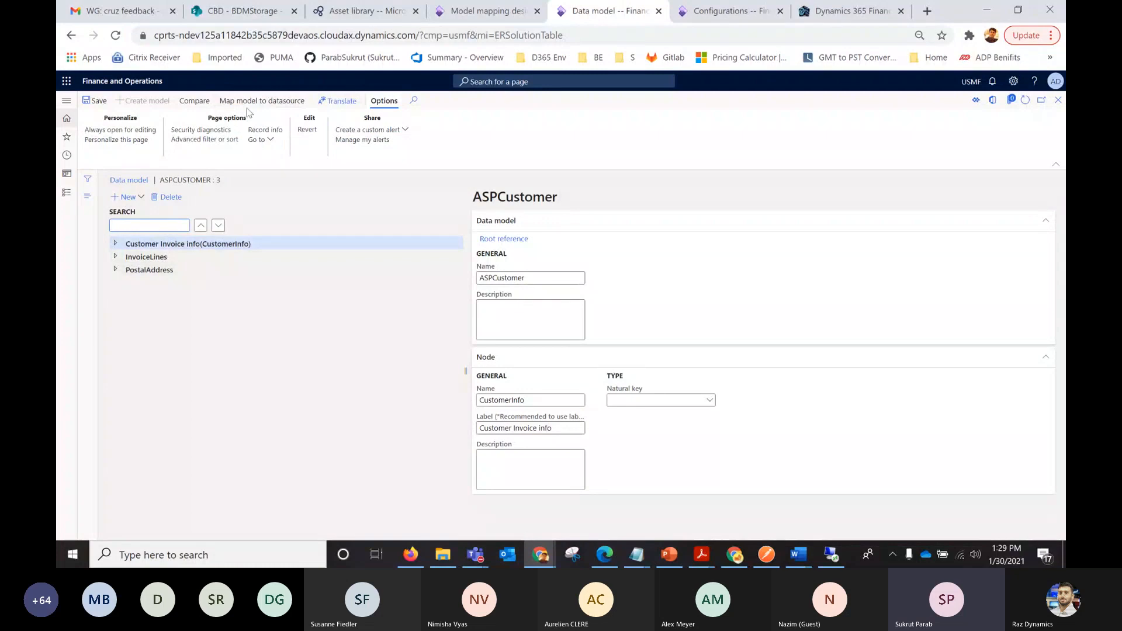
left_click(258, 101)
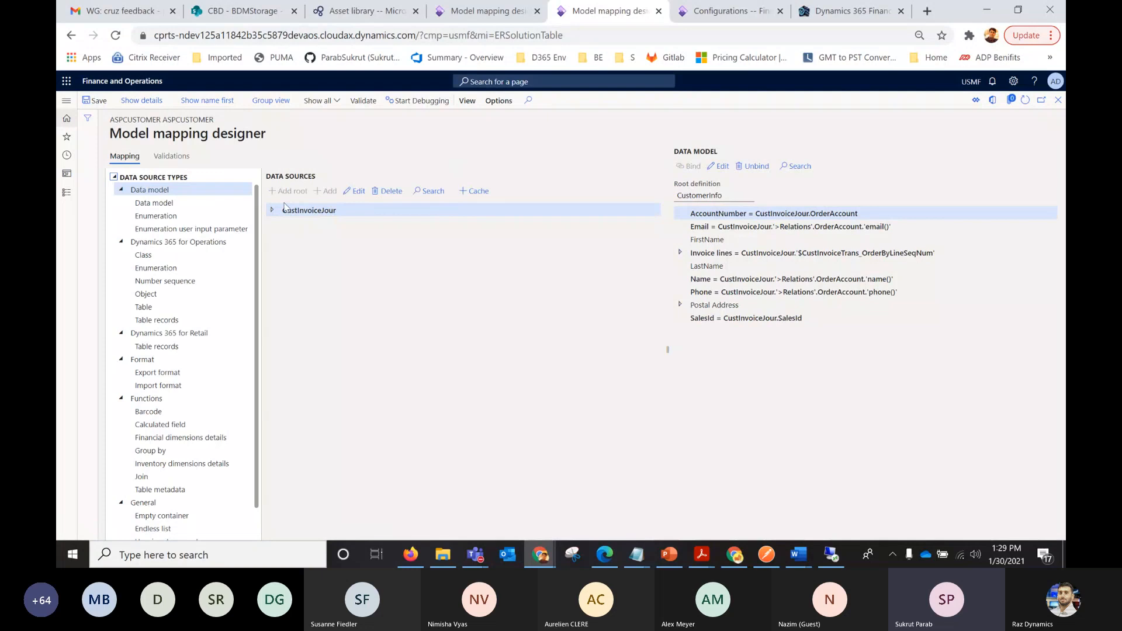
left_click(273, 211)
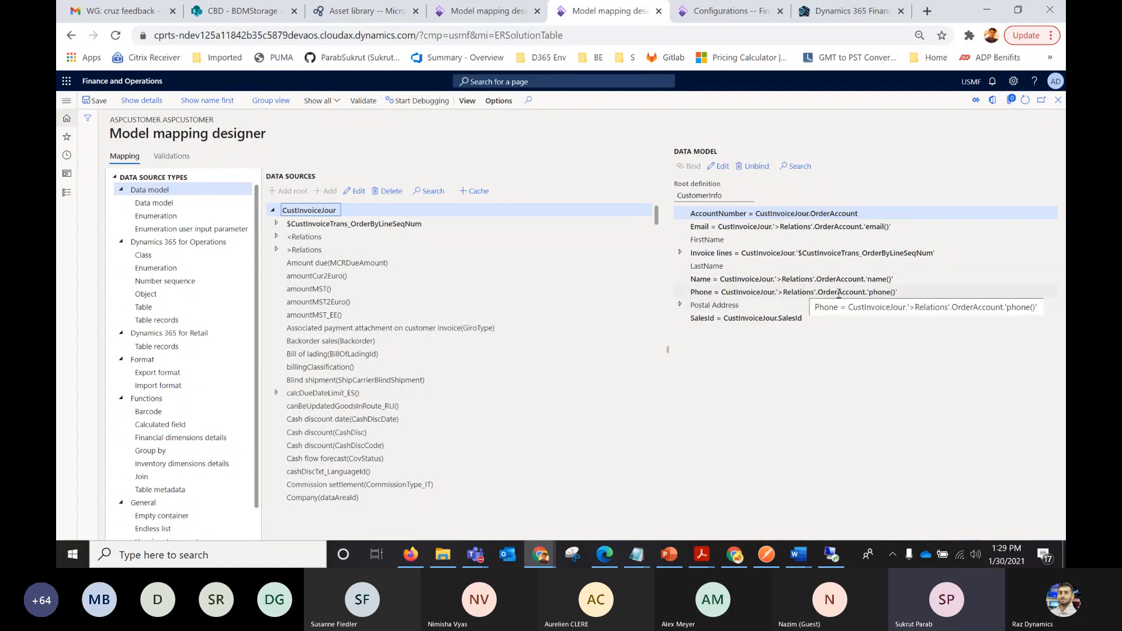
left_click(680, 252)
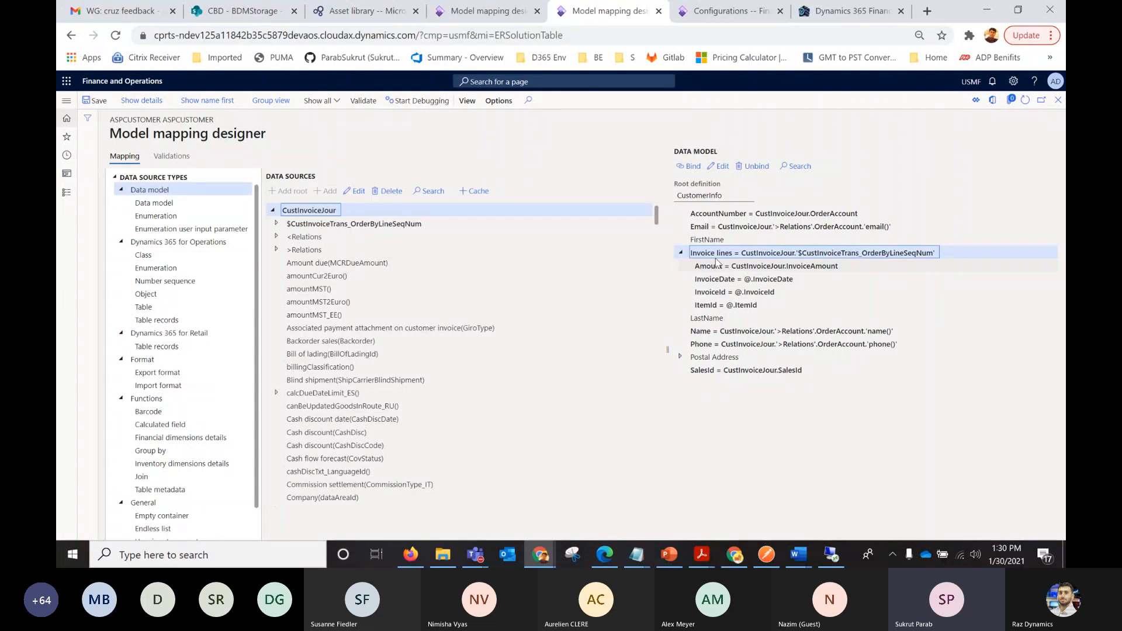
left_click(1059, 101)
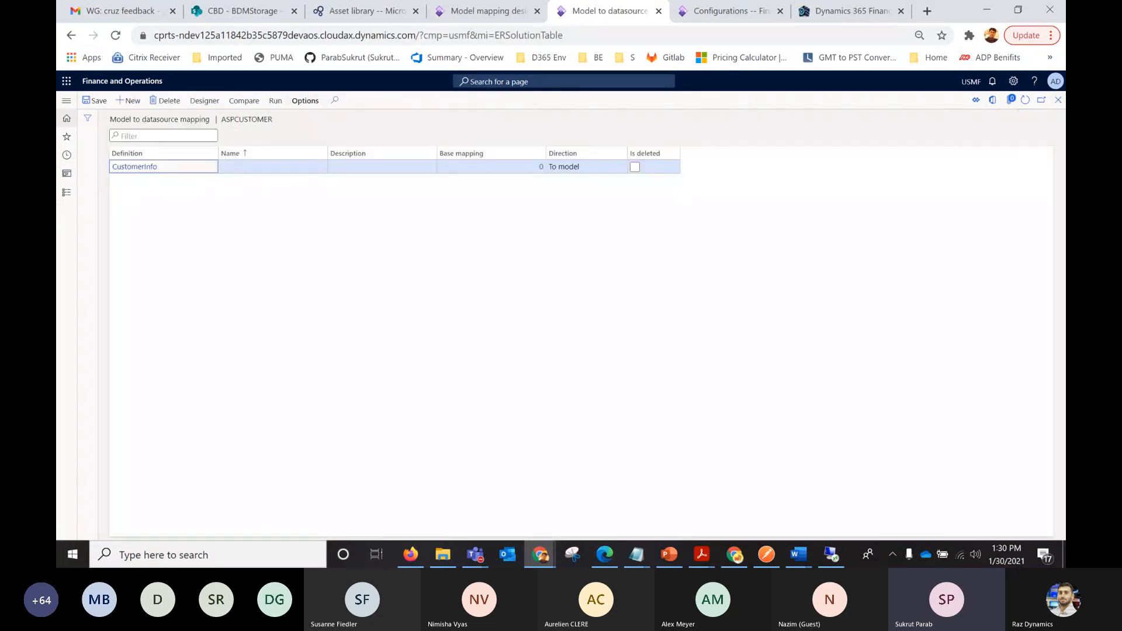
left_click(1058, 100)
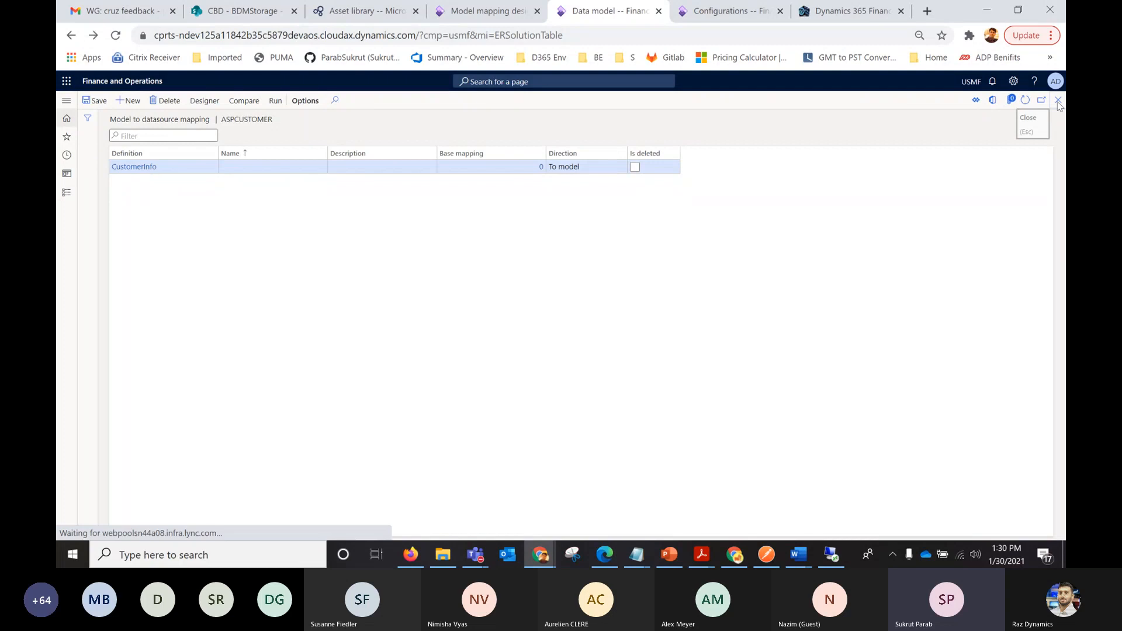
left_click(1059, 101)
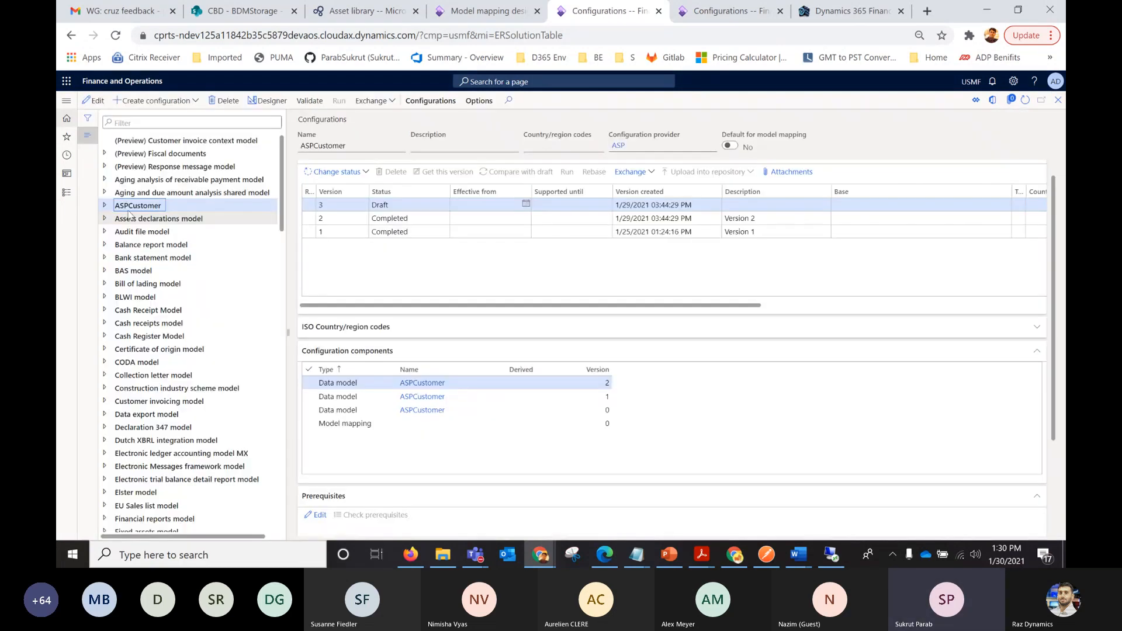
Check the options for creating a configuration from ASPCustomer, and open its InvoicesByCustomer format in the format designer.
left_click(105, 207)
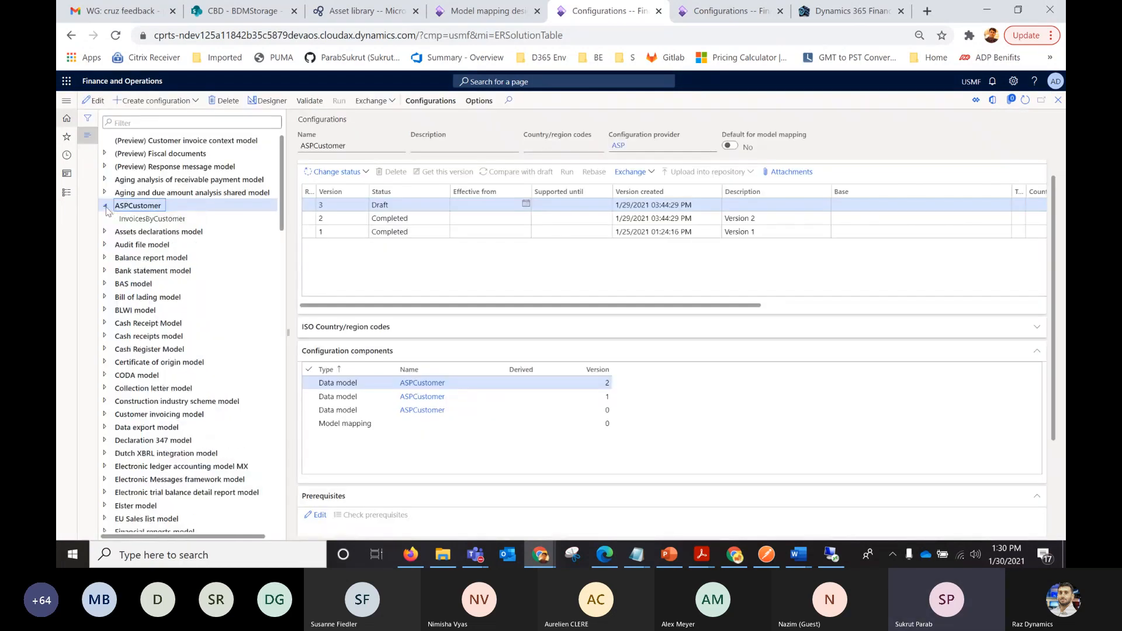
left_click(196, 101)
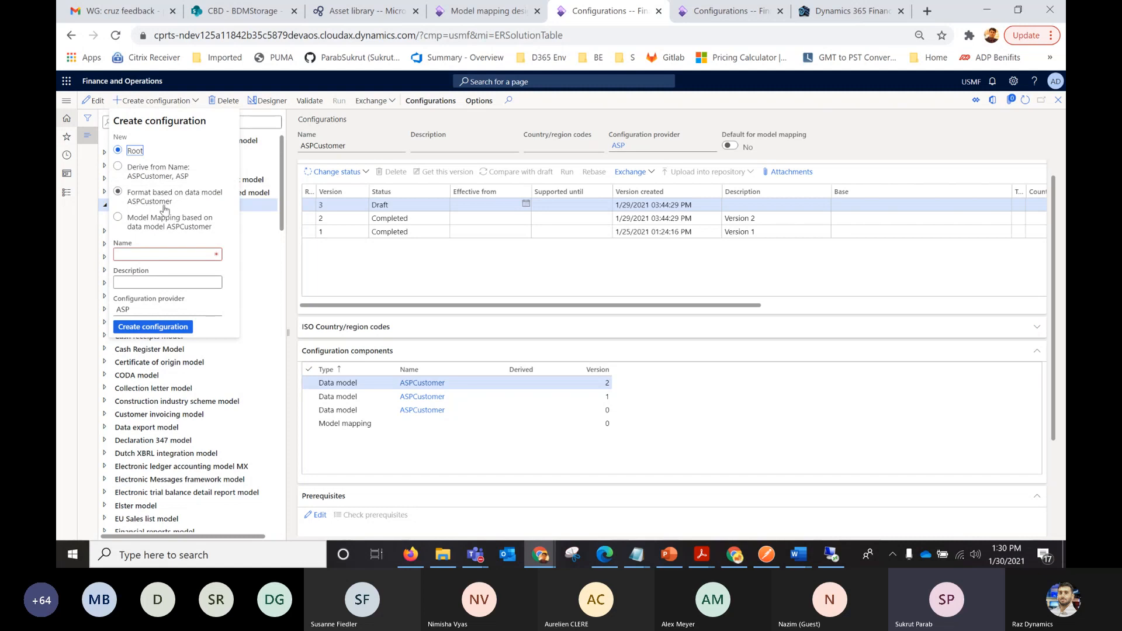
left_click(358, 250)
left_click(157, 218)
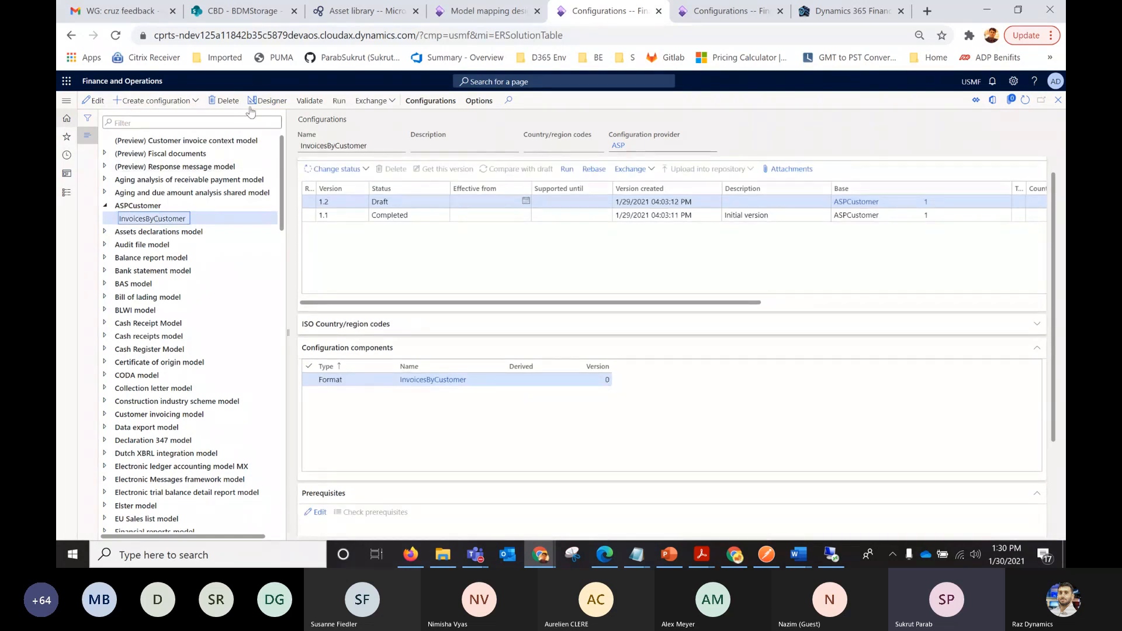
left_click(267, 101)
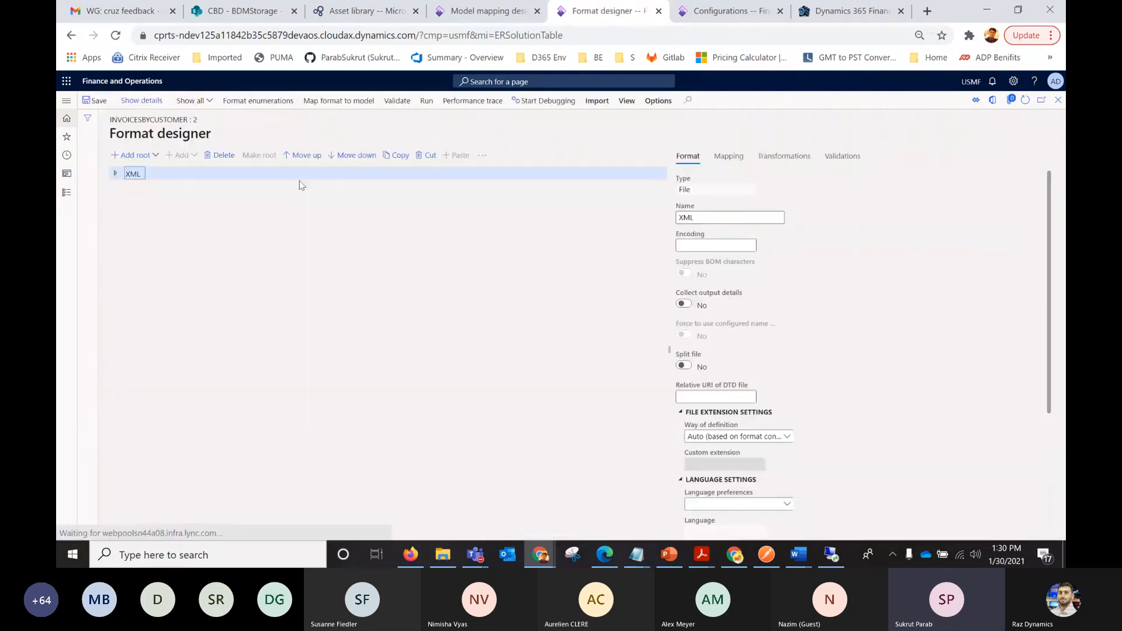
Examine the XML and Message nodes of the InvoicesByCustomer format and the addable root types, and return to the configurations list.
left_click(116, 174)
left_click(120, 187)
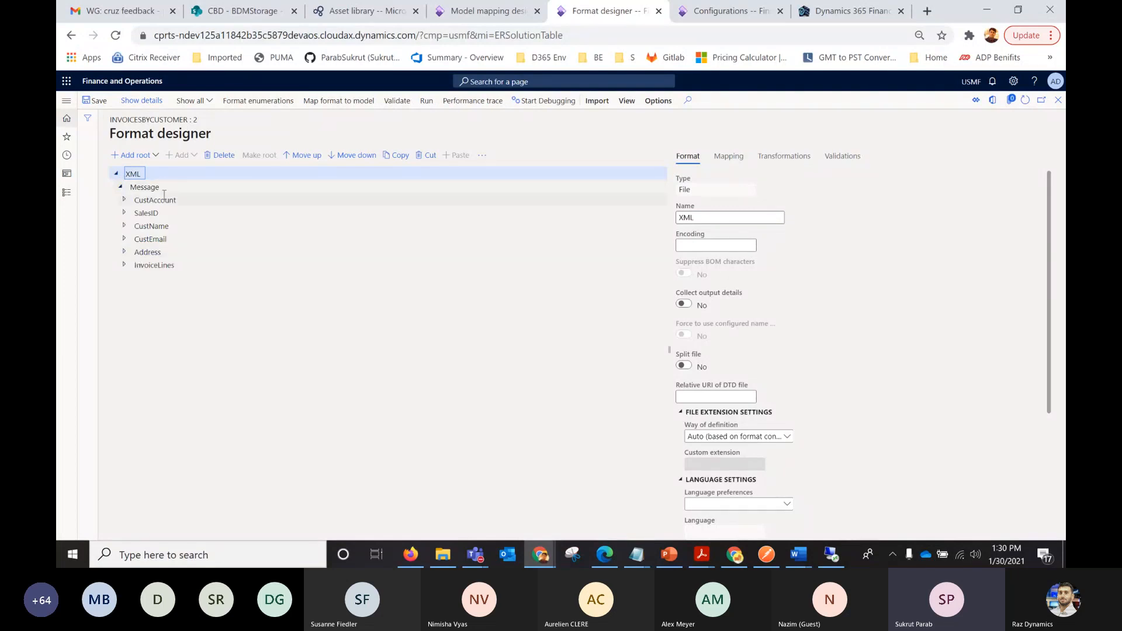
left_click(153, 156)
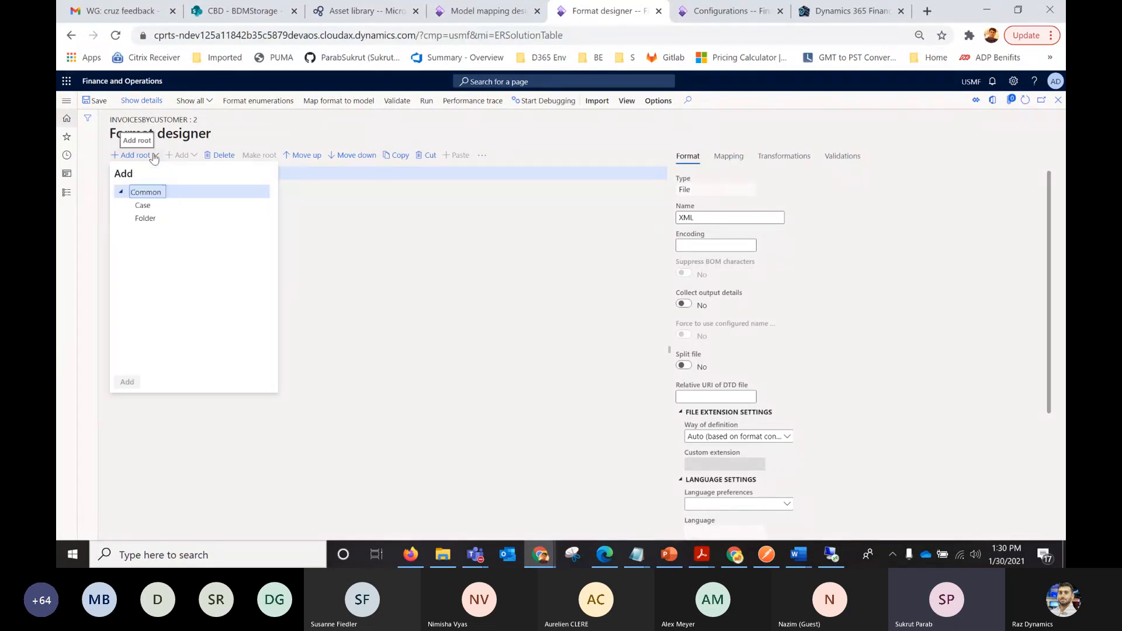
left_click(377, 289)
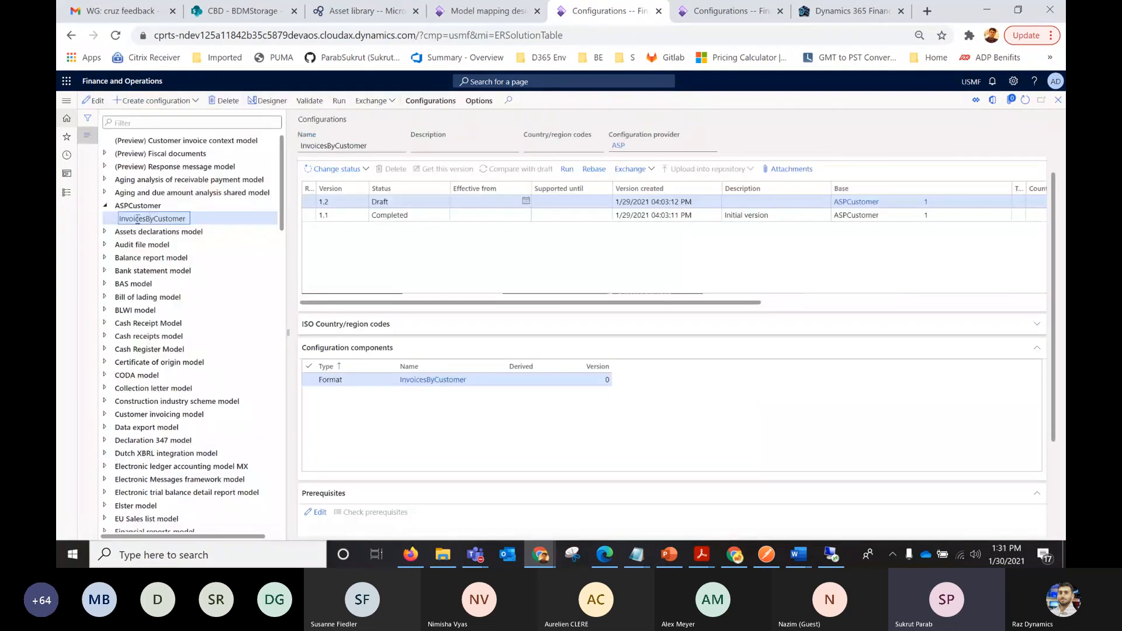
Create a new root configuration named Test.
left_click(176, 100)
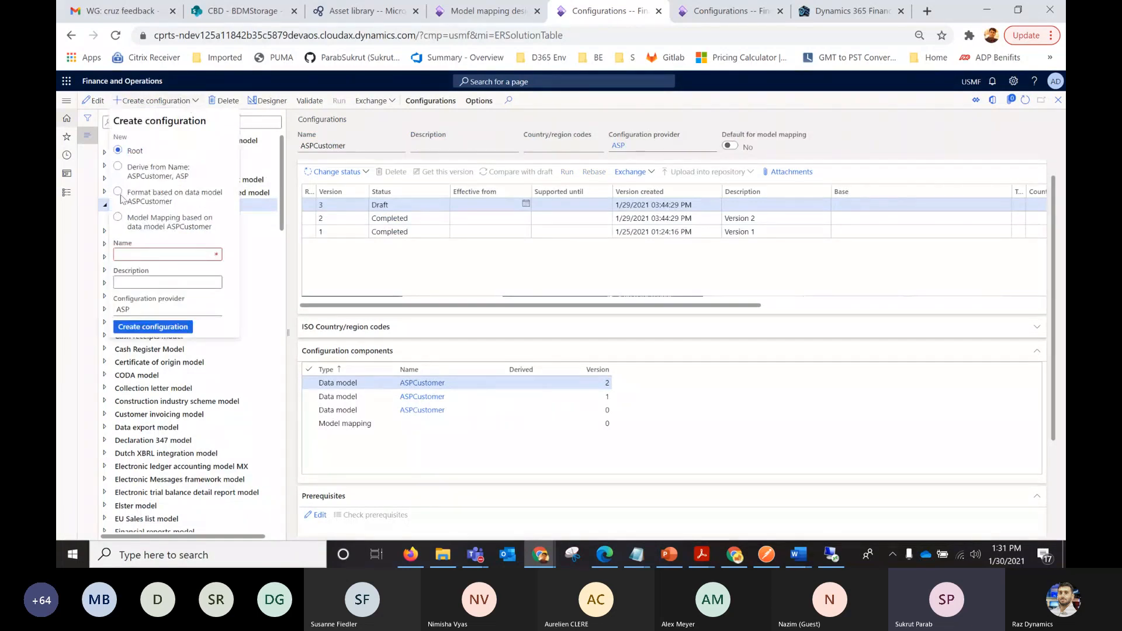
left_click(139, 256)
type("Test")
left_click(160, 330)
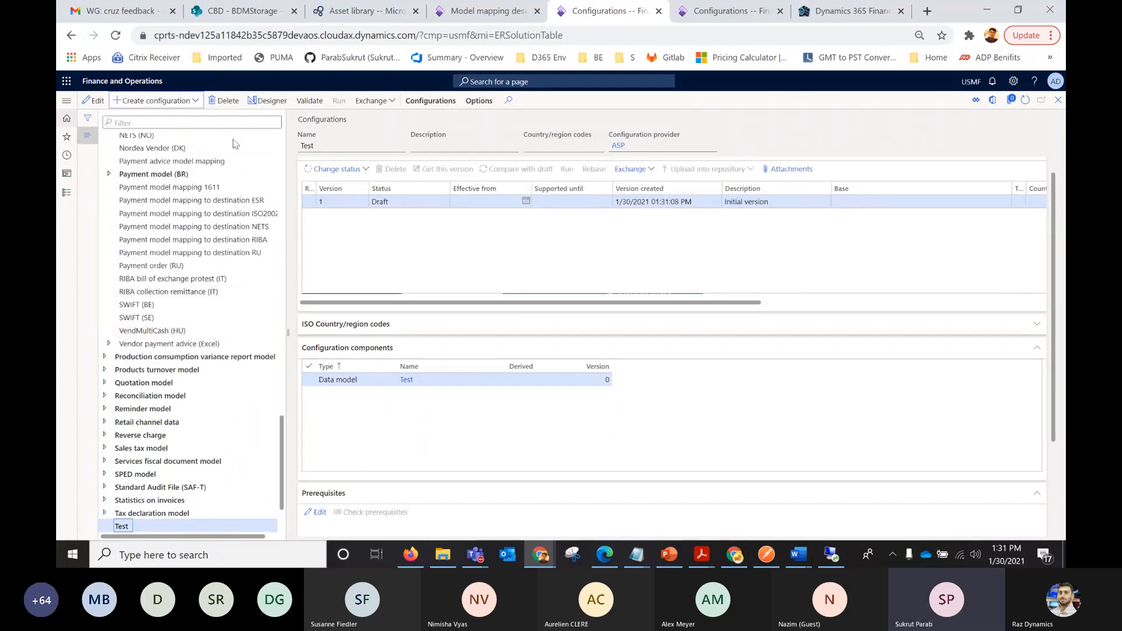
Check the new-node options in the Test data model designer and the options for creating a configuration from Test.
left_click(257, 103)
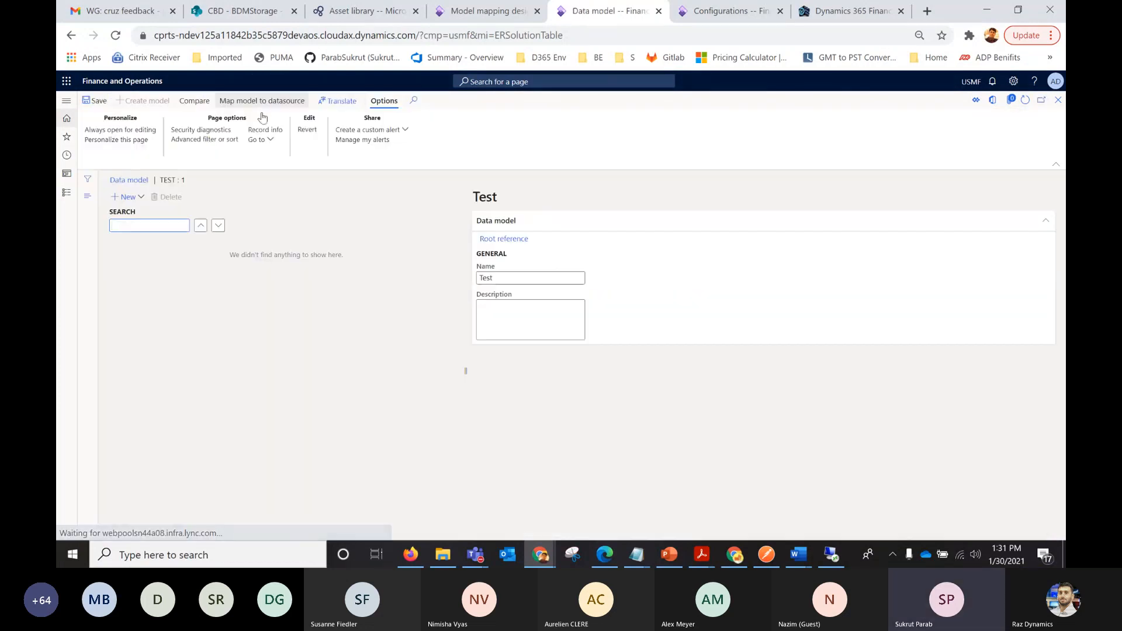
left_click(140, 199)
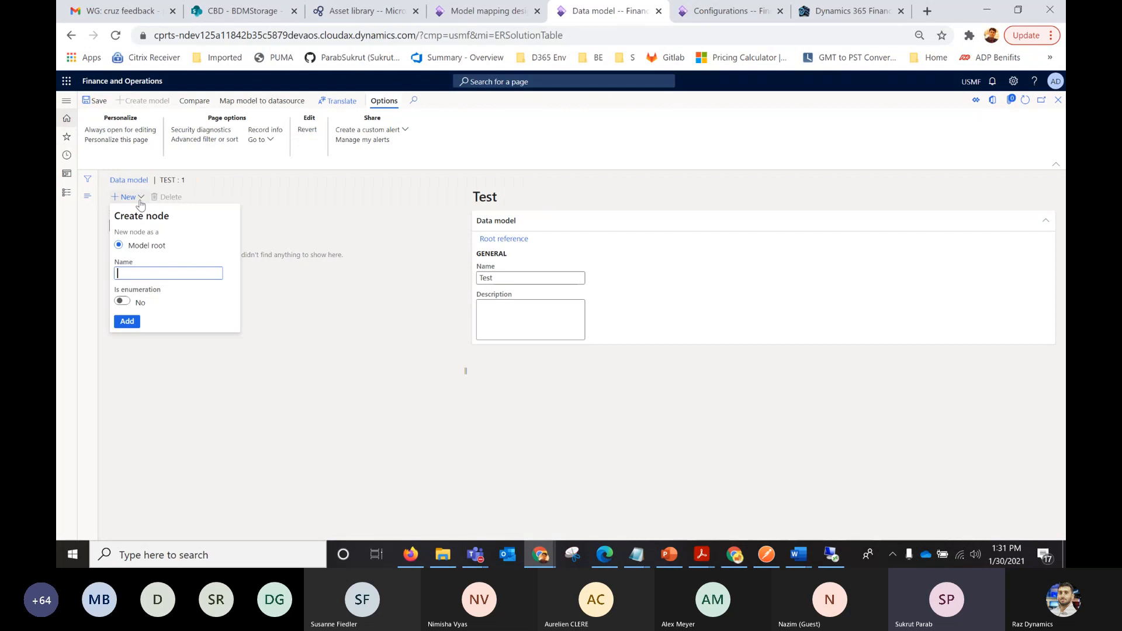
left_click(325, 313)
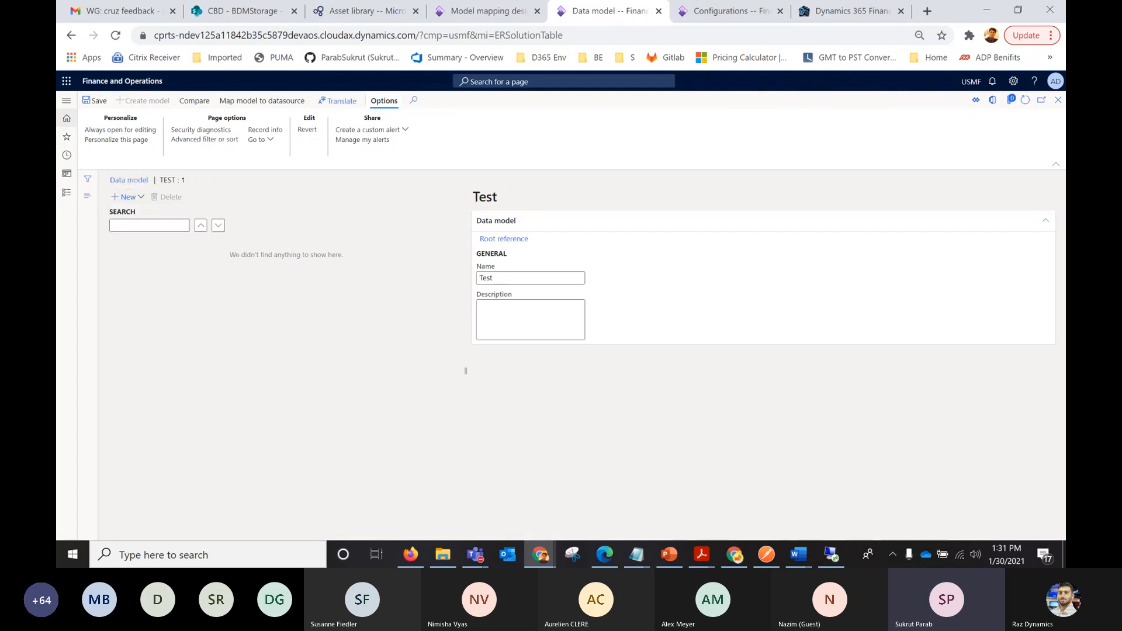
left_click(1058, 100)
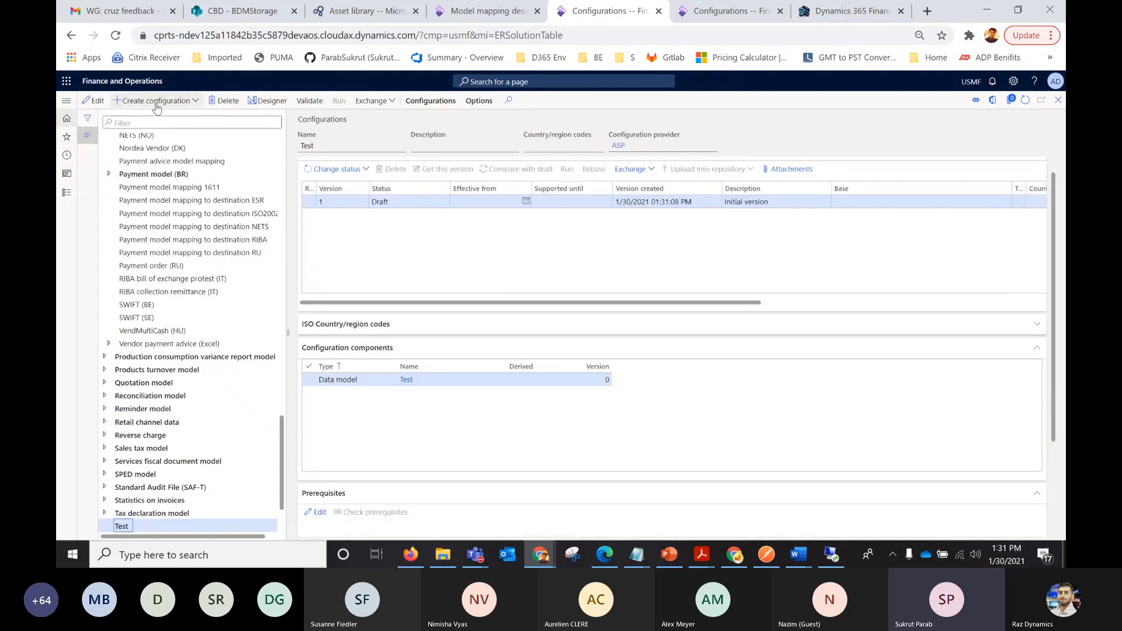
left_click(156, 105)
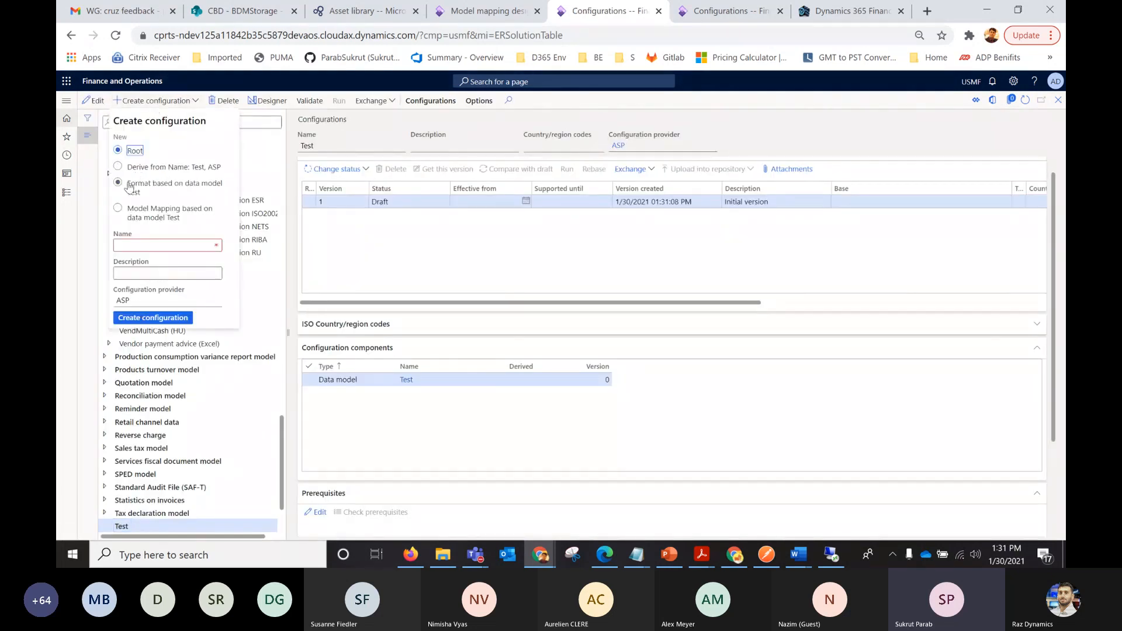
left_click(350, 232)
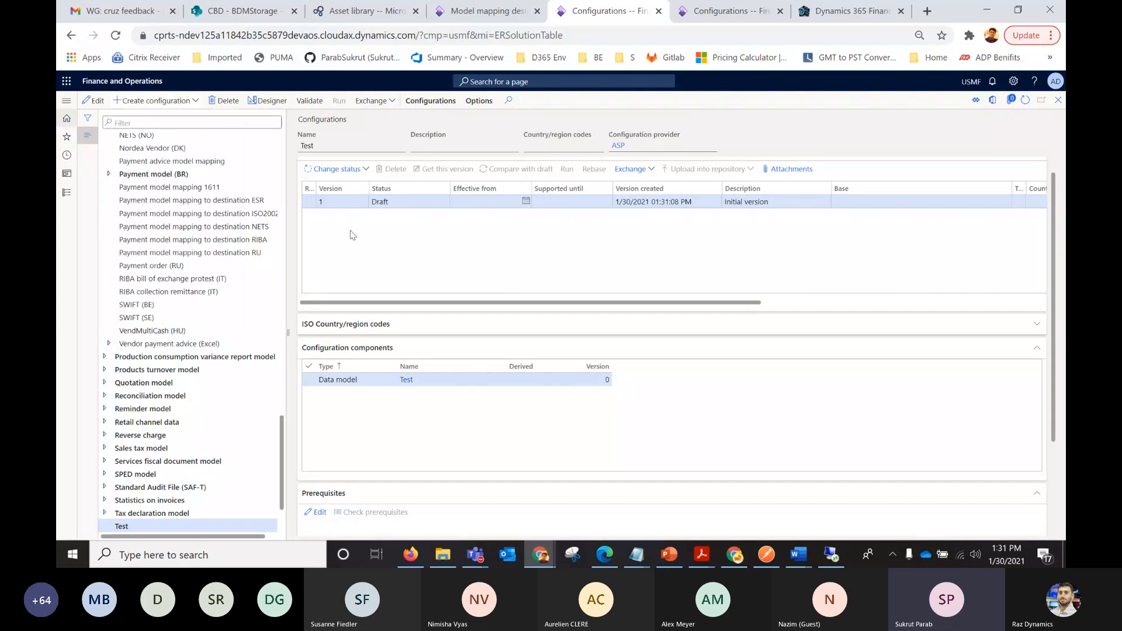
Start a new configuration as a format based on the data model ASPCustomer, and name it TestInvFOrmat.
left_click_drag(281, 433, 281, 175)
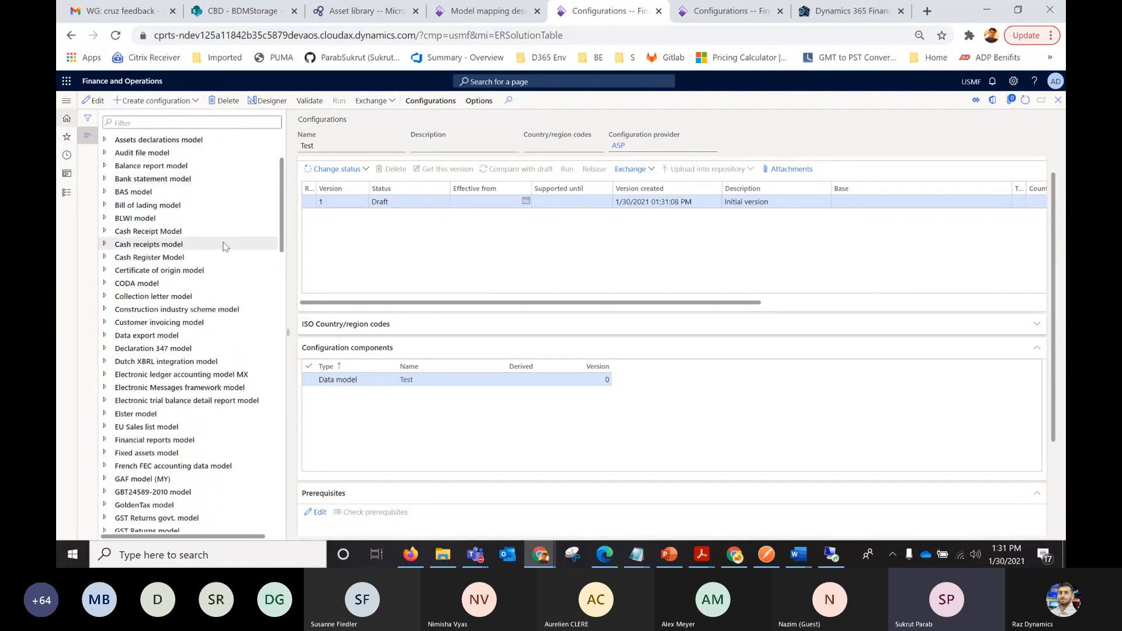
left_click_drag(286, 226, 285, 202)
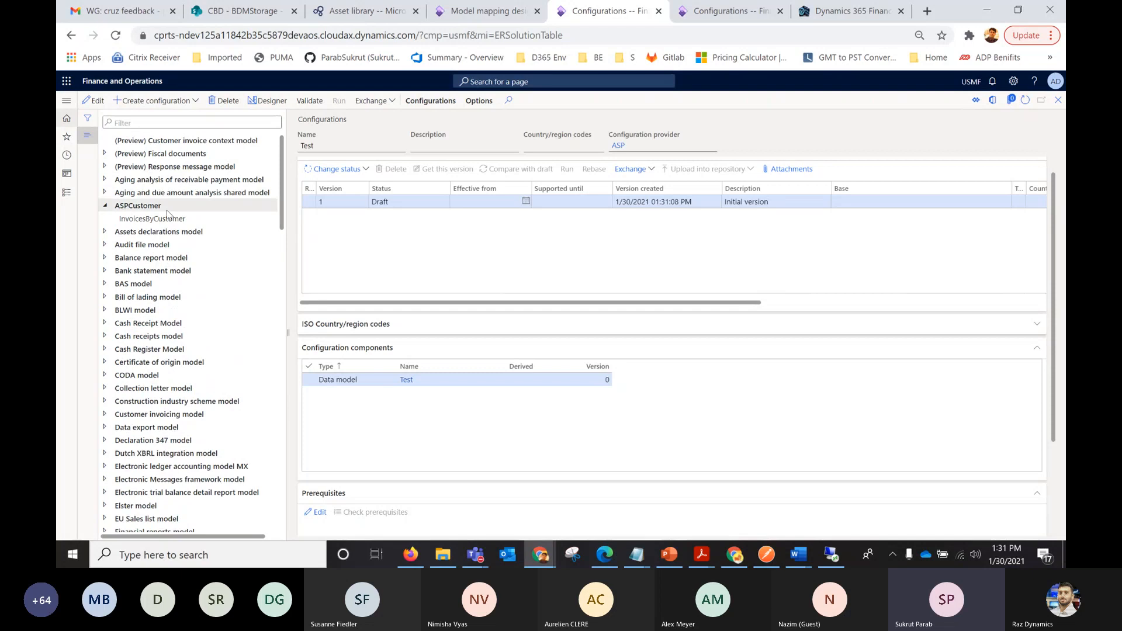
left_click(146, 205)
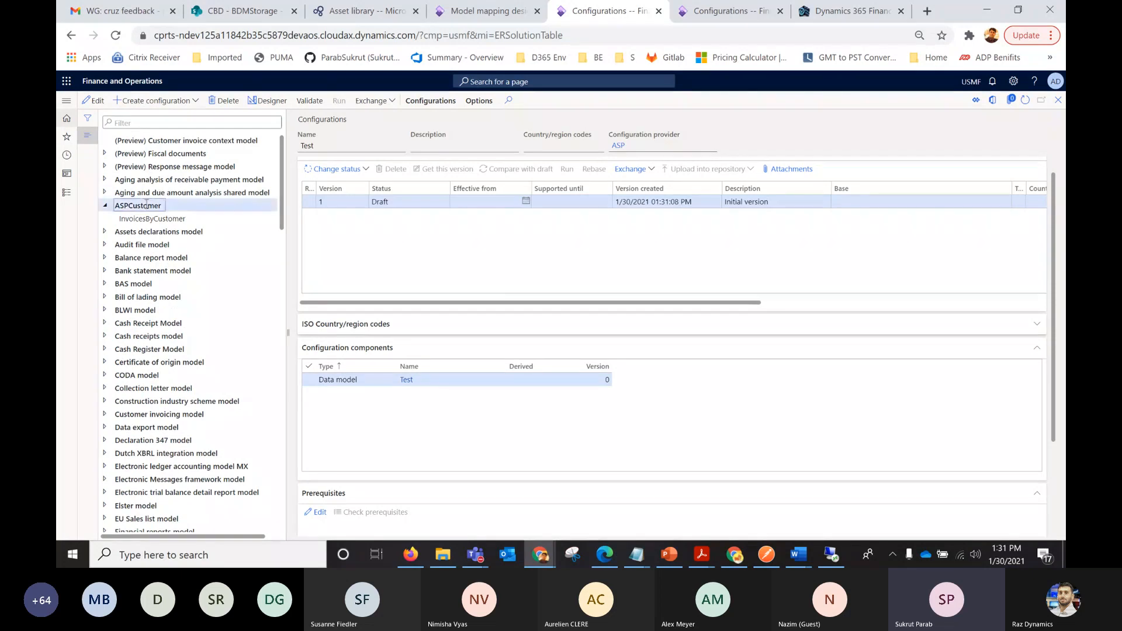
left_click(169, 100)
left_click(124, 193)
left_click(135, 255)
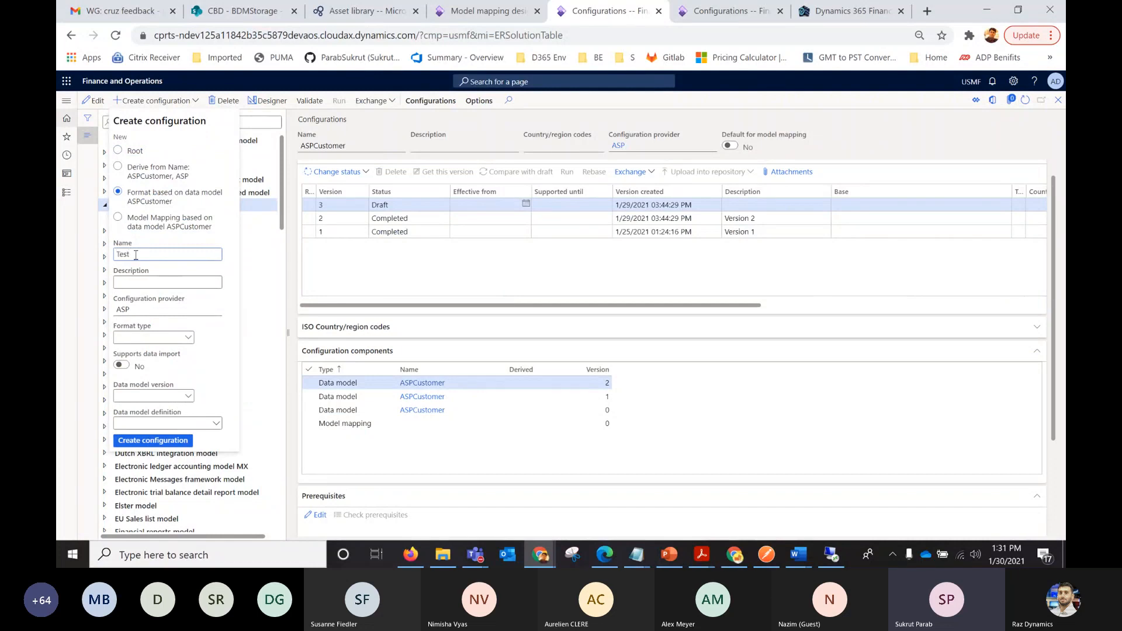
type("TestInvFOrmat")
Set the format type to XML, data model version to 2 and definition to CustomerInfo, and create the configuration.
left_click(187, 339)
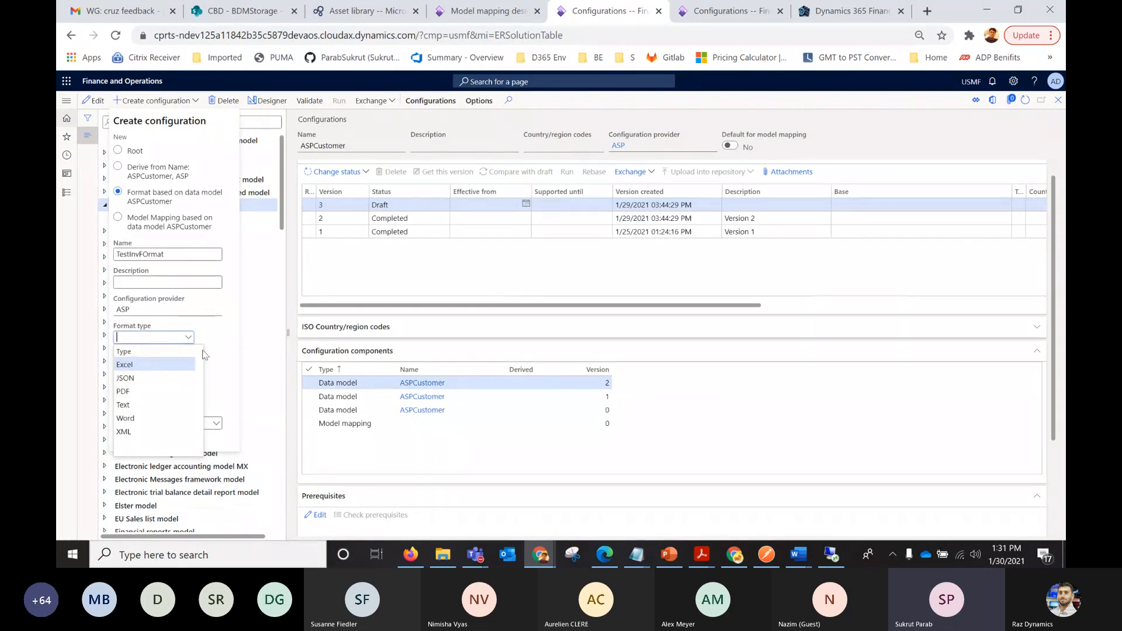
left_click(126, 433)
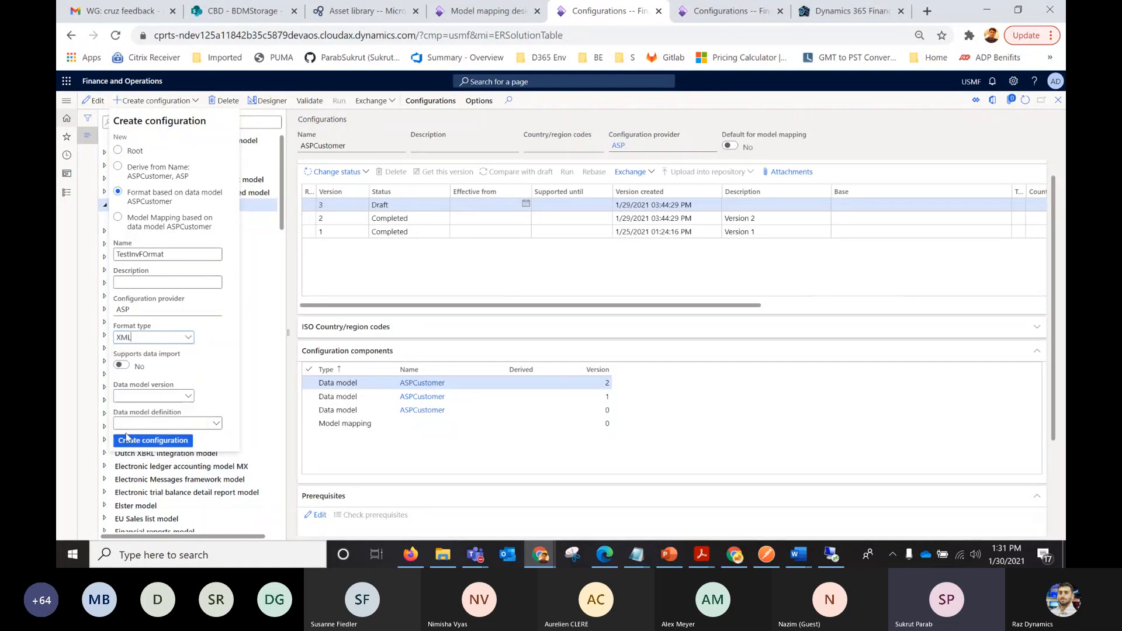
left_click(191, 399)
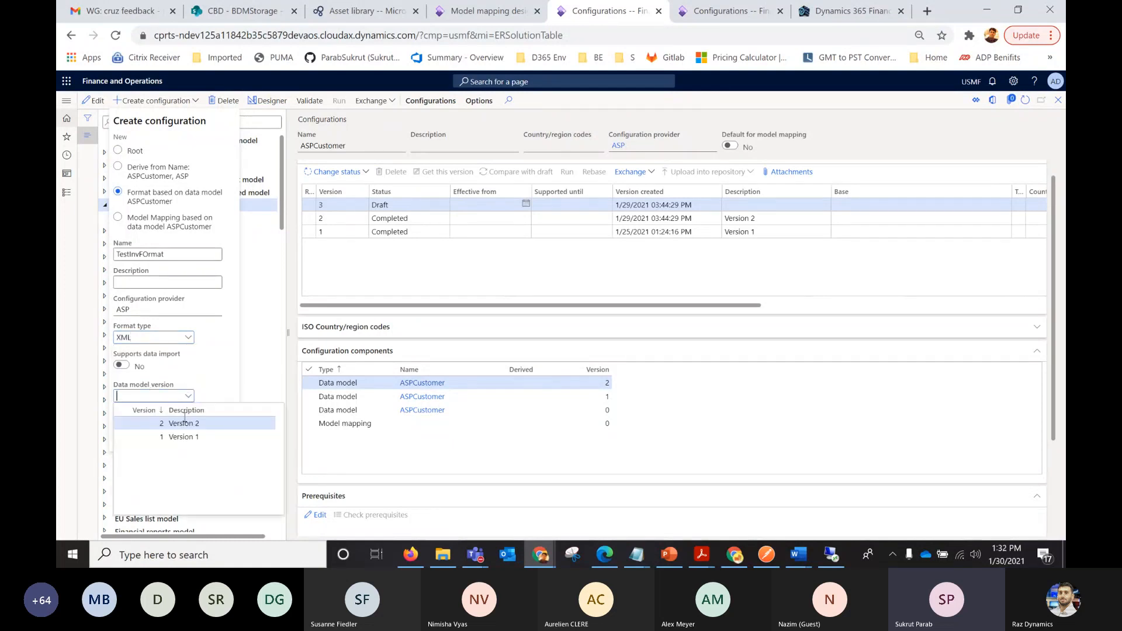
left_click(183, 425)
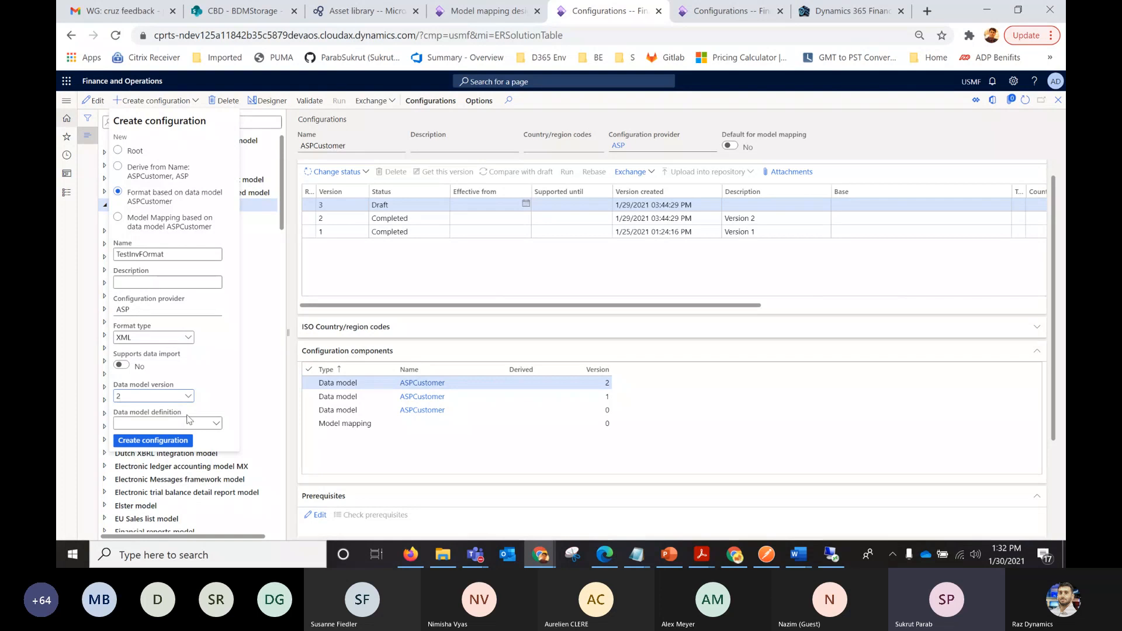
left_click(216, 424)
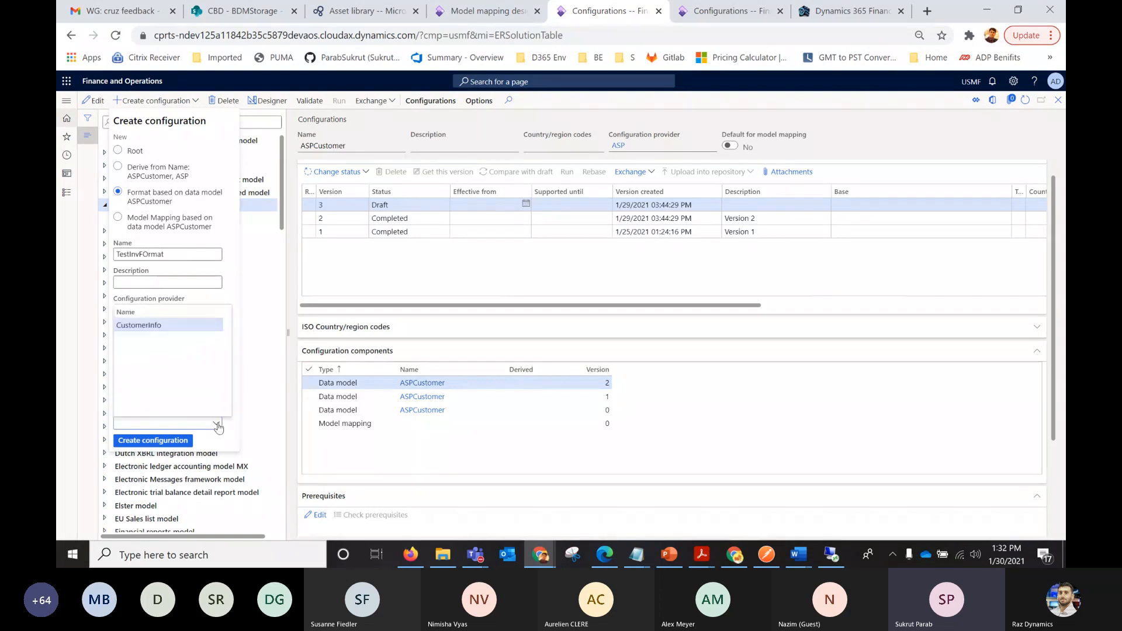
left_click(156, 326)
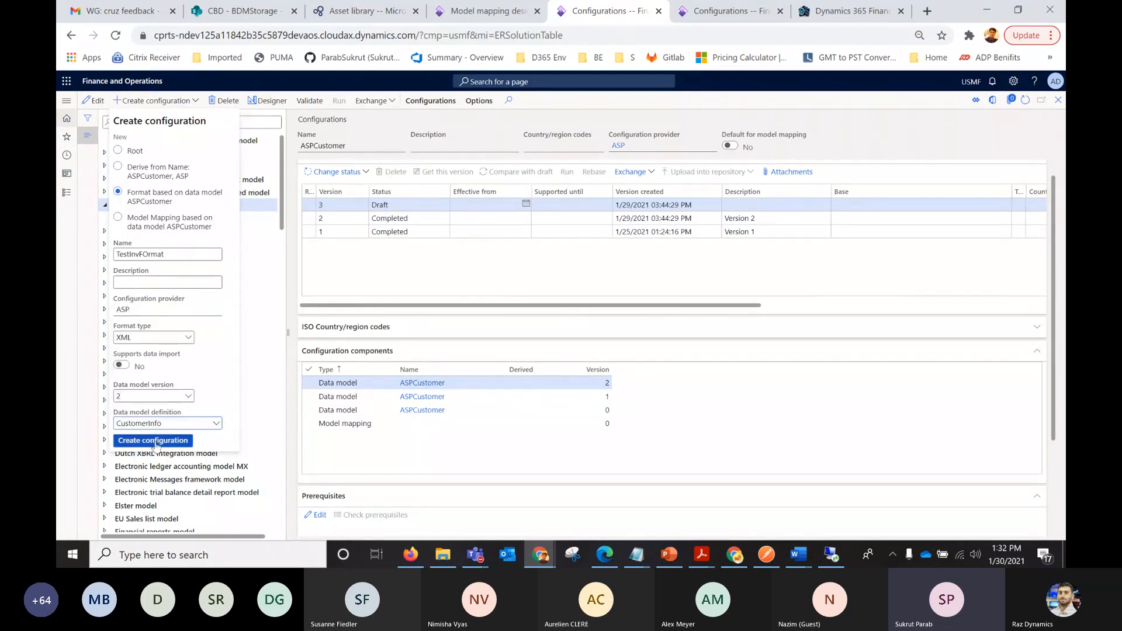
left_click(154, 441)
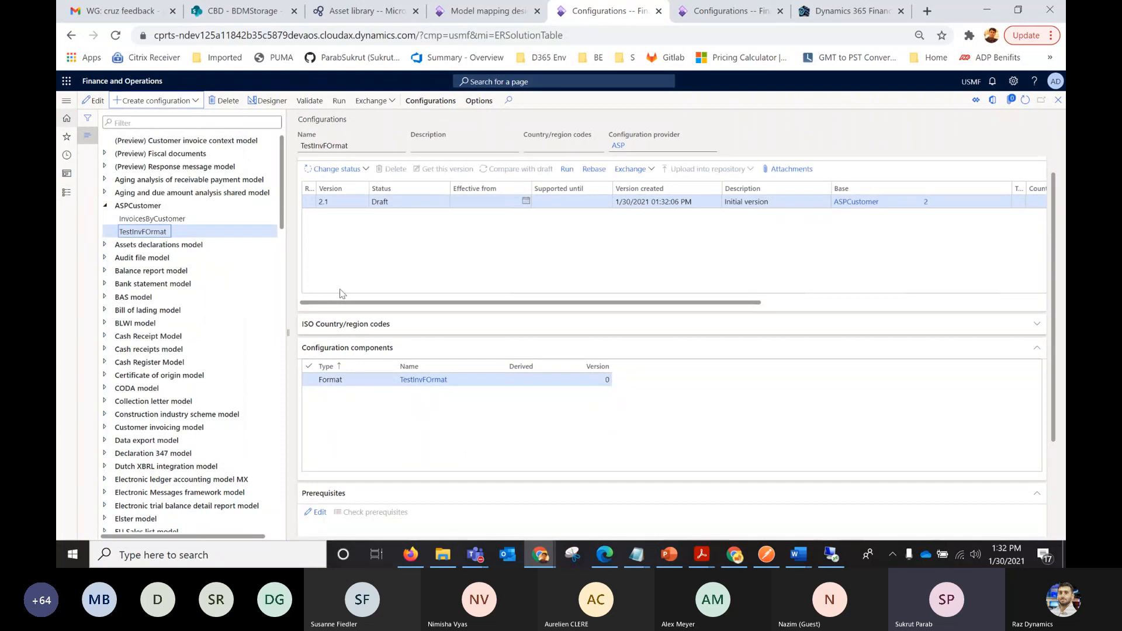
Open the InvoicesByCustomer format in the format designer and check which element types can be added under Message.
left_click(176, 219)
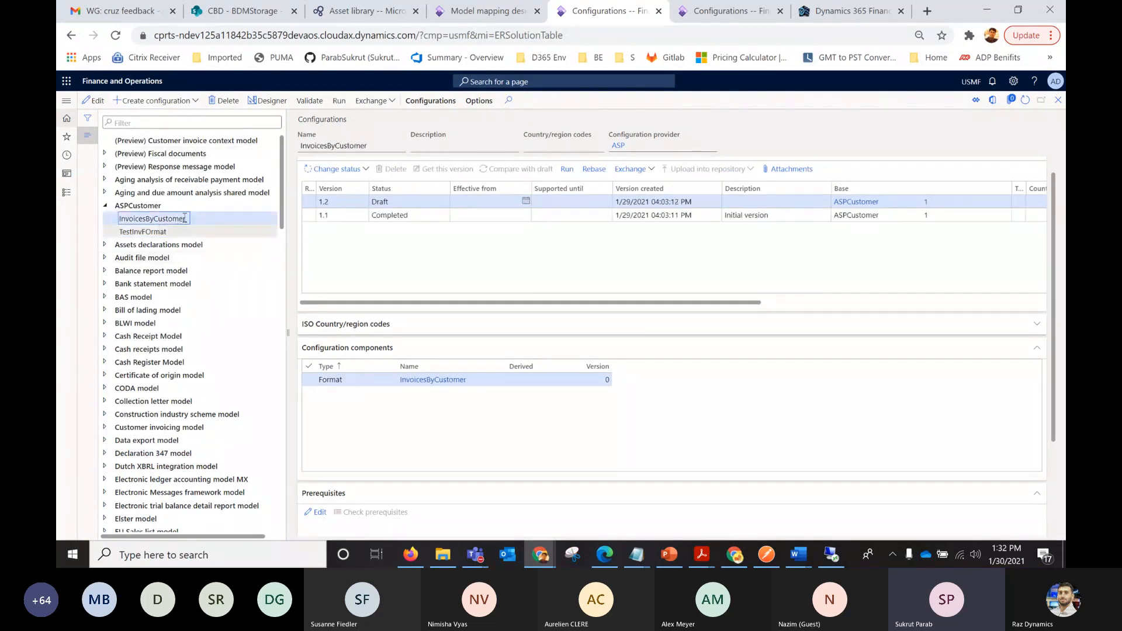
left_click(269, 101)
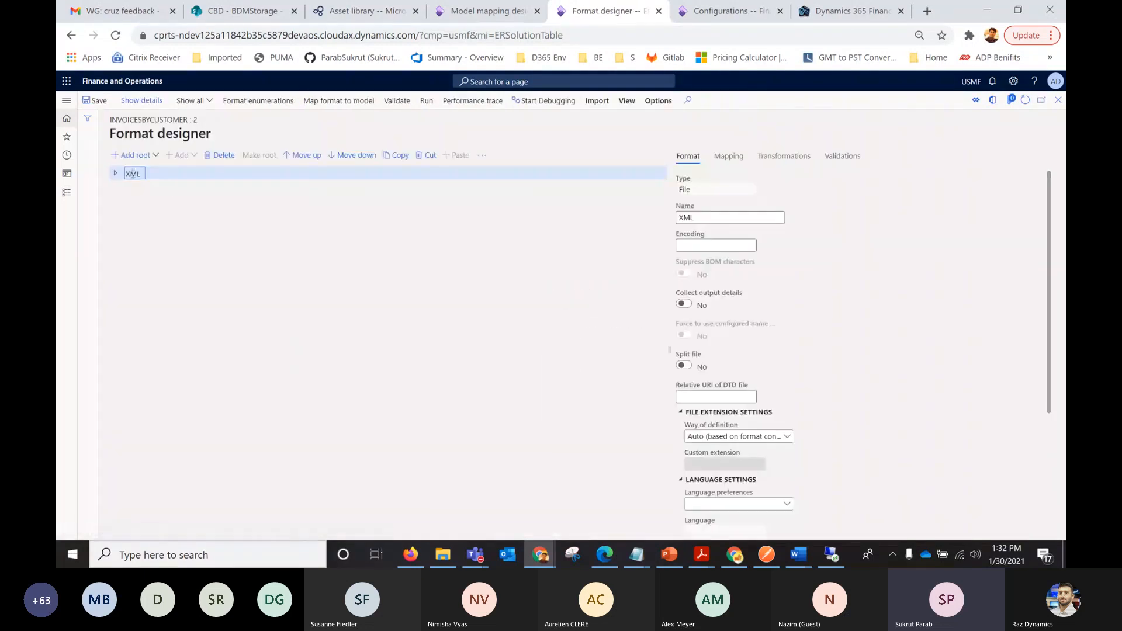
left_click(116, 174)
left_click(119, 187)
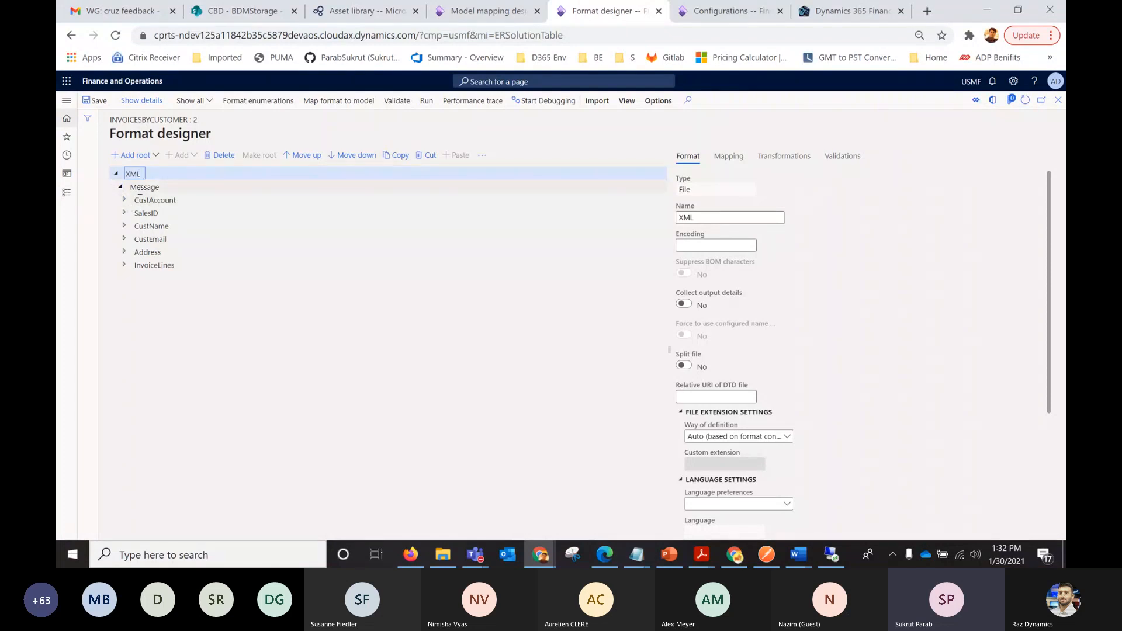
left_click(141, 188)
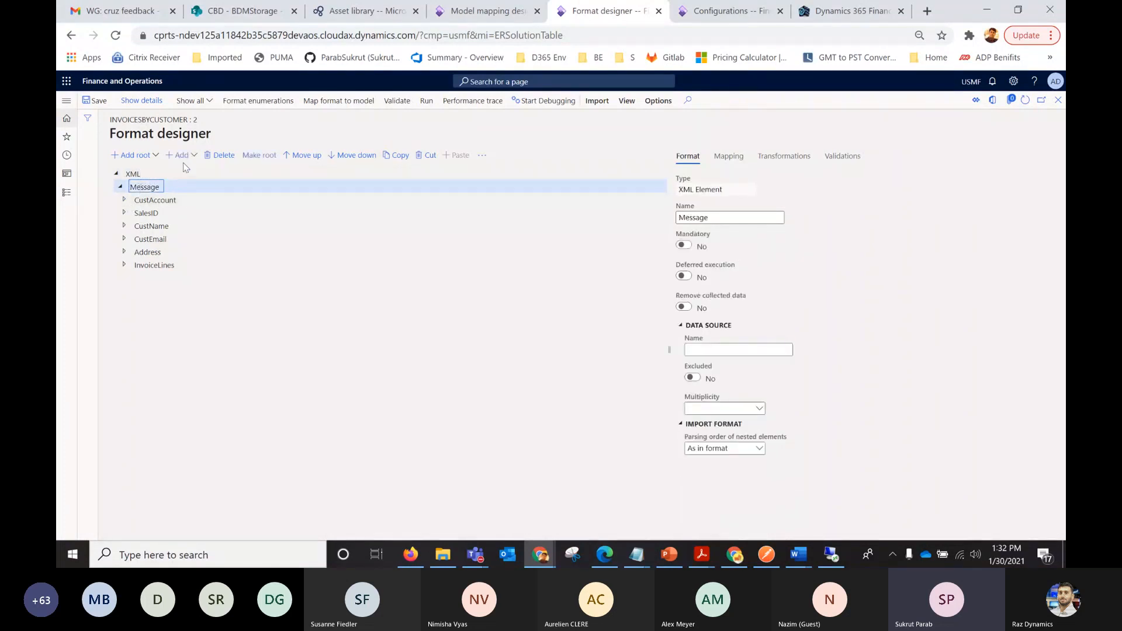
left_click(196, 156)
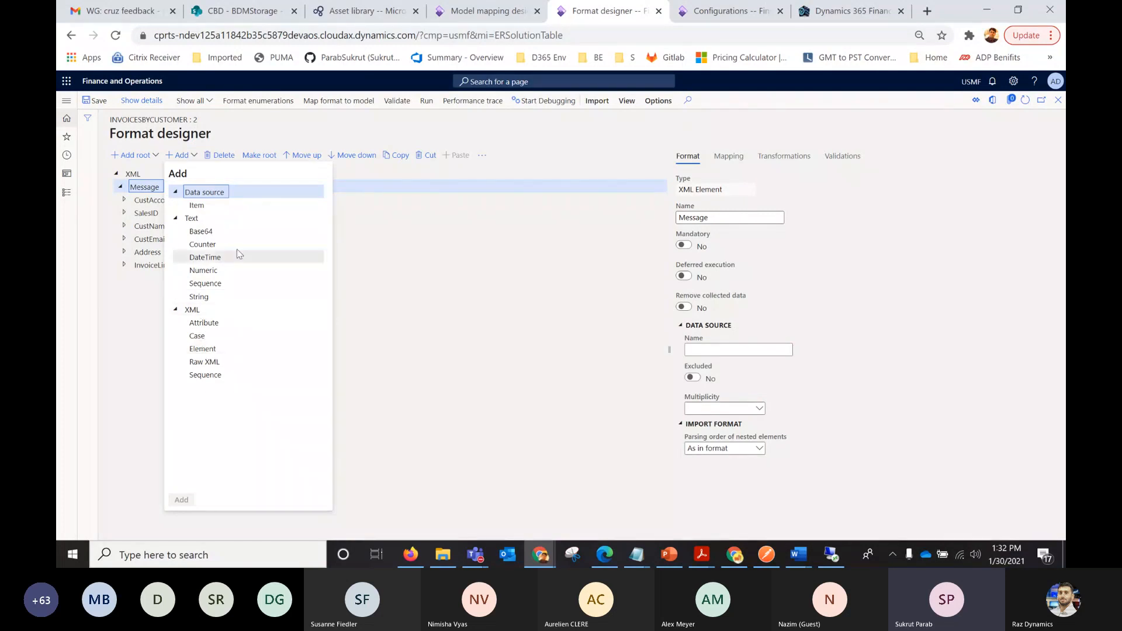
Examine the CustAccount element, the types that can be added under it, and the properties of its AccuntNum string.
left_click(144, 199)
left_click(124, 200)
left_click(147, 213)
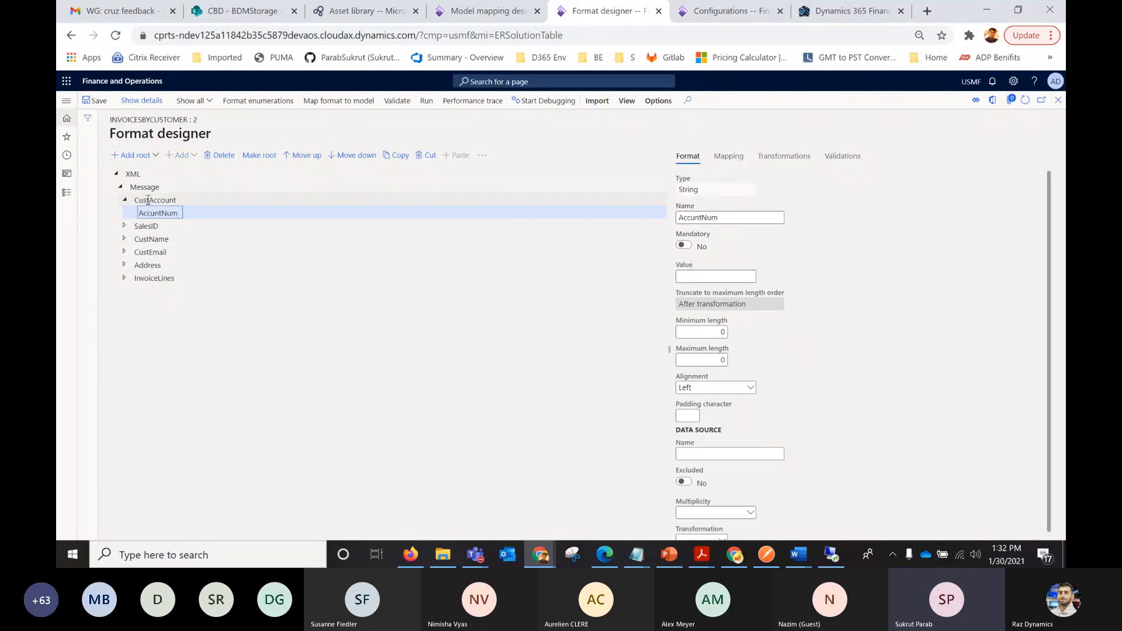
left_click(148, 199)
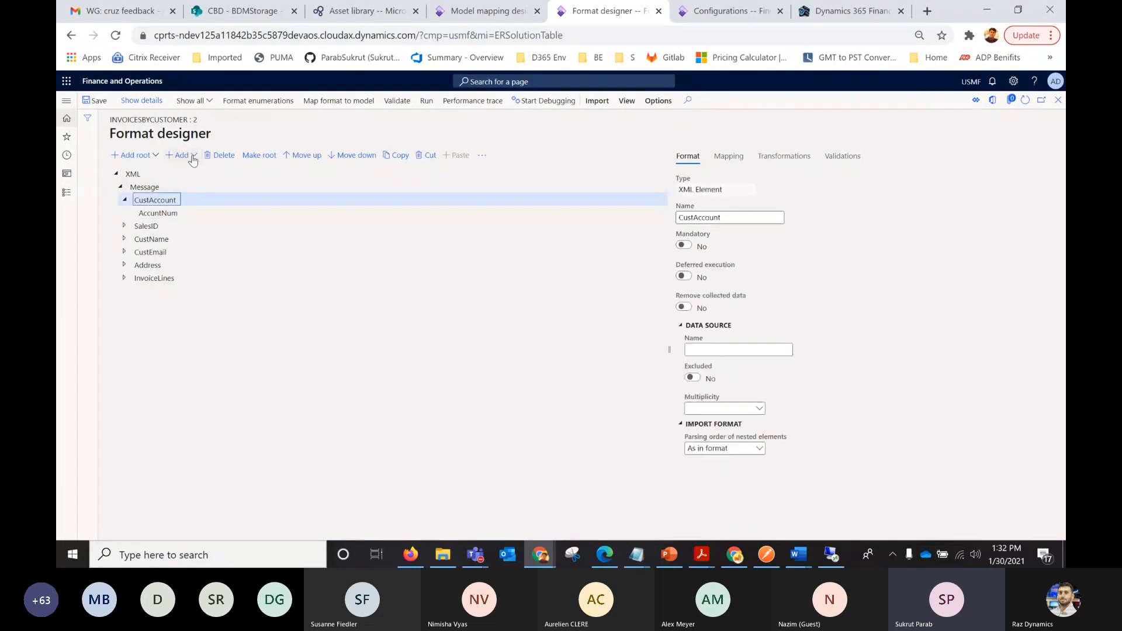
left_click(187, 155)
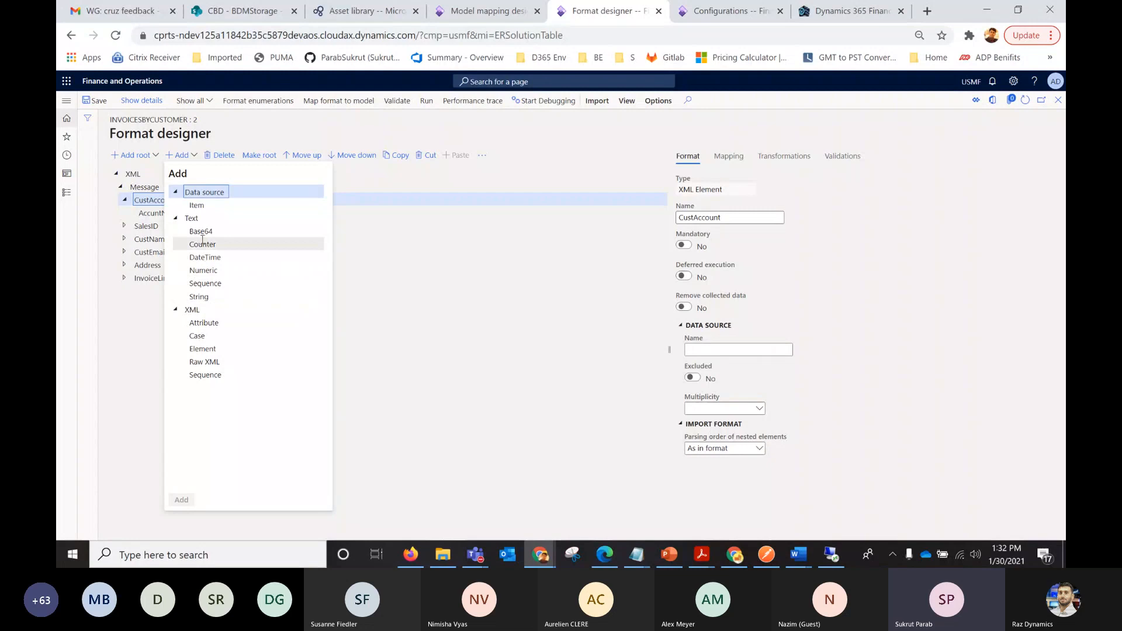
key("Escape")
left_click(156, 214)
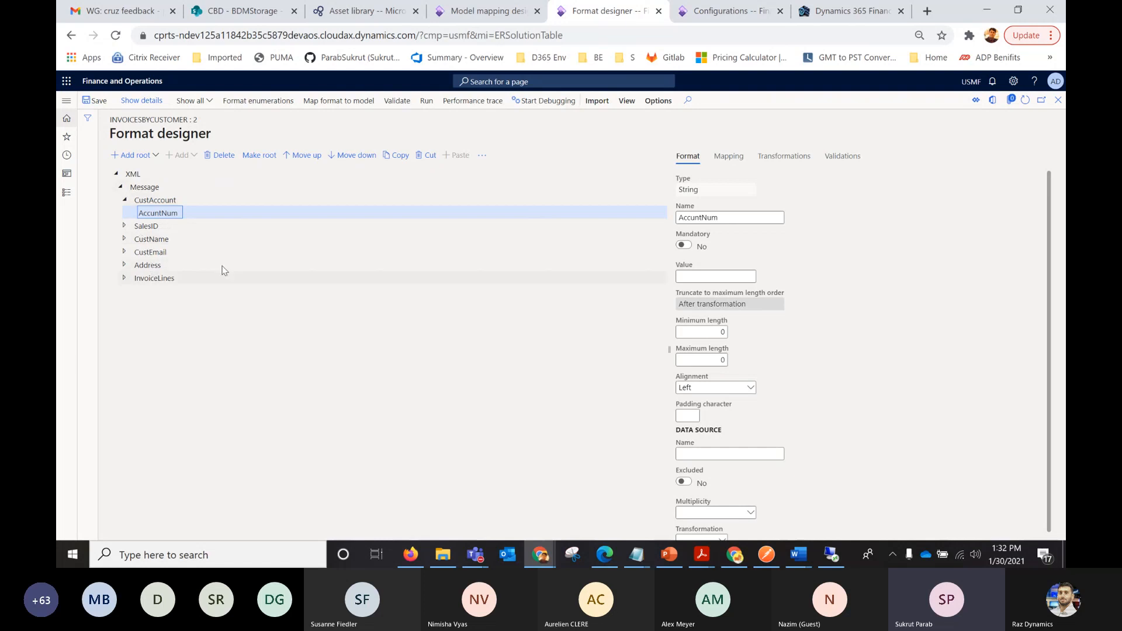
Examine the mapping of AccuntNum against the model's AccountNumber field and the fields under Invoice lines.
left_click(727, 161)
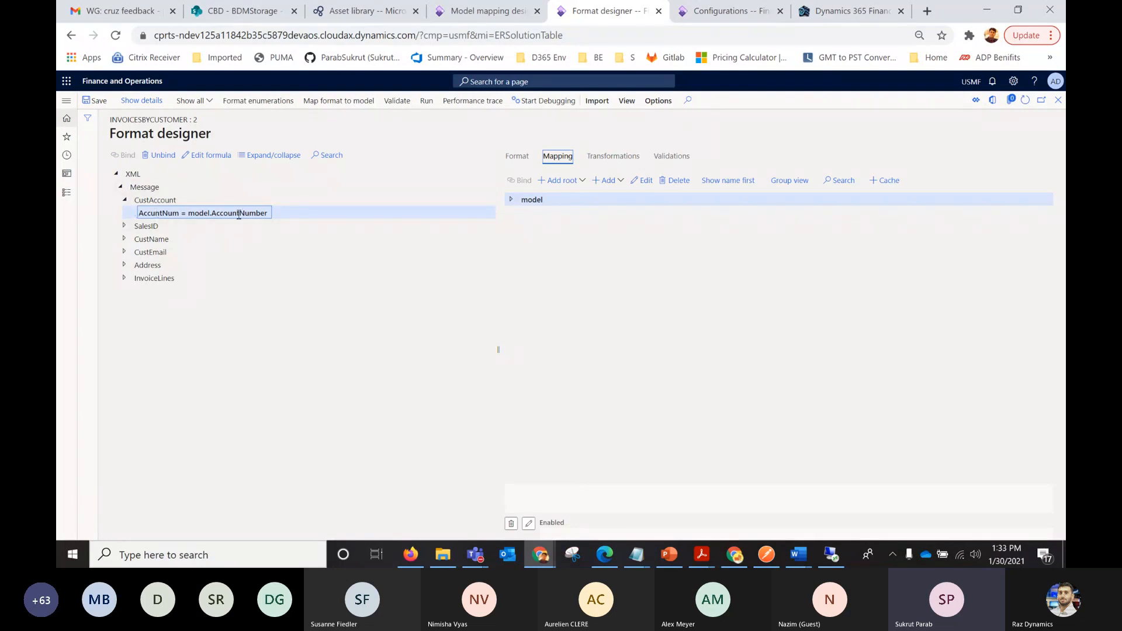
left_click(510, 201)
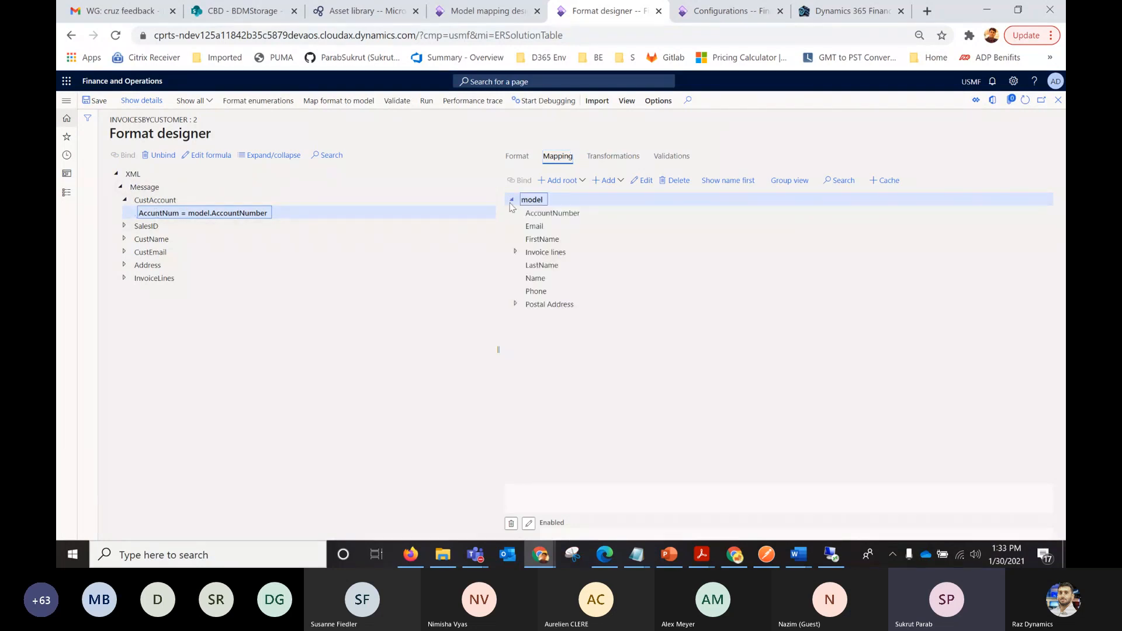
left_click(515, 253)
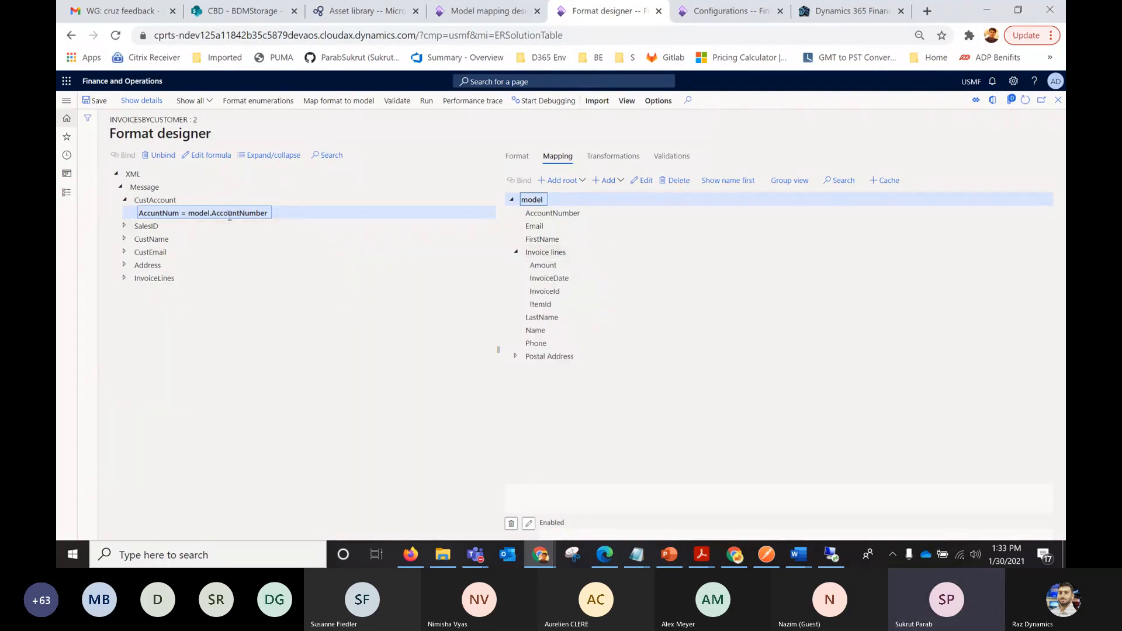
left_click(545, 214)
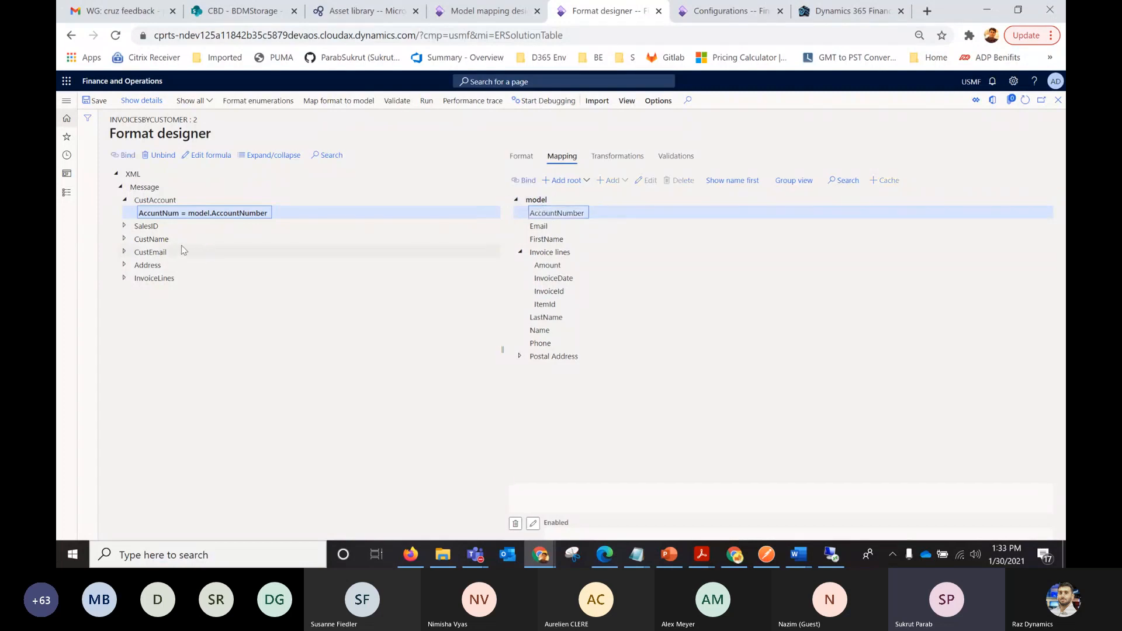
Examine the mappings of ItemId, InvoiceId and InvDate under InvoiceLines against the model's Invoice lines record list.
left_click(124, 280)
left_click(129, 291)
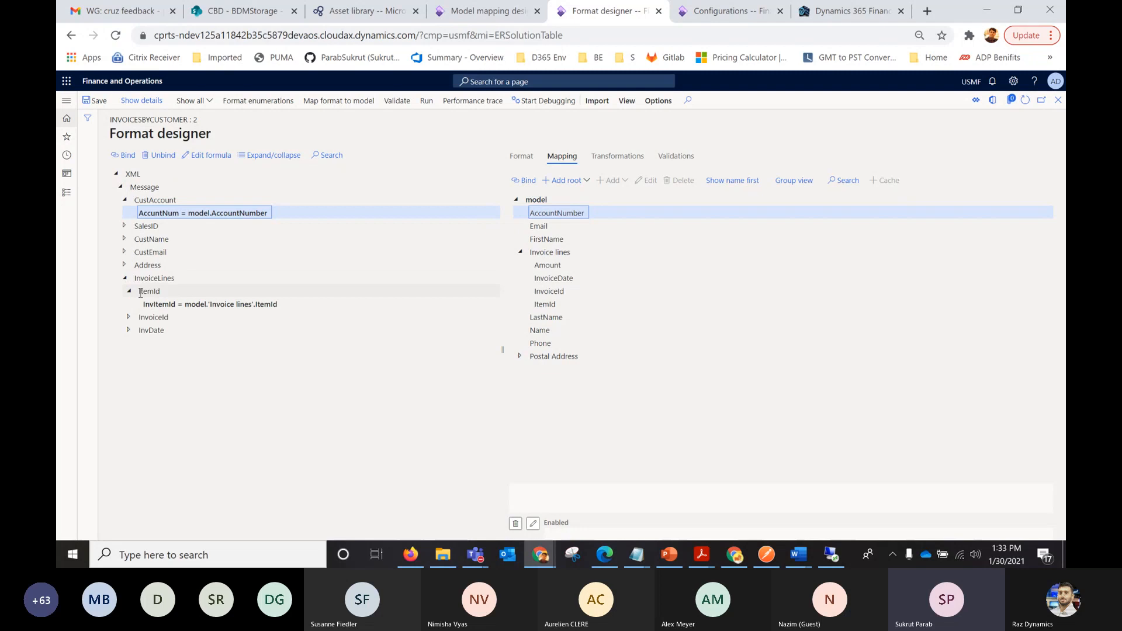
left_click(129, 319)
left_click(130, 345)
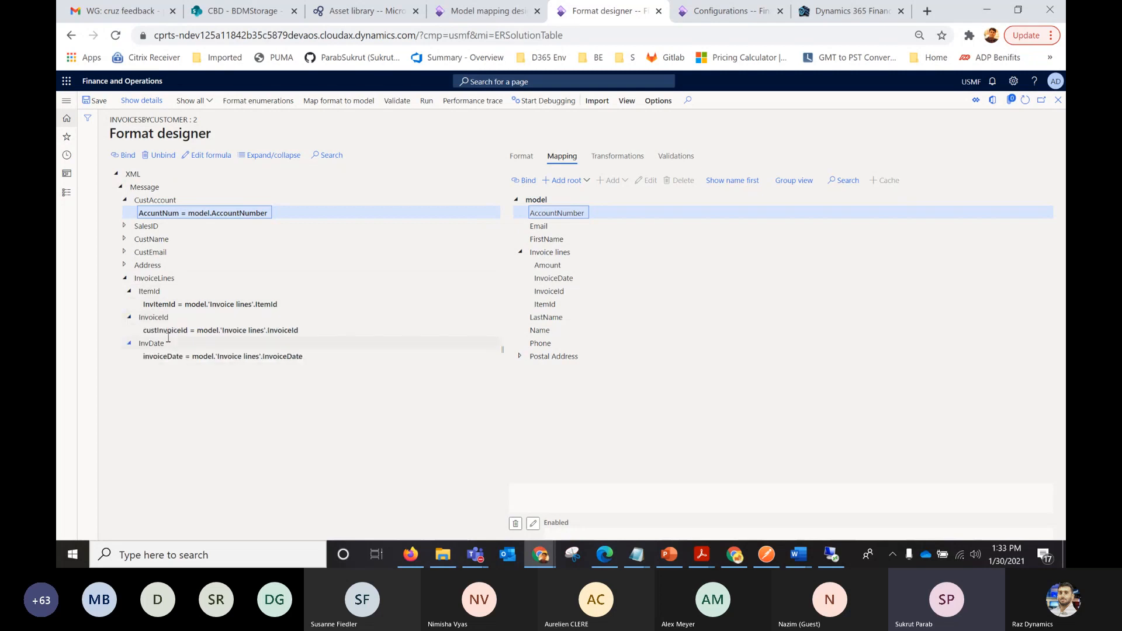
left_click(550, 253)
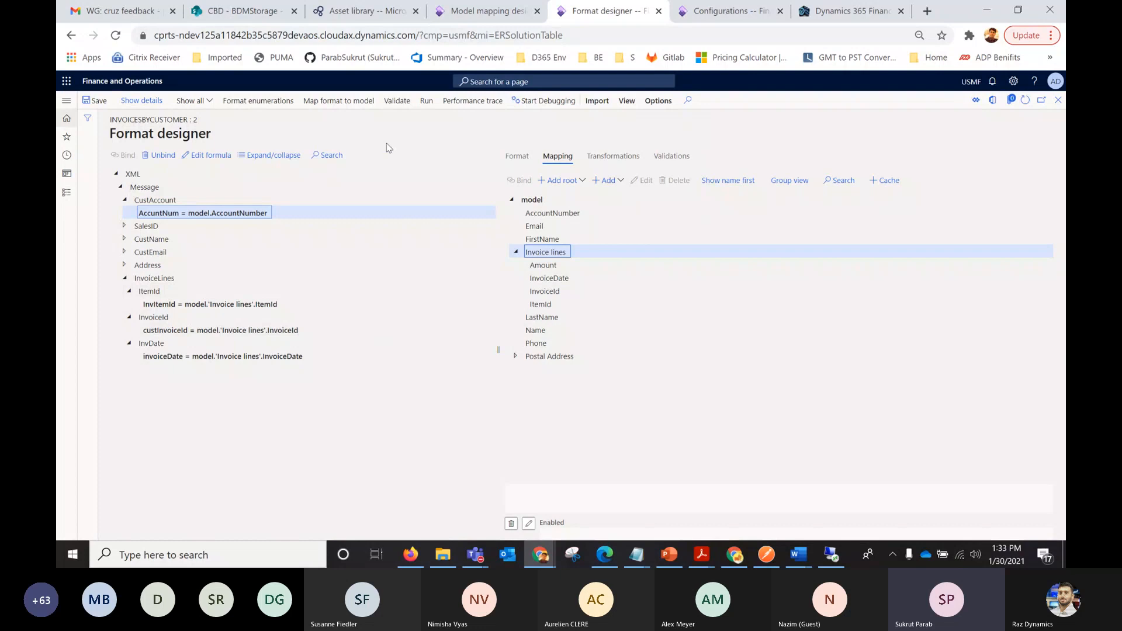
Run the InvoicesByCustomer format, keeping the customer invoice journal filtered to the preset sales order.
left_click(431, 107)
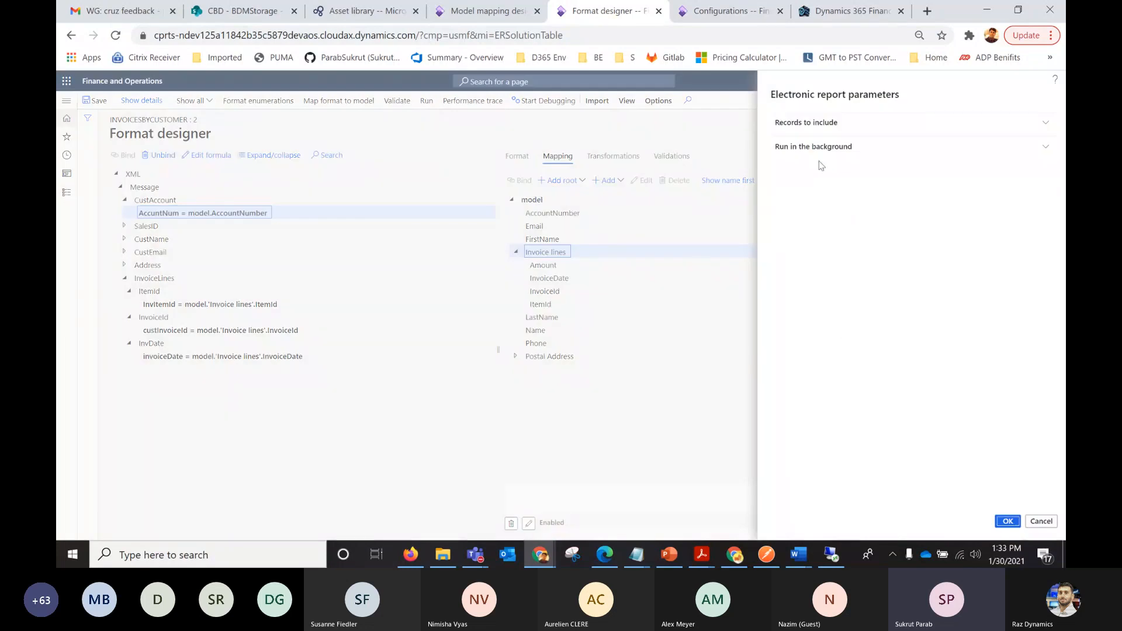
left_click(801, 124)
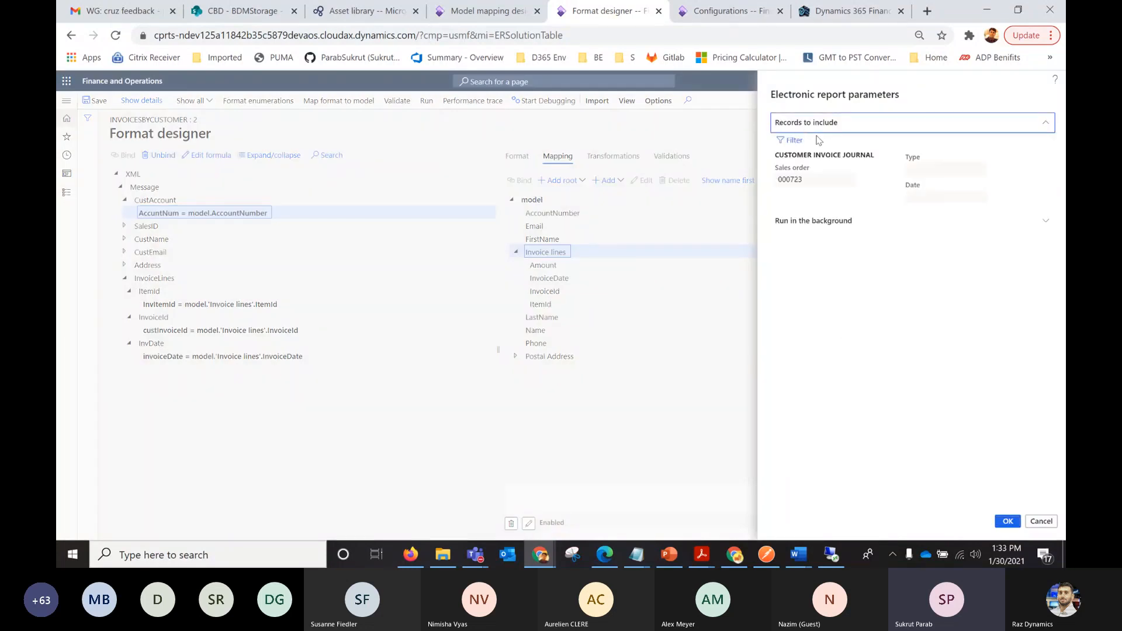
left_click(811, 179)
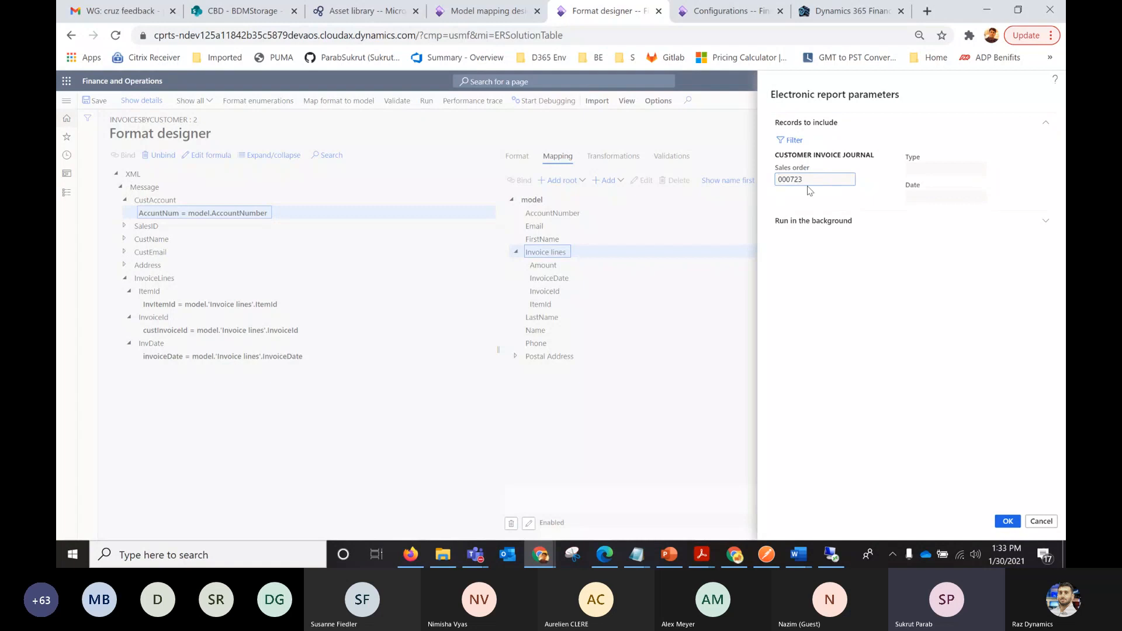
double_click(810, 179)
left_click(1006, 521)
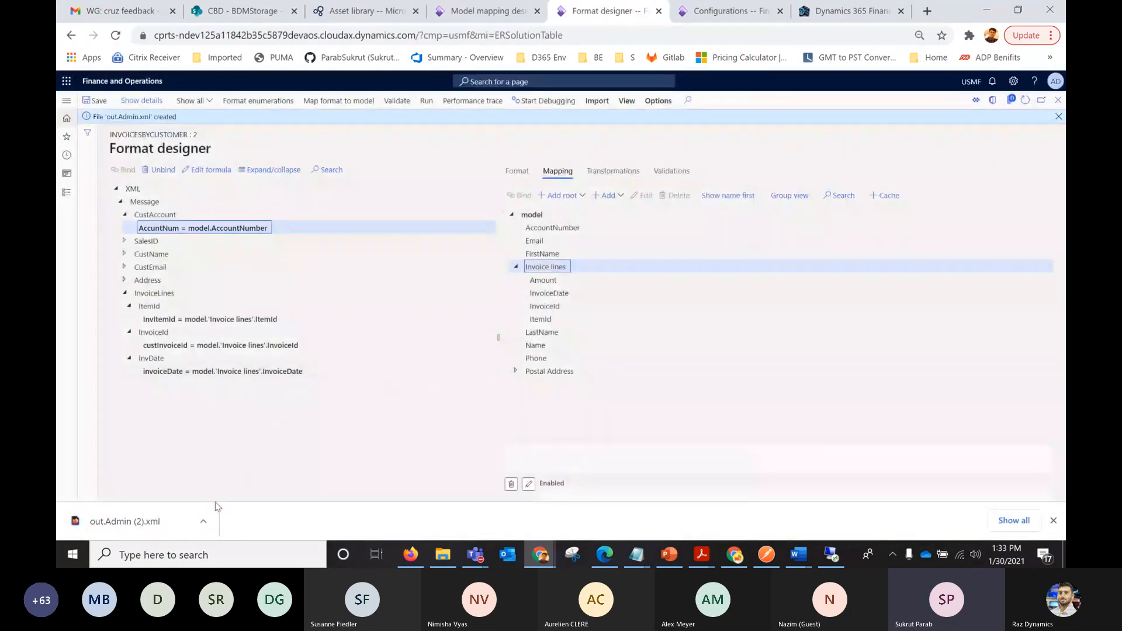
Open the generated out.Admin (2).xml in Firefox and examine its customer, address and invoice line elements.
left_click(203, 525)
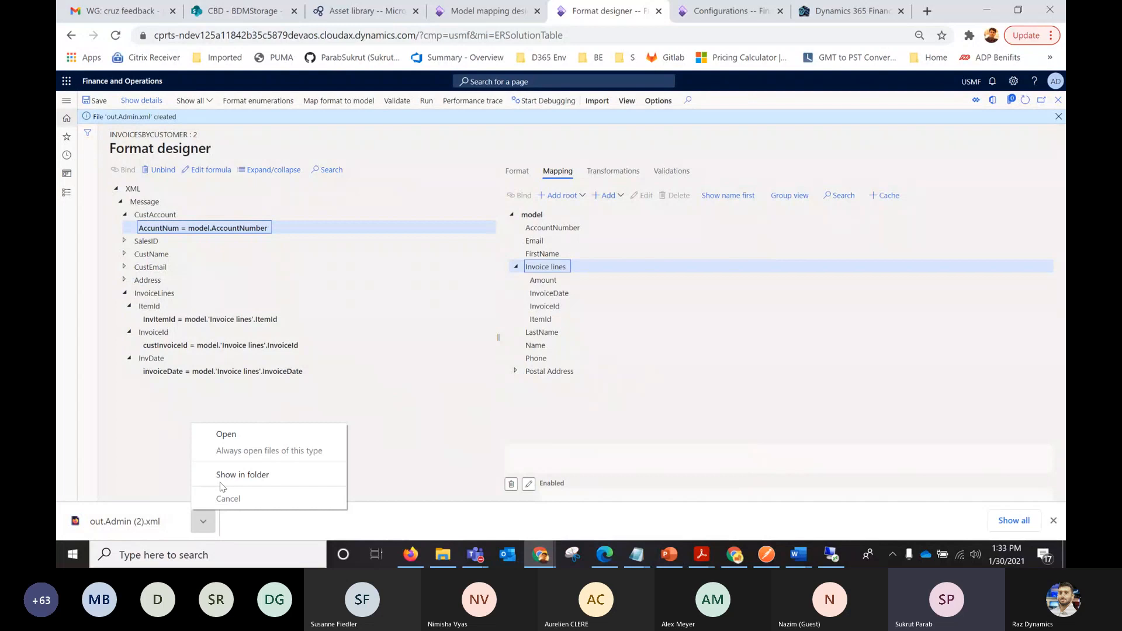
left_click(238, 441)
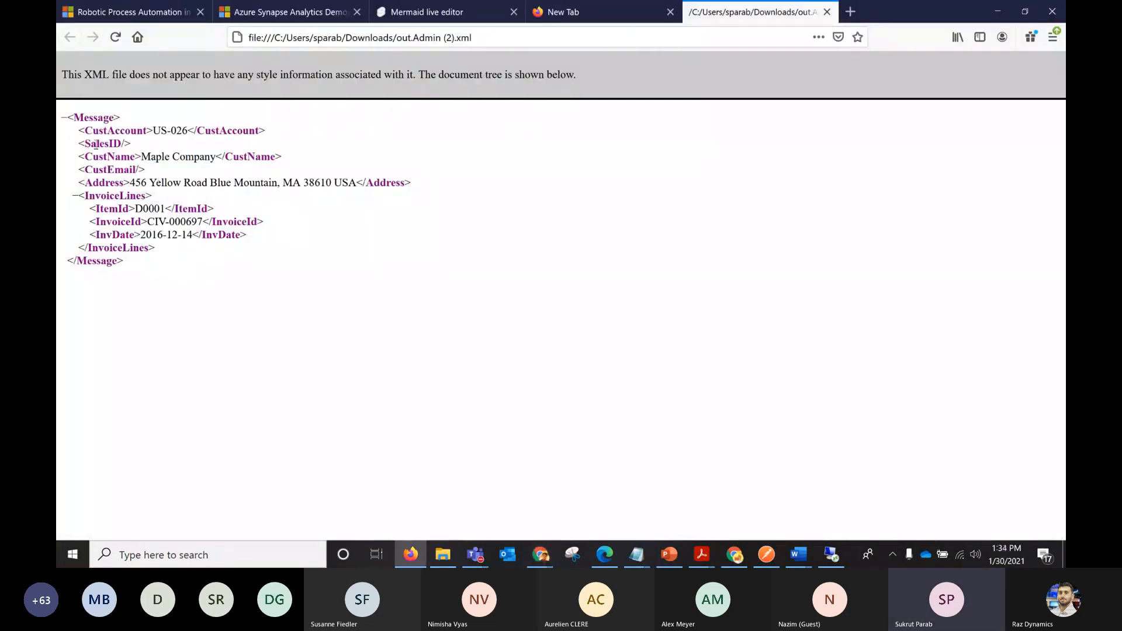
left_click_drag(79, 129, 202, 144)
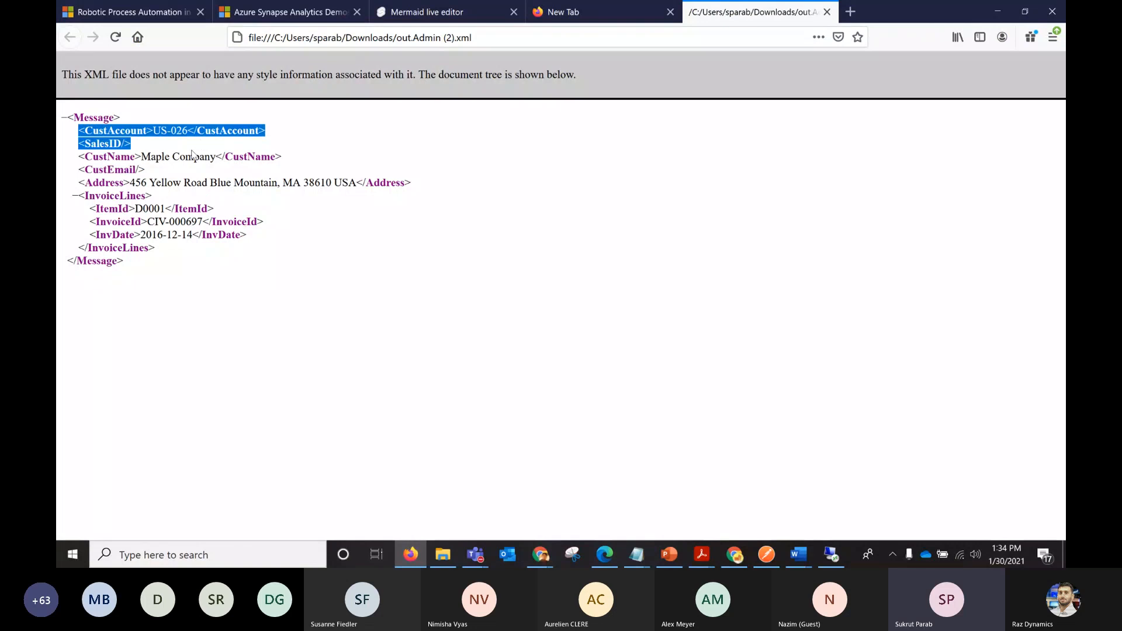
left_click_drag(99, 156, 115, 158)
left_click(124, 169)
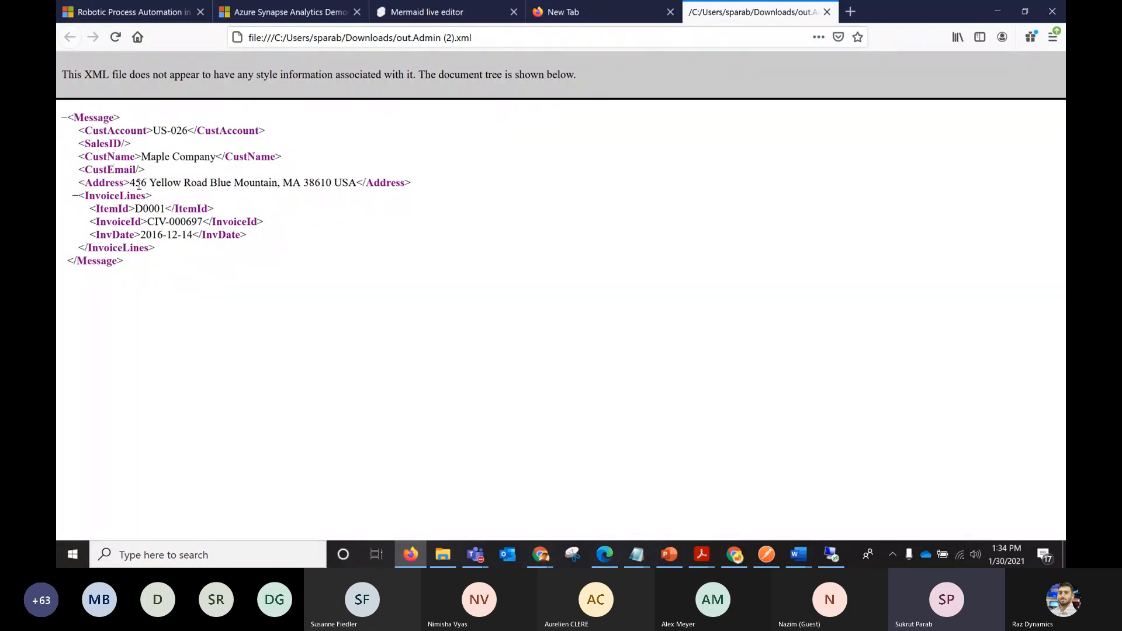
left_click_drag(136, 183, 375, 178)
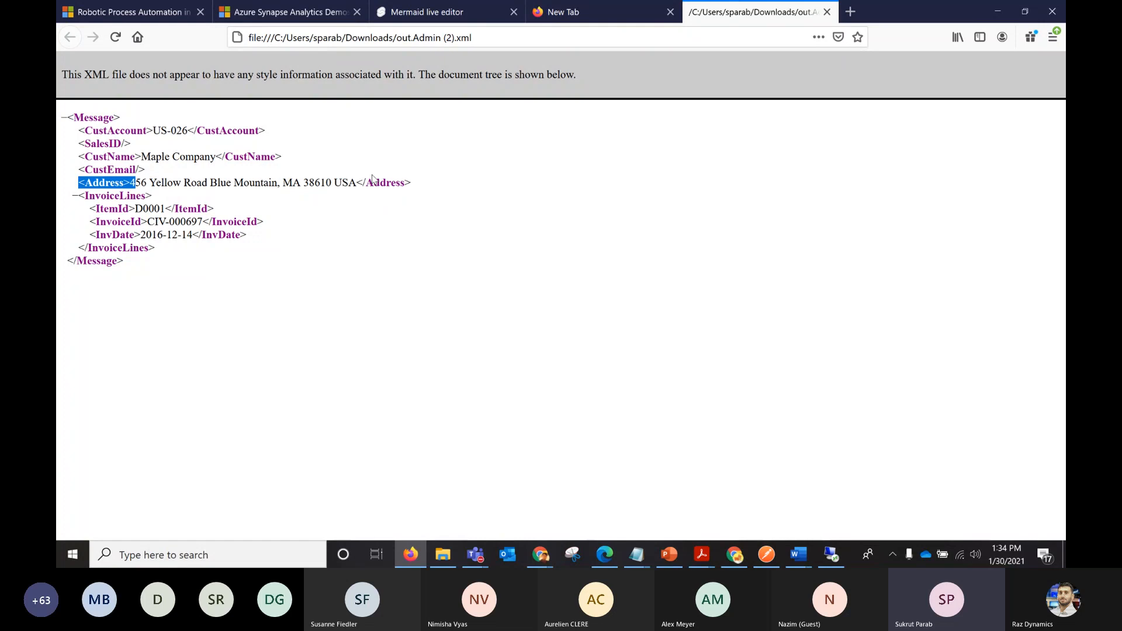
left_click(145, 209)
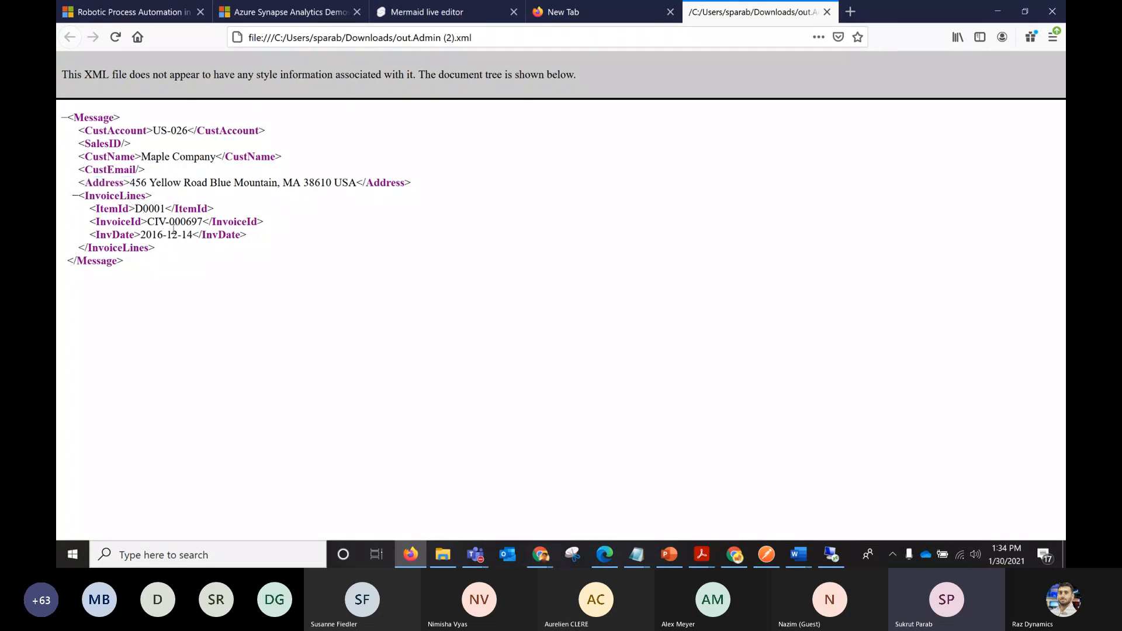
left_click_drag(146, 235, 193, 237)
left_click(178, 249)
Close the XML output and exit the format designer, returning to the InvoicesByCustomer configuration in Finance and Operations.
left_click(826, 12)
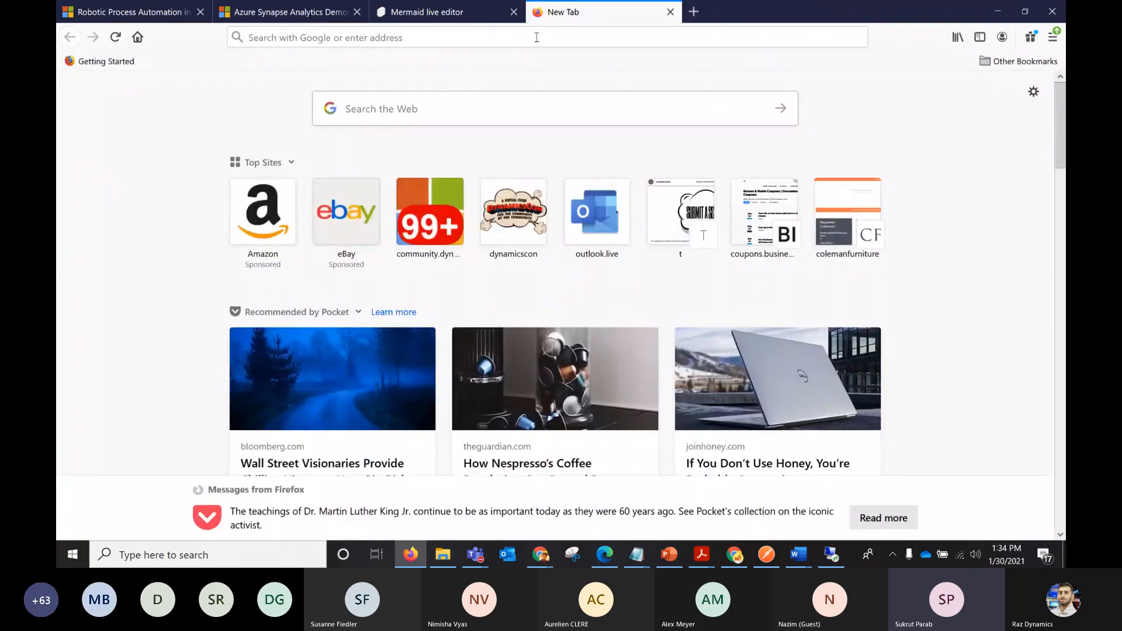
left_click(998, 11)
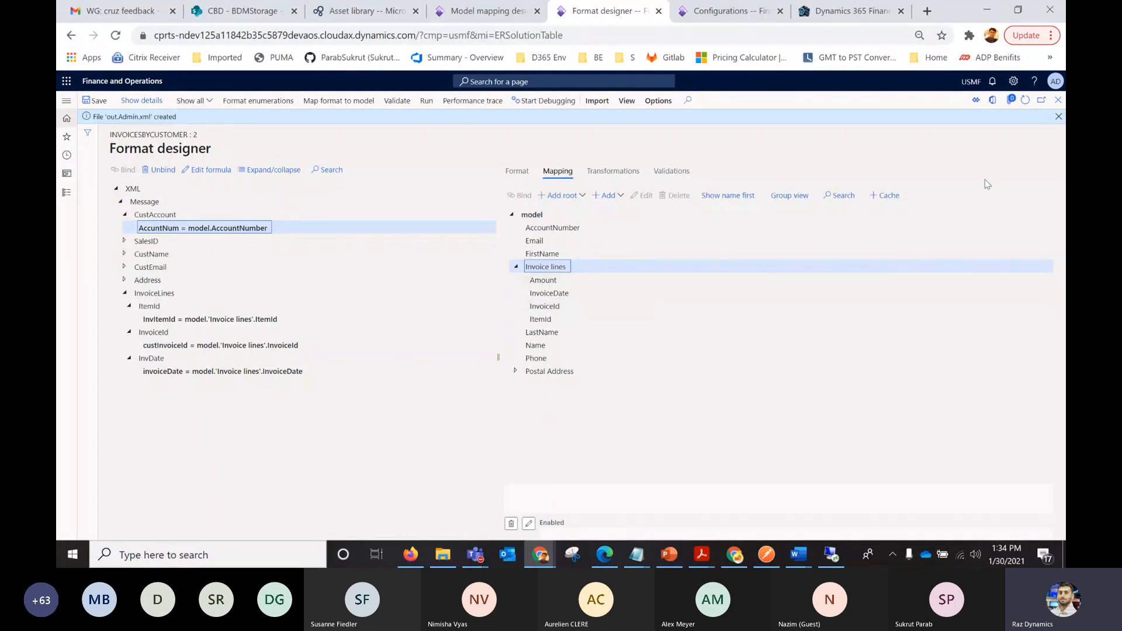
left_click(1057, 116)
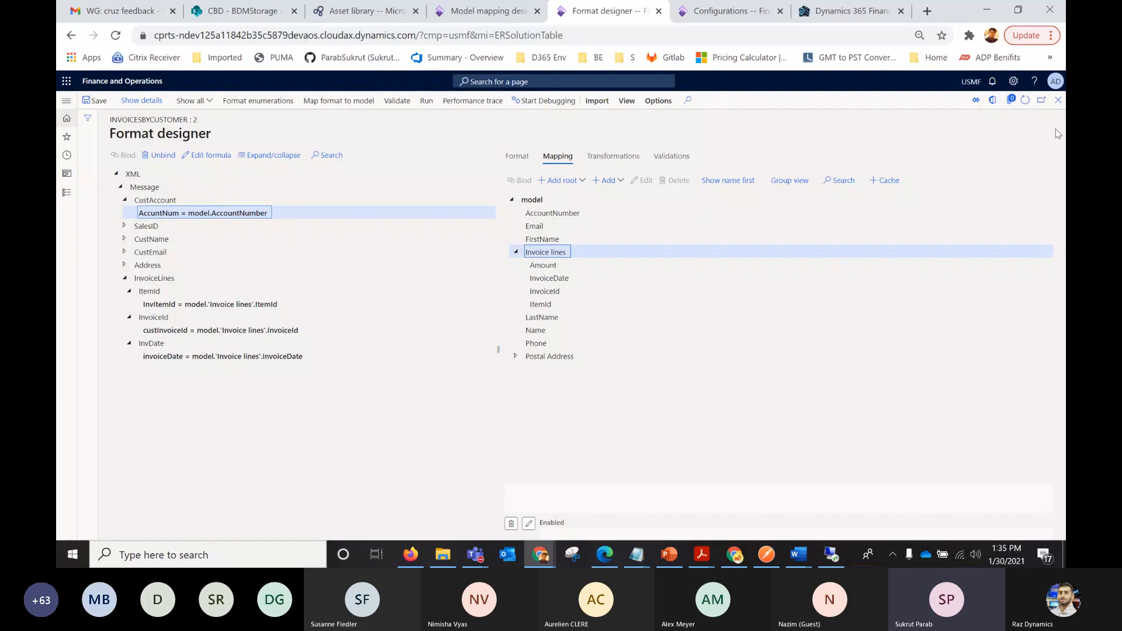
left_click(1058, 100)
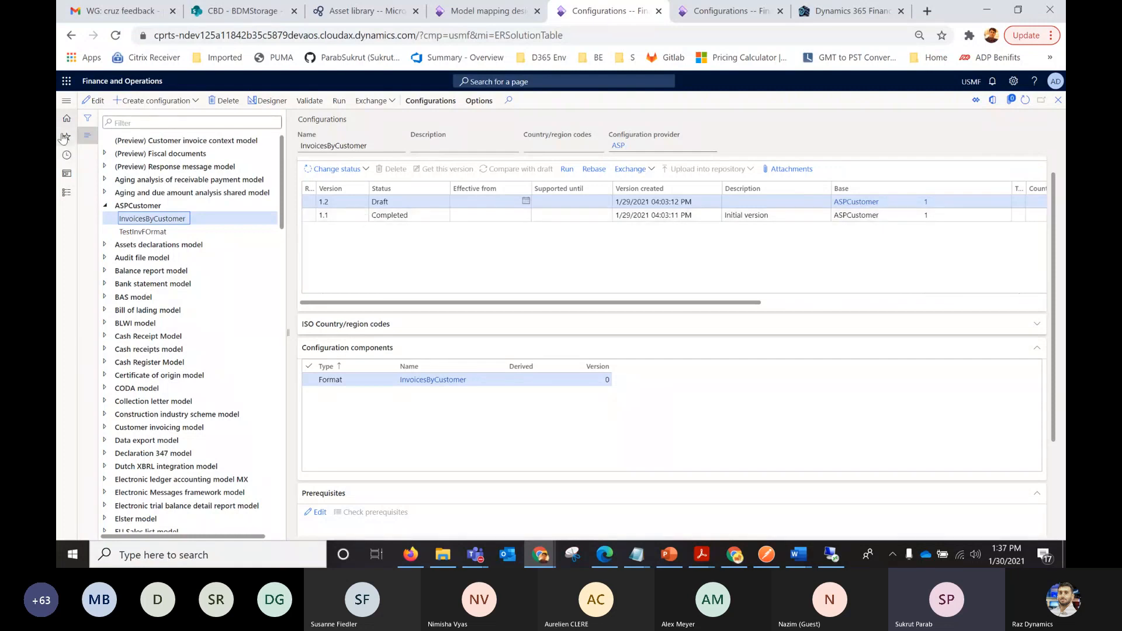
Open Feature management and filter the not-enabled features by names containing "Business".
left_click(67, 102)
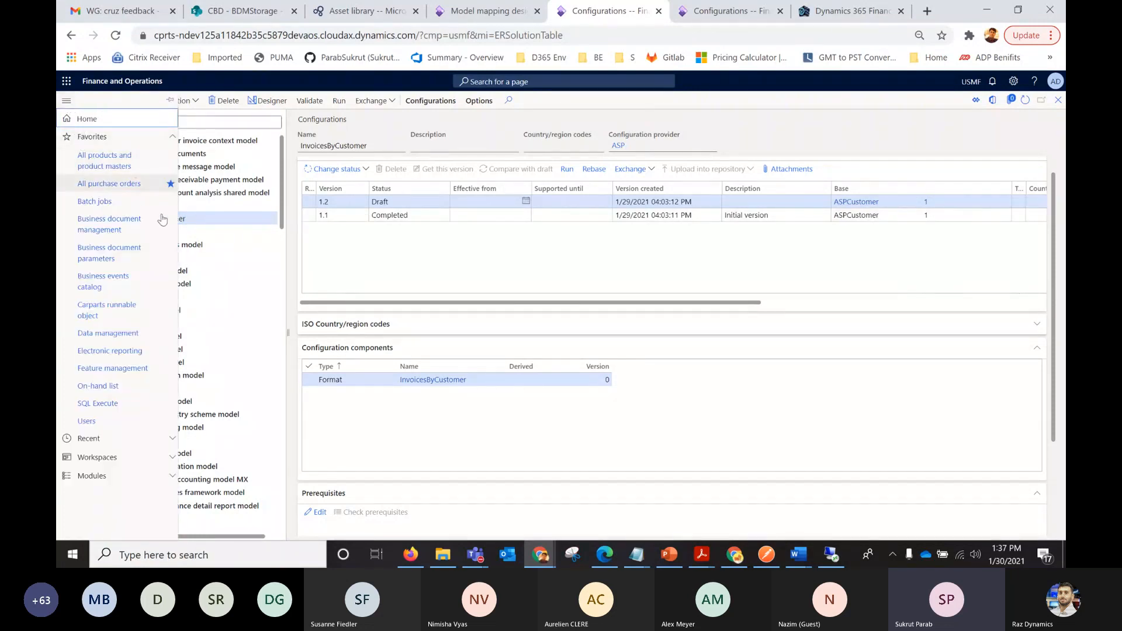
left_click(120, 370)
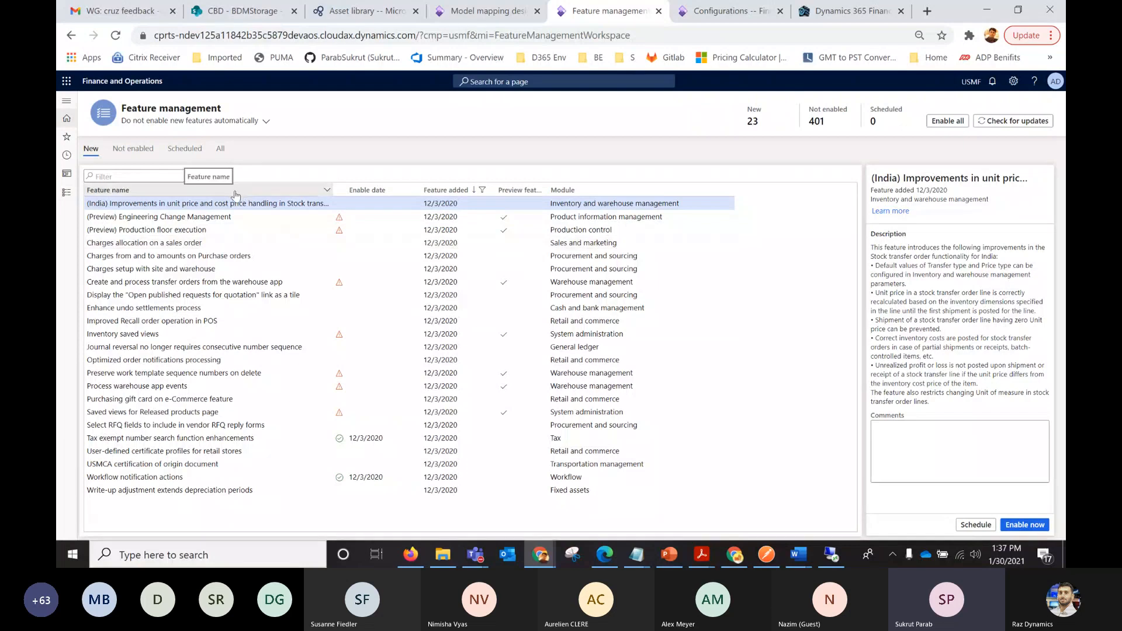
left_click(132, 148)
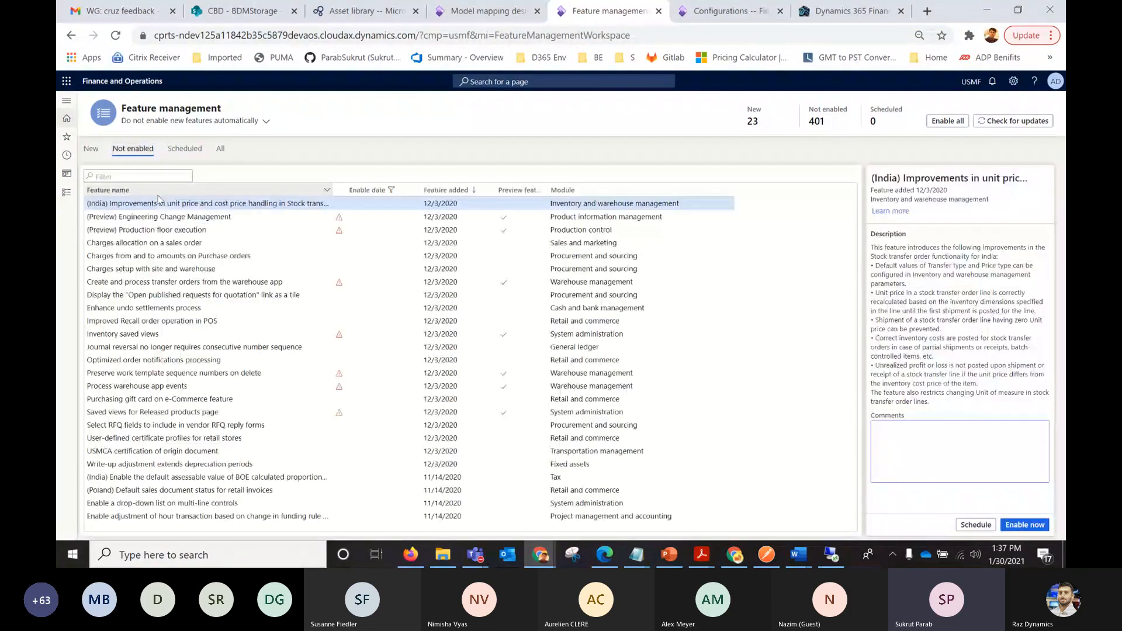
left_click(152, 193)
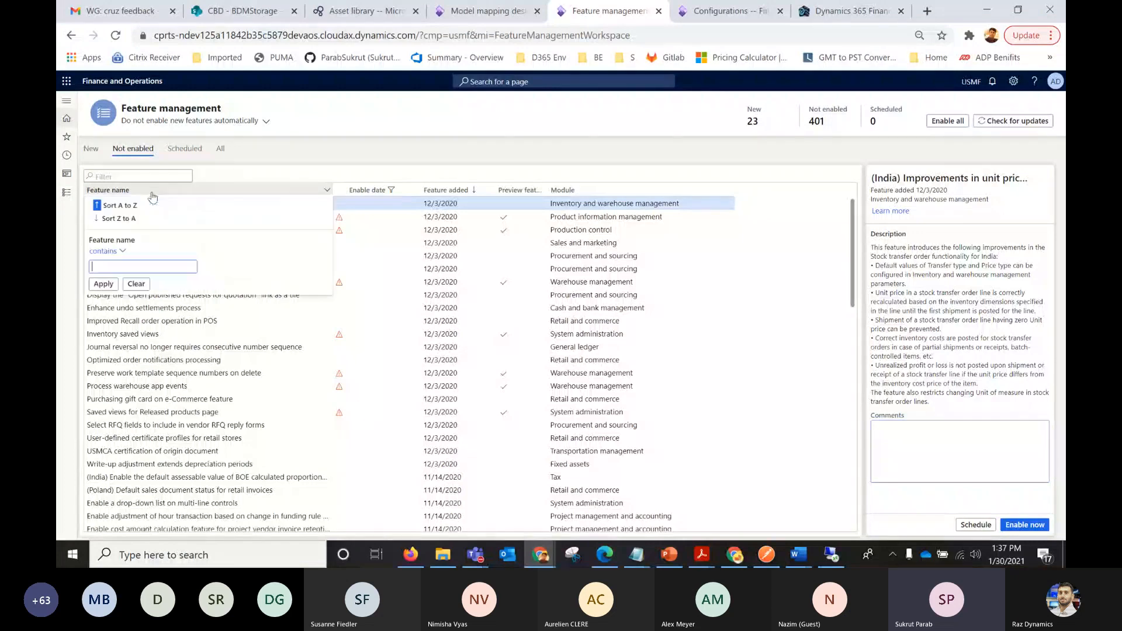
type("Businesss")
key("Return")
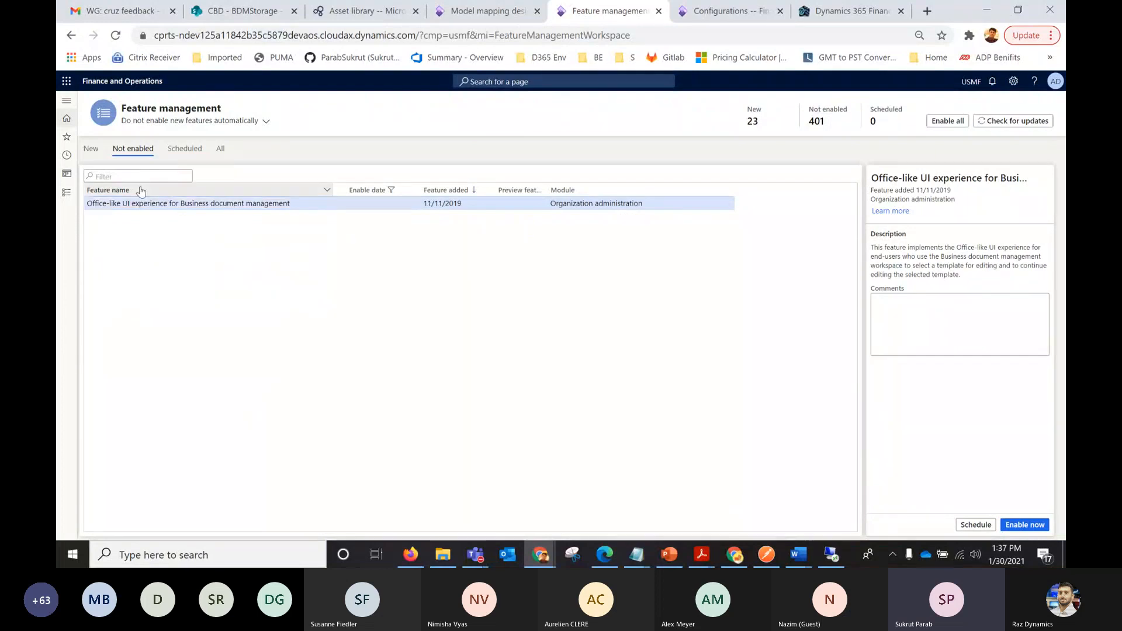
Filter all features by names containing "business" and view the details of the Business document management feature.
left_click(139, 191)
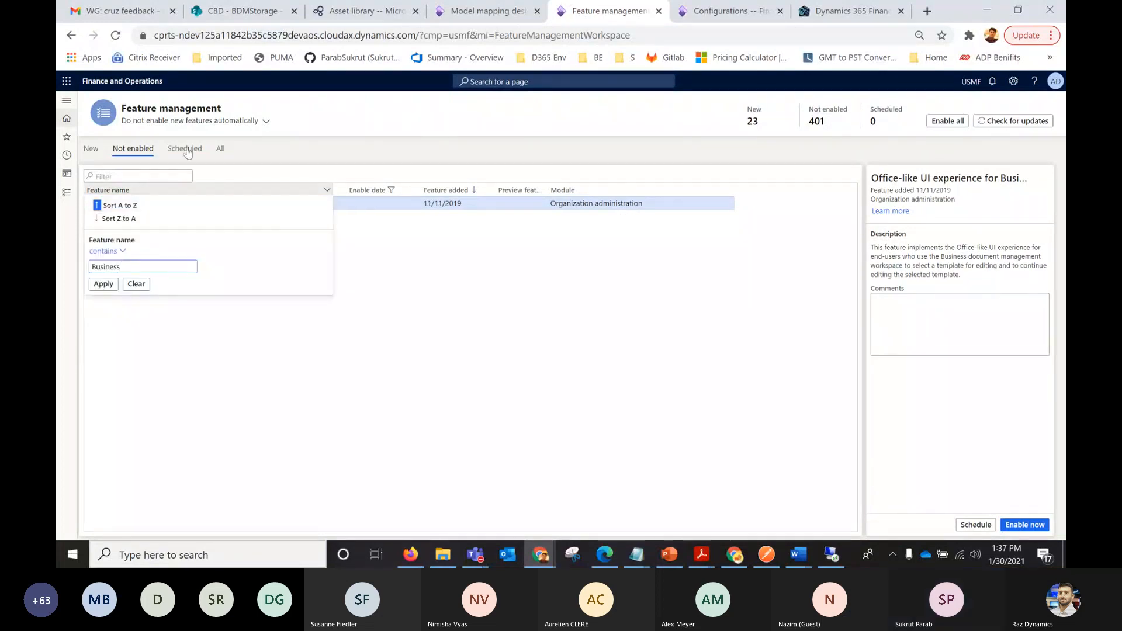
left_click(220, 151)
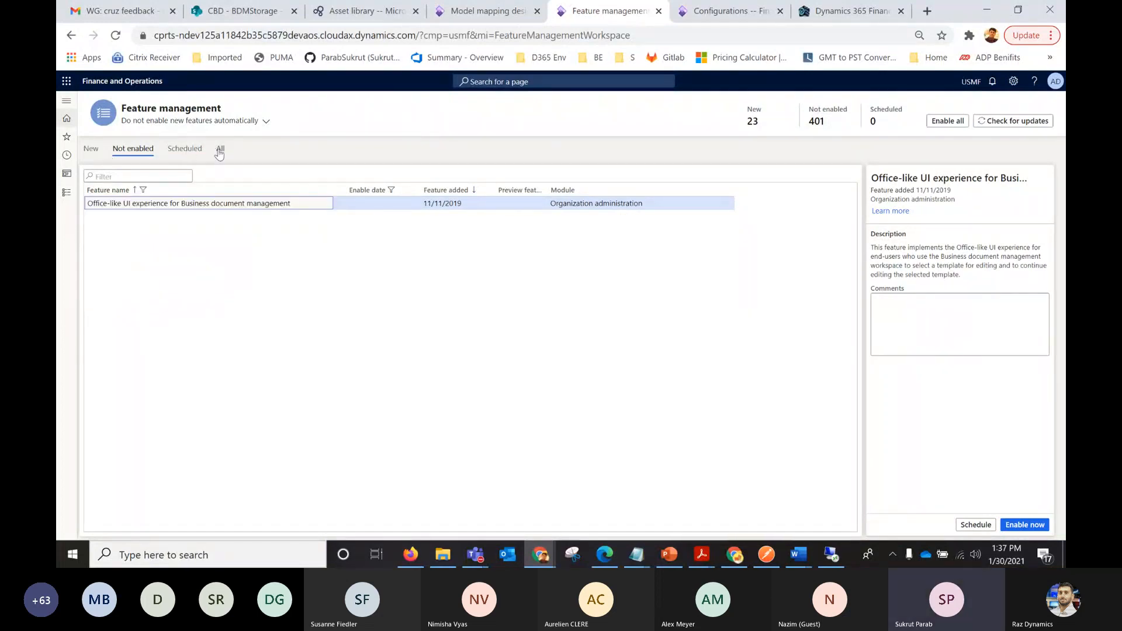
left_click(219, 150)
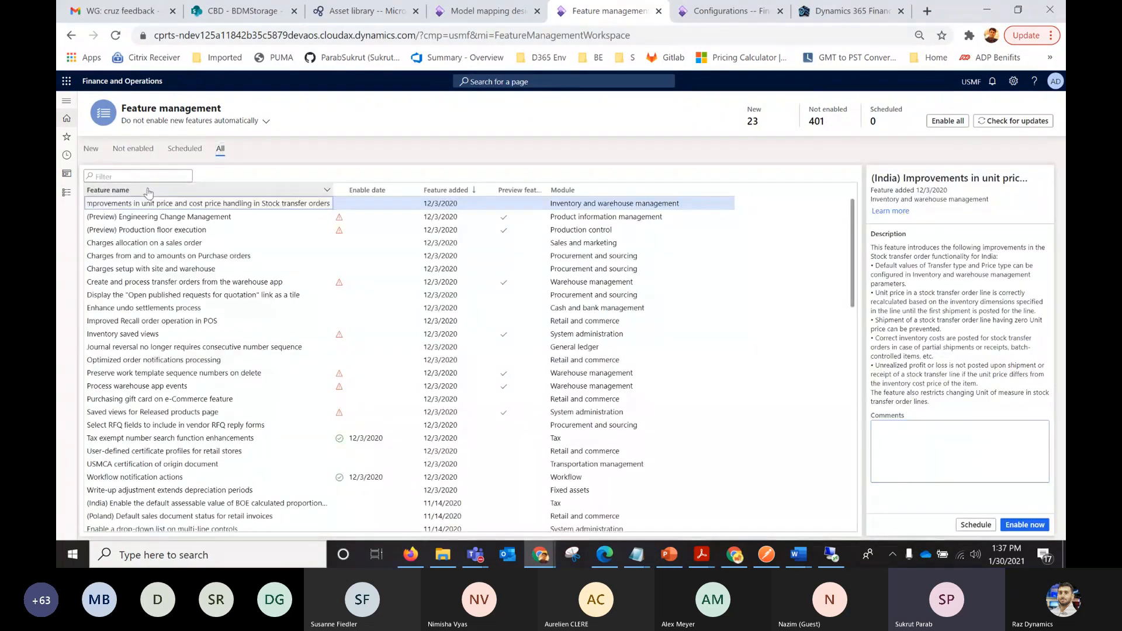
left_click(149, 192)
type("business")
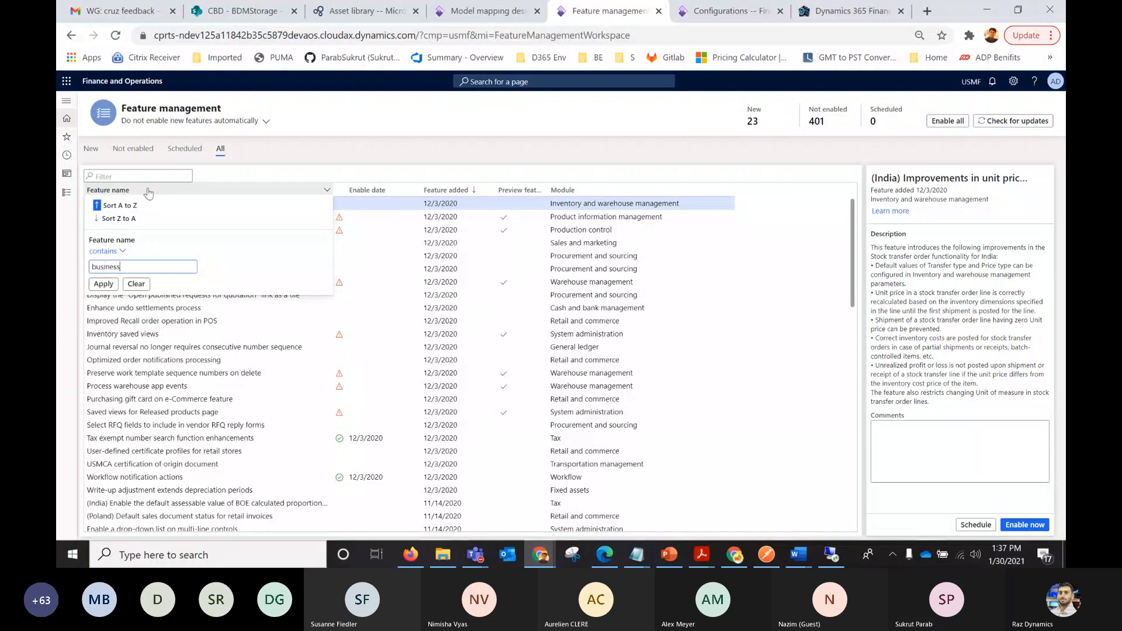
key("Return")
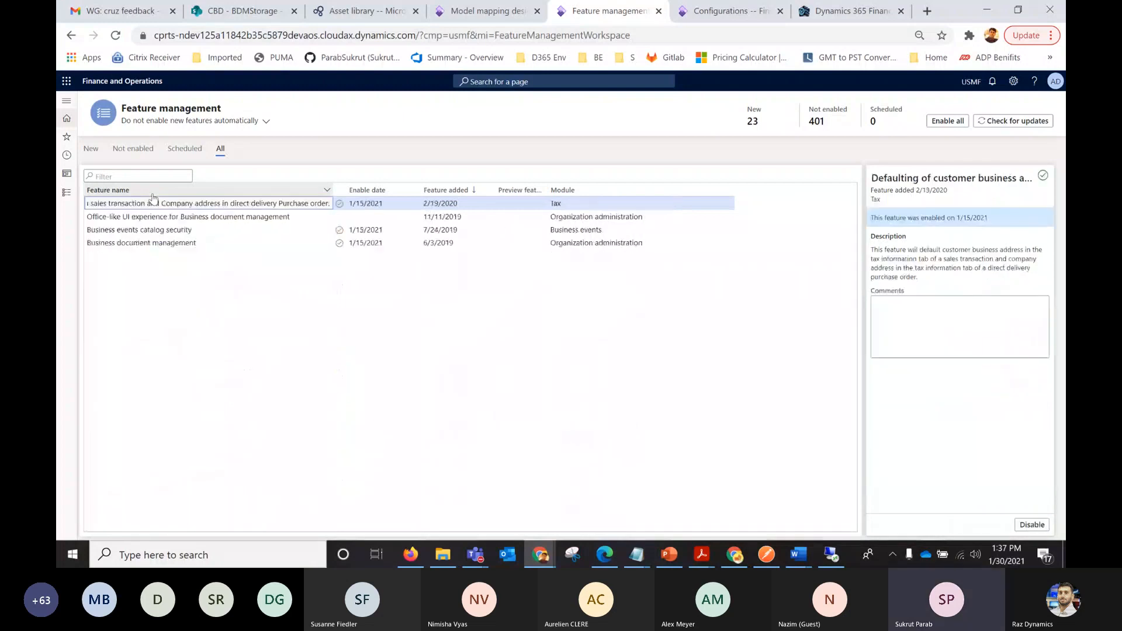
left_click(149, 242)
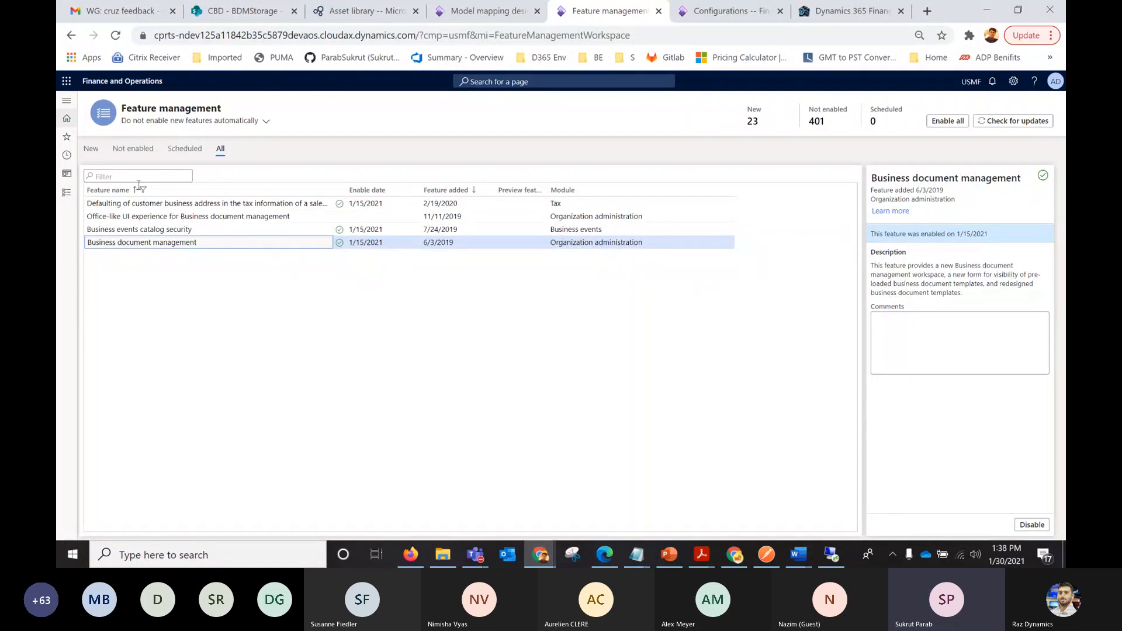
Open the Business document management workspace and browse its list of templates.
left_click(67, 102)
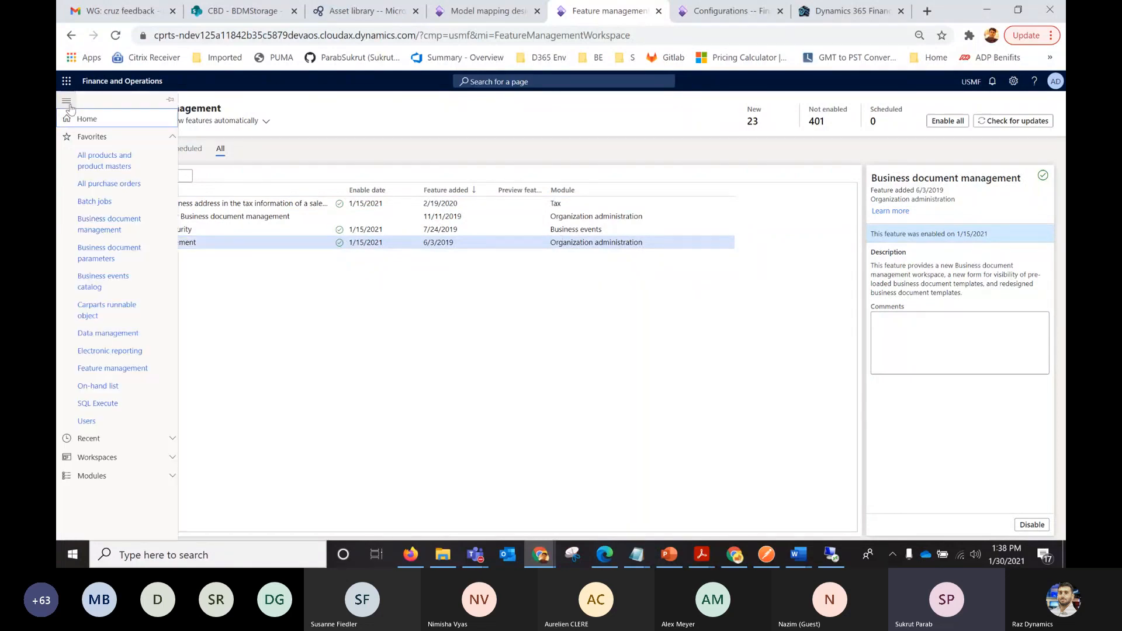
left_click(92, 228)
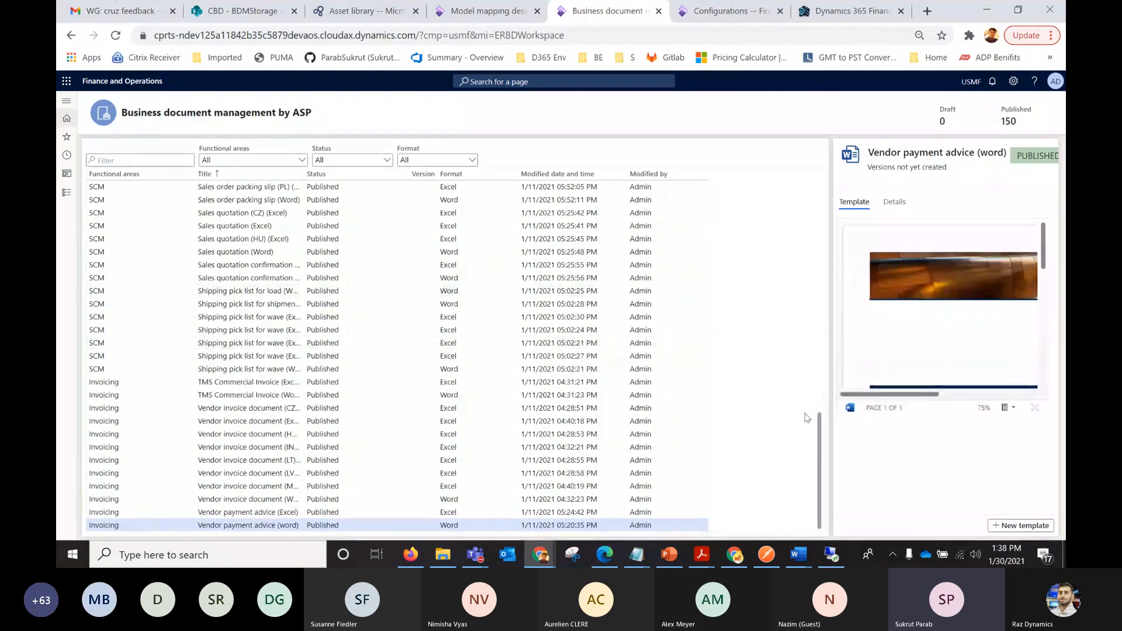
mouse_move(819, 437)
left_mouse_down()
mouse_move(819, 418)
mouse_move(818, 447)
left_mouse_up()
scroll(819, 452, "up", 12)
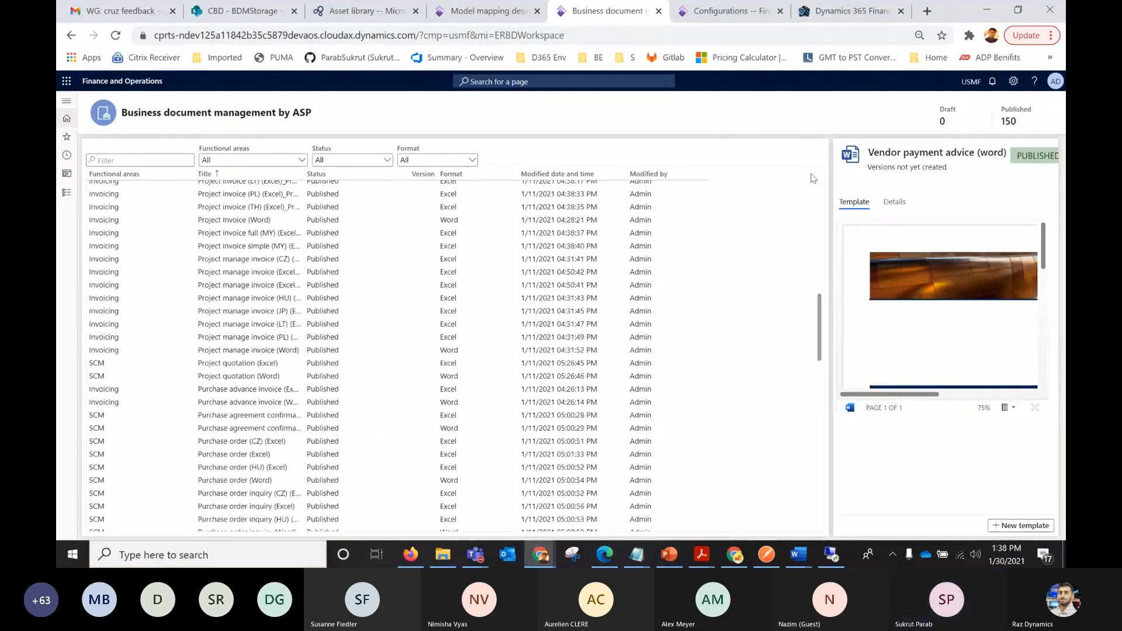
Leave the MyCustomerInvoice model mapping designer without saving changes and open the Electronic reporting workspace.
left_click(490, 14)
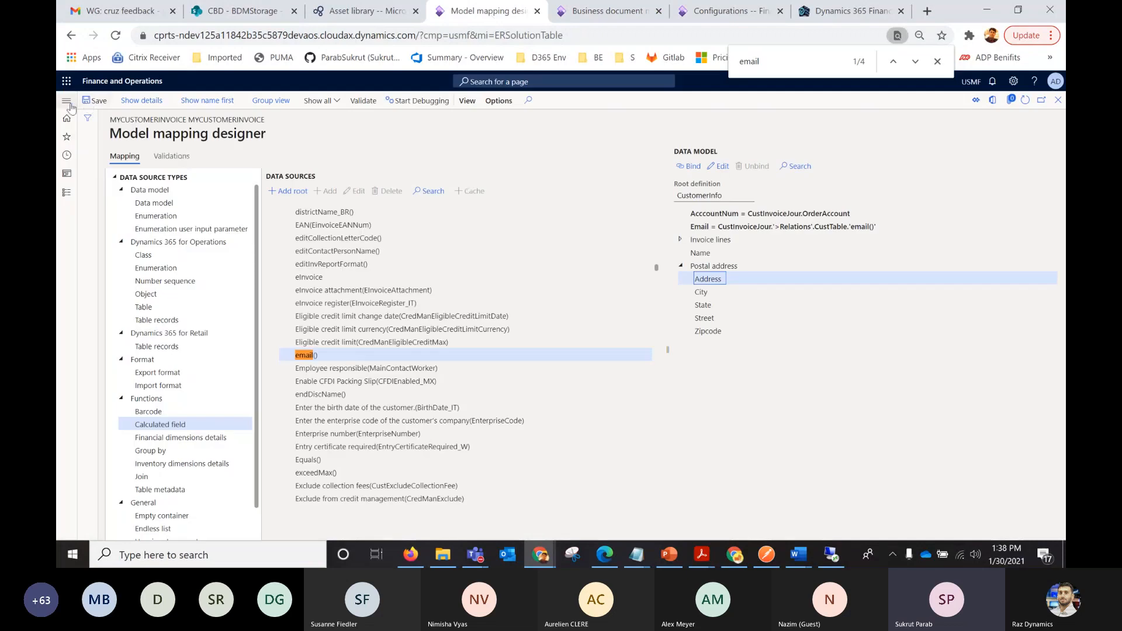
left_click(65, 103)
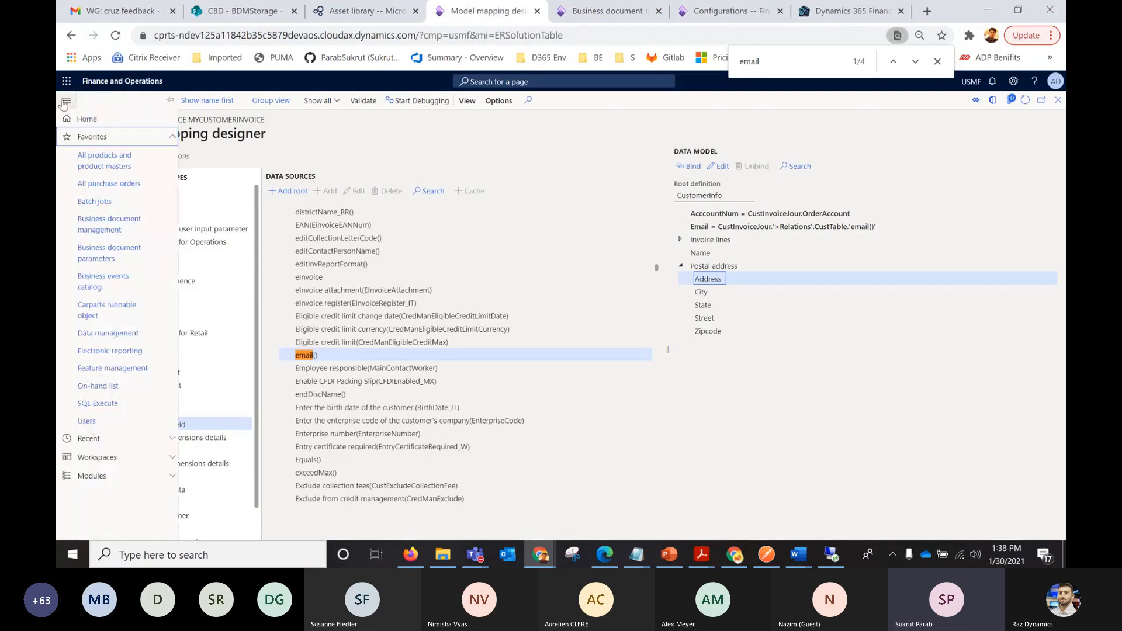
left_click(109, 351)
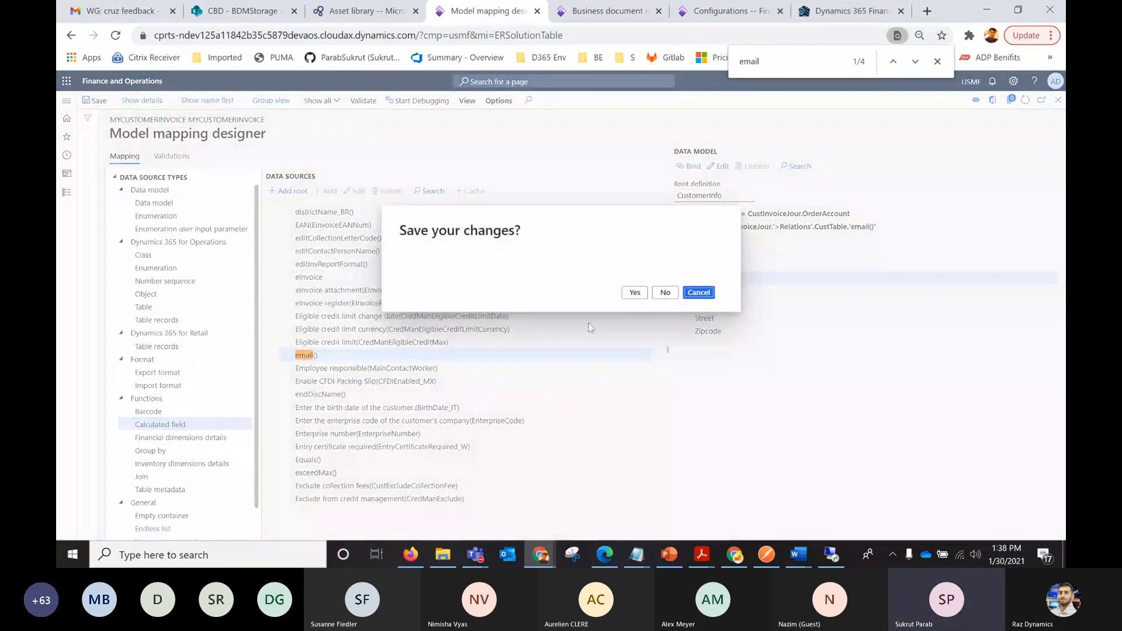
left_click(666, 293)
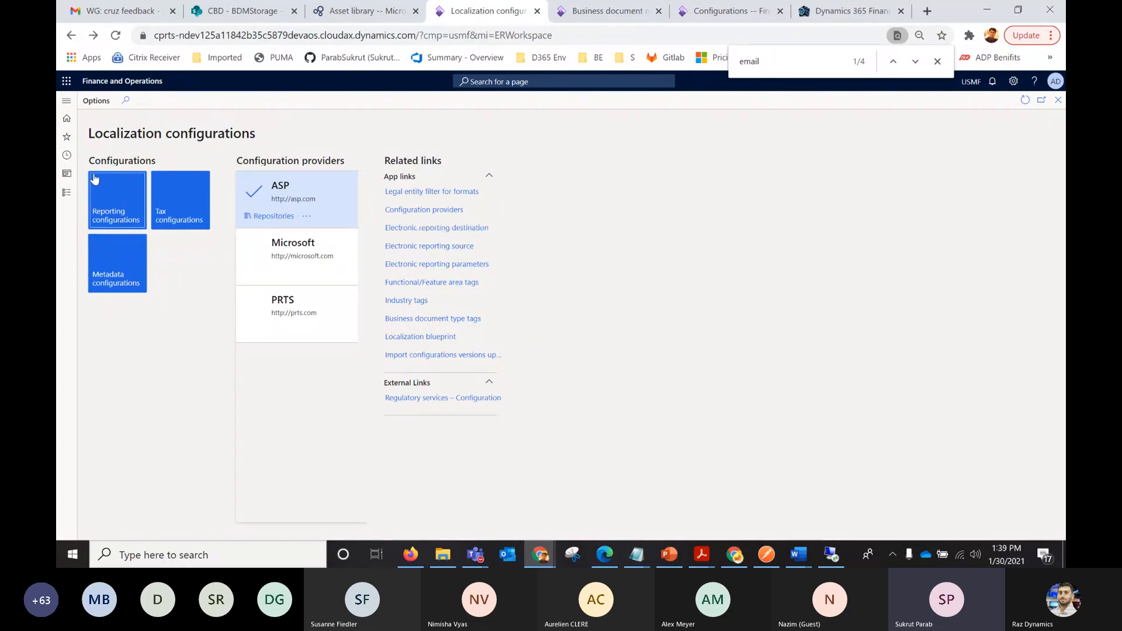
Open the Accounts receivable parameters and dismiss the browser's "email" page search.
left_click(66, 104)
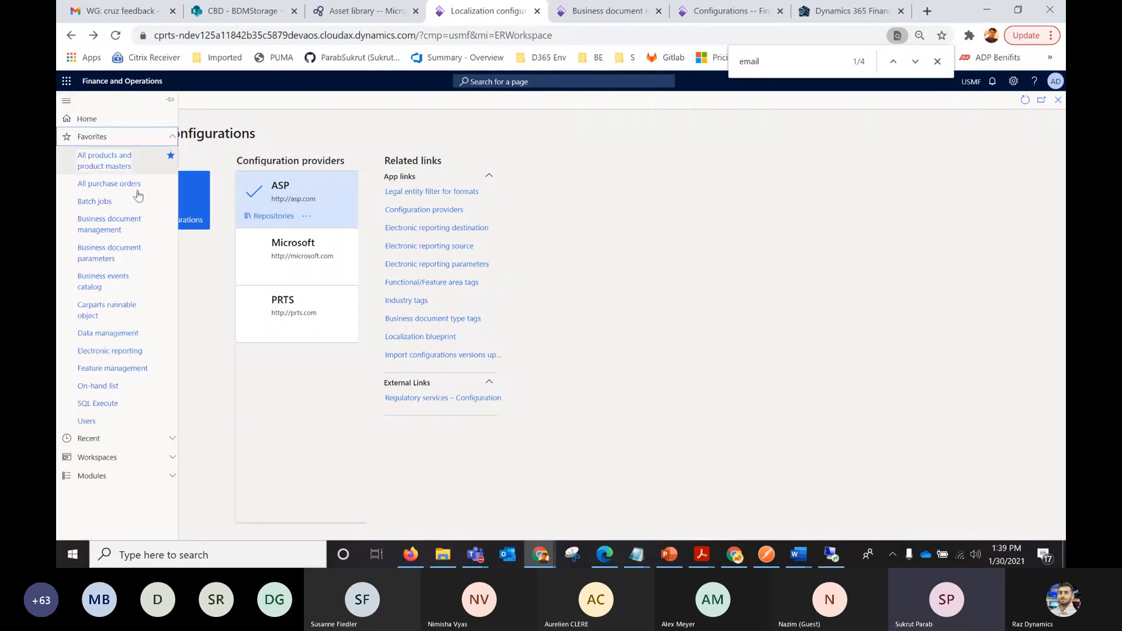
left_click(91, 476)
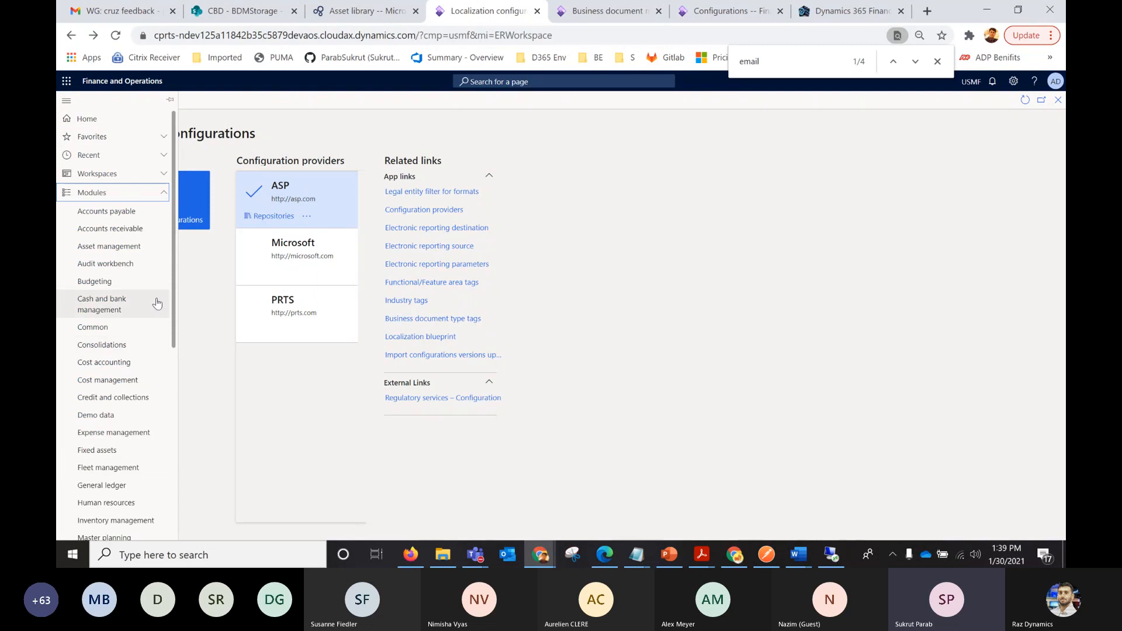
left_click(135, 229)
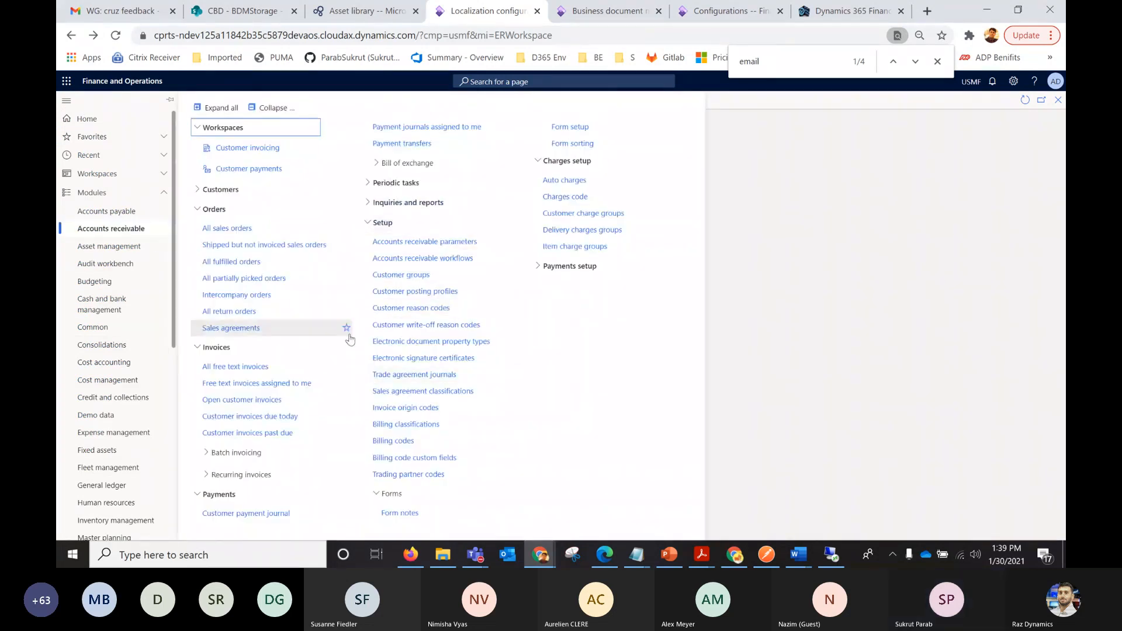
left_click(468, 242)
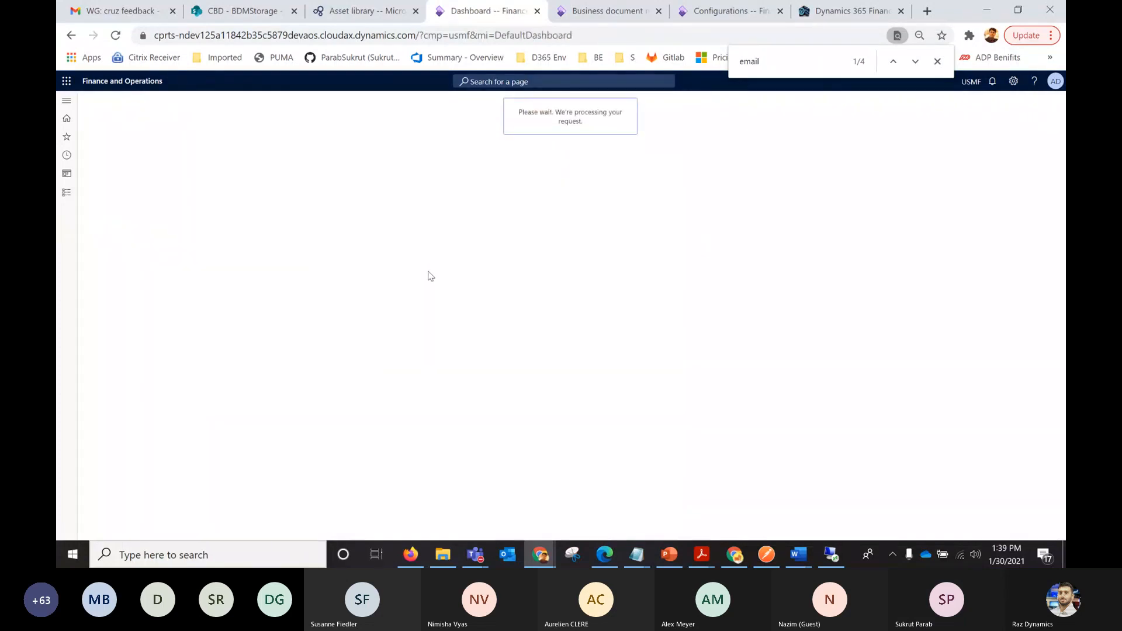
left_click(938, 61)
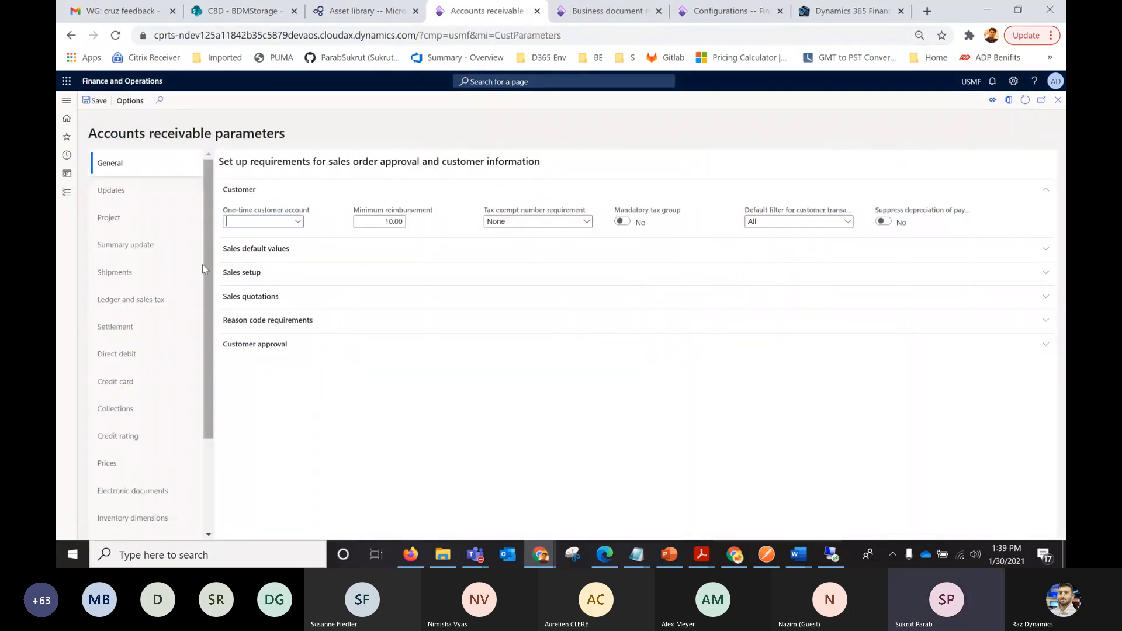
Open the print management setup from the Accounts receivable form setup.
left_click(69, 102)
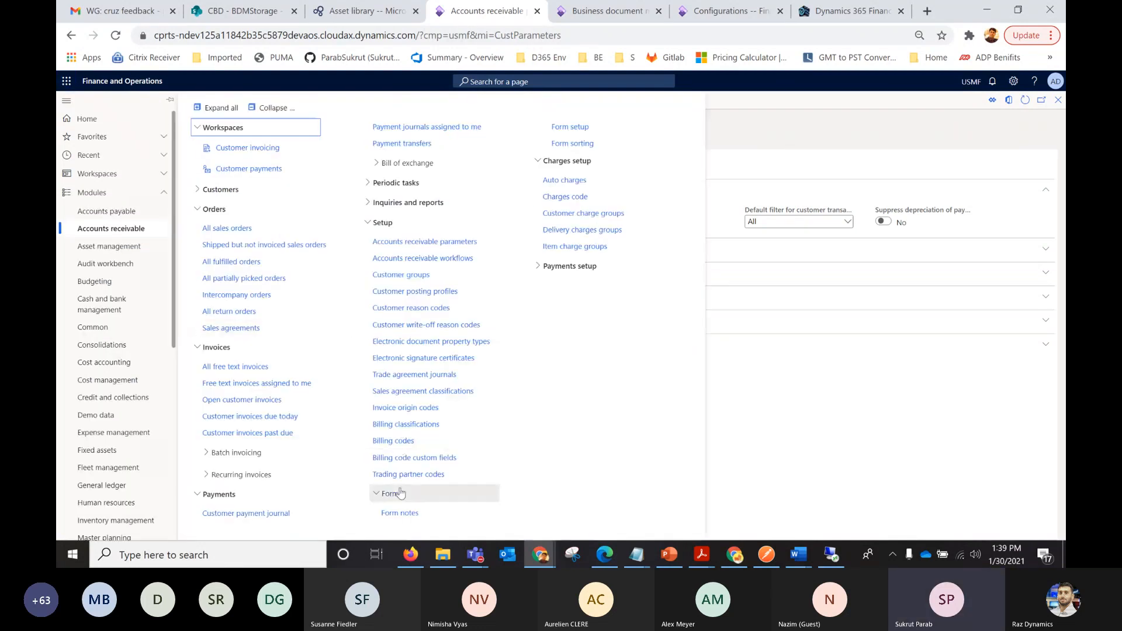
left_click(594, 127)
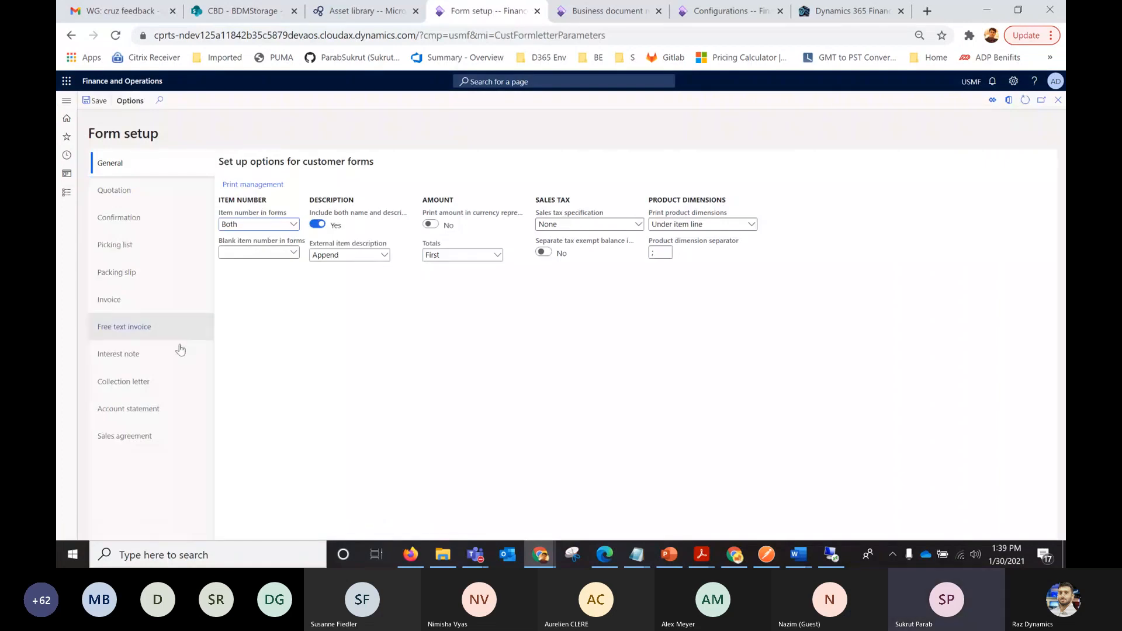
left_click(242, 186)
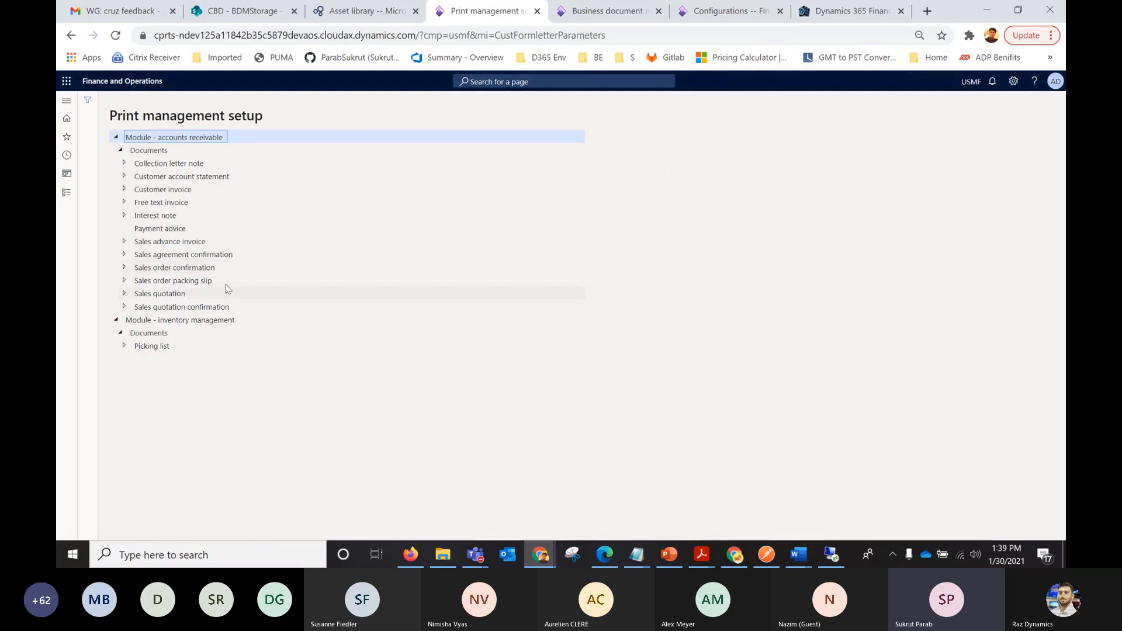
Browse the report formats for the free text invoice's default Original record and choose FreeTextInvoice_New.
left_click(123, 204)
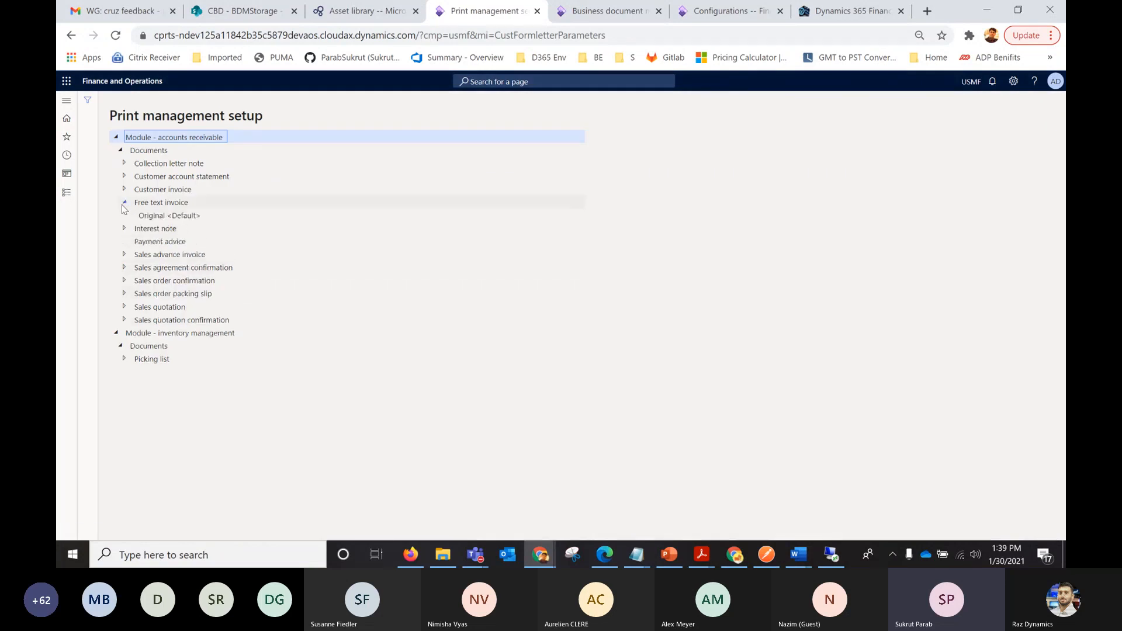
left_click(152, 216)
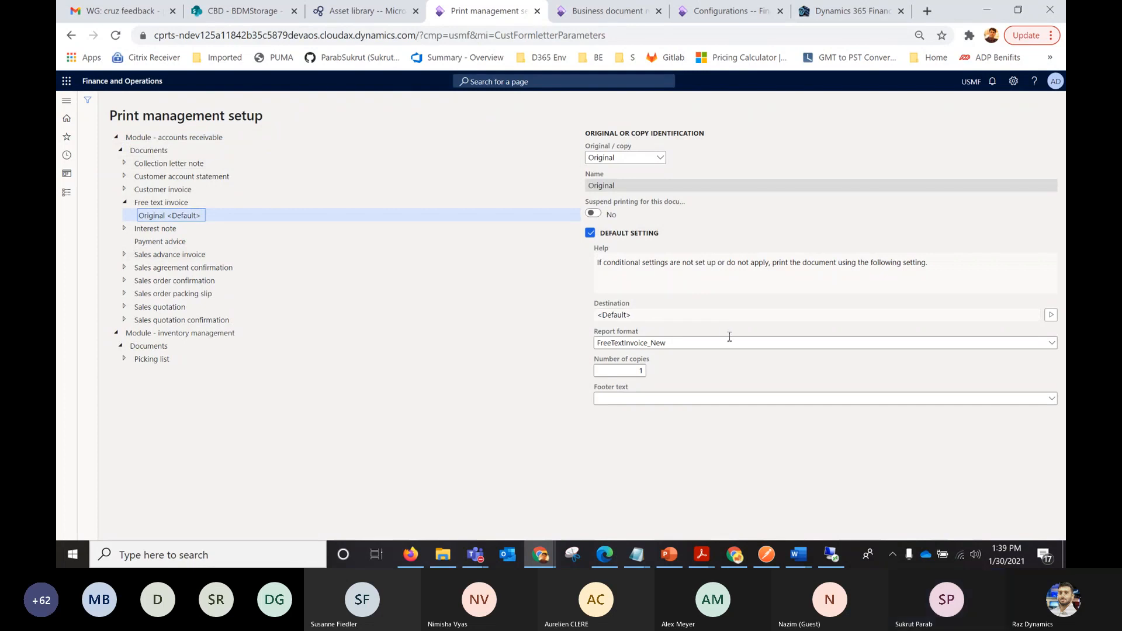
left_click(1051, 344)
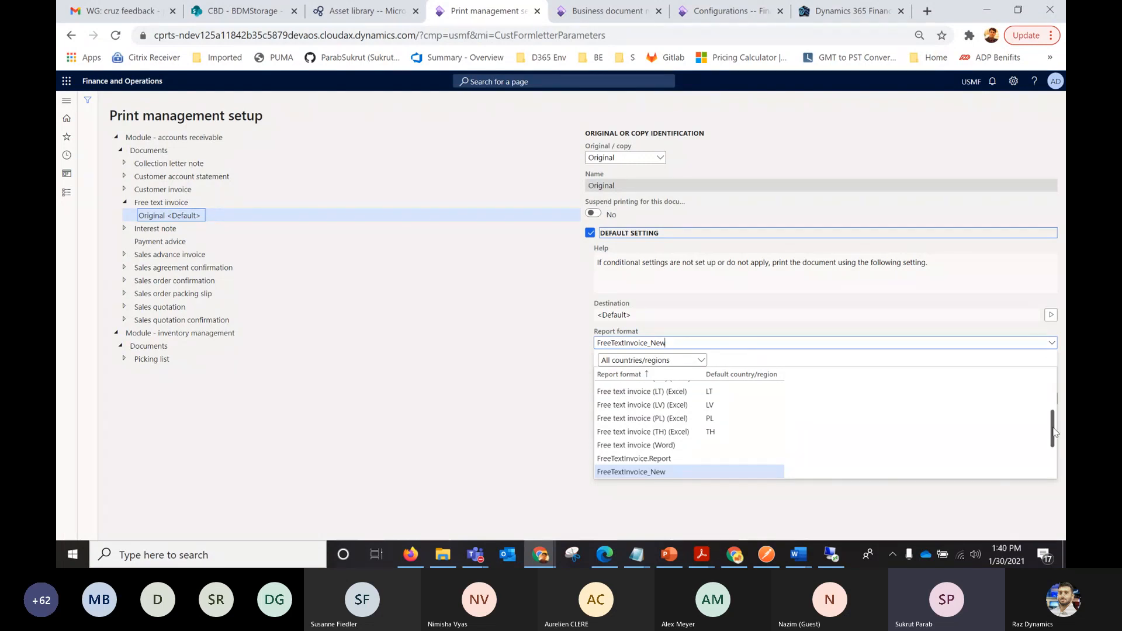
left_click_drag(1054, 432, 1047, 463)
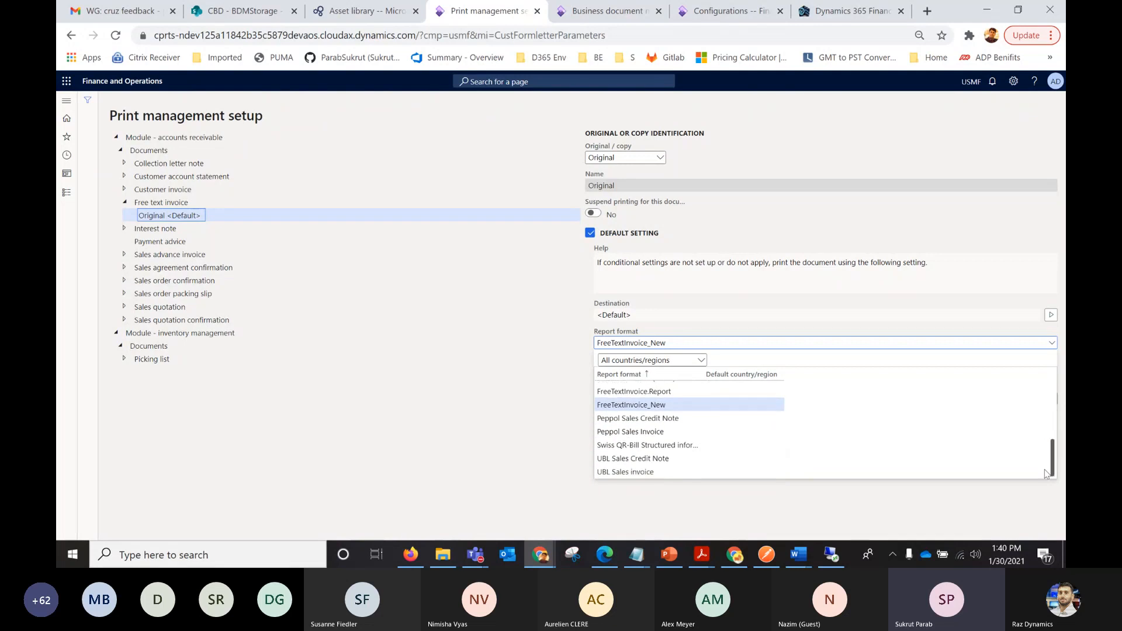
left_click(652, 406)
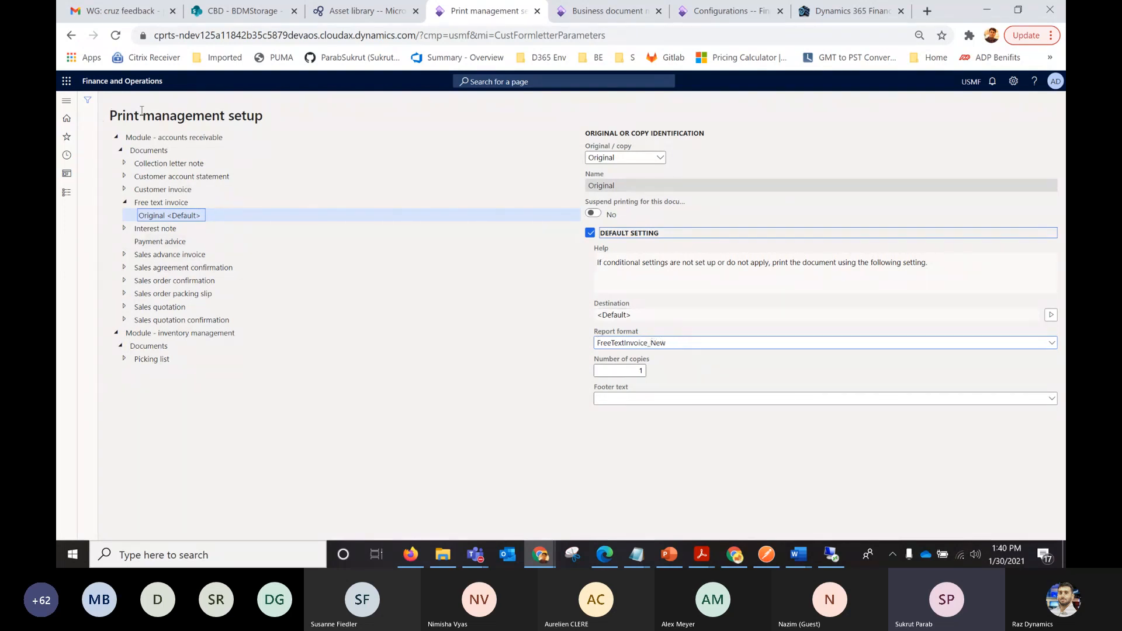
left_click(66, 103)
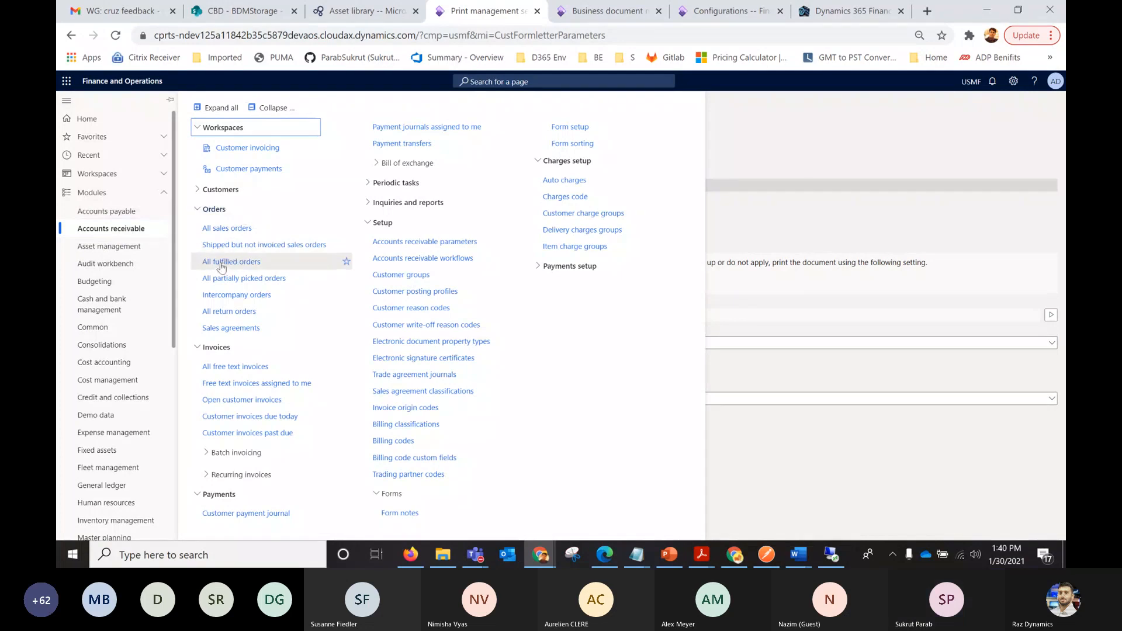
left_click(104, 137)
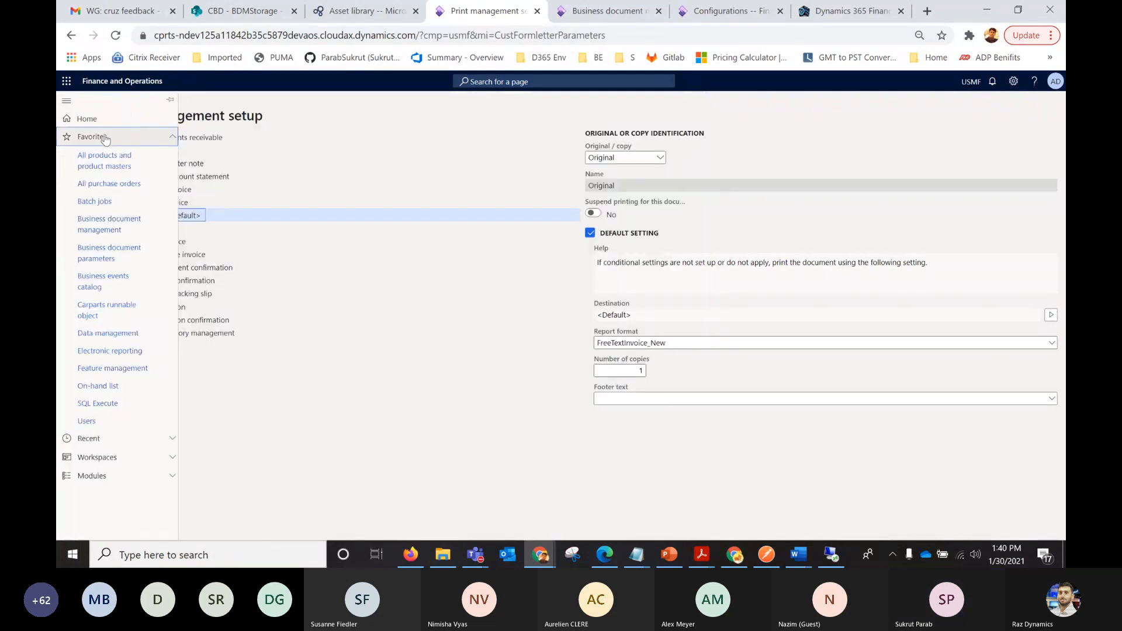
left_click(106, 137)
left_click(92, 155)
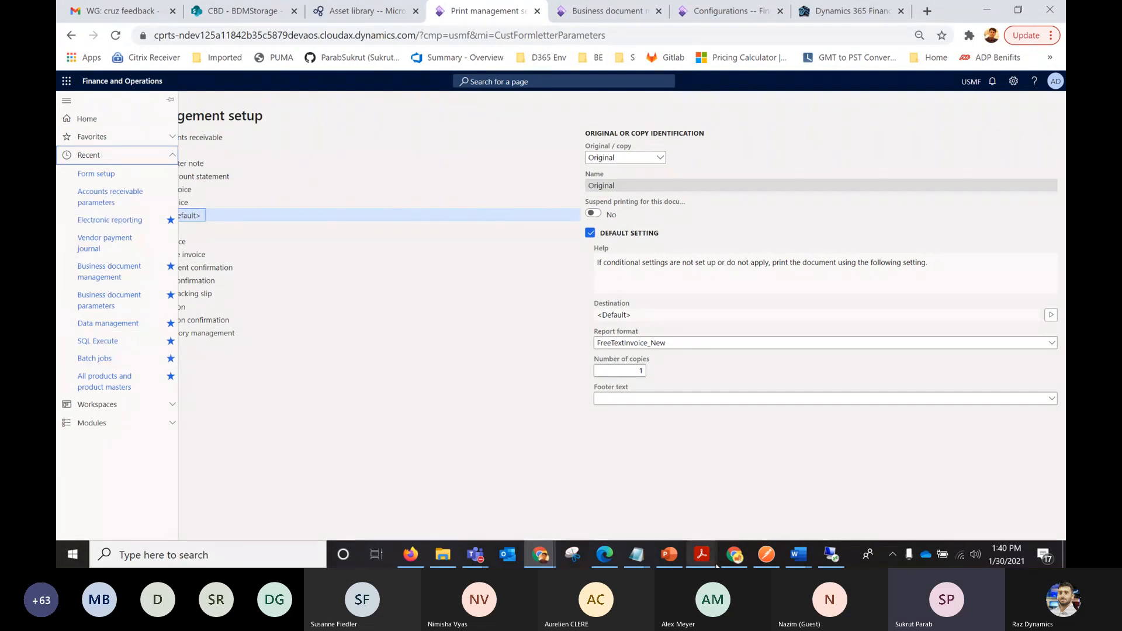
Switch to the other browser window's Finance and Operations session and open the Contoso Retail Los Angeles free text invoice dated 29/01/2021.
left_click(735, 554)
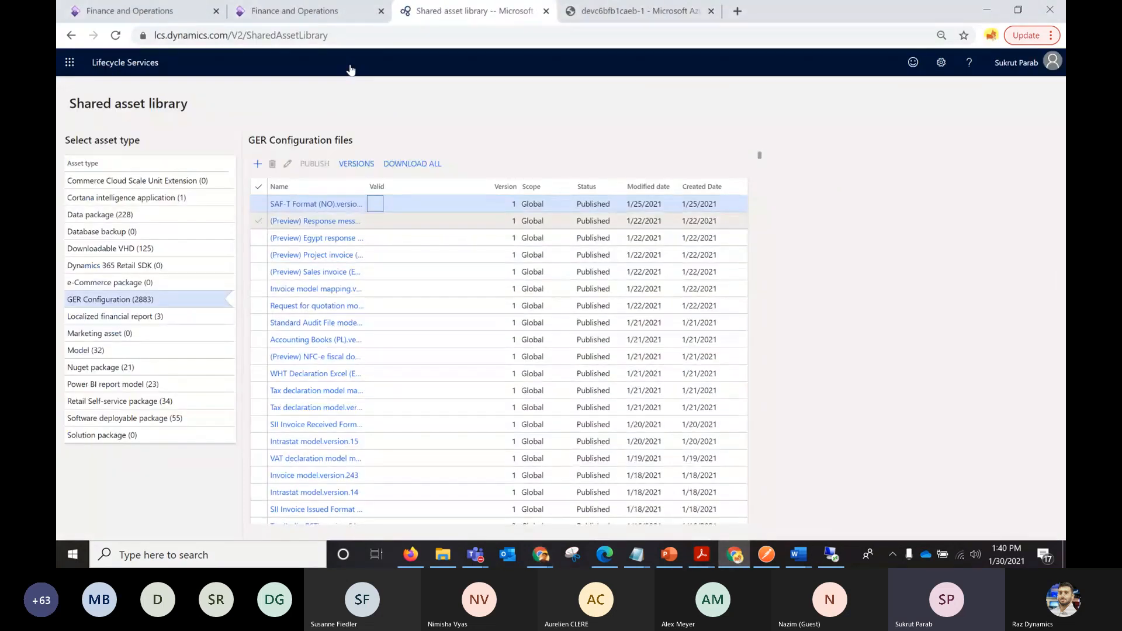
left_click(186, 13)
left_click(116, 35)
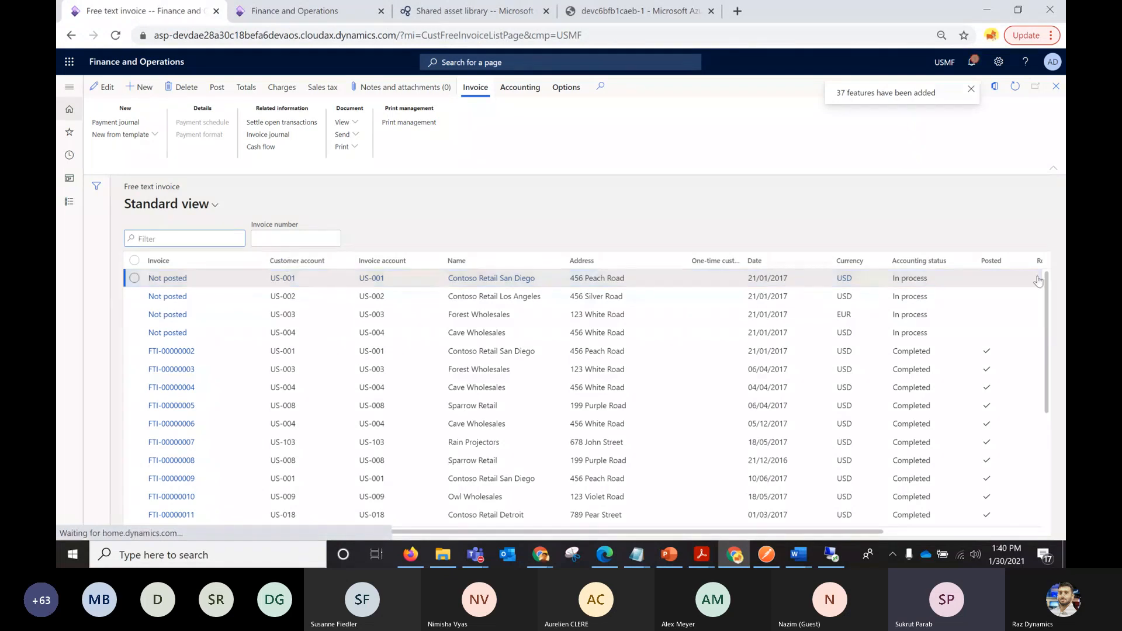
left_click_drag(1046, 286, 1059, 456)
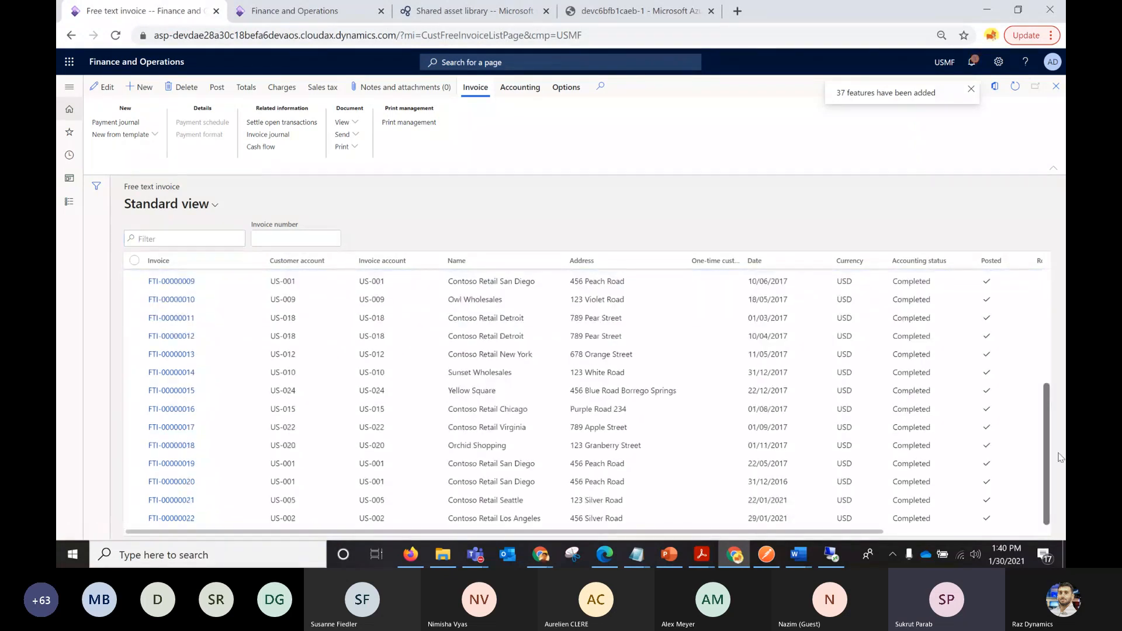
left_click(186, 518)
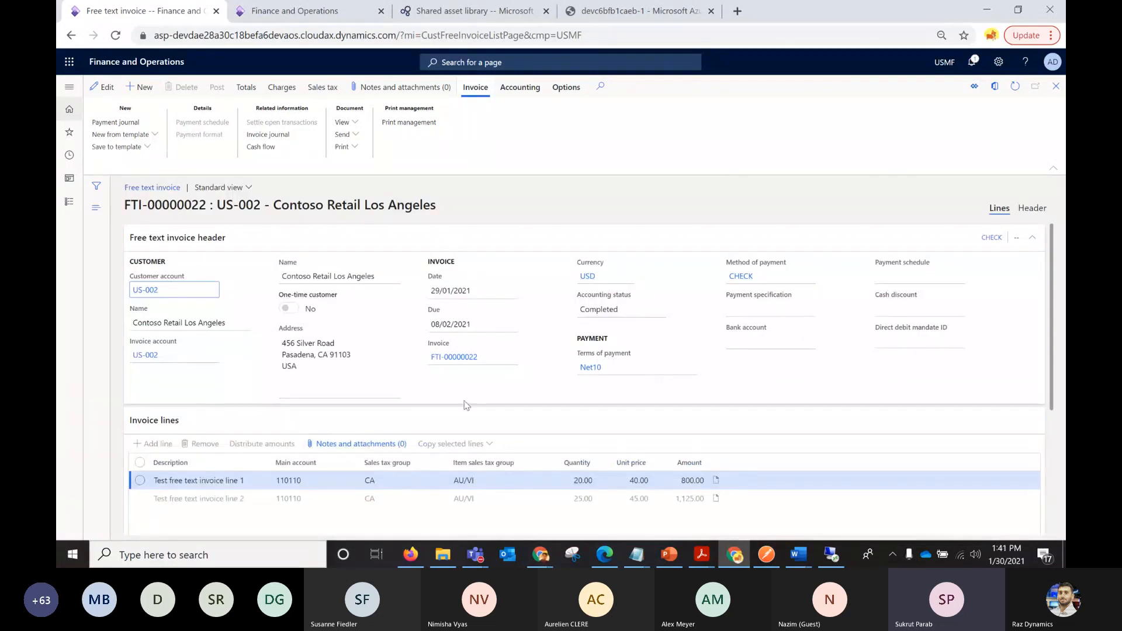
Print the free text invoice, open the downloaded Word document and enable editing in it.
left_click(353, 148)
left_click(351, 162)
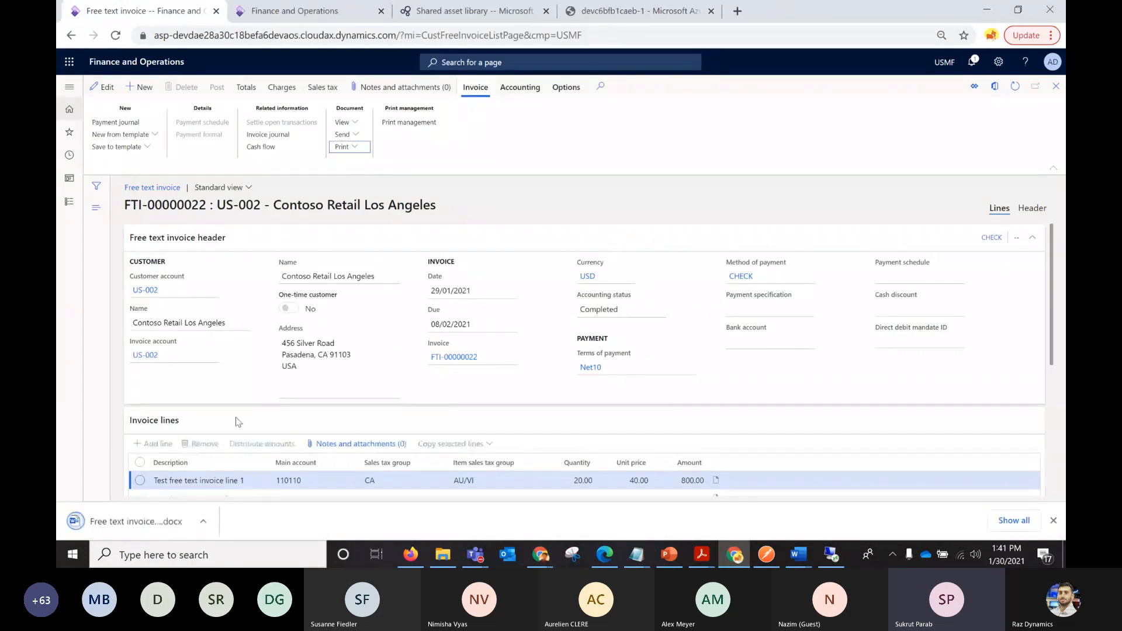
left_click(204, 521)
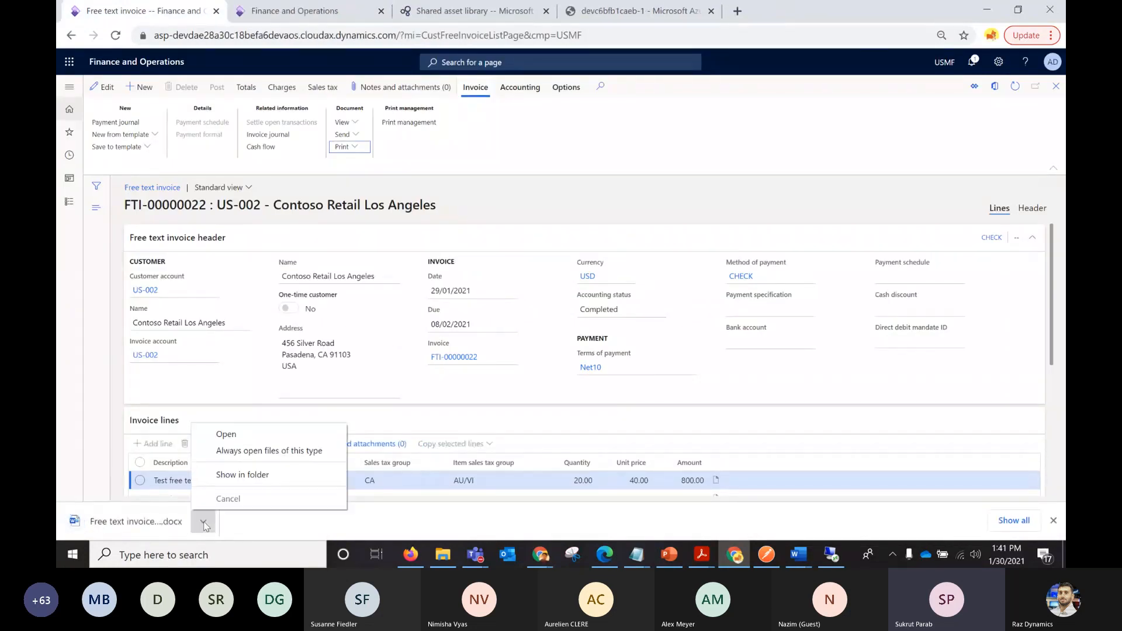
left_click(226, 434)
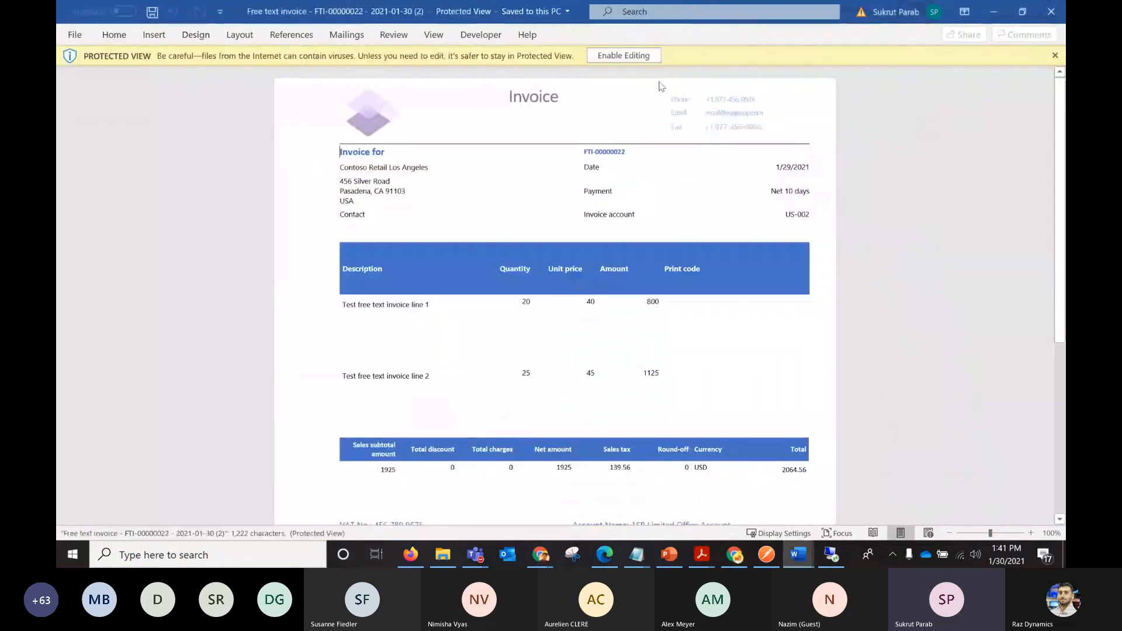
left_click(652, 56)
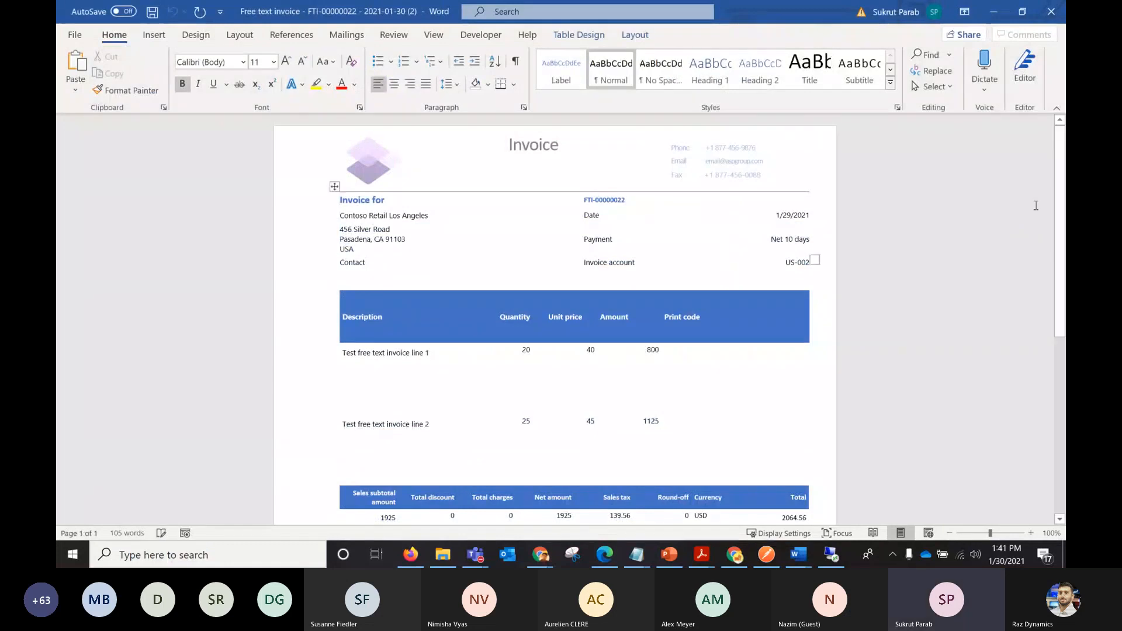
Review the generated invoice's header, lines, totals and bank details in Word, and close the document.
scroll(1036, 205, "down", 3)
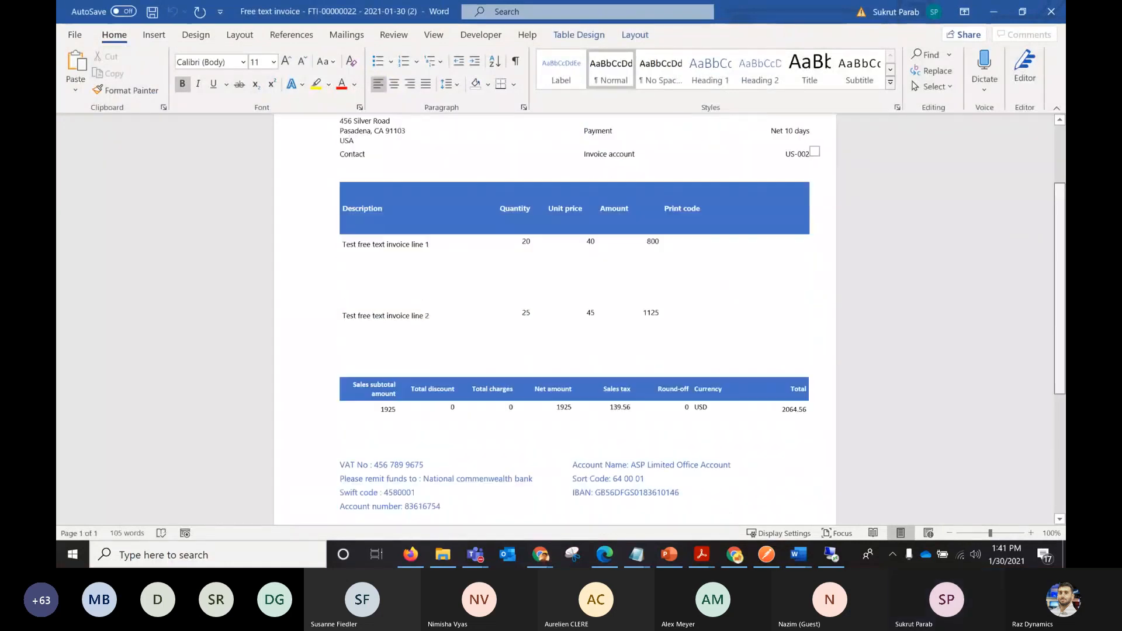
scroll(556, 315, "down", 3)
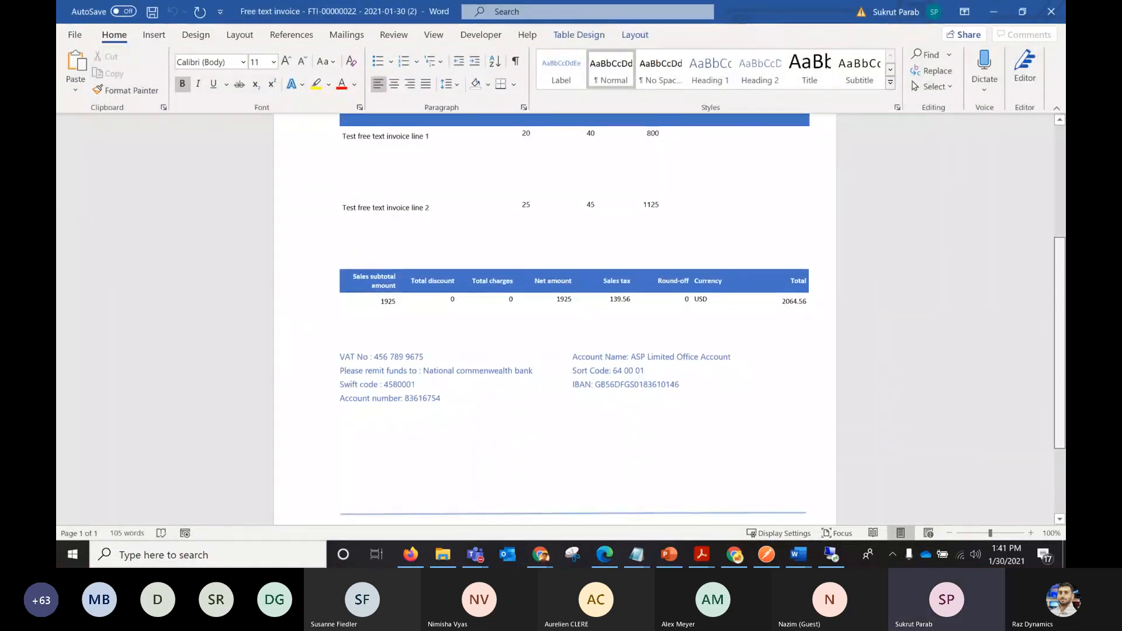
scroll(1062, 316, "up", 1)
left_click_drag(1062, 317, 1062, 222)
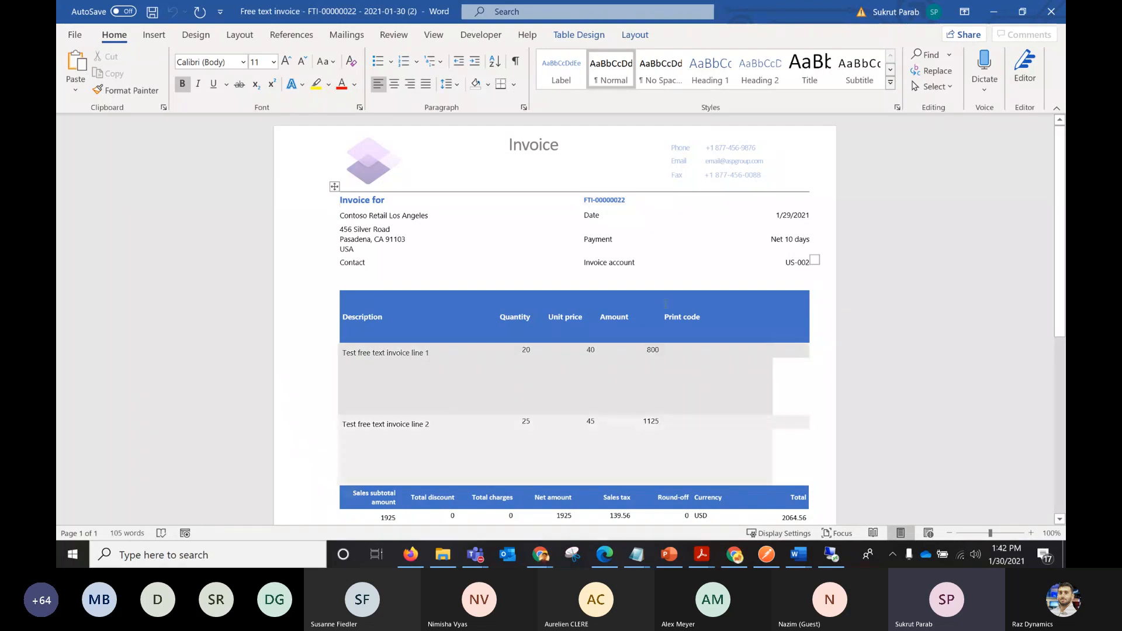
left_click(1049, 13)
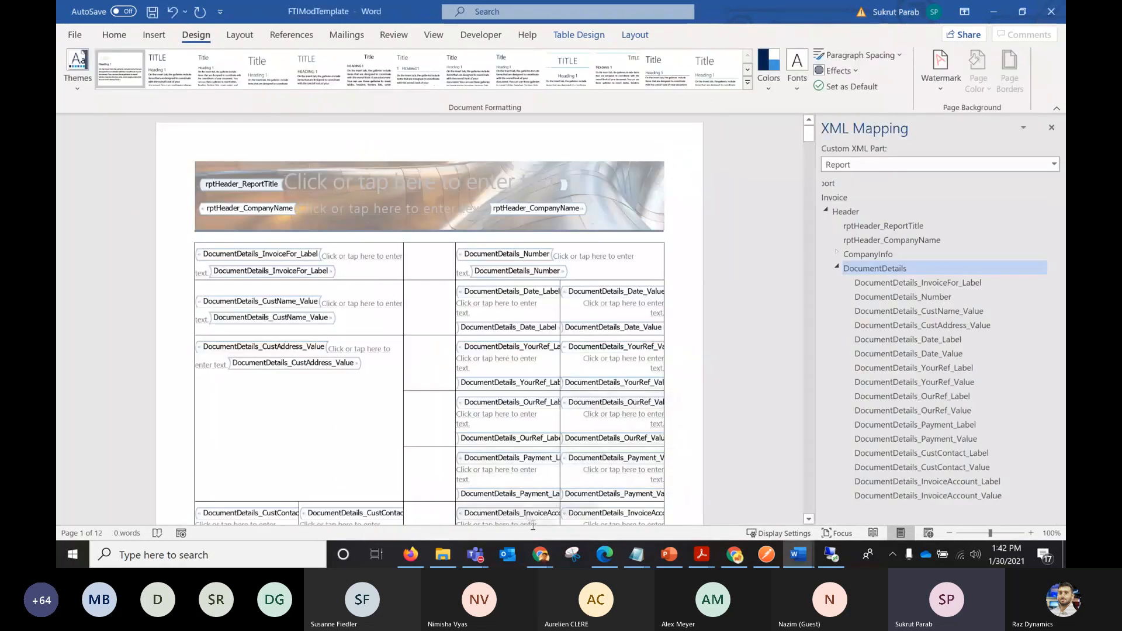
Return to Finance and Operations and open the reporting configurations from the Electronic reporting workspace.
left_click(734, 555)
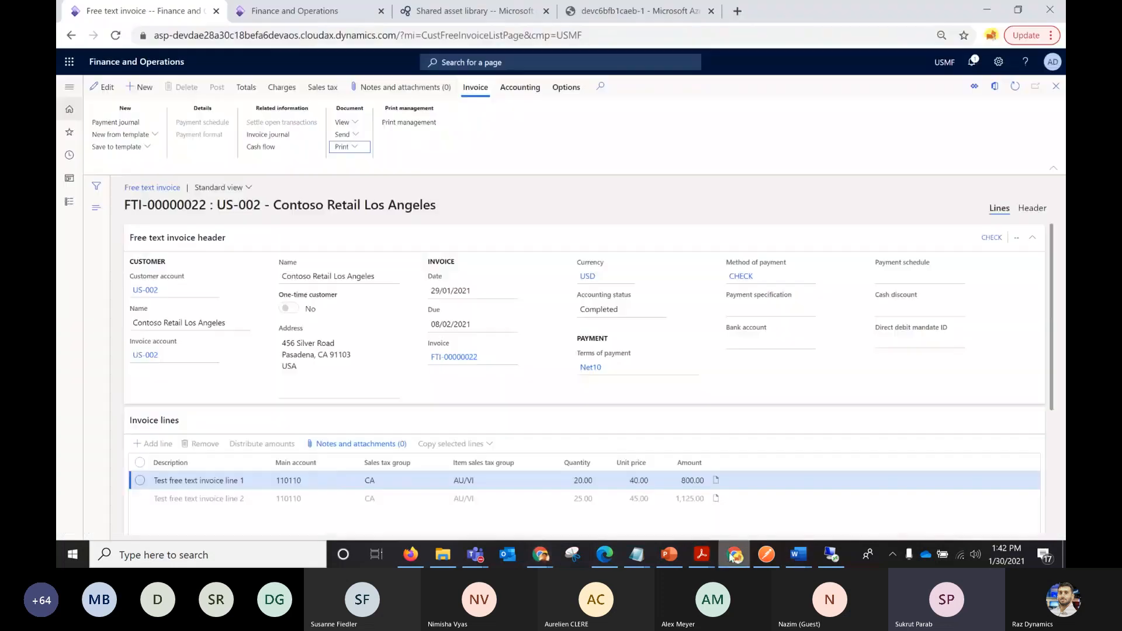
left_click(70, 89)
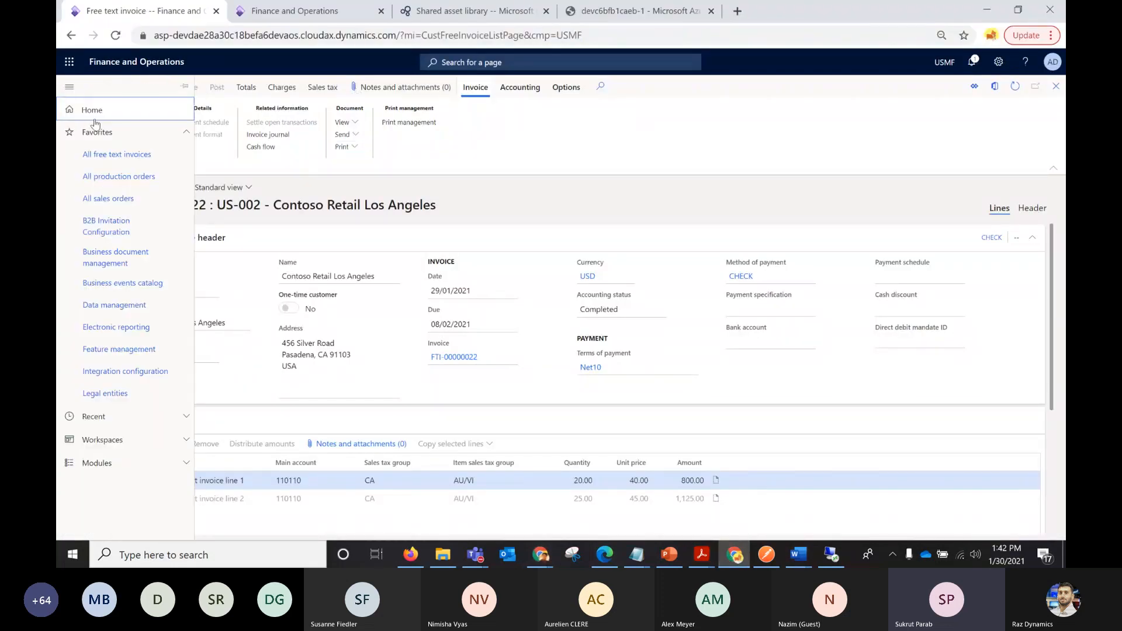
left_click(115, 329)
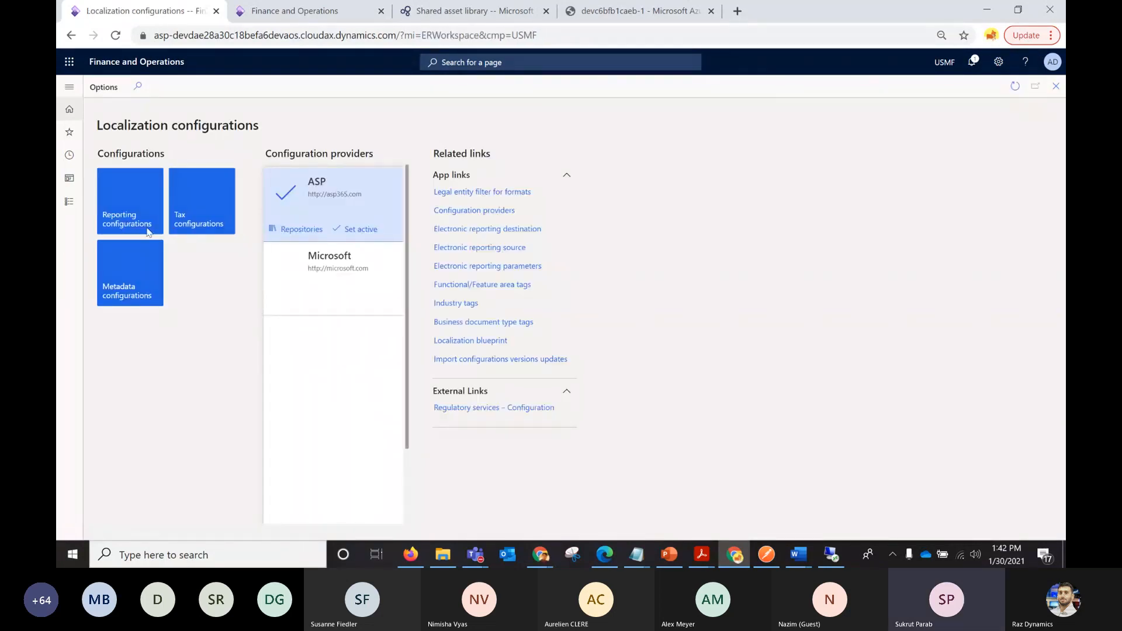
left_click(147, 231)
Examine the versions of Invoice model, its derived ASPInvoiceModel, and the Free text invoice (Excel) format with its derived formats.
left_click(120, 187)
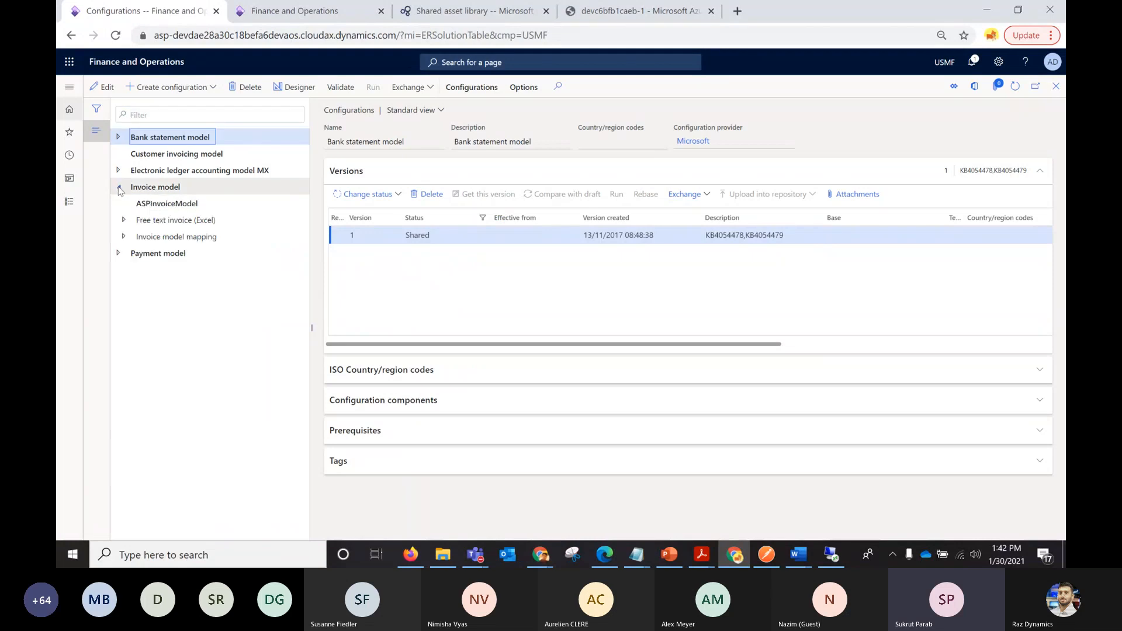
left_click(166, 187)
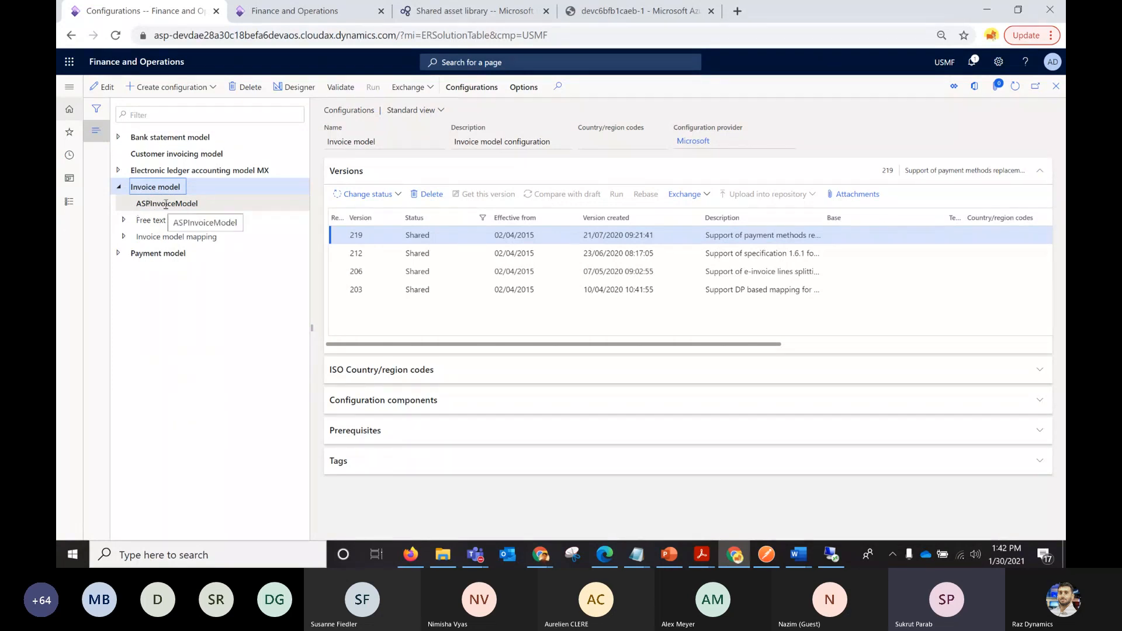
left_click(161, 203)
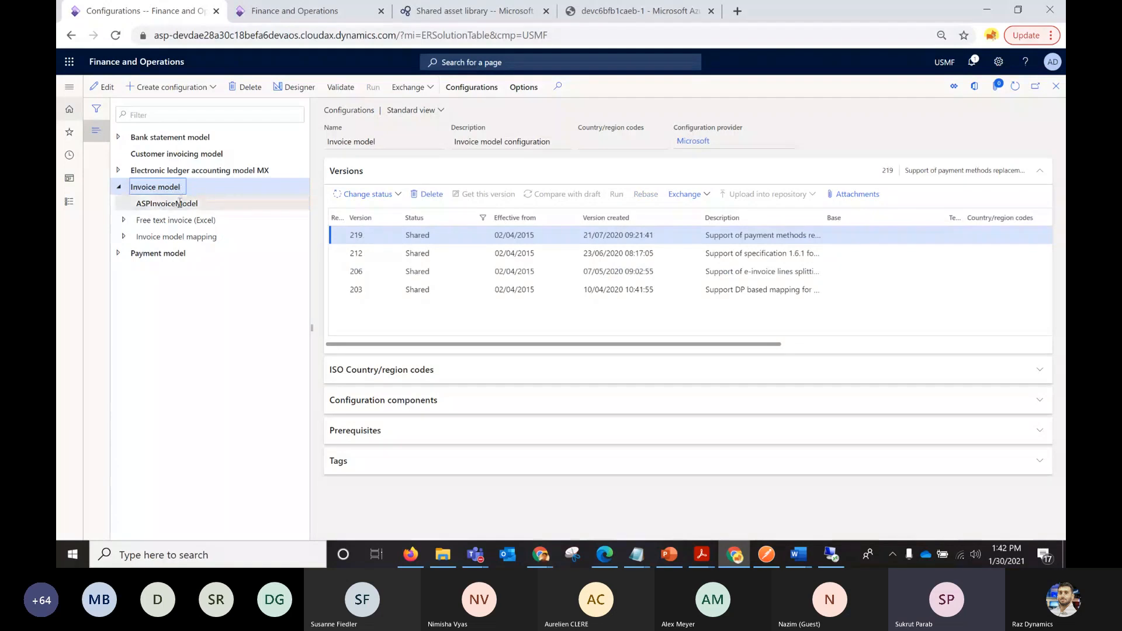
left_click(170, 203)
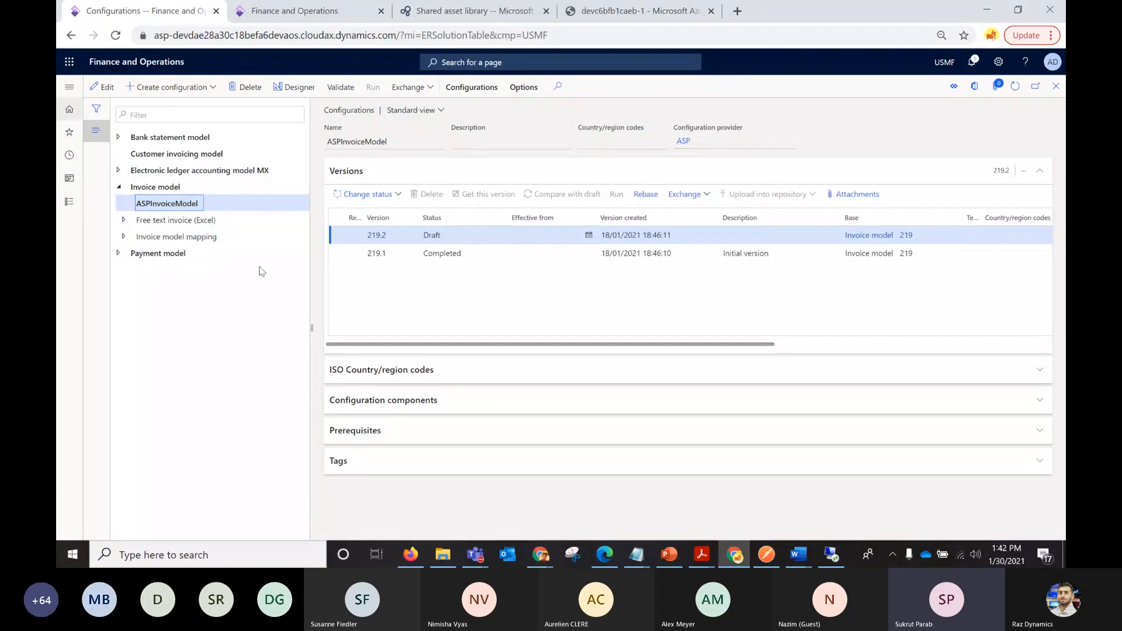
left_click(122, 221)
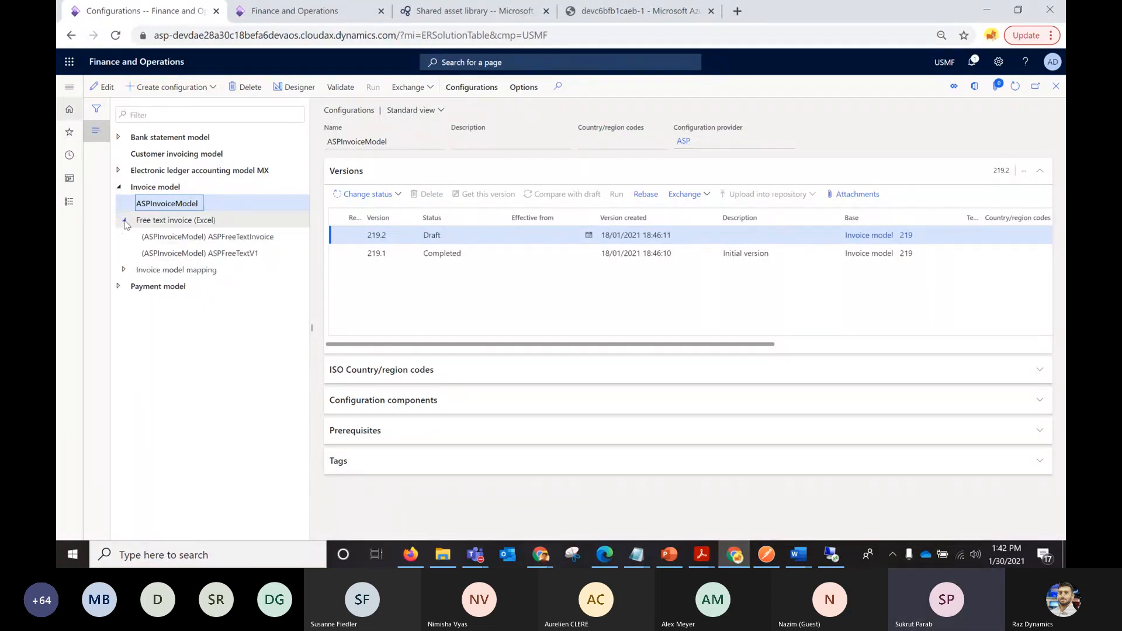
left_click(189, 221)
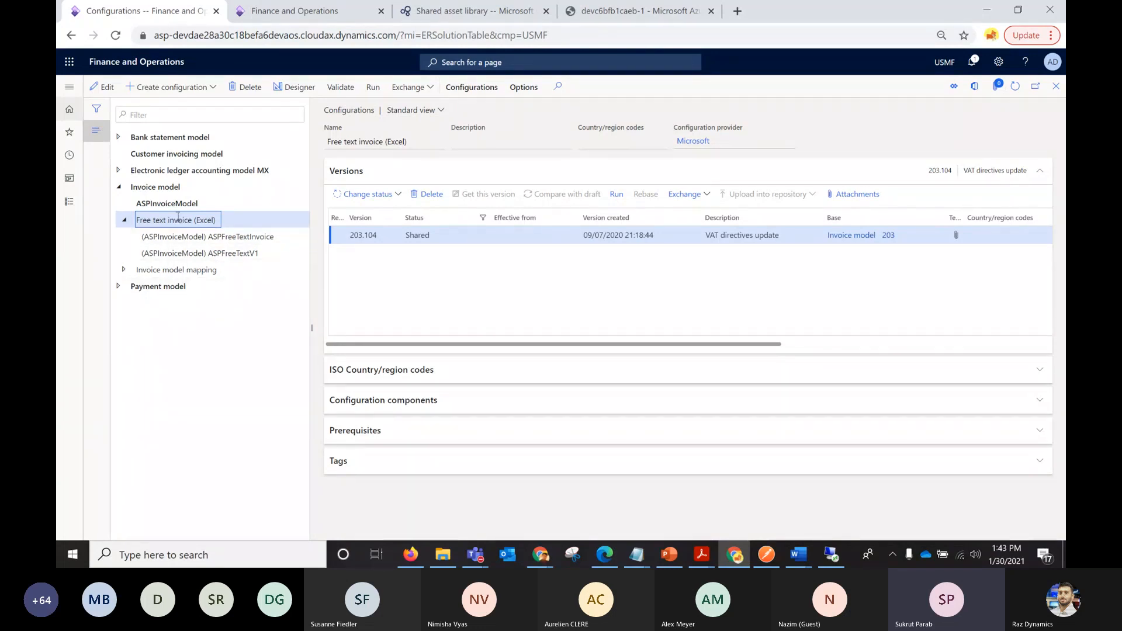
left_click(211, 88)
left_click(132, 161)
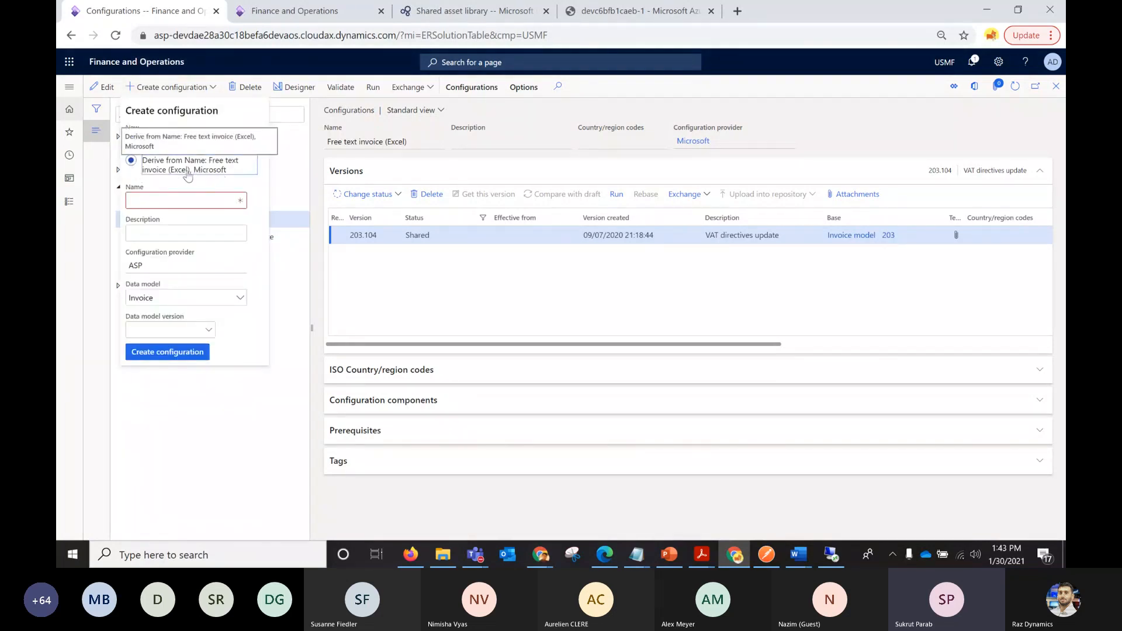
left_click(386, 283)
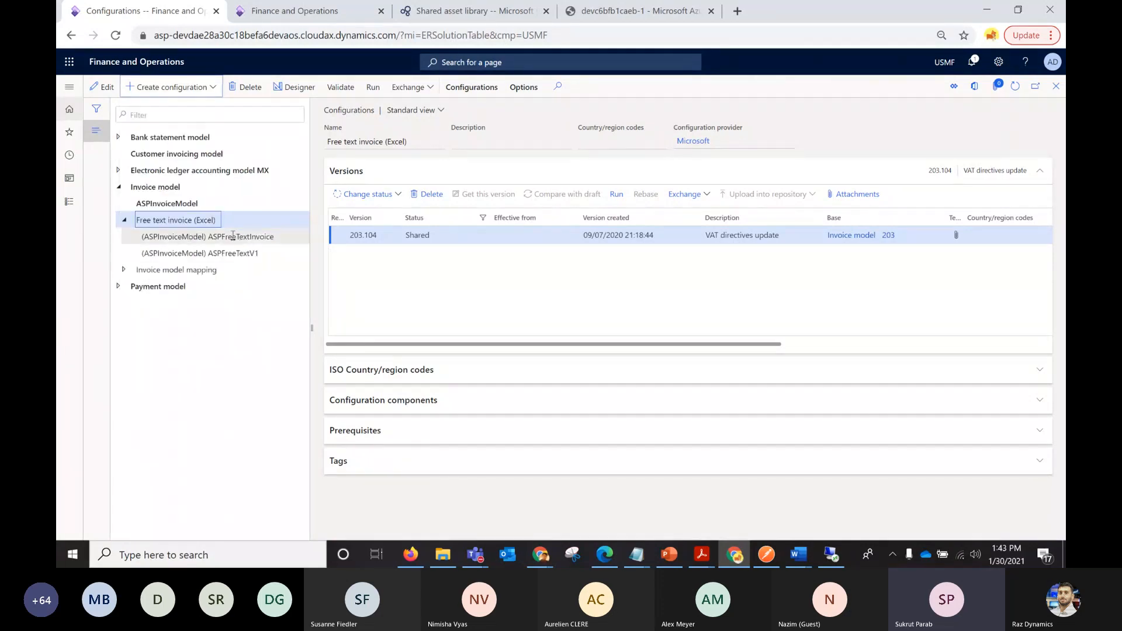
Open the ASPFreeTextInvoice format in the format designer and examine its Invoice sections and the Header range.
left_click(264, 236)
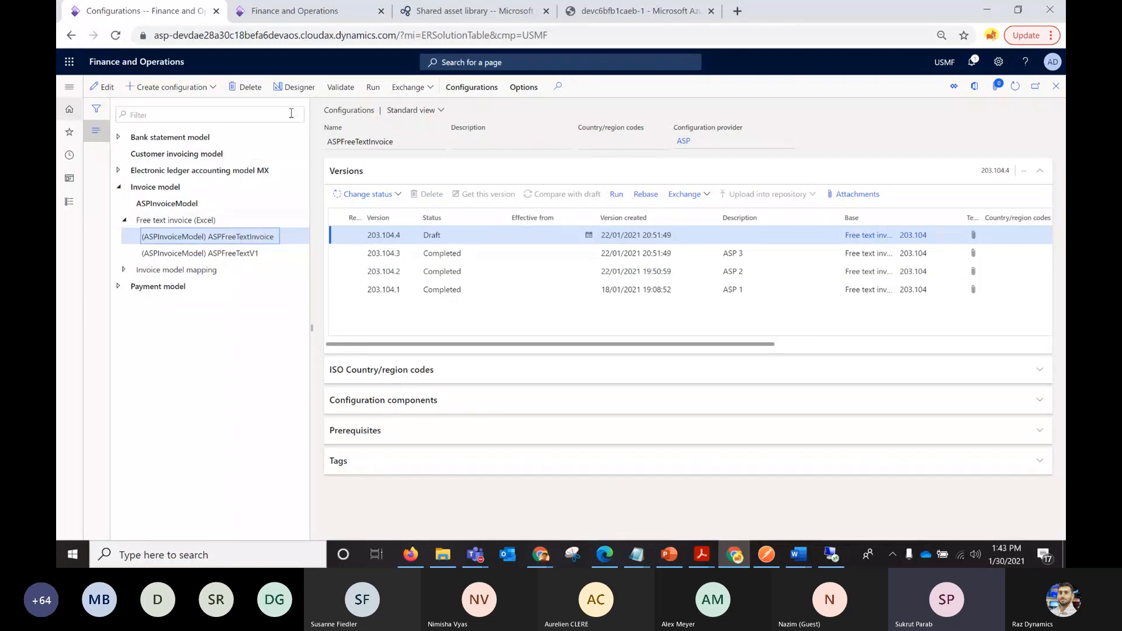
left_click(299, 88)
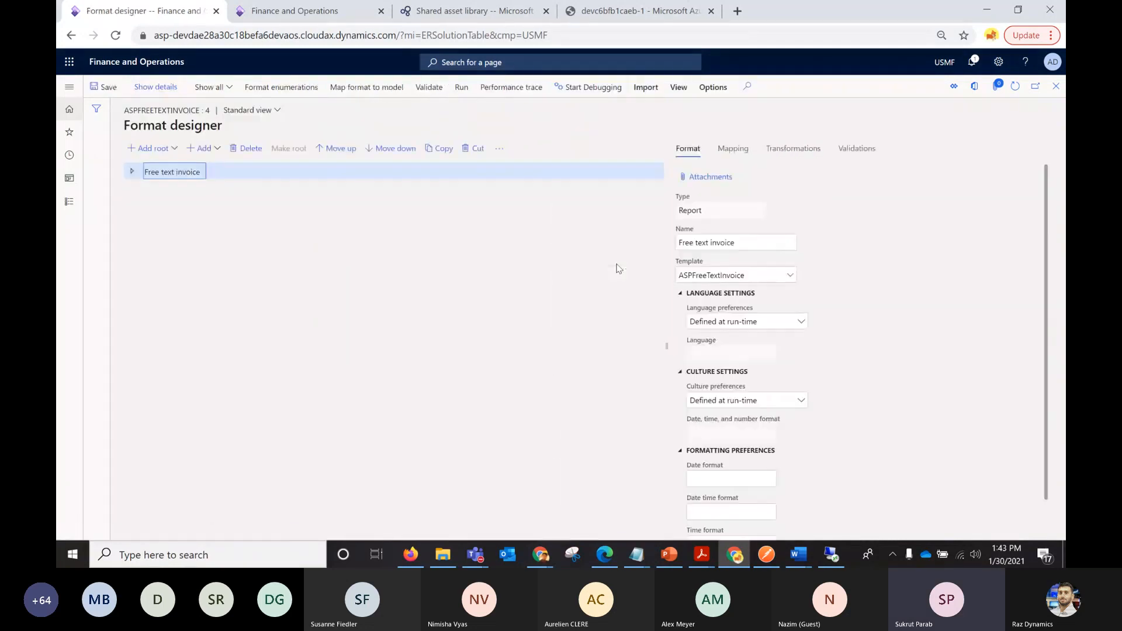
left_click(131, 175)
left_click(137, 188)
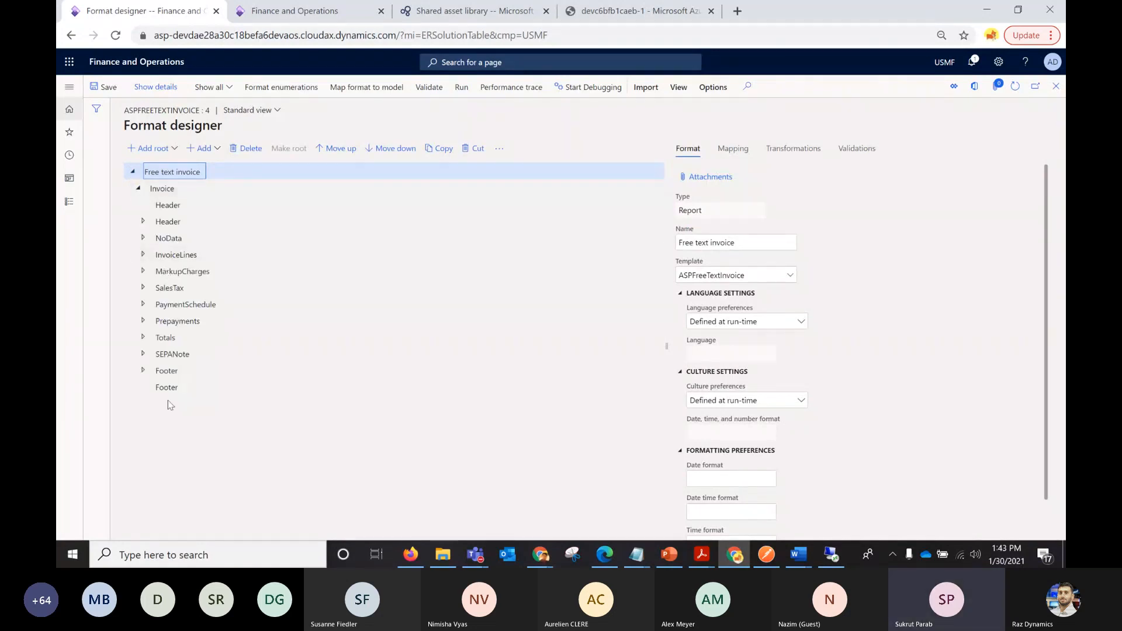
left_click(143, 222)
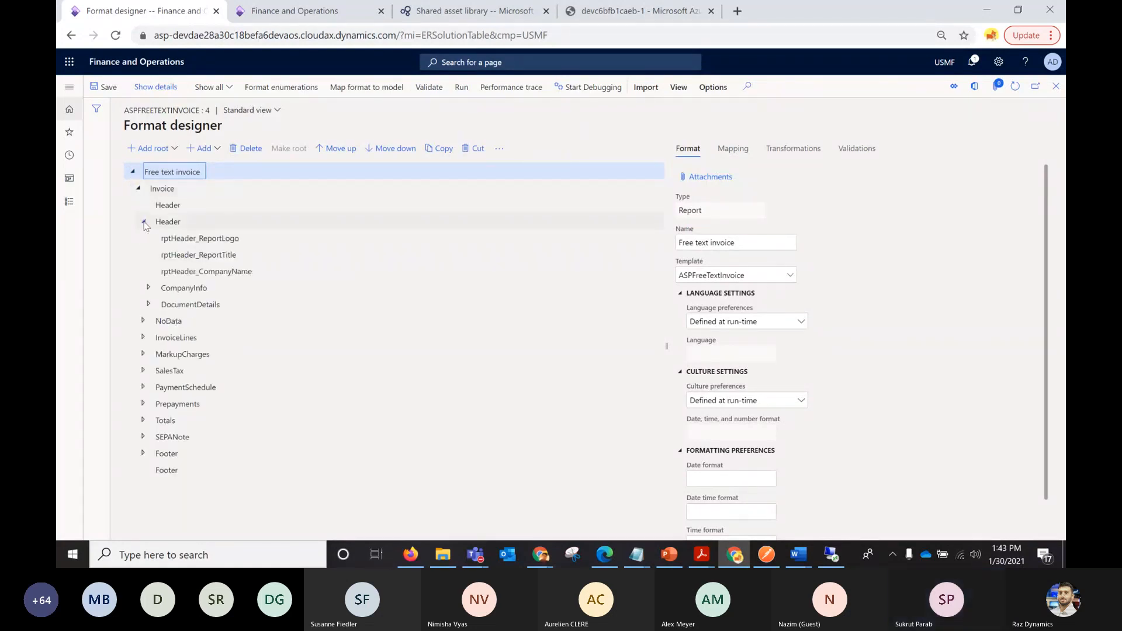
left_click(144, 222)
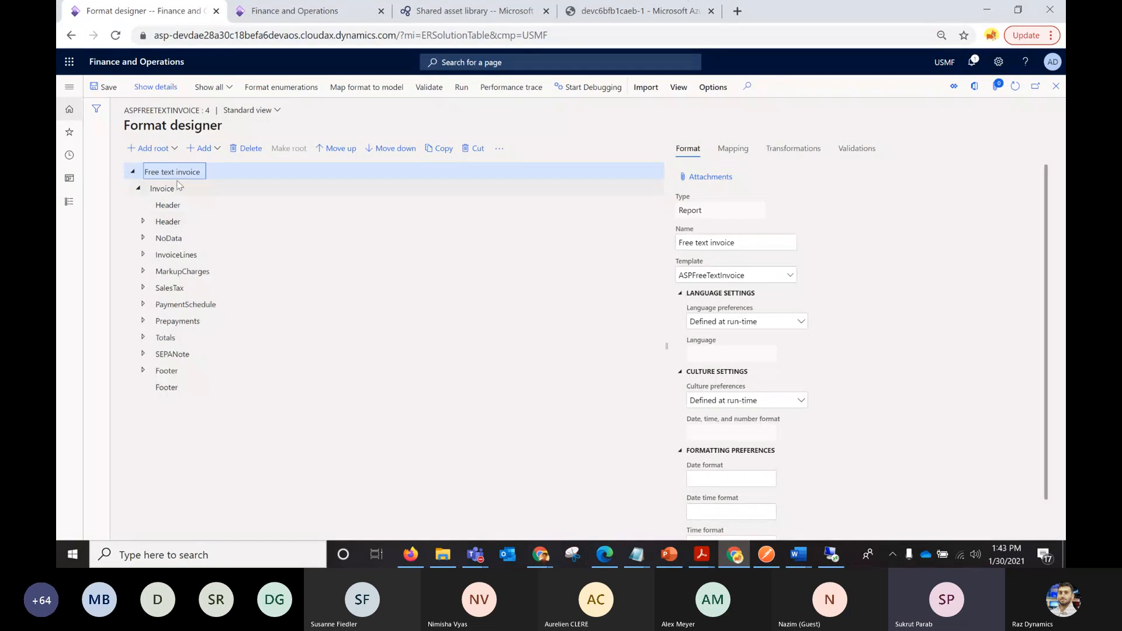
left_click(165, 222)
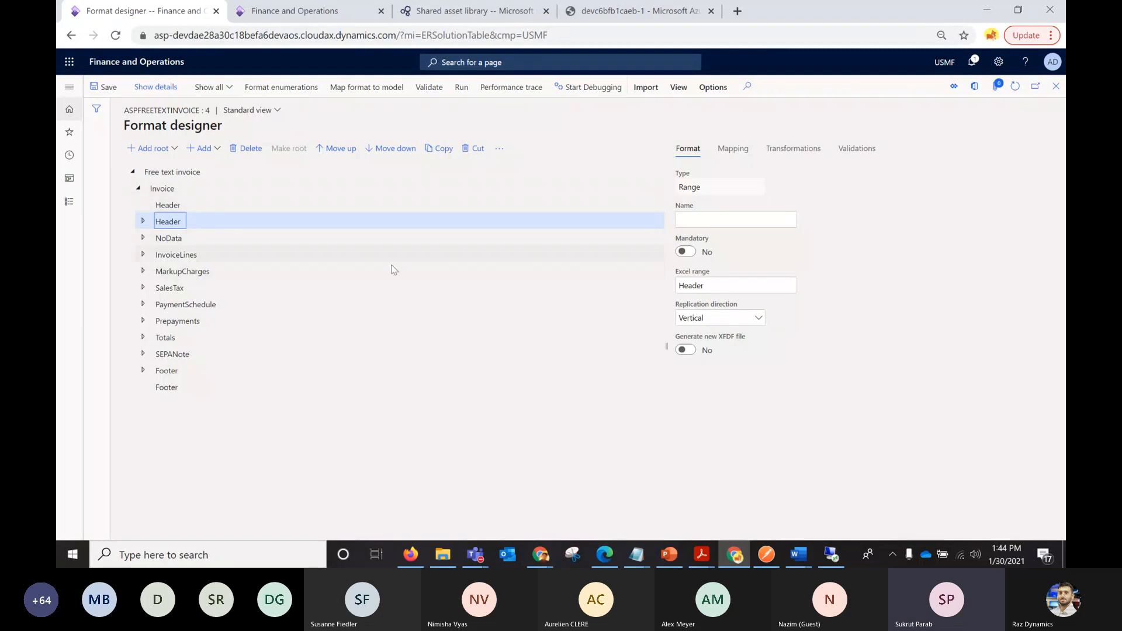
View the Word template attached to the Free text invoice format root, and return to the configurations list.
left_click(187, 173)
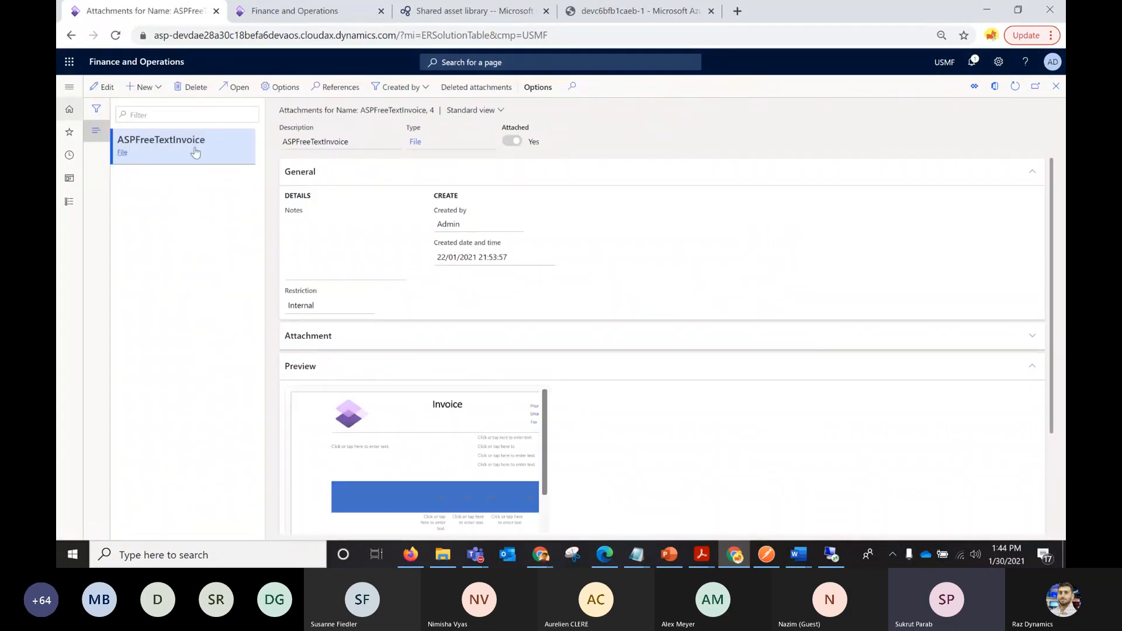
left_click(1057, 86)
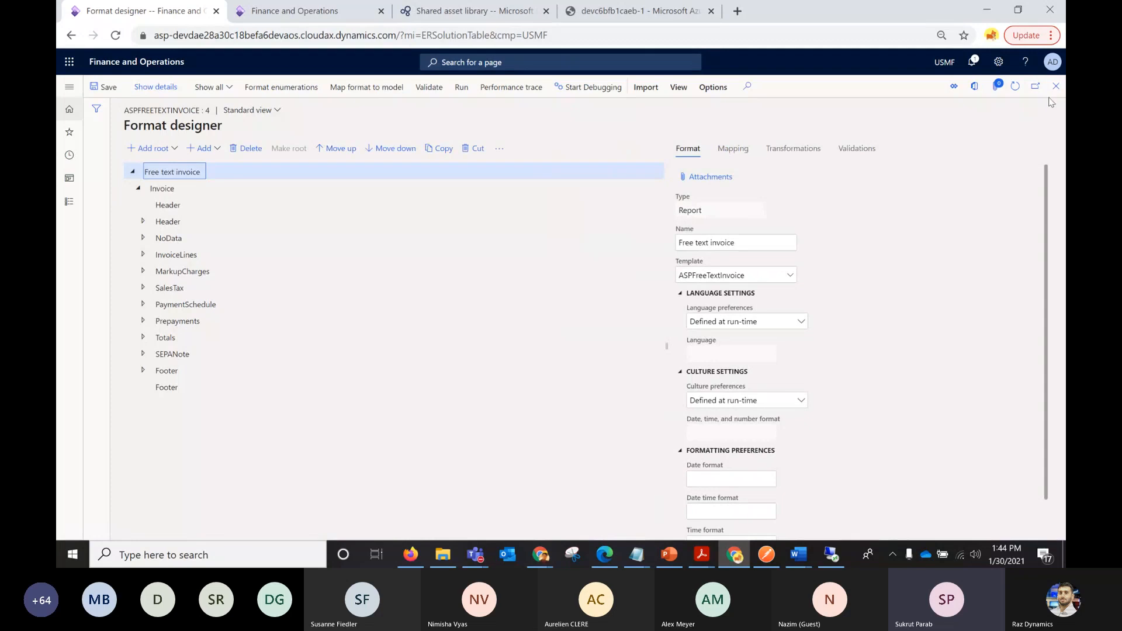
left_click(1056, 85)
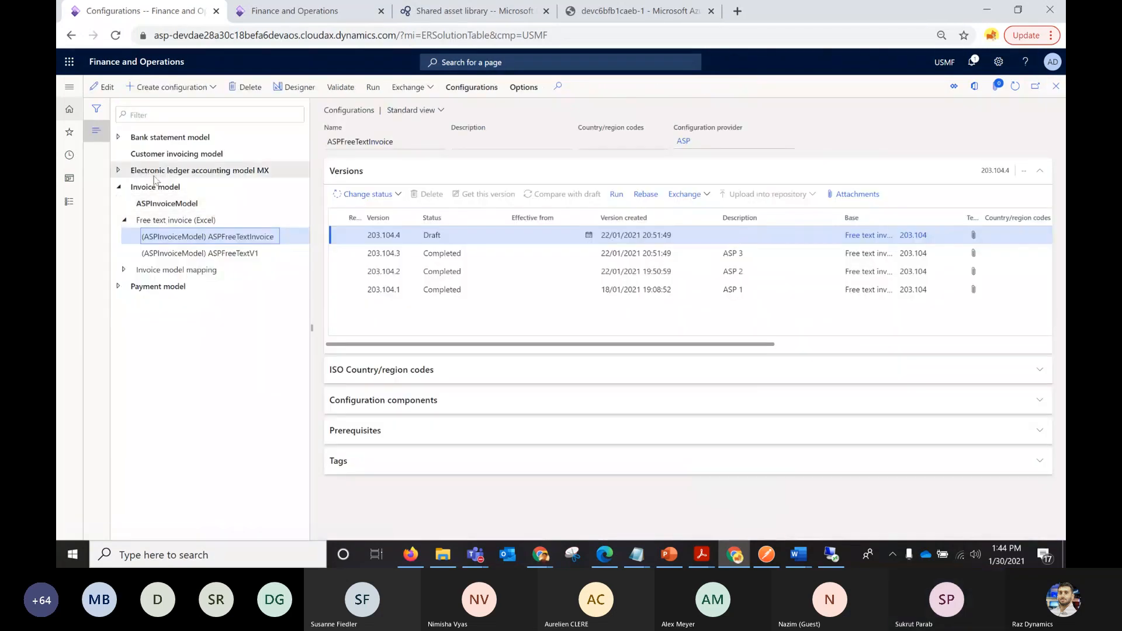
Start a configuration derived from Free text invoice (Excel) and name it FinfosFreesTextInv.
left_click(170, 220)
left_click(199, 87)
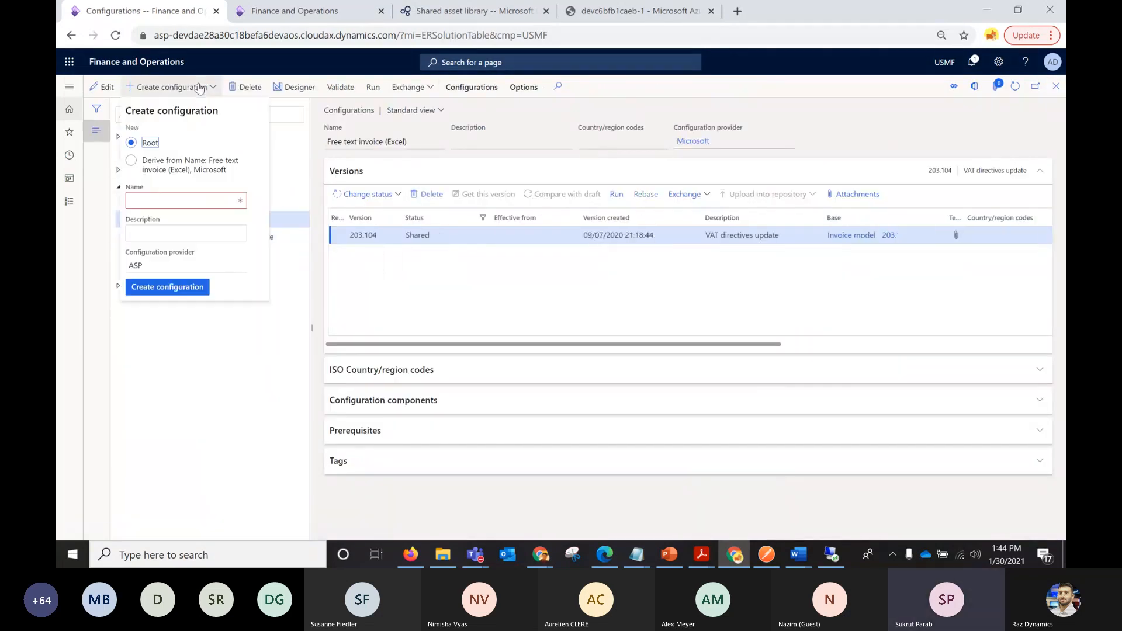
left_click(146, 164)
left_click(146, 201)
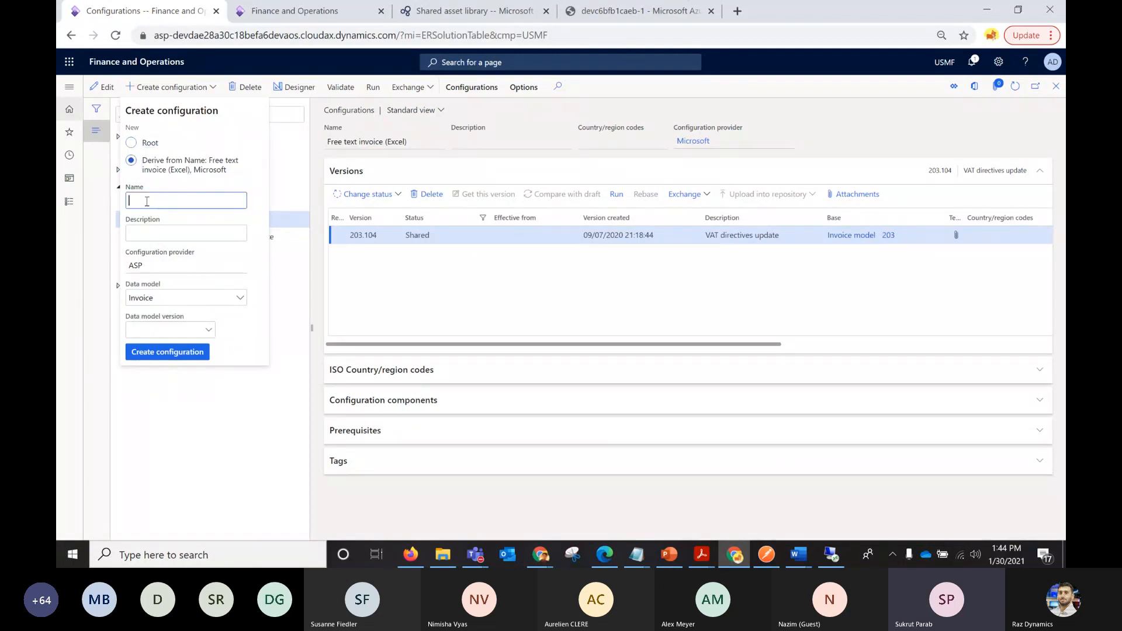
type("FinfosFreesTextInv")
Base the derived configuration on data model ASPInvoiceModel, version 1, with definition InvoiceCustomer, and create it.
left_click(212, 331)
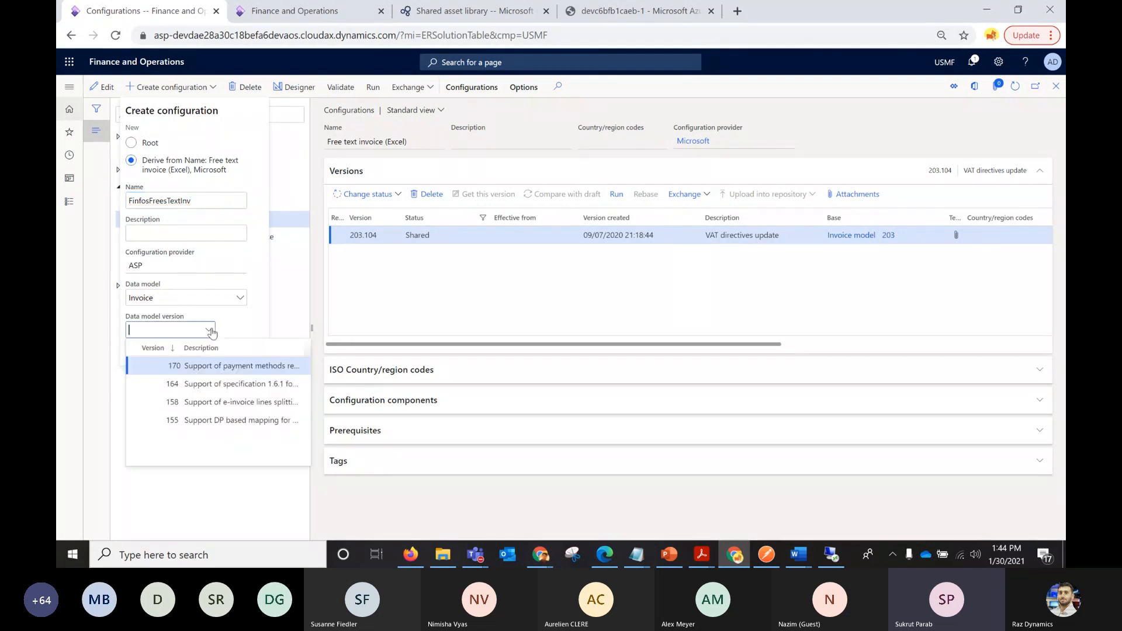
left_click(240, 300)
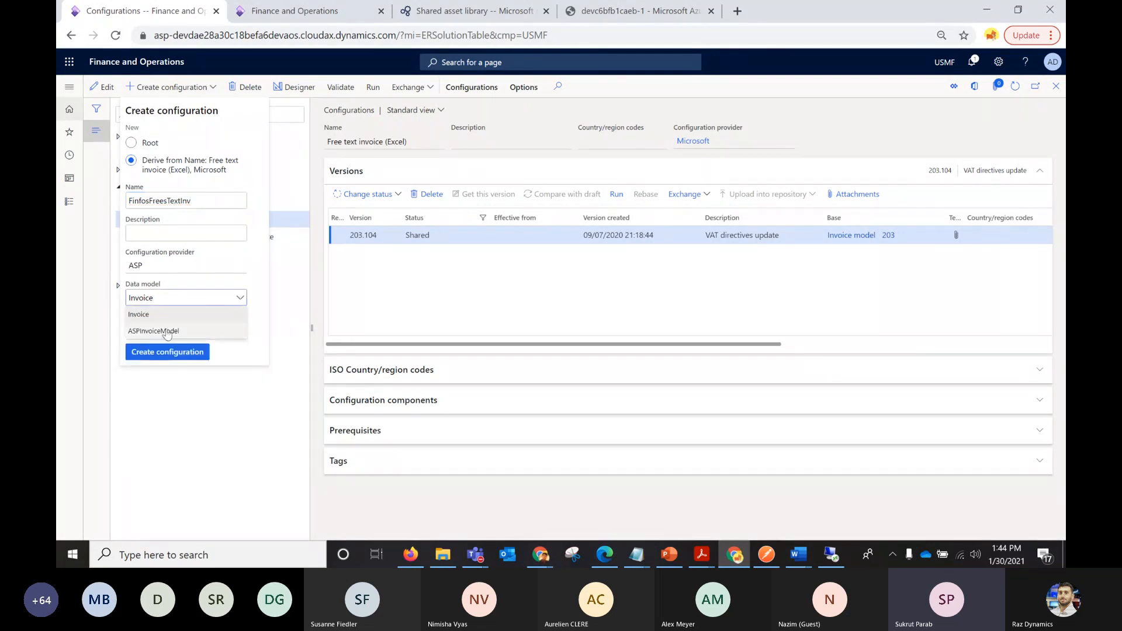
left_click(180, 330)
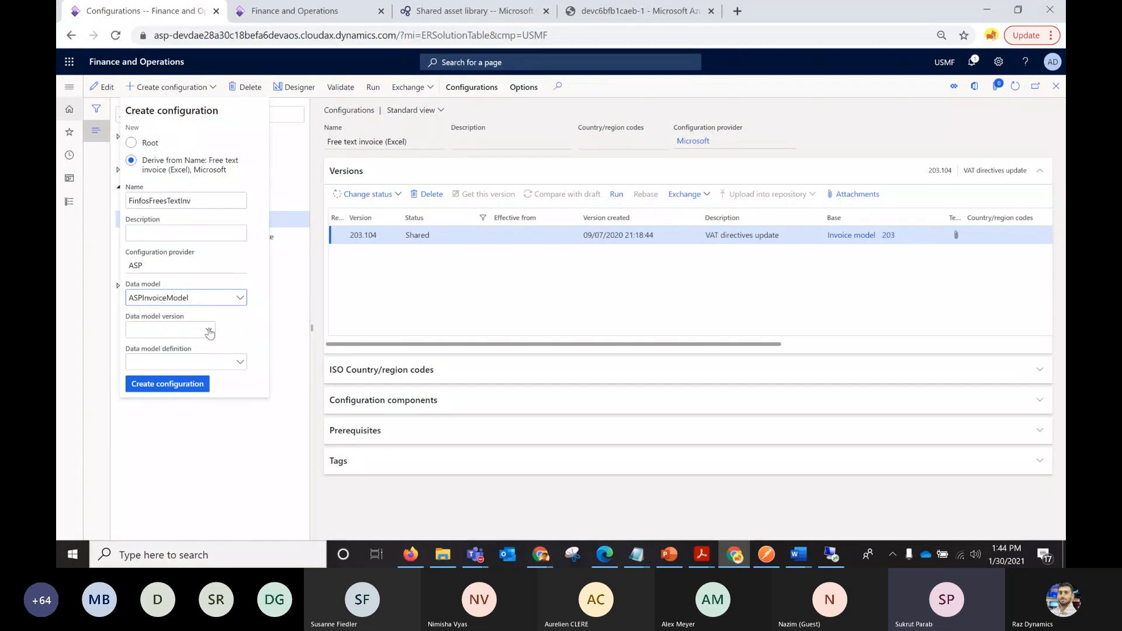
left_click(209, 331)
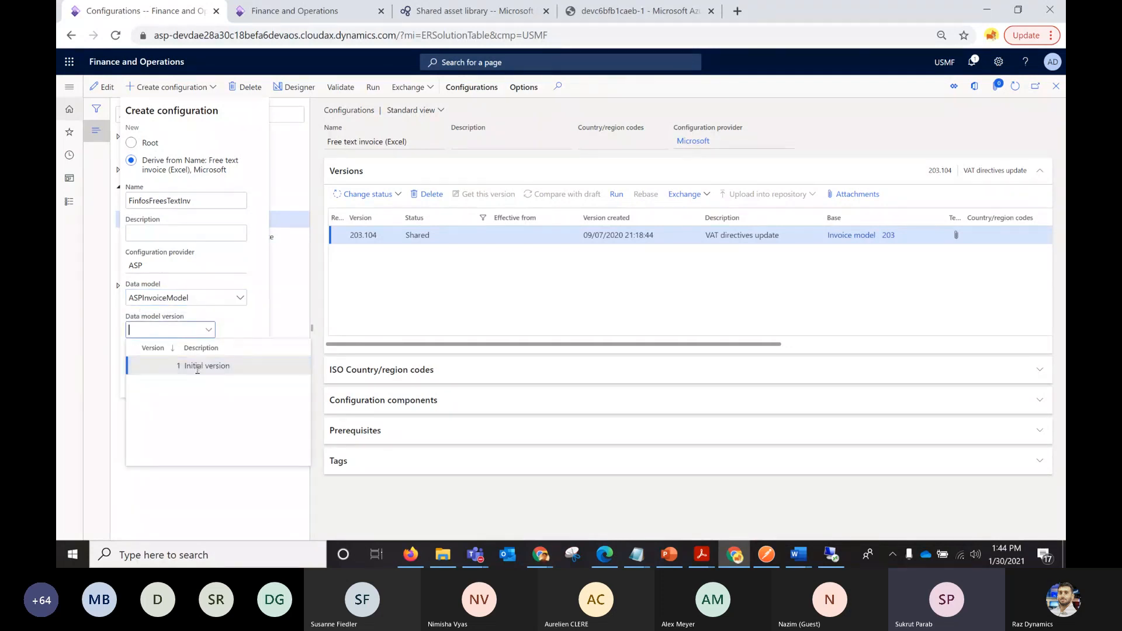
left_click(197, 366)
left_click(242, 363)
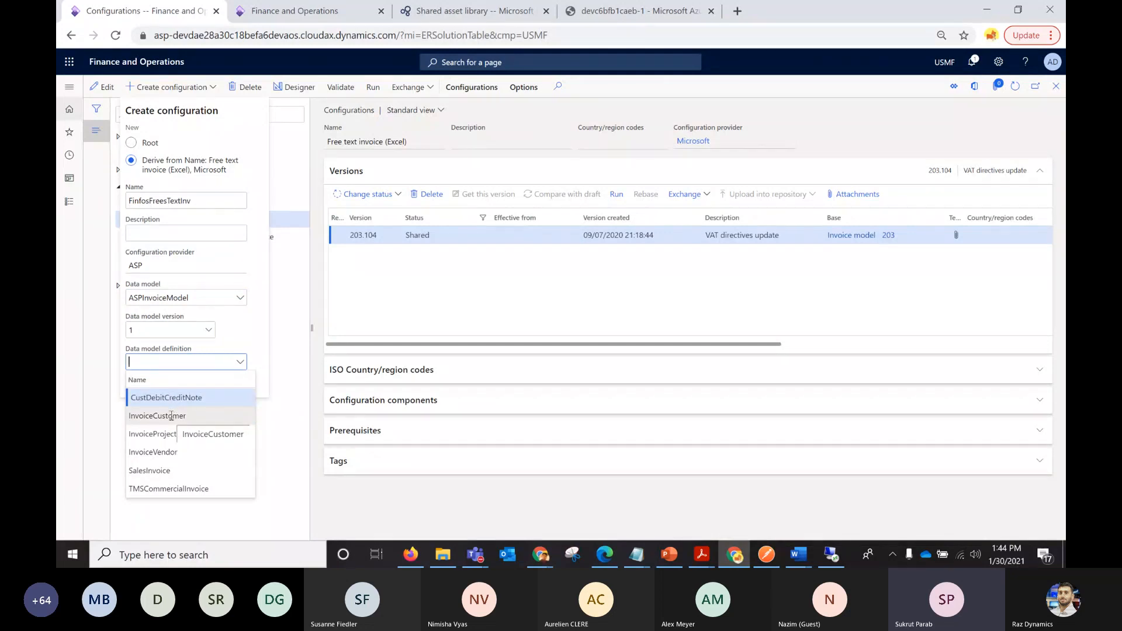
left_click(172, 416)
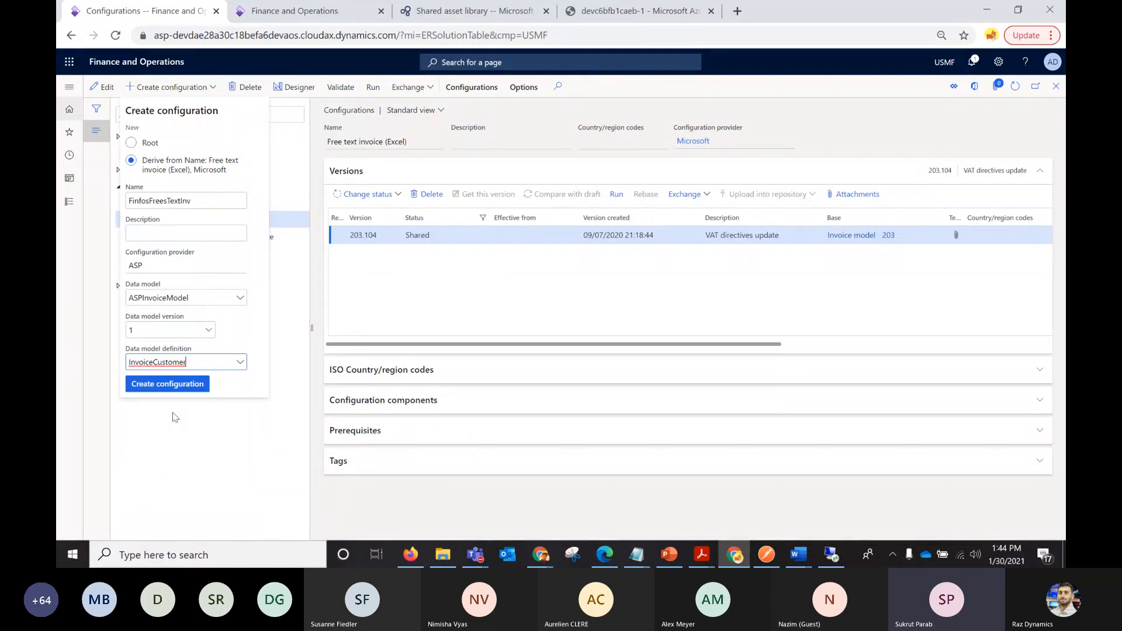
left_click(194, 387)
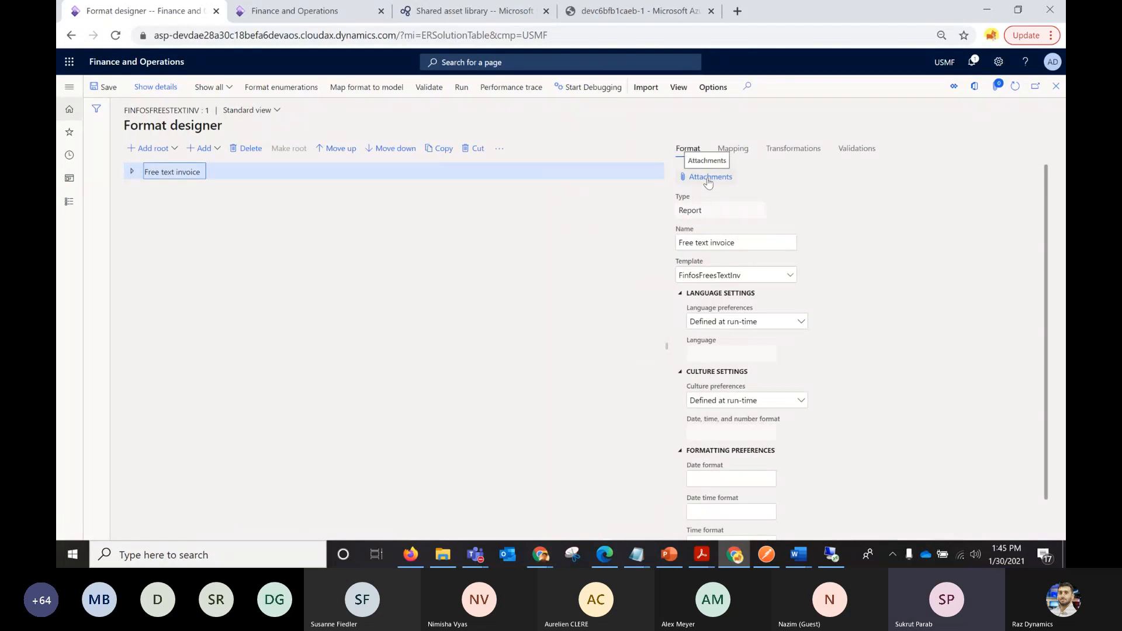
Delete the inherited Excel template from the attachments of the FinfosFreesTextInv draft version.
left_click(709, 182)
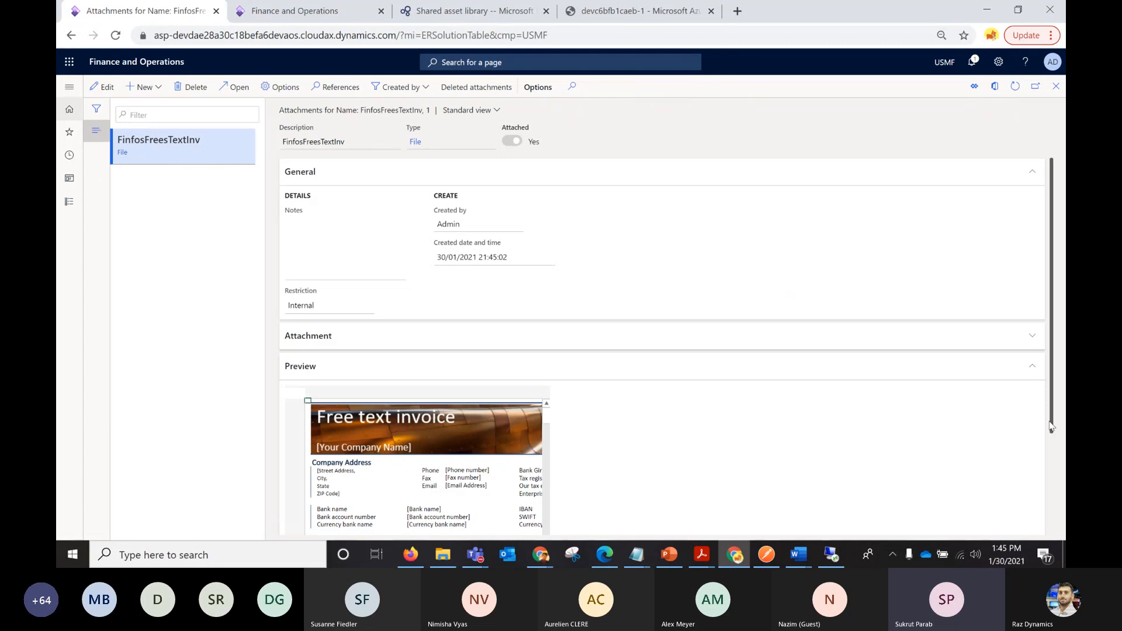
left_click_drag(1056, 427, 1056, 541)
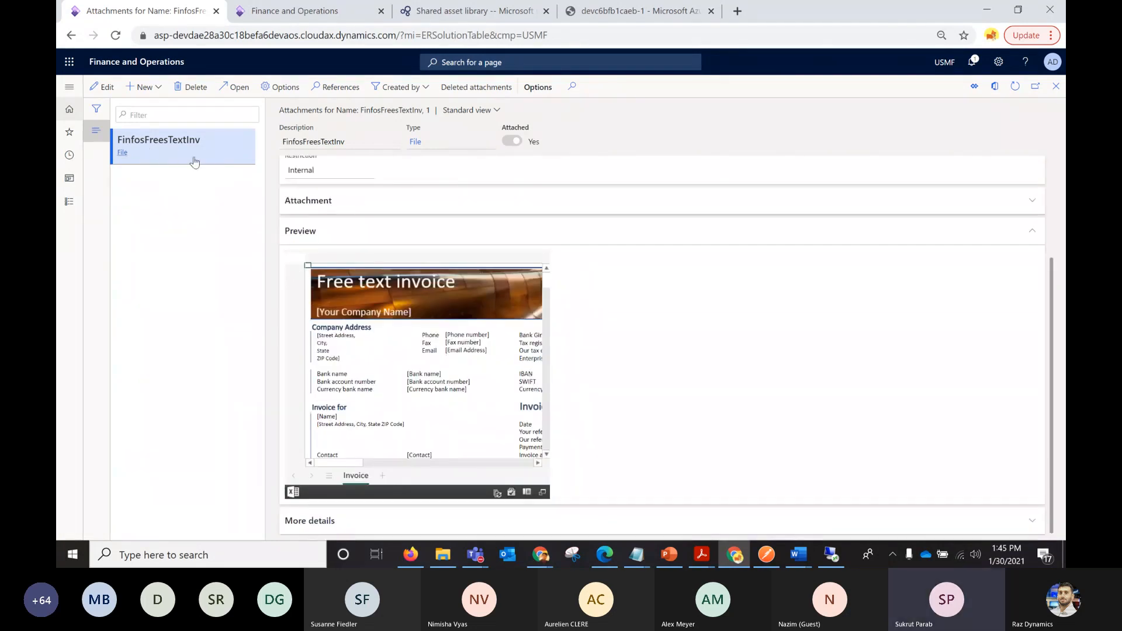
left_click(195, 87)
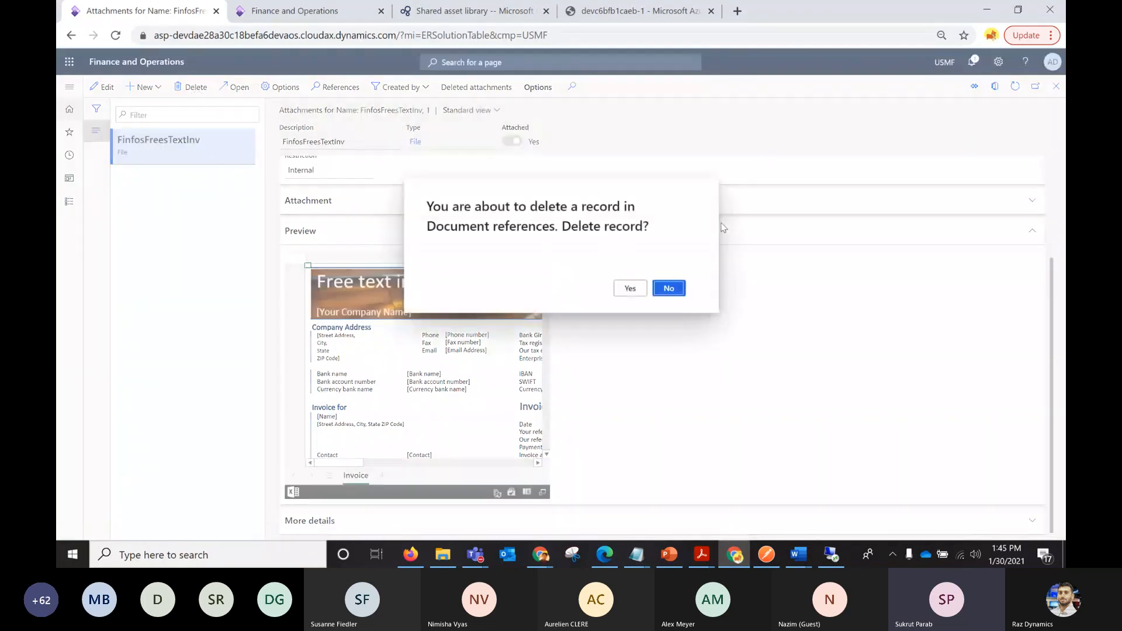
left_click(632, 290)
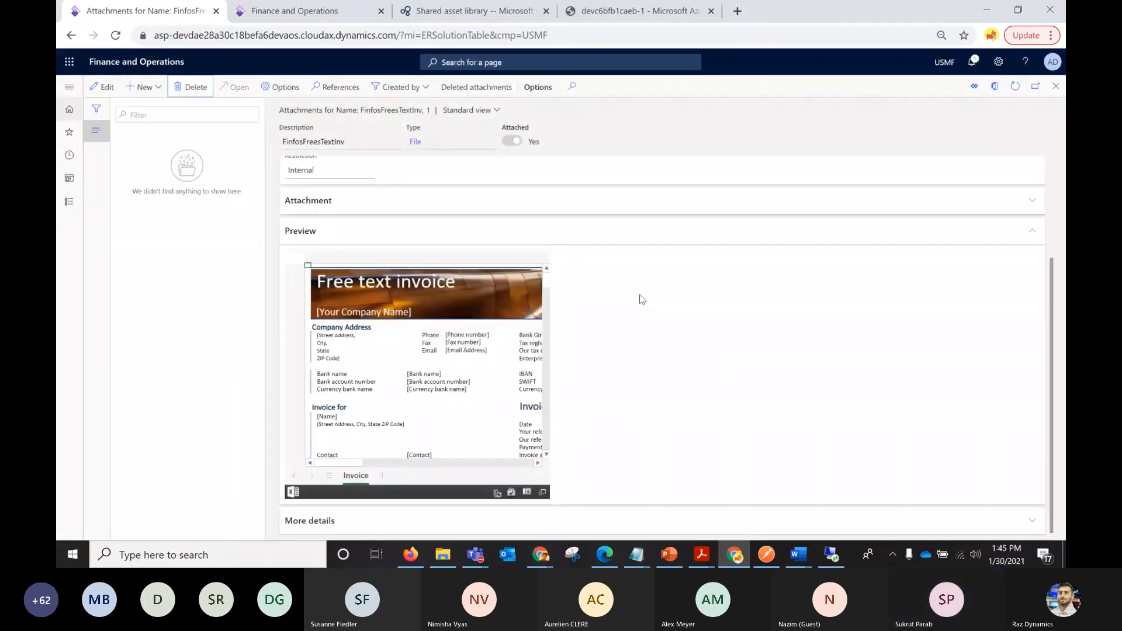
Open Word and create a blank document.
left_click(72, 555)
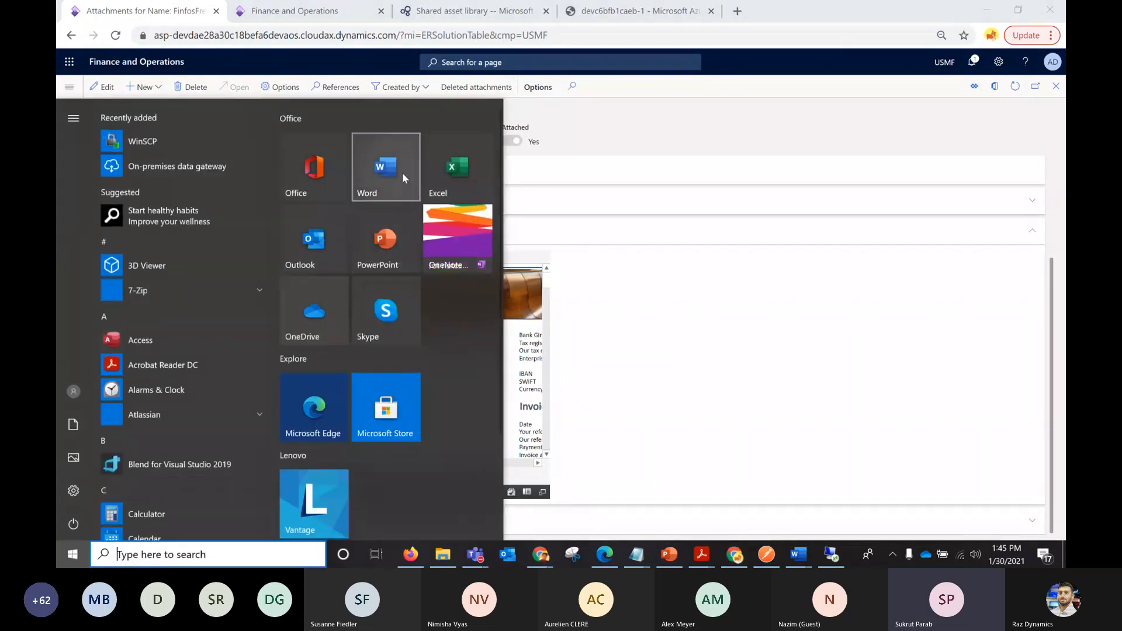
left_click(402, 173)
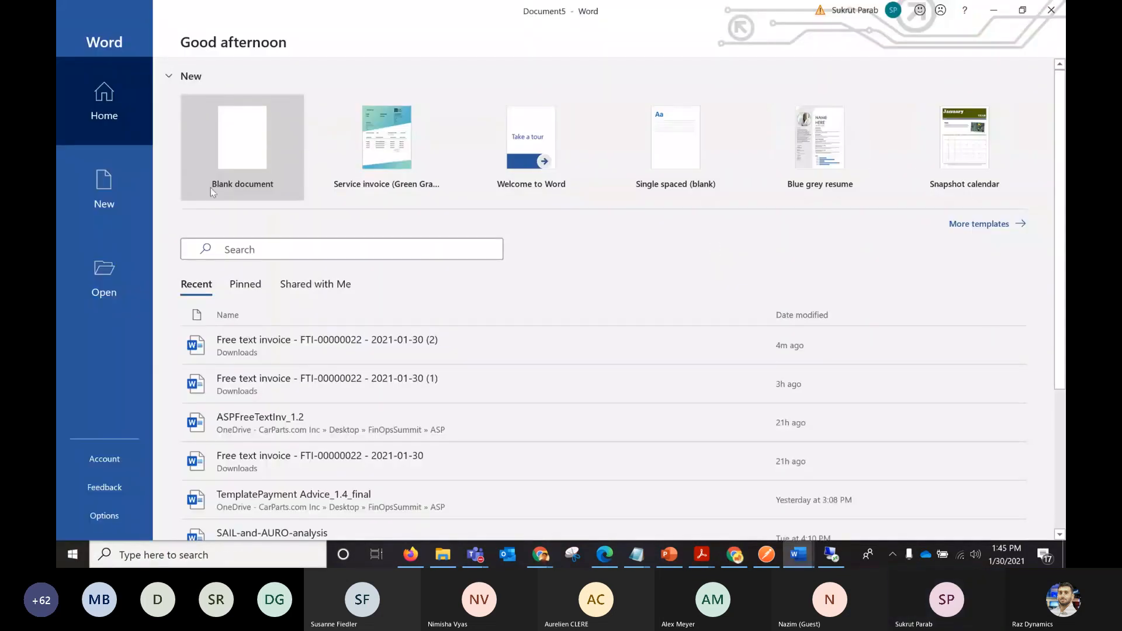
left_click(230, 157)
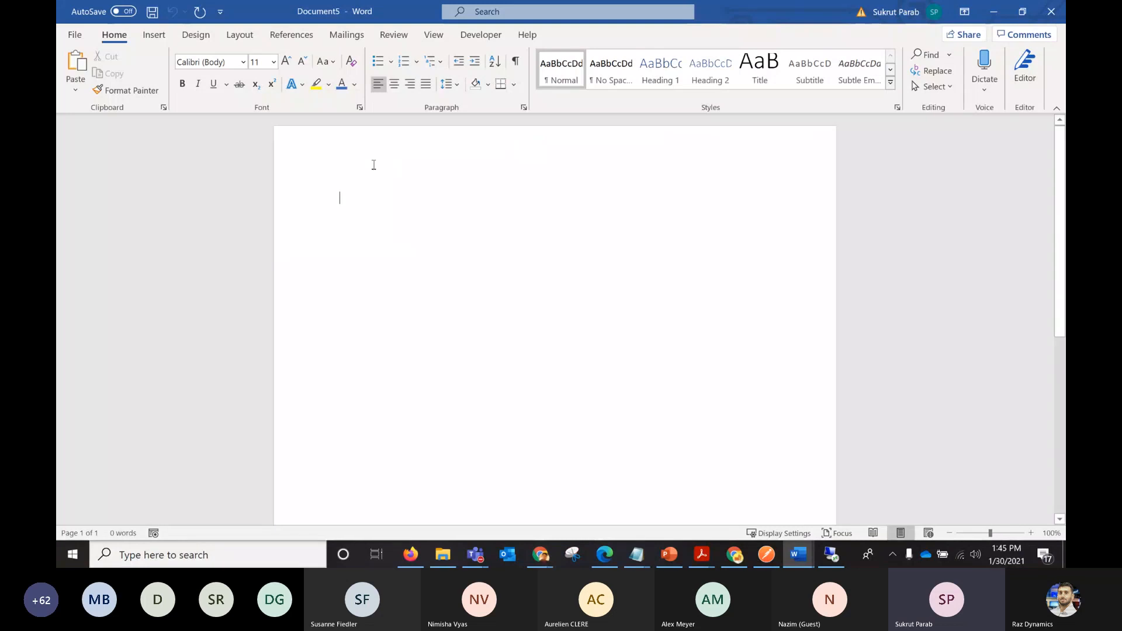
Make sure the Developer tab is enabled among the main tabs in Word's ribbon customization options.
left_click(74, 36)
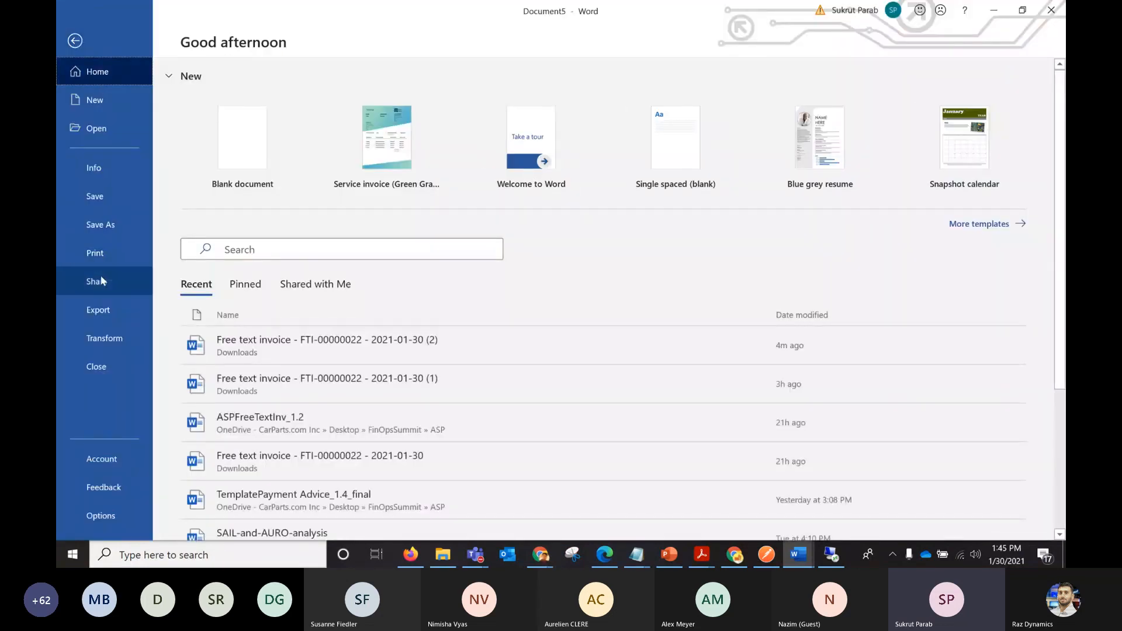
left_click(81, 46)
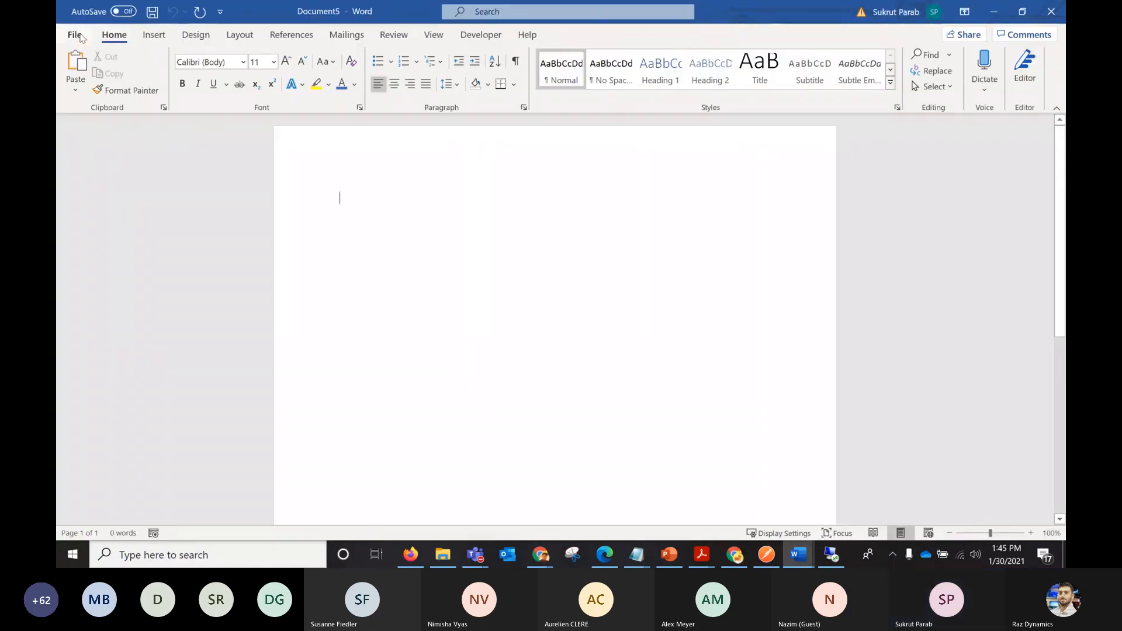
left_click(76, 37)
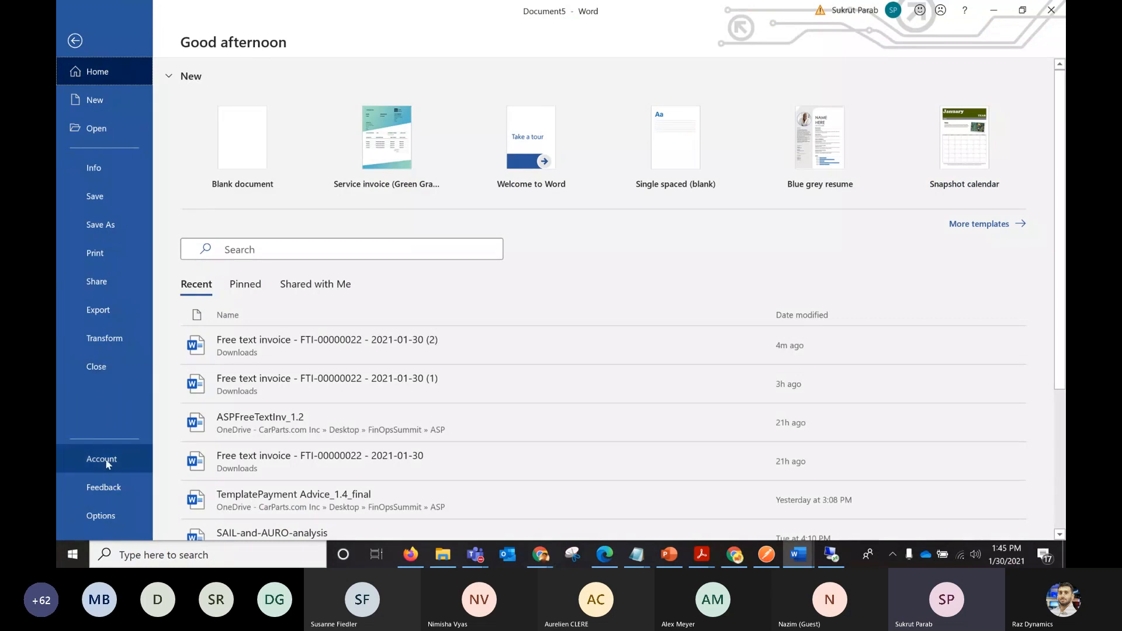
left_click(101, 515)
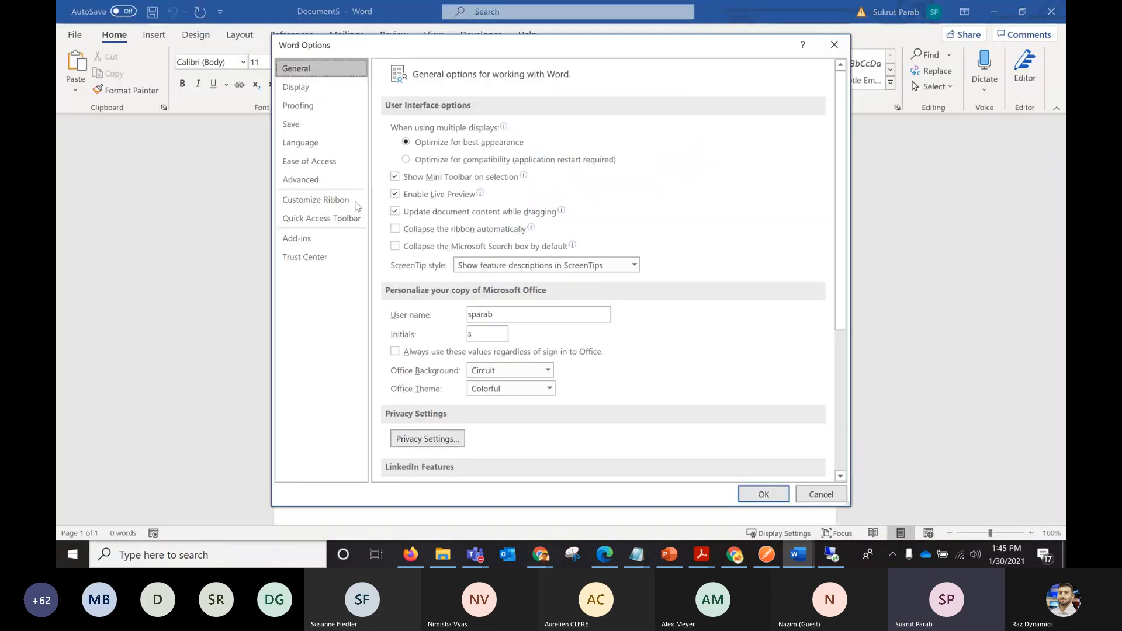
left_click(294, 91)
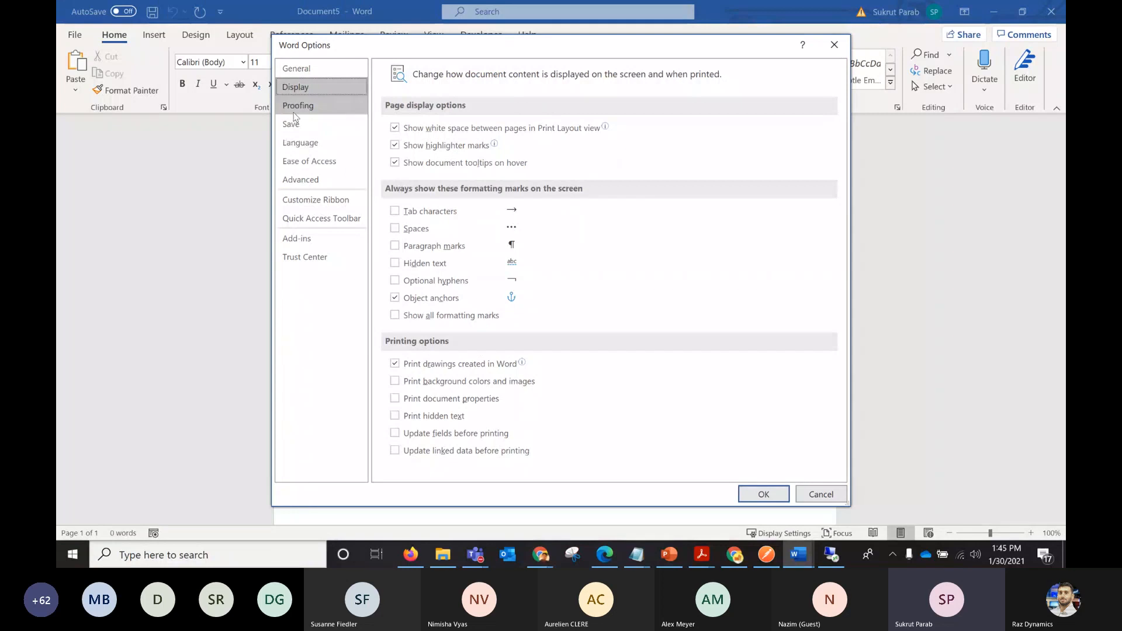
left_click(301, 180)
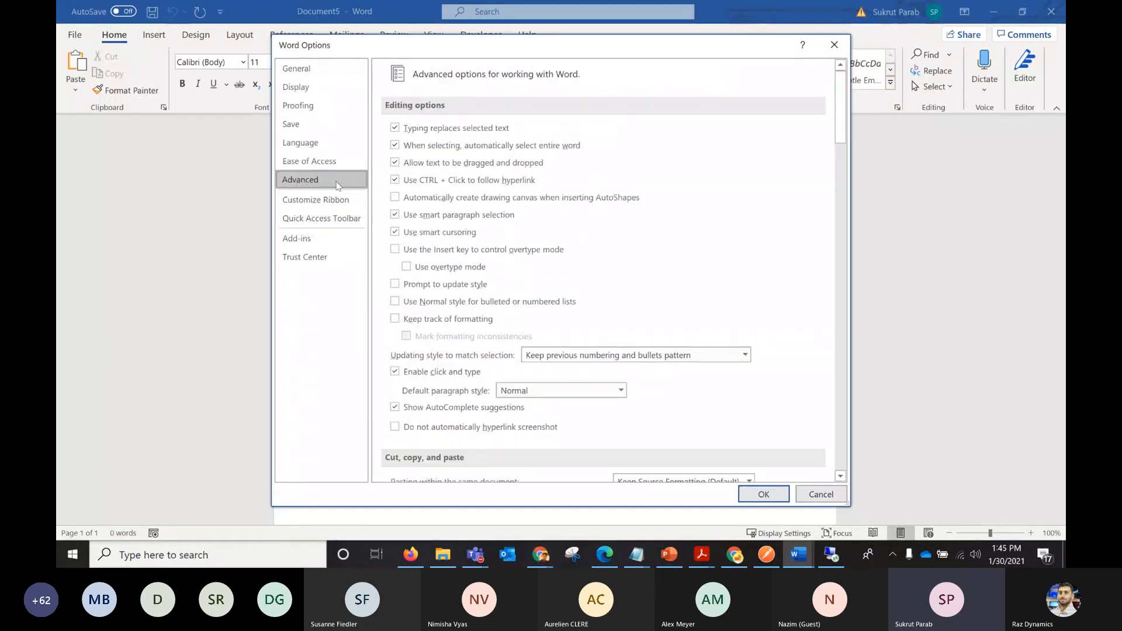
left_click(311, 202)
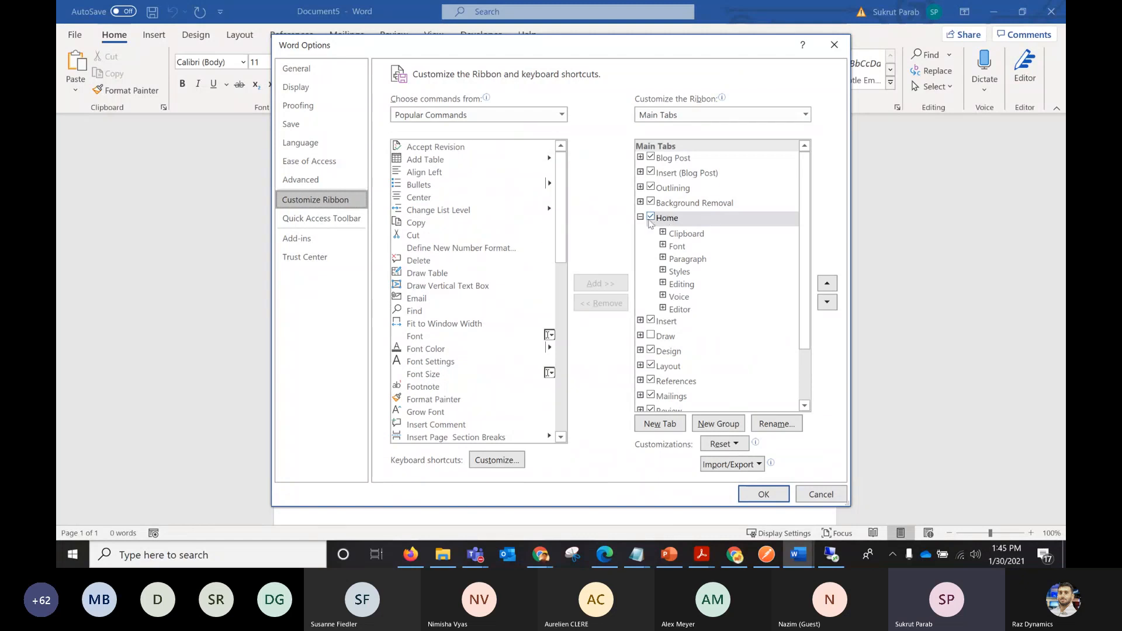
scroll(805, 263, "down", 2)
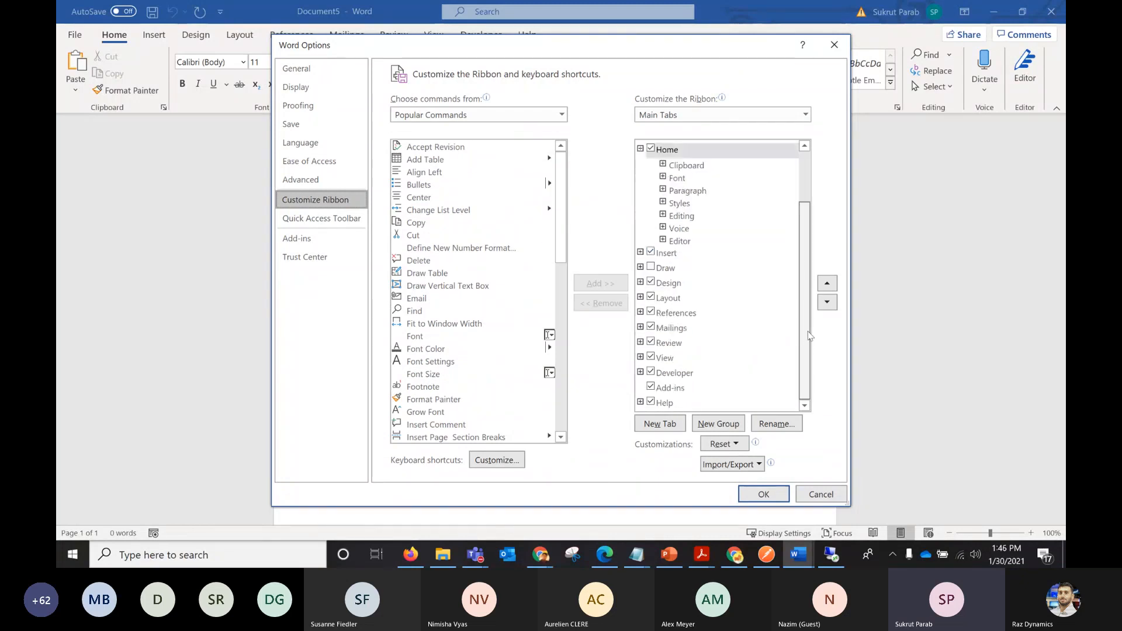
left_click(651, 374)
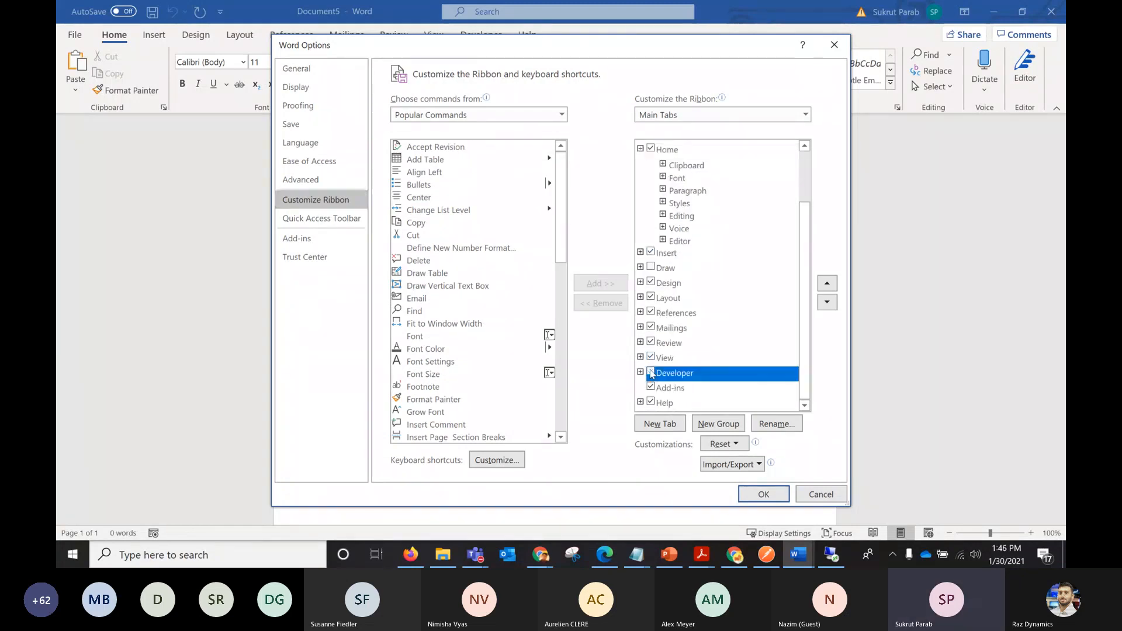
left_click(764, 494)
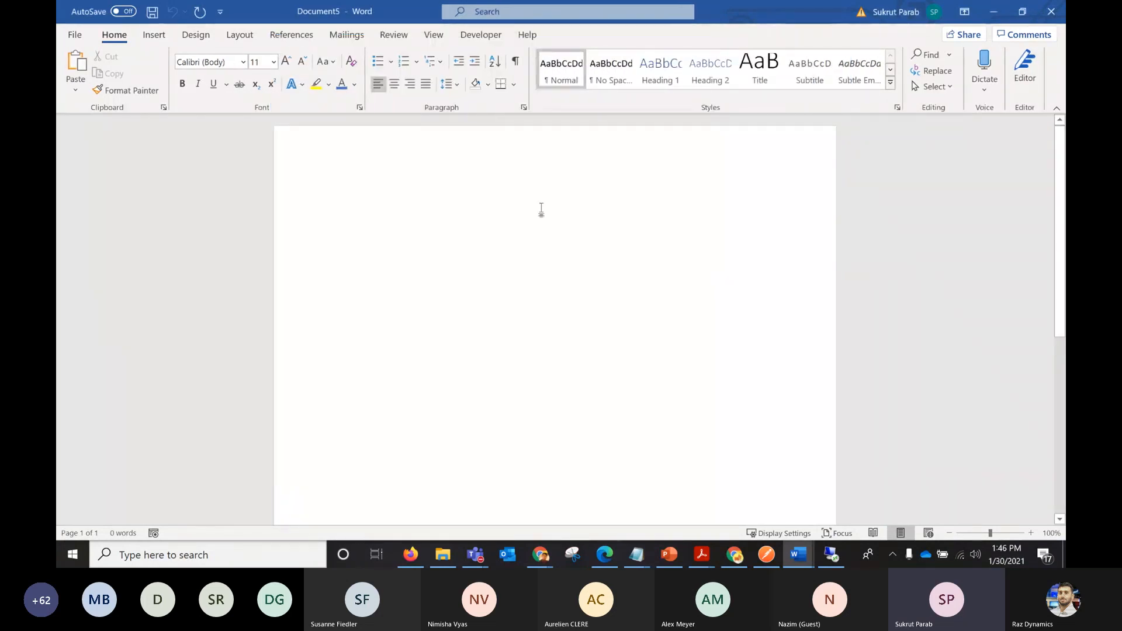
Save the blank Word document as MyFreeTextInv in the FinOpsSummit folder.
left_click(75, 34)
left_click(100, 224)
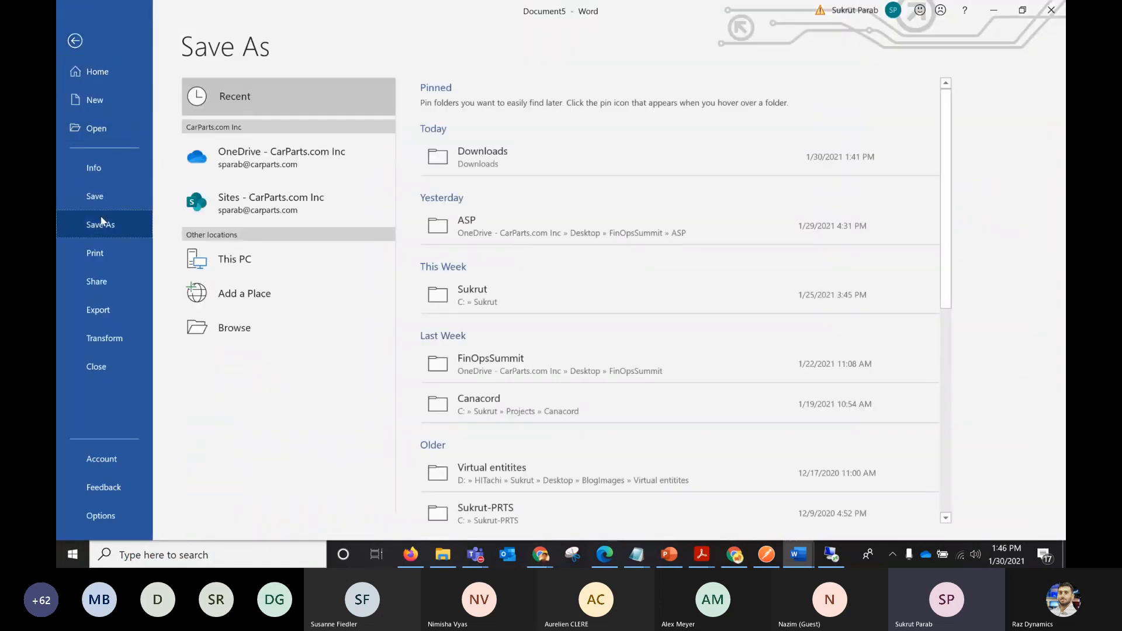
left_click(235, 327)
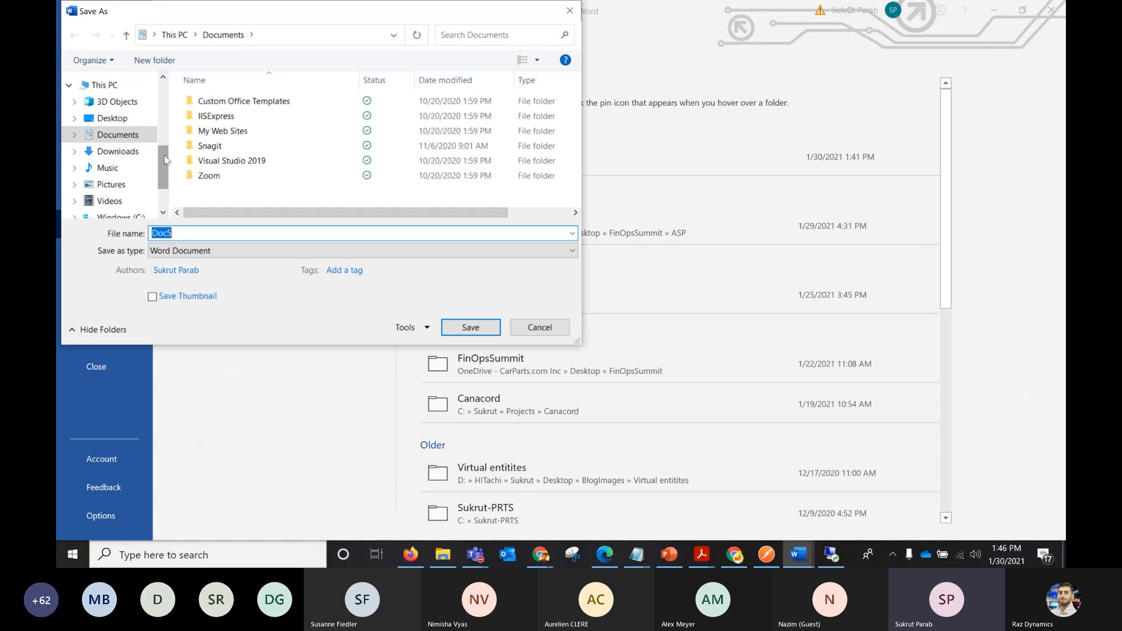
left_click_drag(166, 162, 167, 121)
left_click(123, 129)
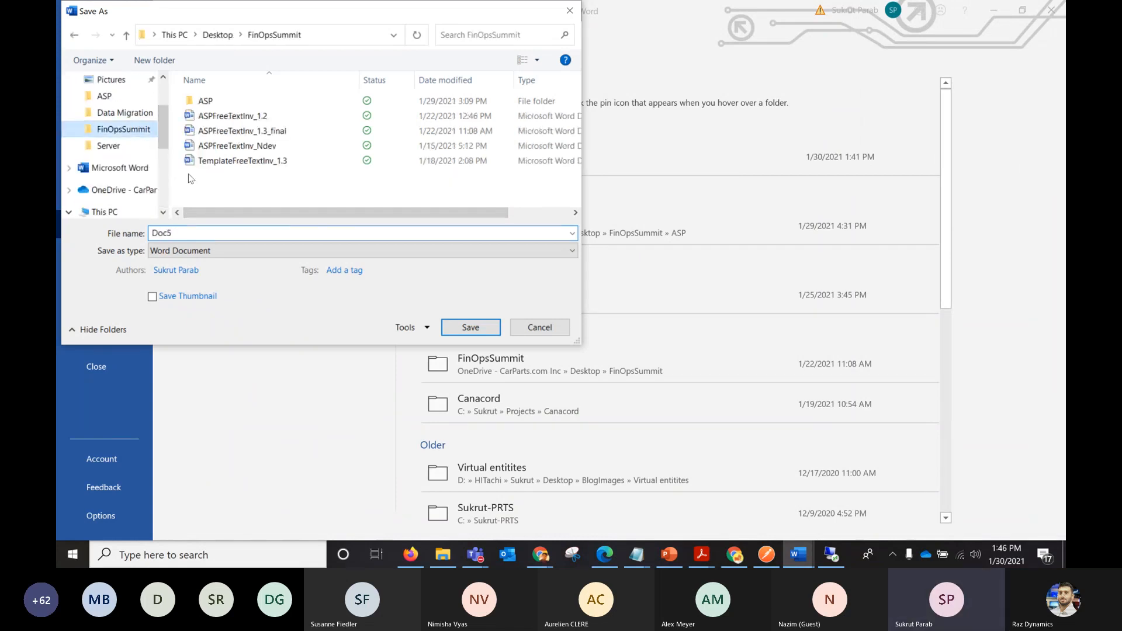
type("MyFreeTextIn")
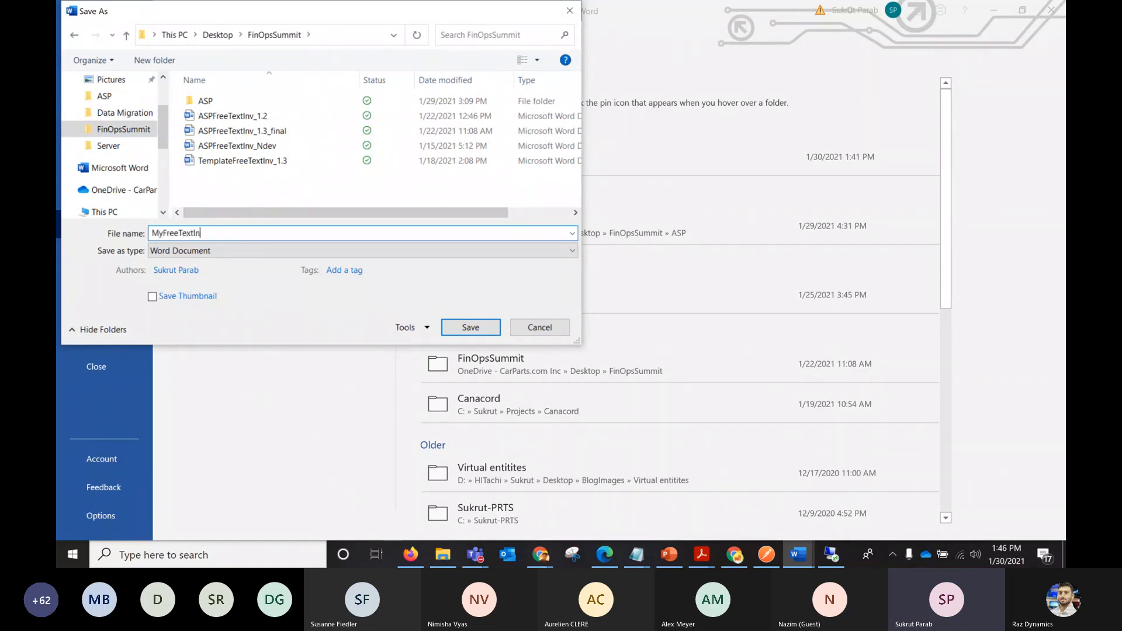
left_click(450, 327)
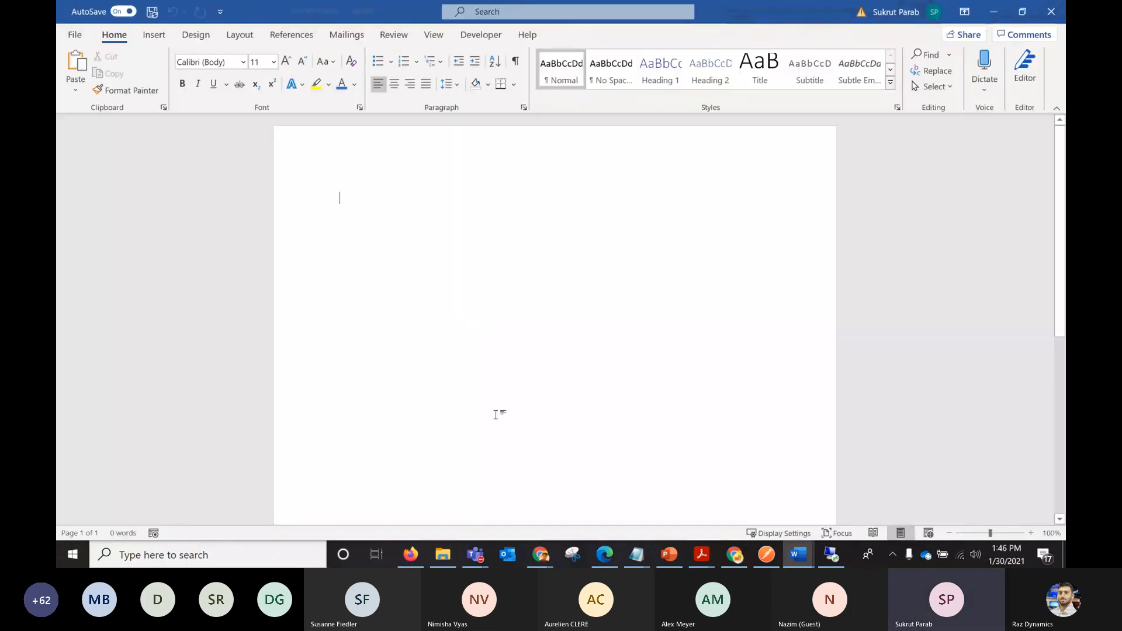
Return to Finance and Operations, start a new file attachment for FinfosFreesTextInv, and try to upload MyFreeTextInv from the FinOpsSummit folder.
left_click(734, 554)
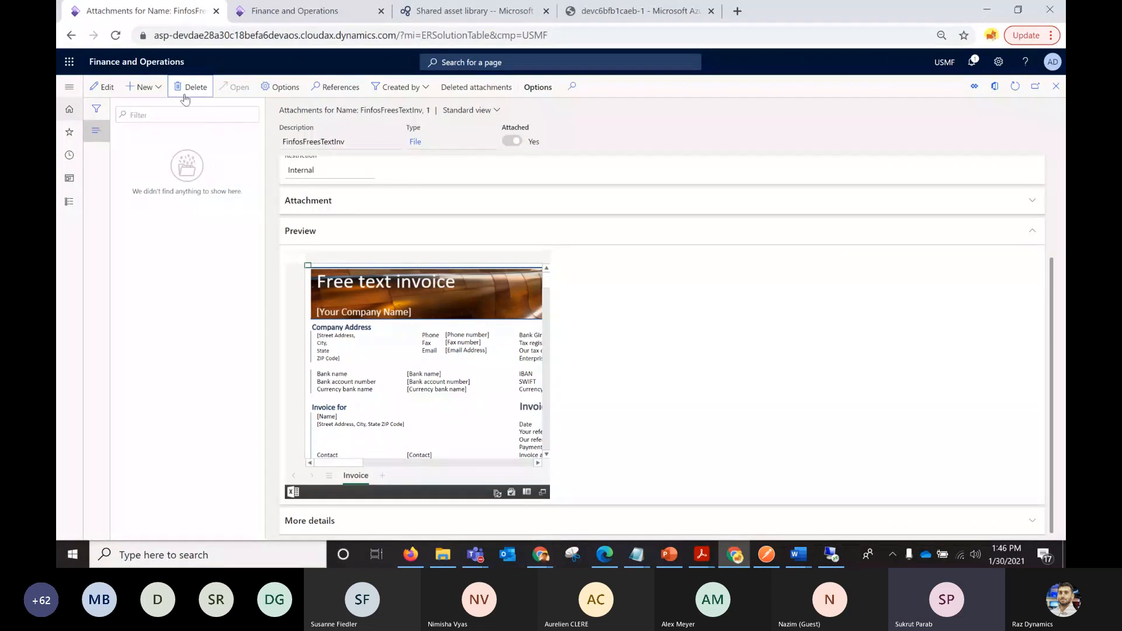
left_click(154, 87)
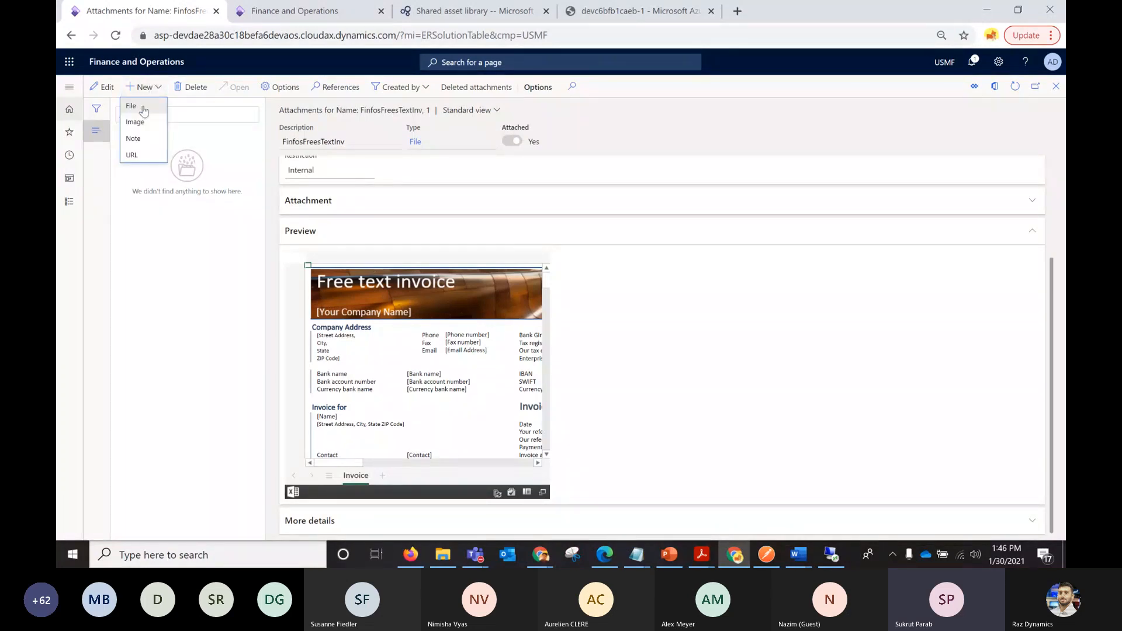
left_click(143, 107)
left_click(887, 123)
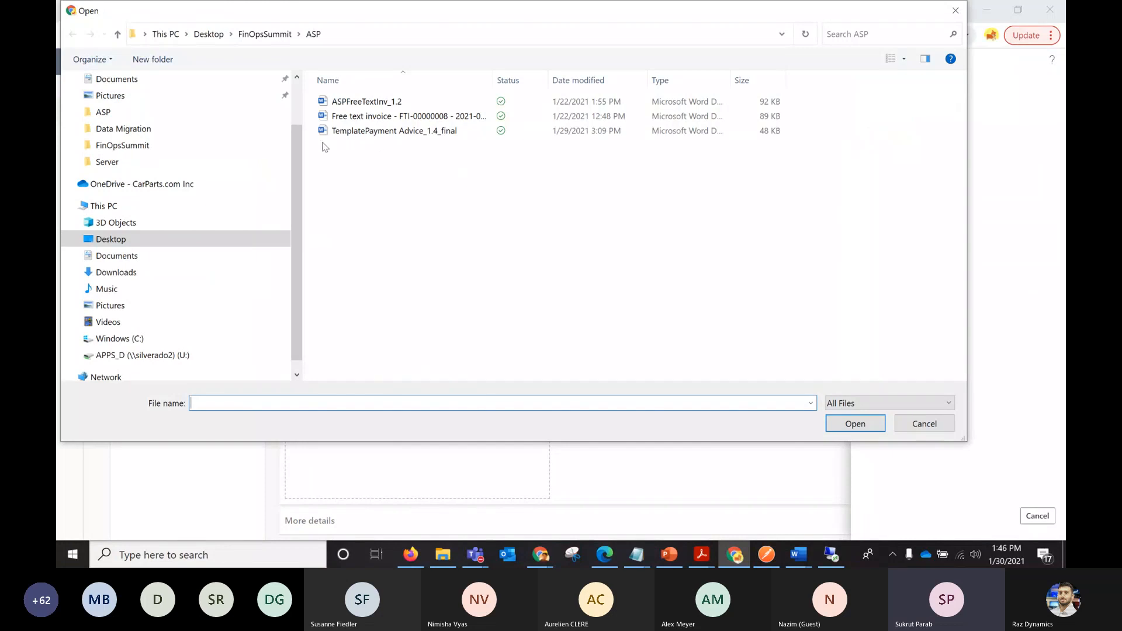
left_click(252, 35)
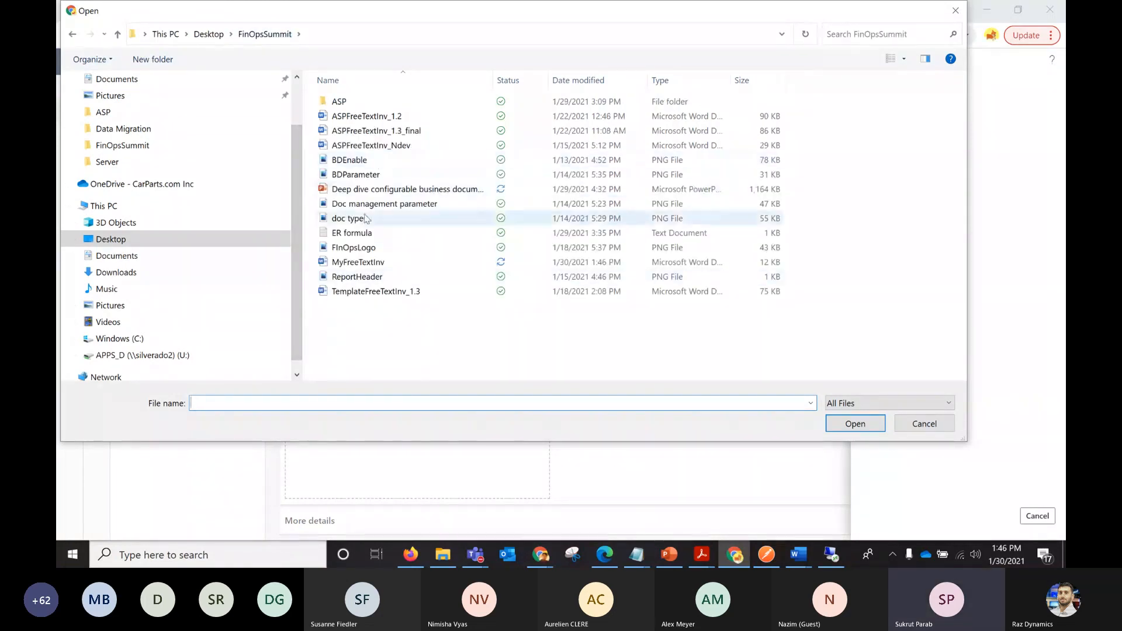
left_click(364, 264)
left_click(857, 425)
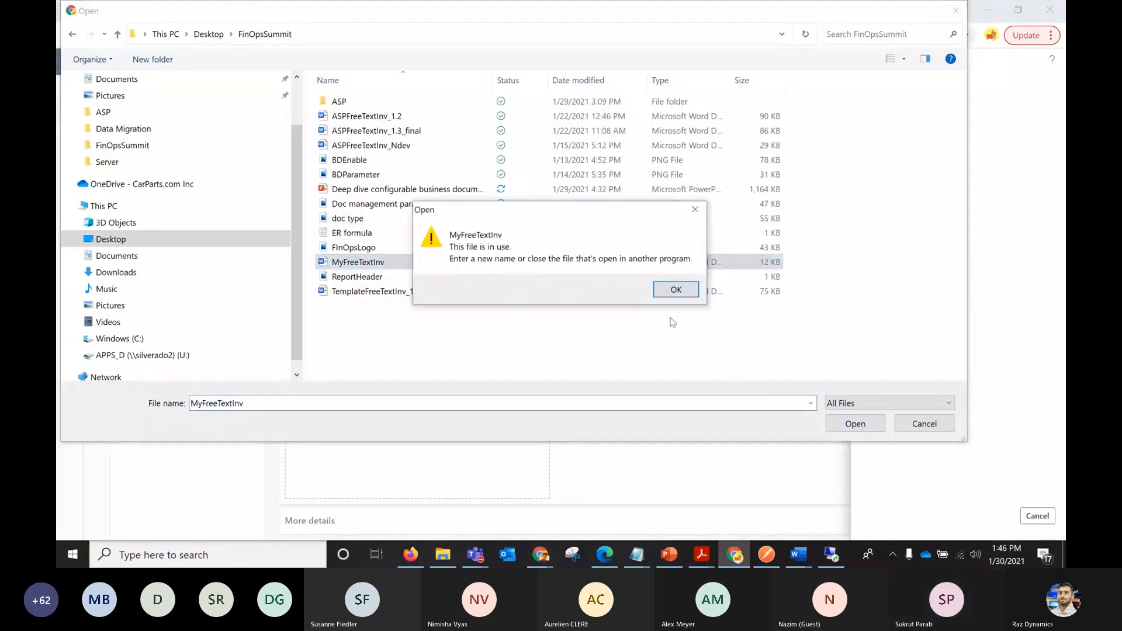
Close the MyFreeTextInv document in Word, upload it as the format's attachment, and save the attachment record.
mouse_move(798, 554)
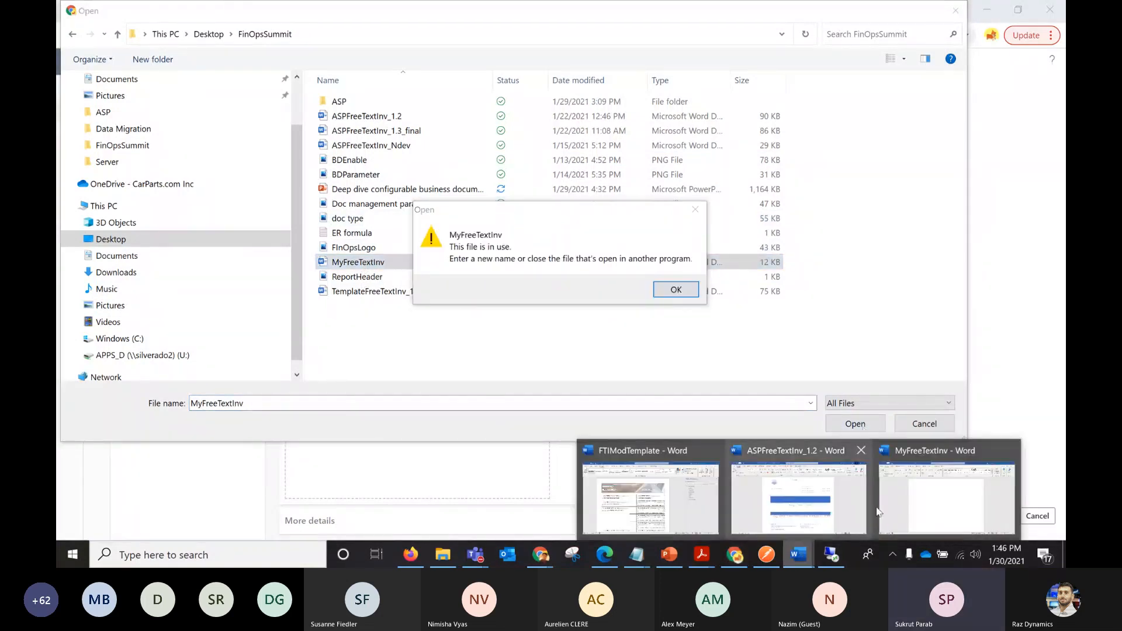
left_click(920, 497)
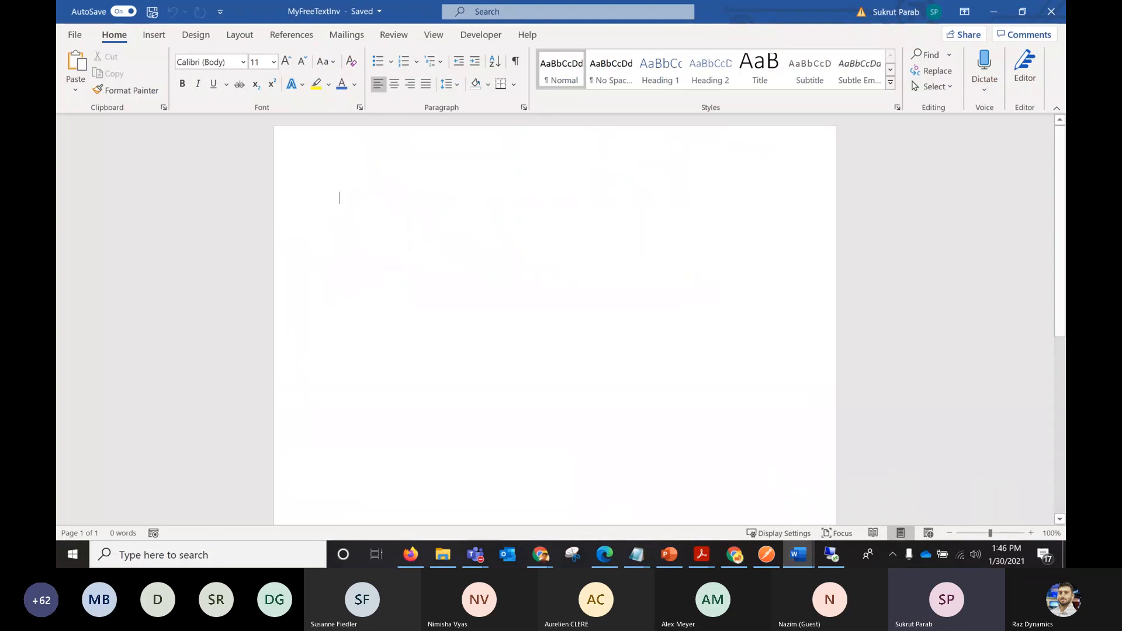
left_click(1050, 22)
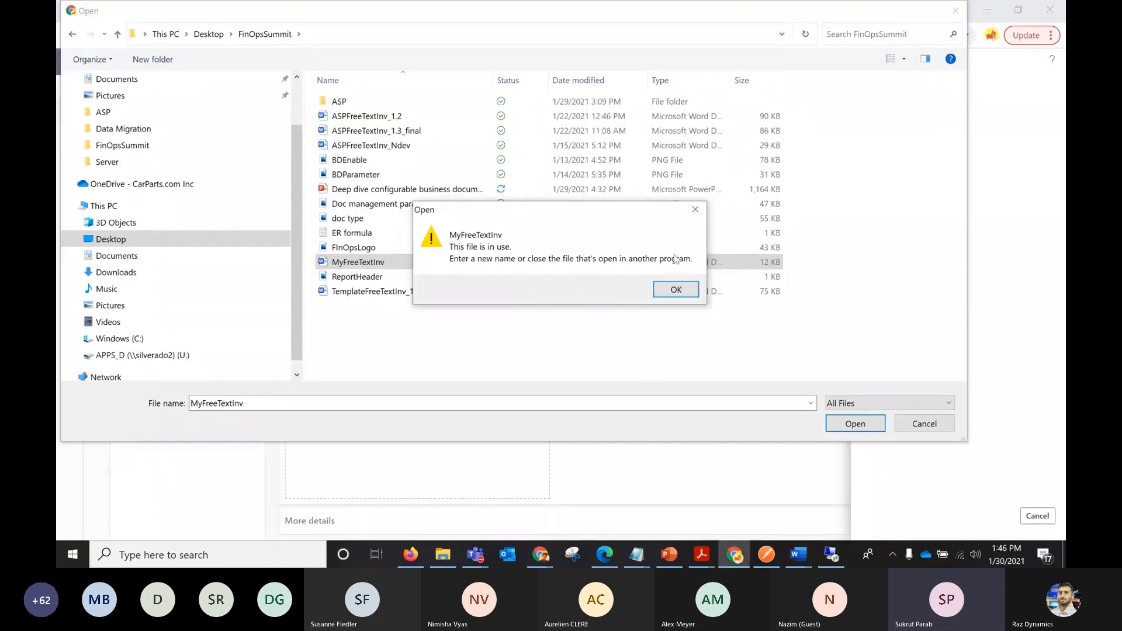
left_click(674, 288)
left_click(385, 265)
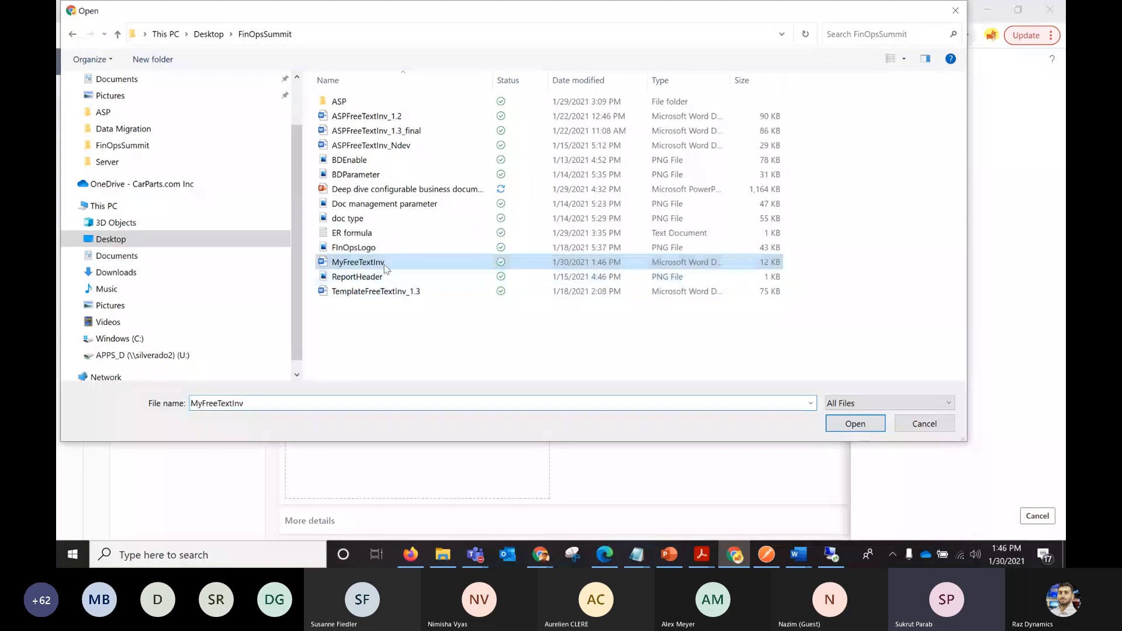
left_click(851, 430)
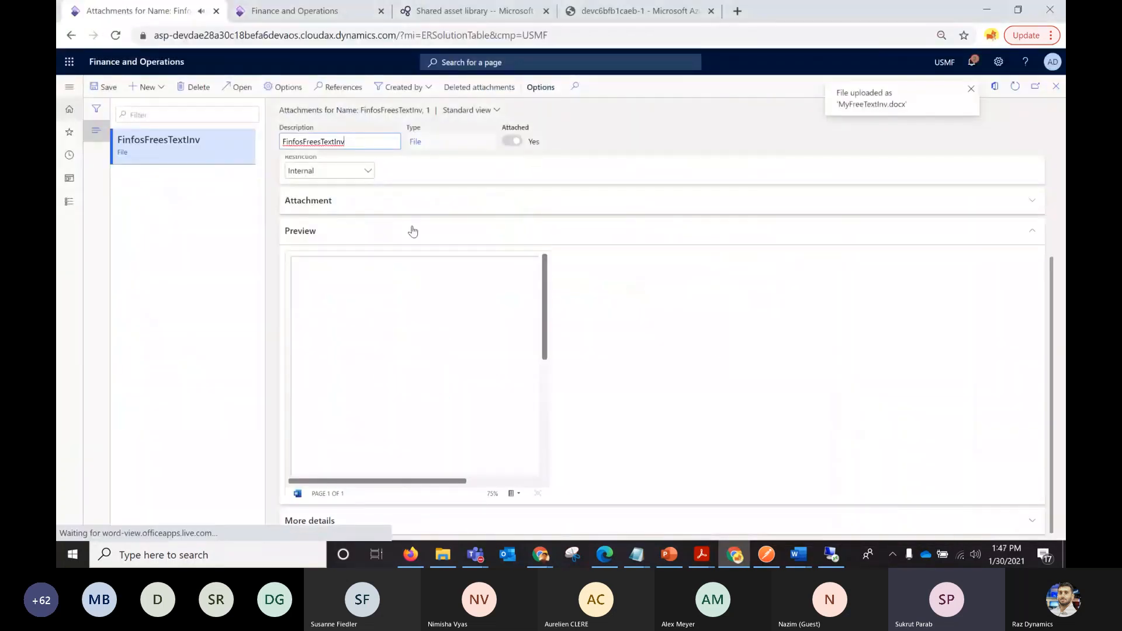
left_click_drag(545, 326, 545, 249)
left_click(110, 91)
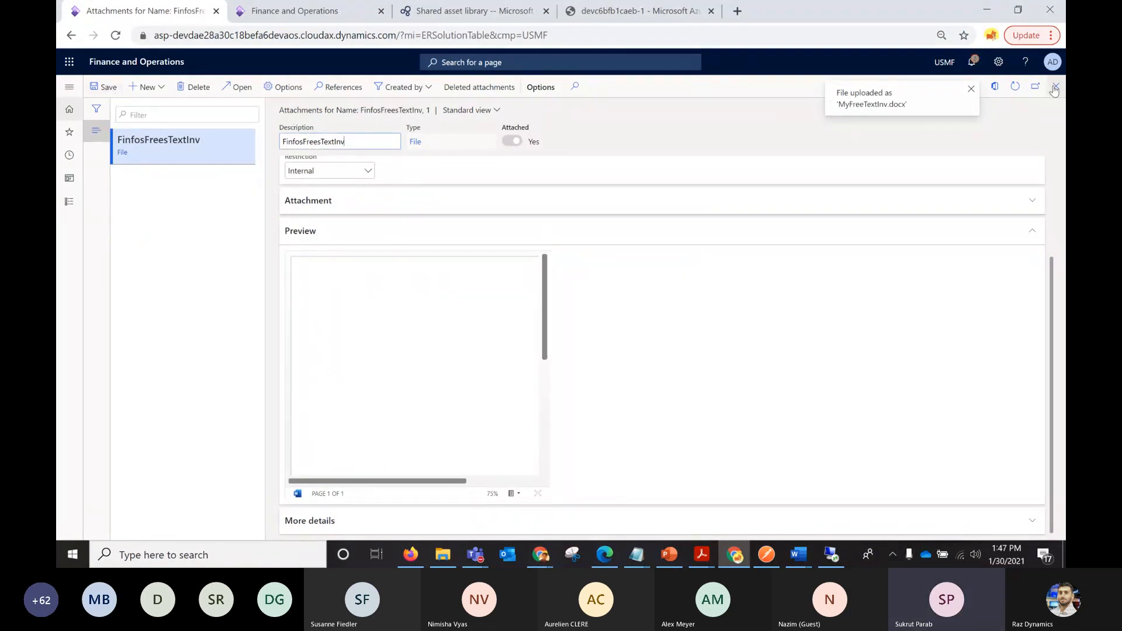
left_click(1056, 86)
Set the template of the Free text invoice report element to FinfosFreesTextInv and save the format.
left_click(790, 275)
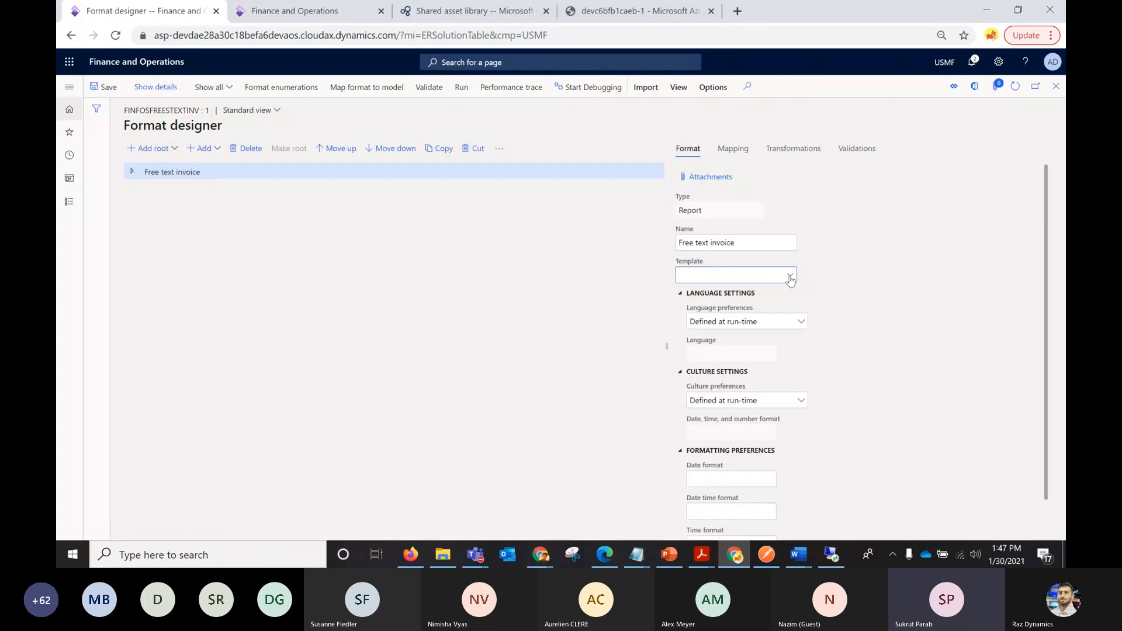
left_click(735, 311)
left_click(108, 91)
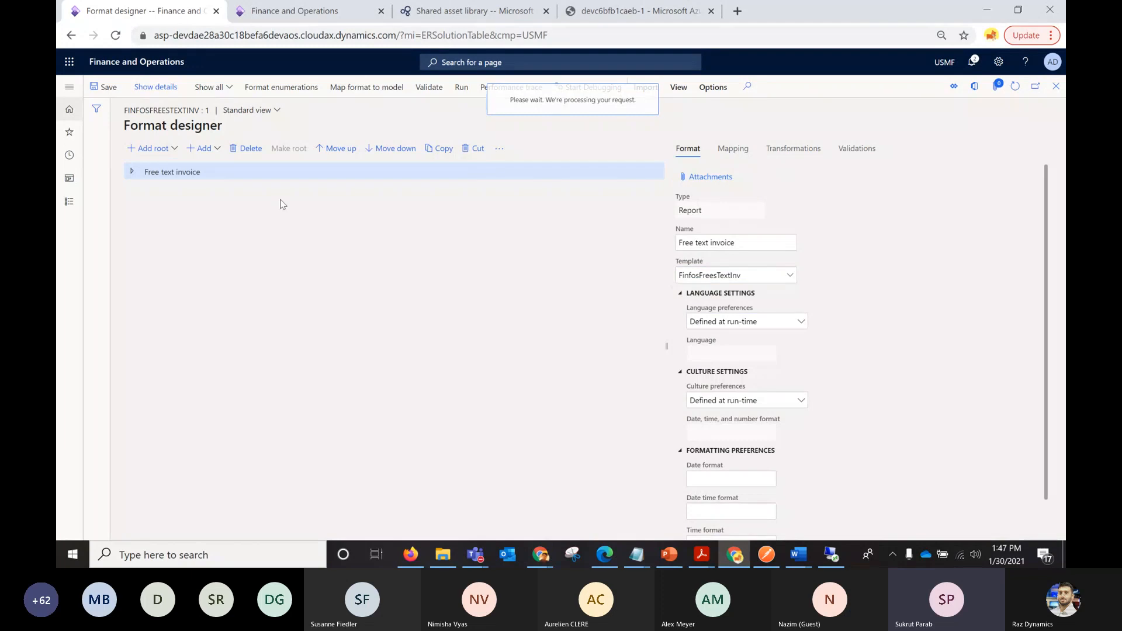
Examine the format structure under Free text invoice, including the Invoice element and its expandable Header.
left_click(132, 172)
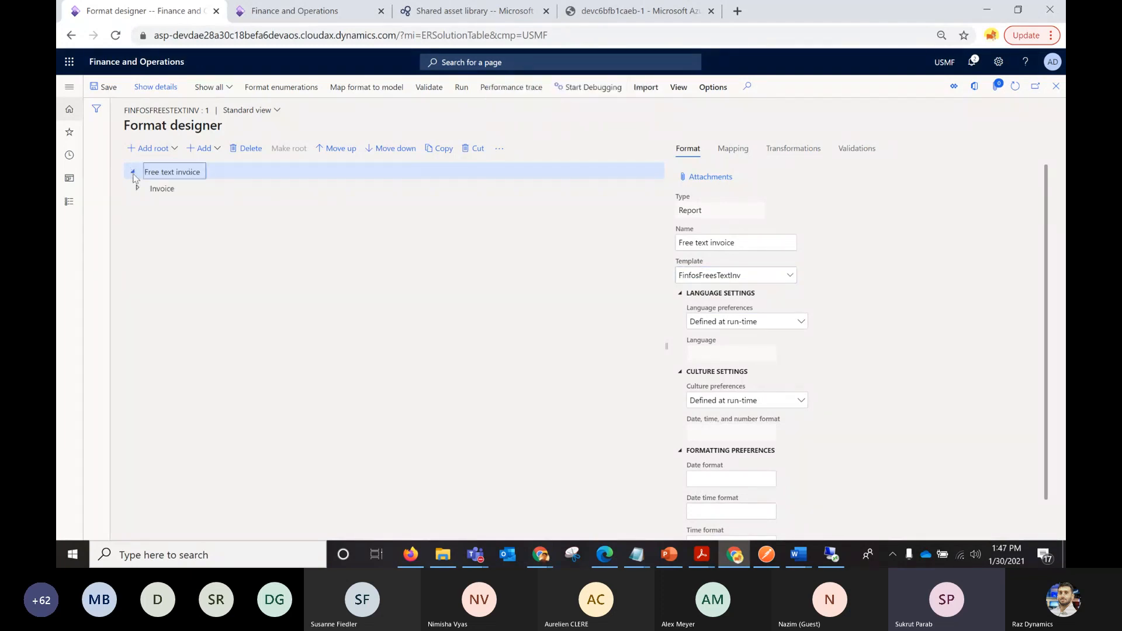
left_click(138, 189)
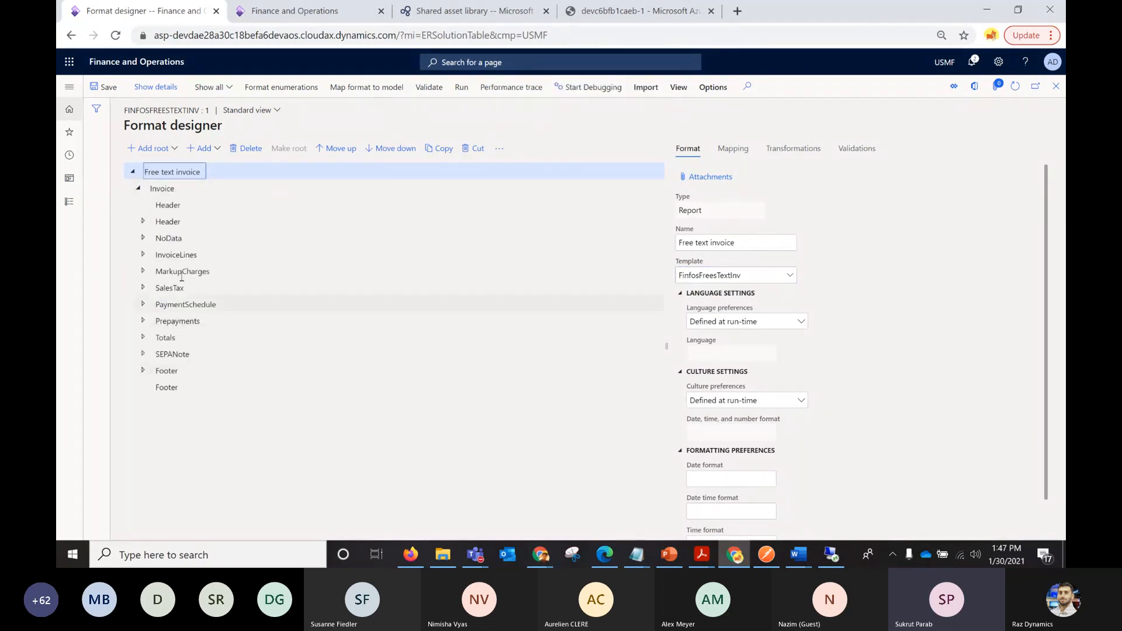
left_click(142, 222)
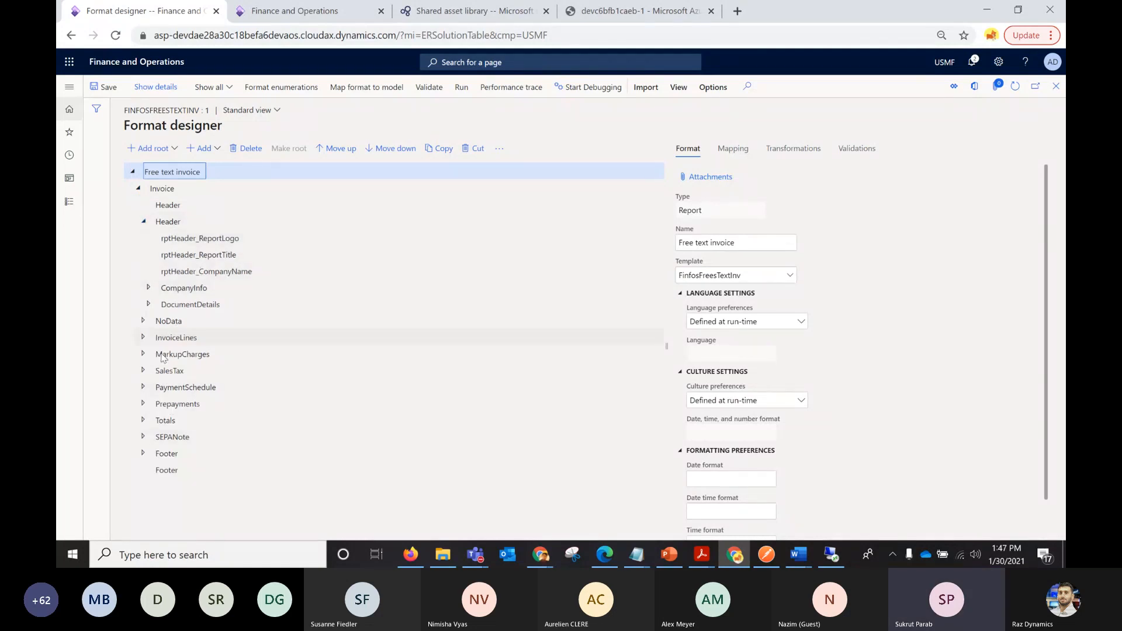
Open the attached MyFreeTextInv.docx from the format's attachments in Word and enable editing.
left_click(711, 177)
left_click(234, 86)
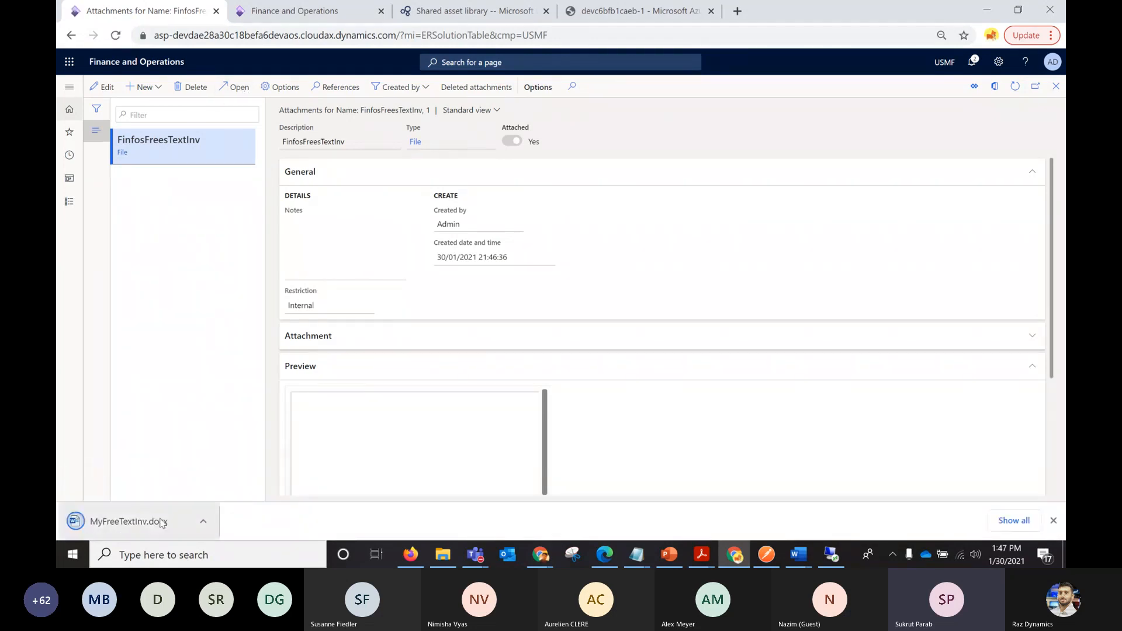
left_click(160, 525)
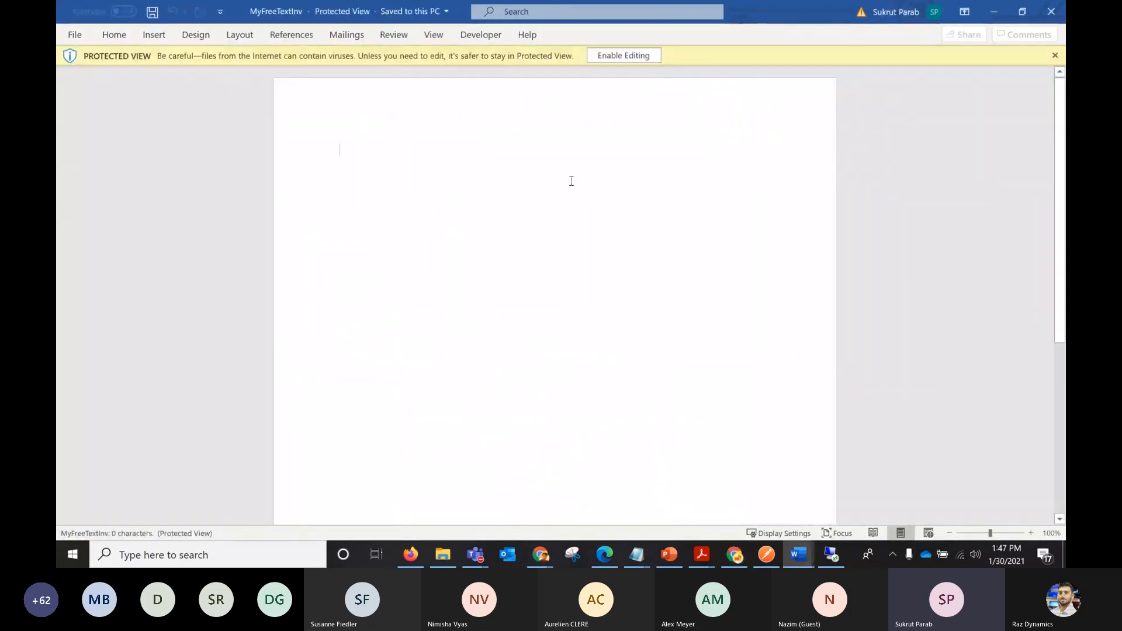
left_click(636, 57)
Show the Report custom XML part in the XML mapping of MyFreeTextInv and expand its Invoice node.
left_click(481, 35)
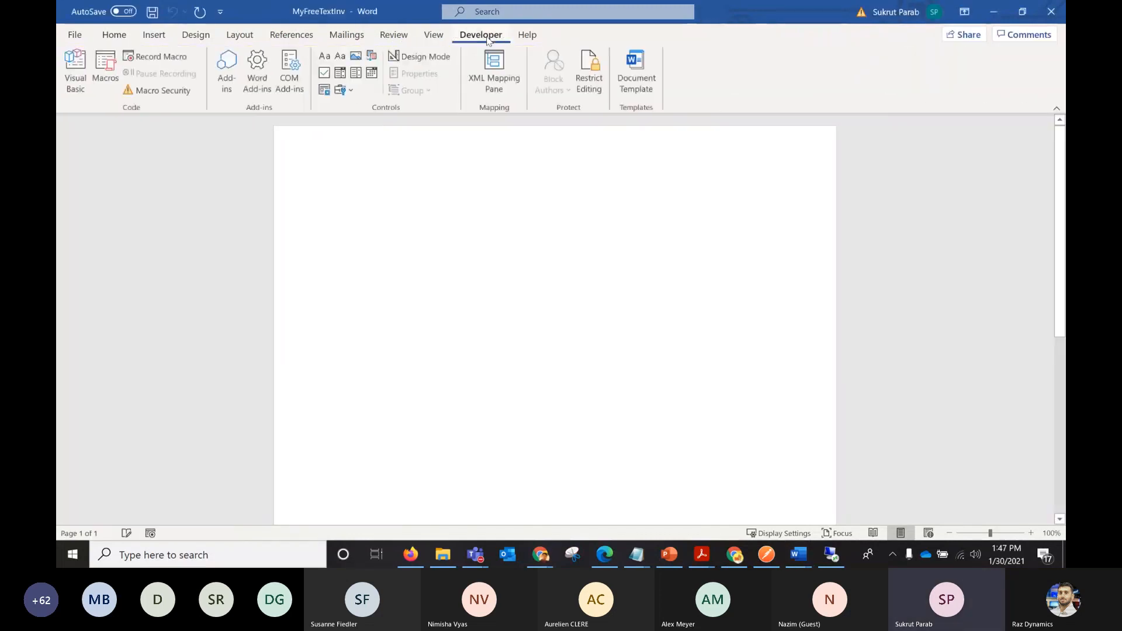
left_click(493, 74)
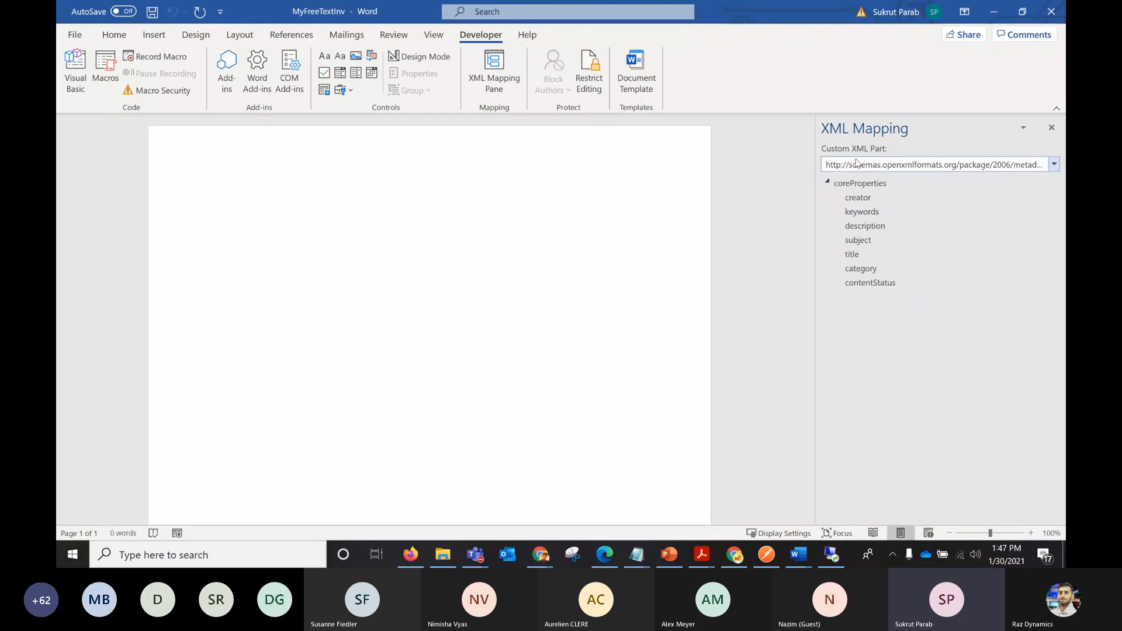
left_click(1054, 164)
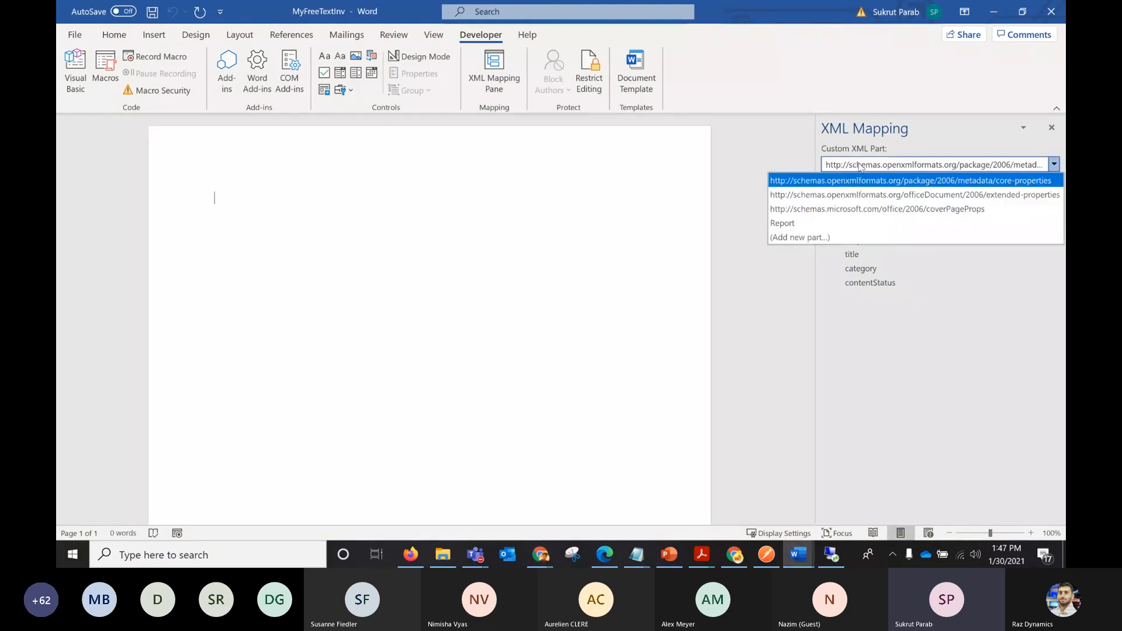
left_click(786, 227)
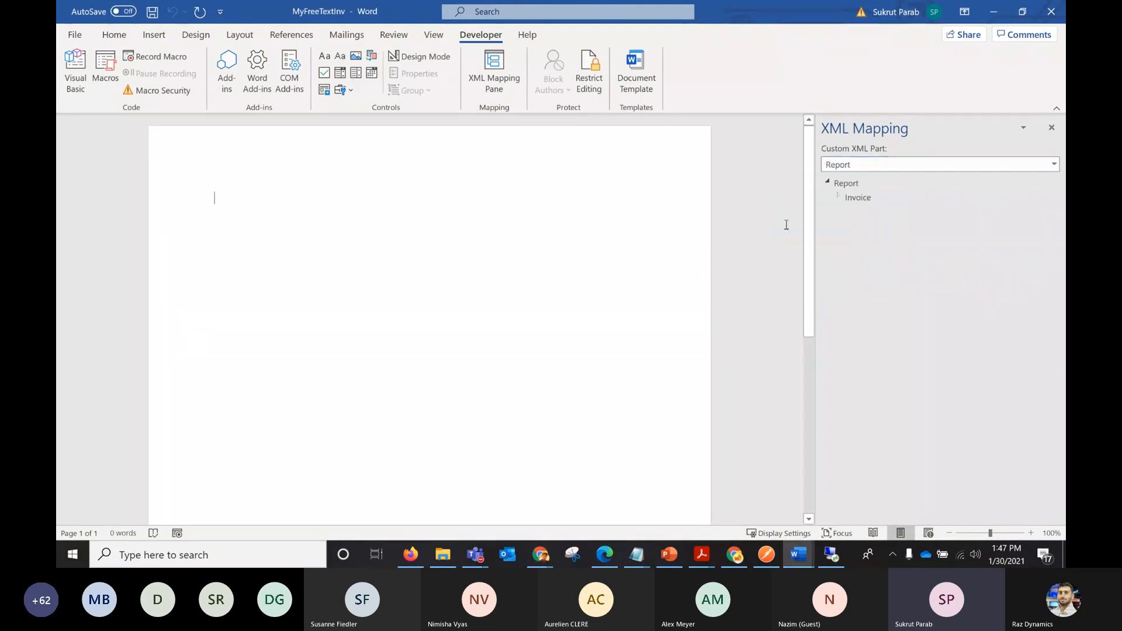
left_click(839, 197)
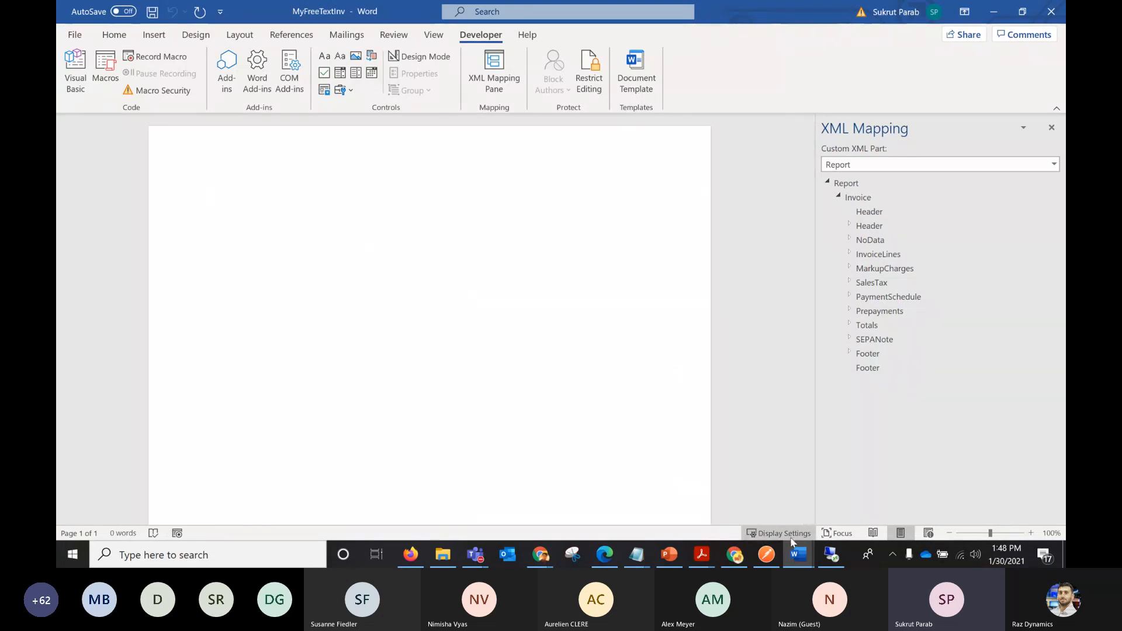
Open the finished ASPFreeTextInv_1.2 template from the ASP folder in Word and maximize its window.
mouse_move(797, 555)
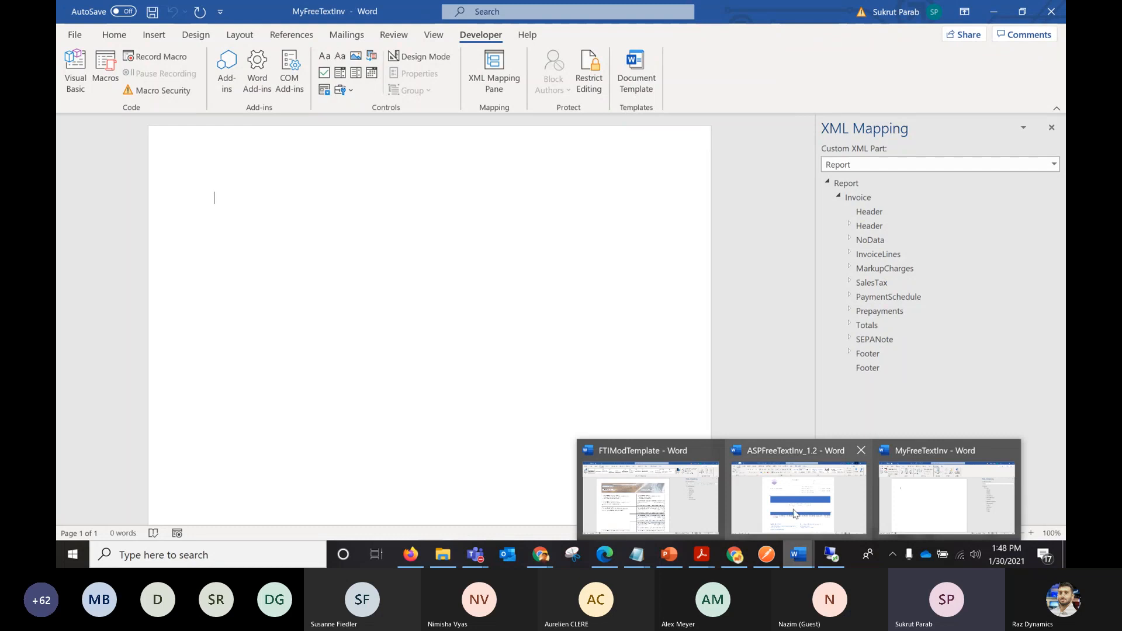
mouse_move(443, 554)
left_click(397, 491)
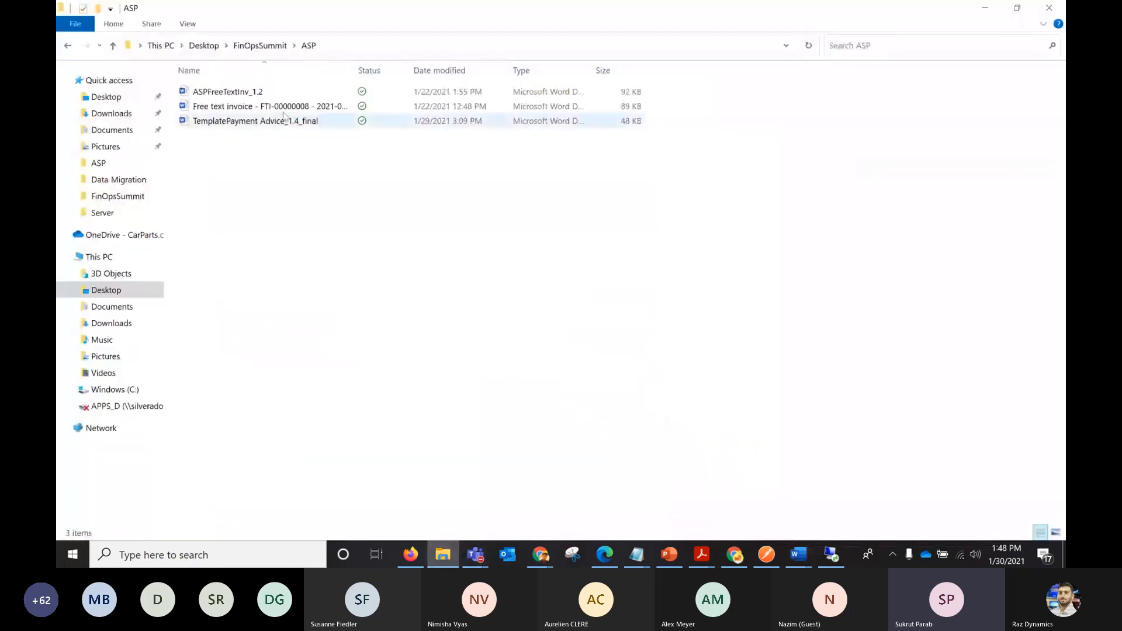
double_click(260, 91)
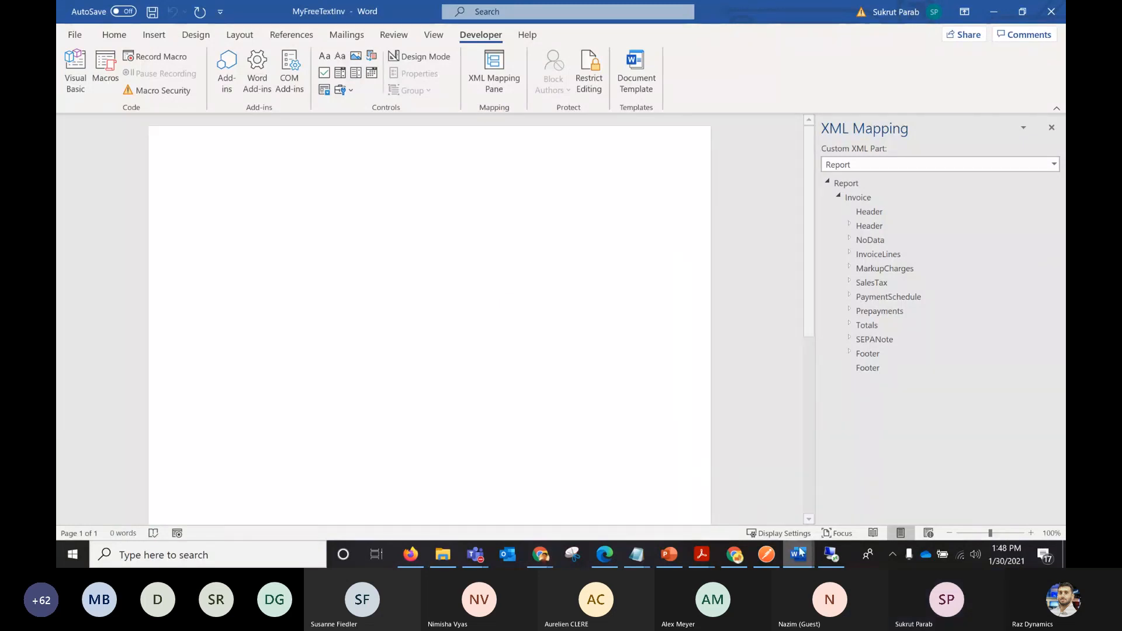
mouse_move(799, 554)
mouse_move(751, 506)
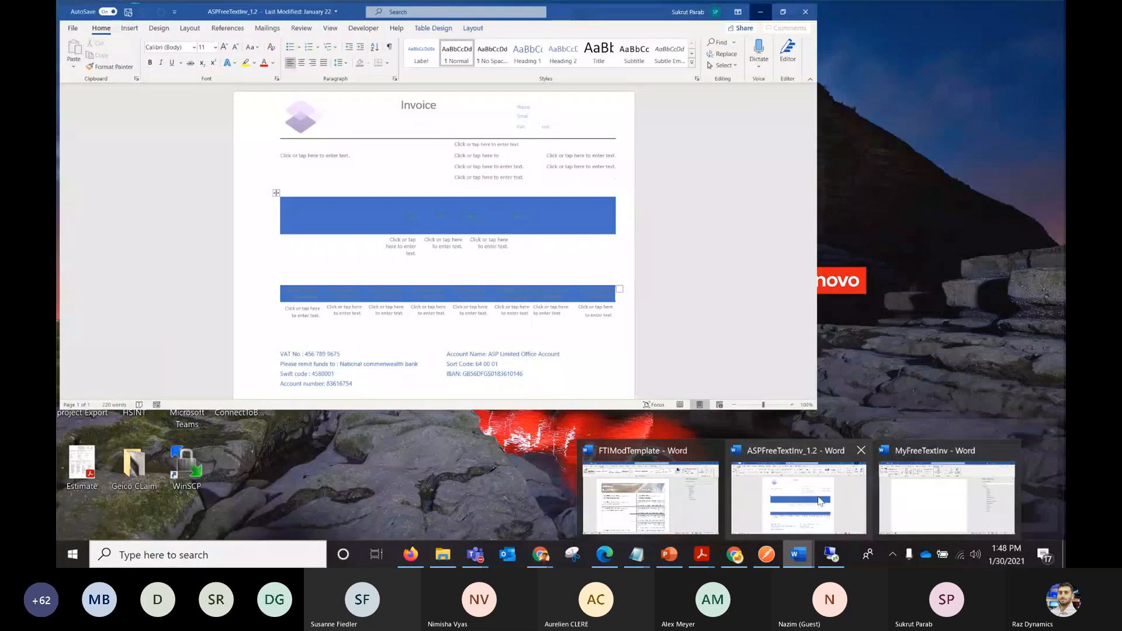
left_click(821, 501)
left_click(783, 11)
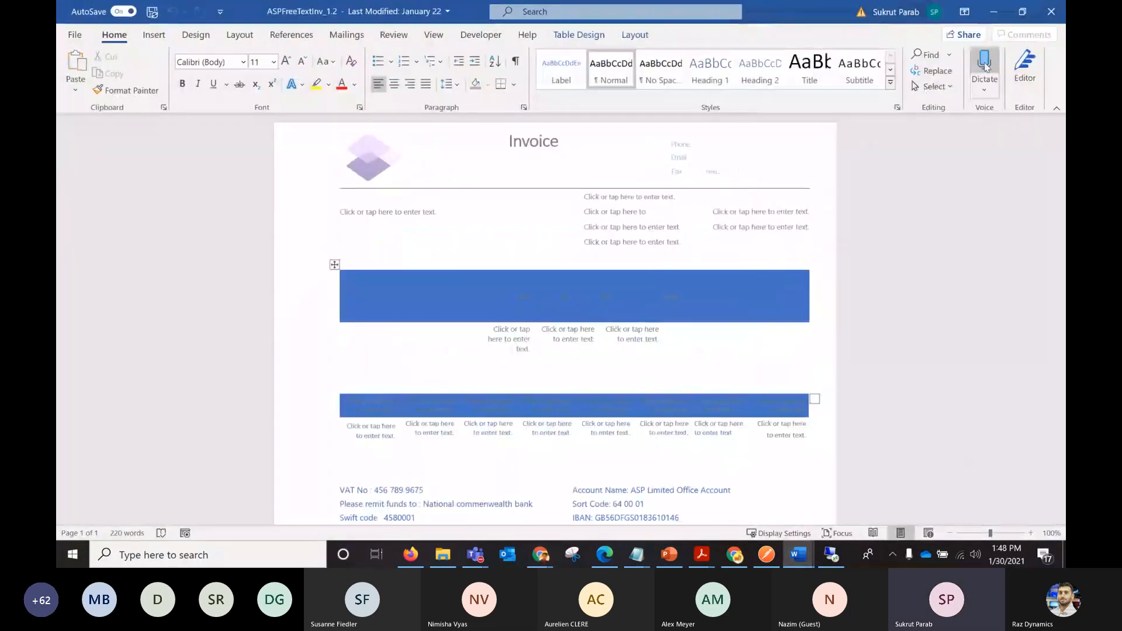
Turn on Design Mode in the ASPFreeTextInv_1.2 template and open its page header for editing.
left_click(481, 35)
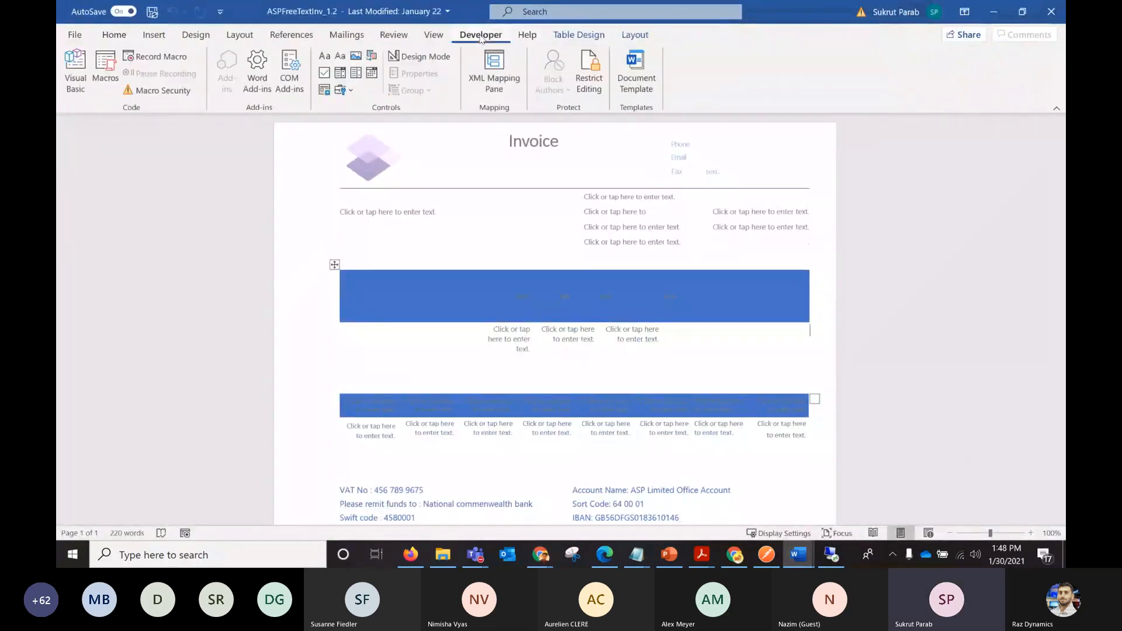
left_click(439, 58)
mouse_move(1059, 186)
left_mouse_down()
mouse_move(1060, 238)
mouse_move(1060, 188)
left_mouse_up()
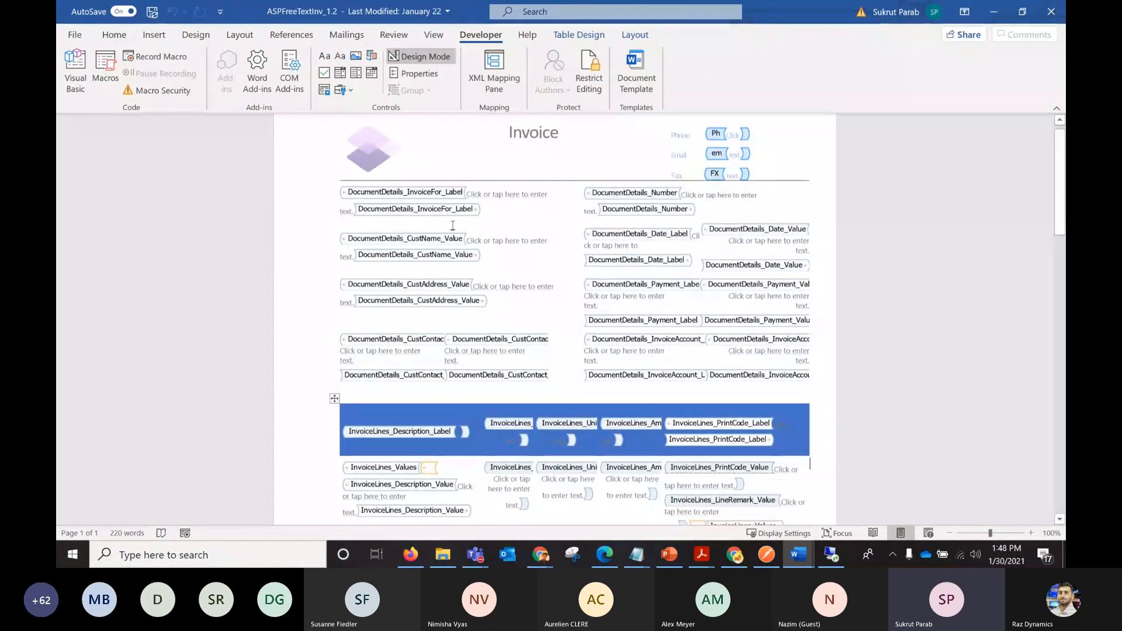
triple_click(303, 193)
left_click(286, 178)
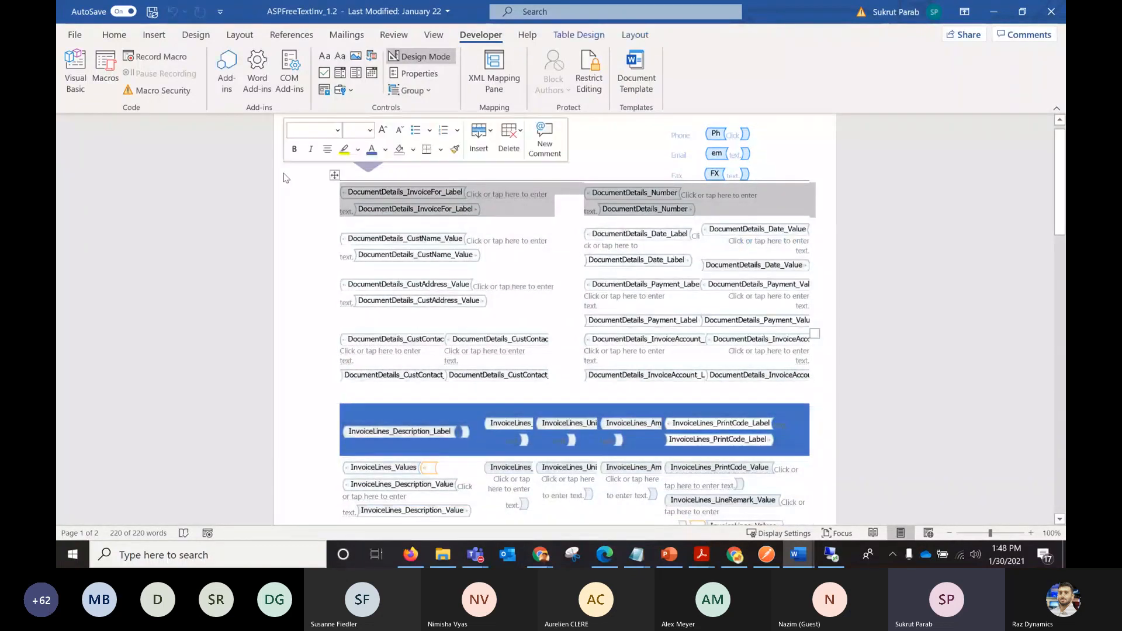
double_click(286, 178)
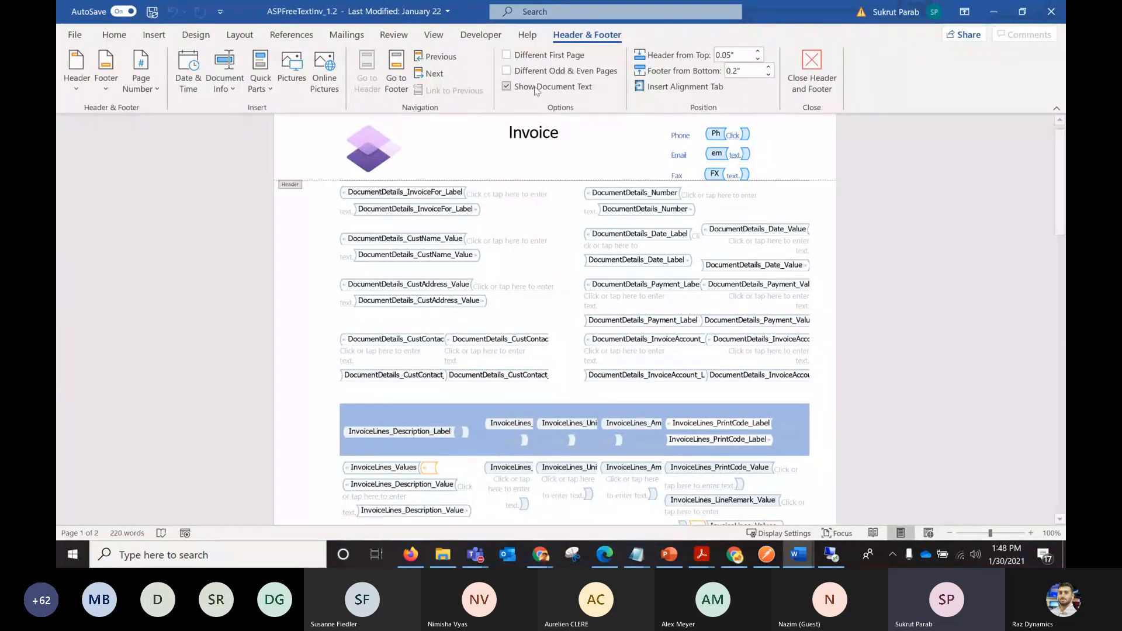
Display the XML mapping of ASPFreeTextInv_1.2 for the Report custom XML part with the Invoice node expanded.
left_click(480, 34)
left_click(494, 75)
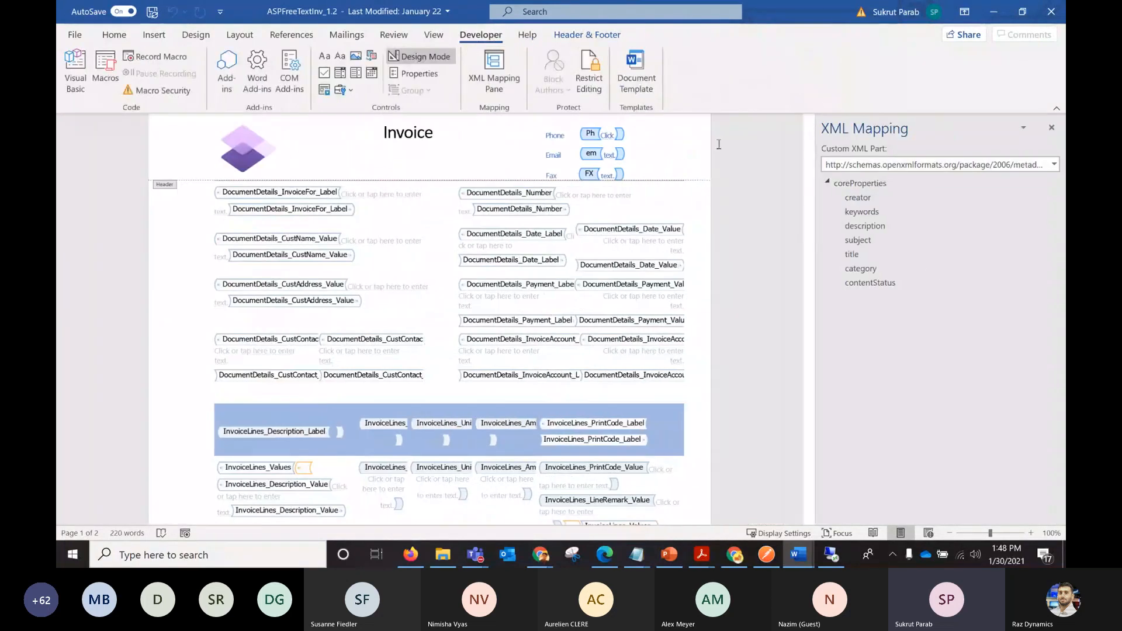
left_click(843, 171)
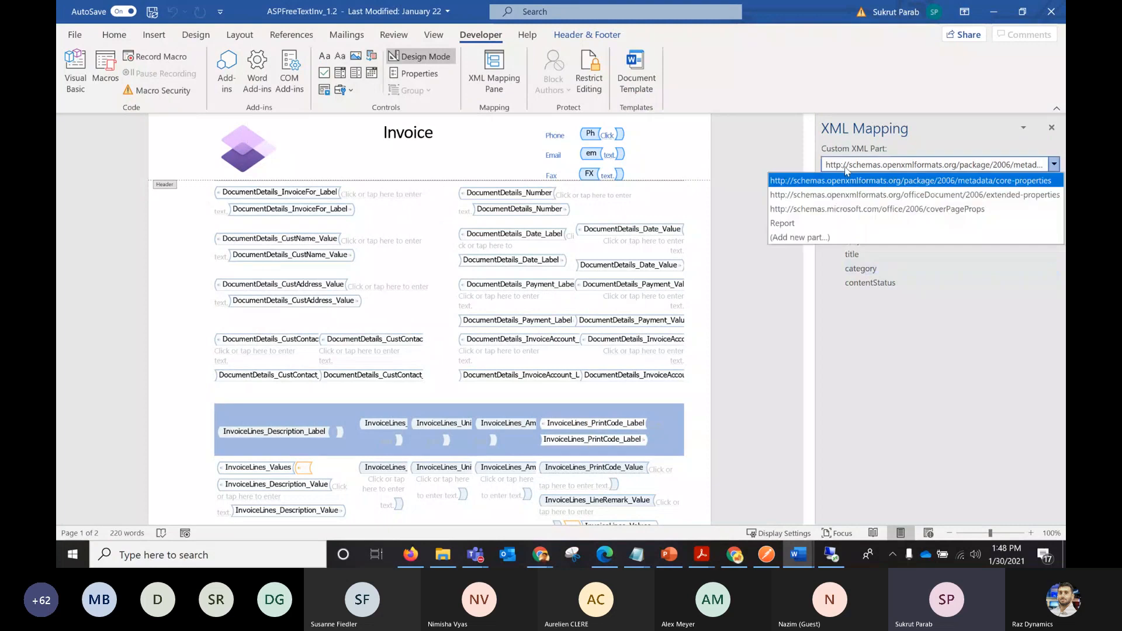
left_click(807, 220)
left_click(839, 196)
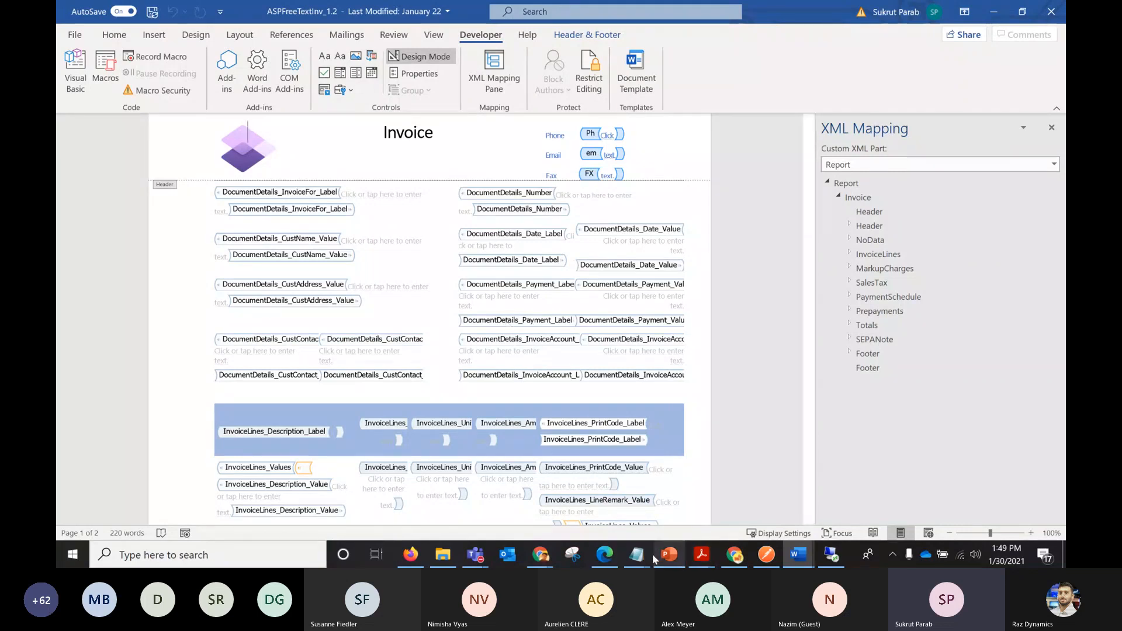
Switch to the MyFreeTextInv document and expand the Header and DocumentDetails nodes in its XML mapping.
mouse_move(786, 554)
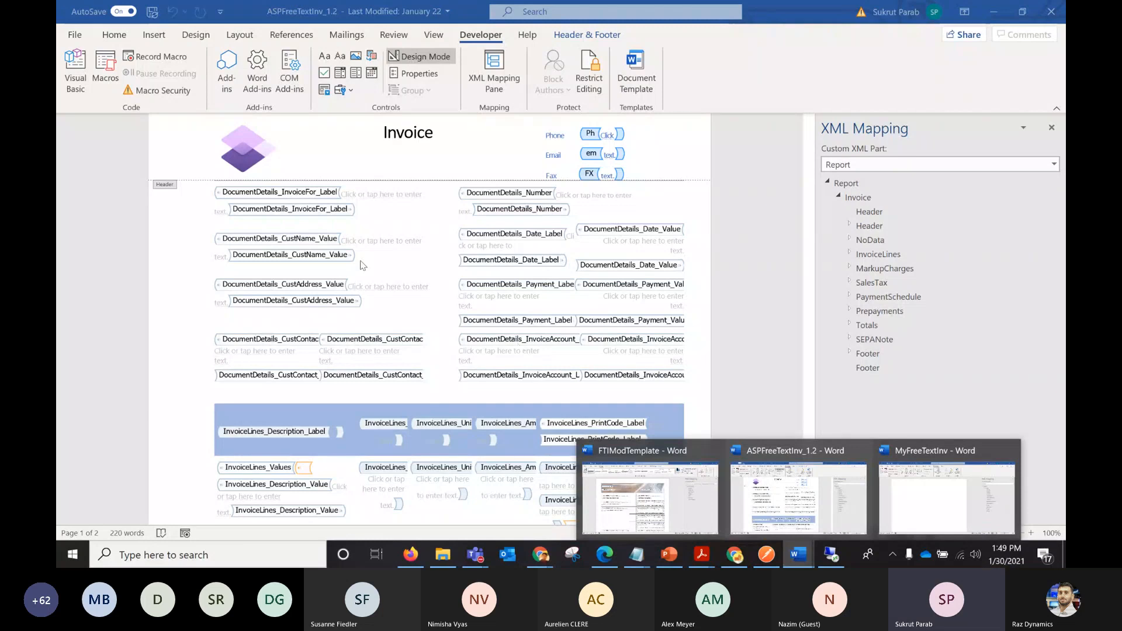
left_click(910, 487)
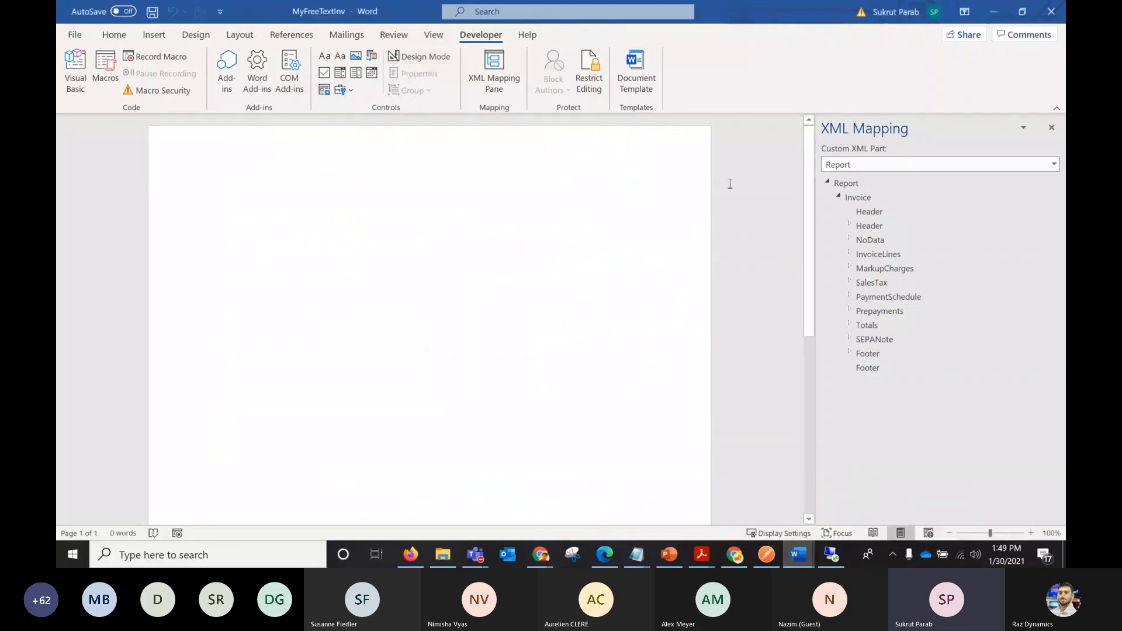
left_click(851, 226)
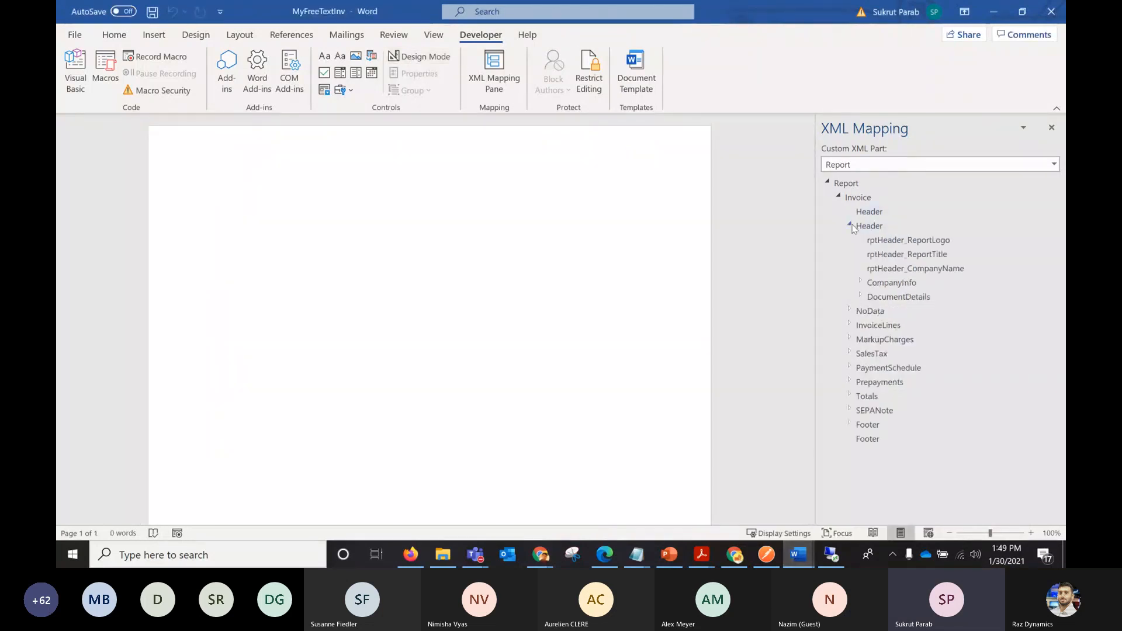
left_click(860, 296)
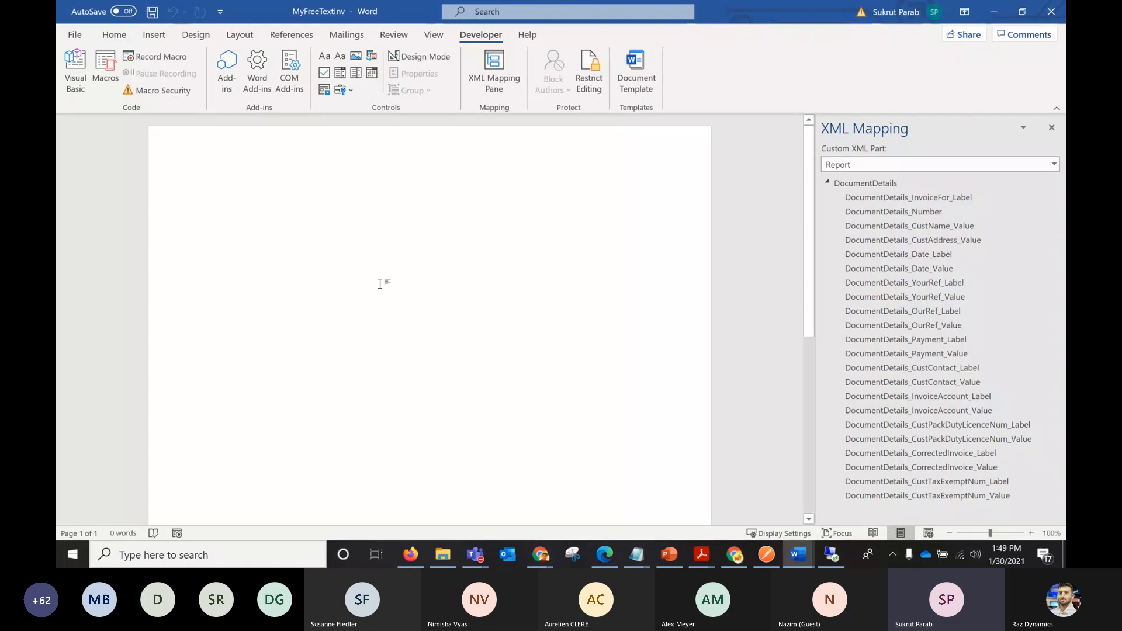
Open the generated free text invoice document from the ASP folder in Word to view the printed result.
key("alt+Tab")
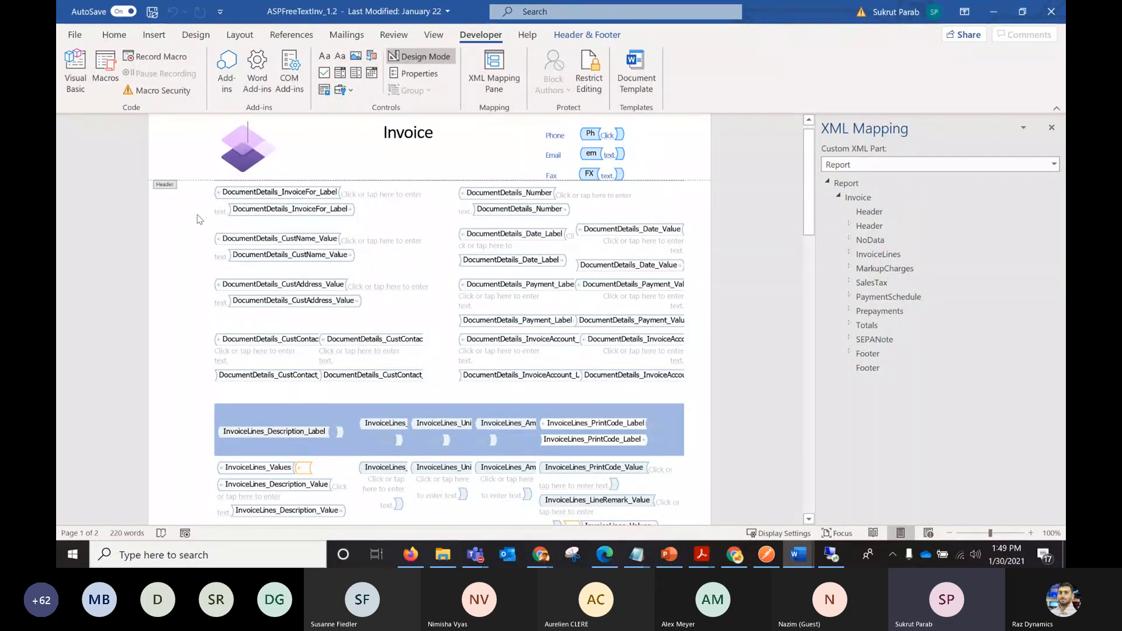
left_click(443, 555)
left_click(277, 109)
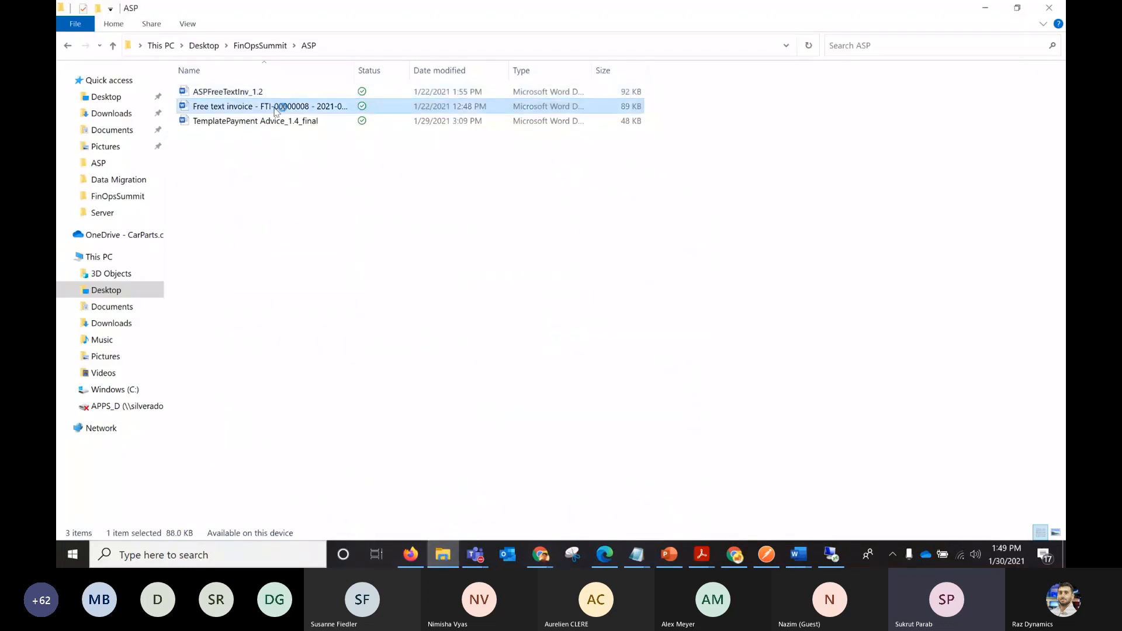
double_click(277, 109)
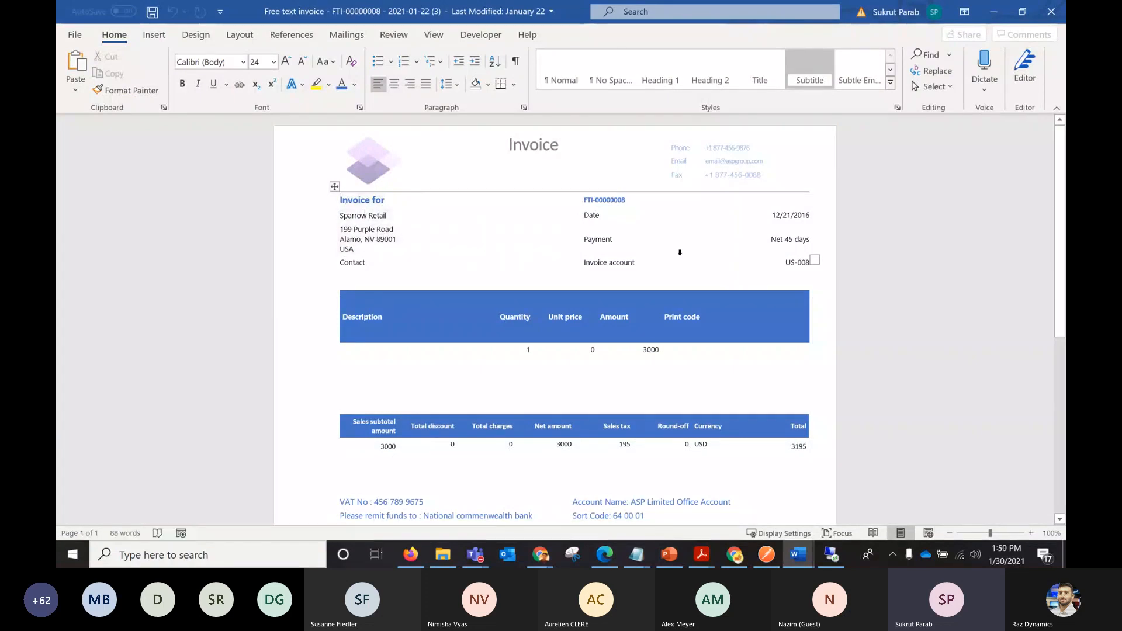
Return to ASPFreeTextInv_1.2, examine the Invoice title in the page header, and expand the Header and CompanyInfo nodes of the XML mapping.
key("alt+Tab")
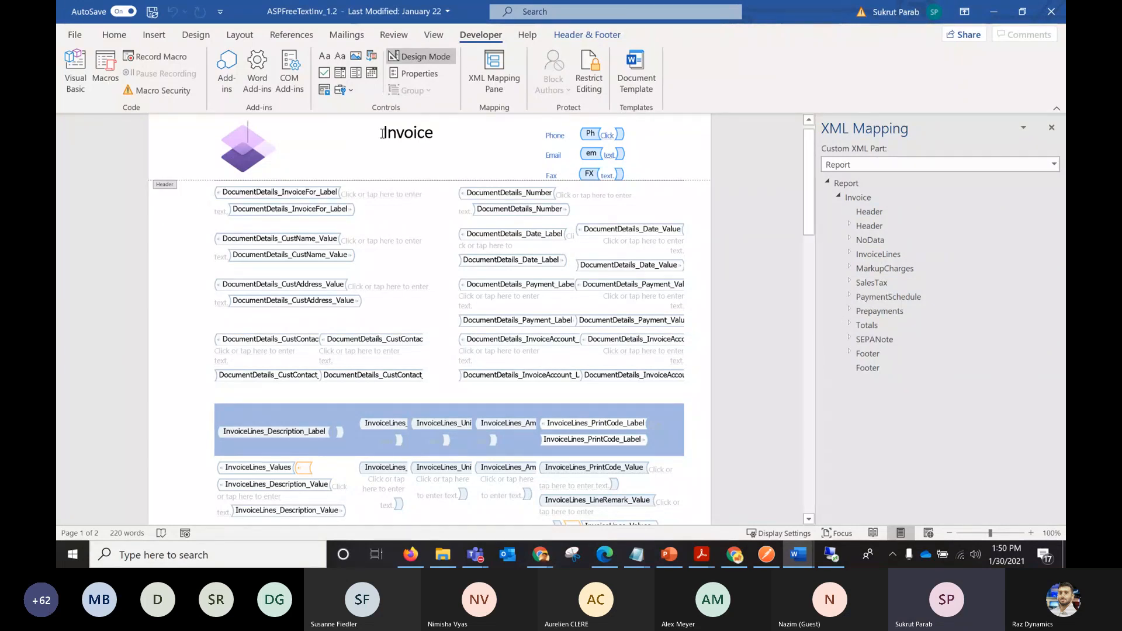
left_click_drag(381, 134, 444, 142)
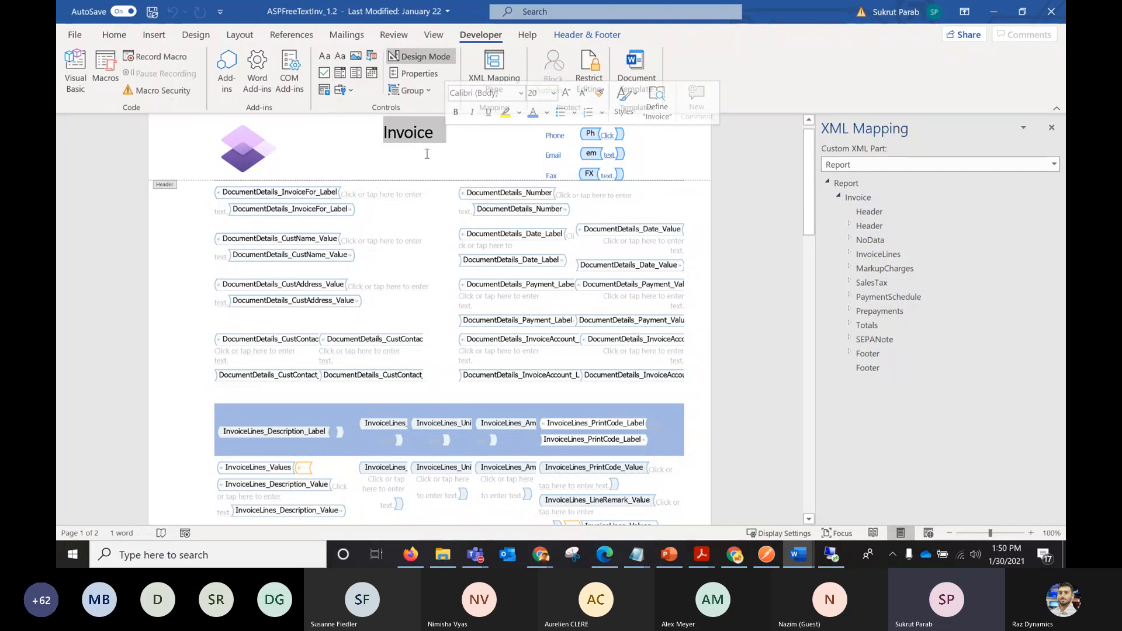
left_click(850, 224)
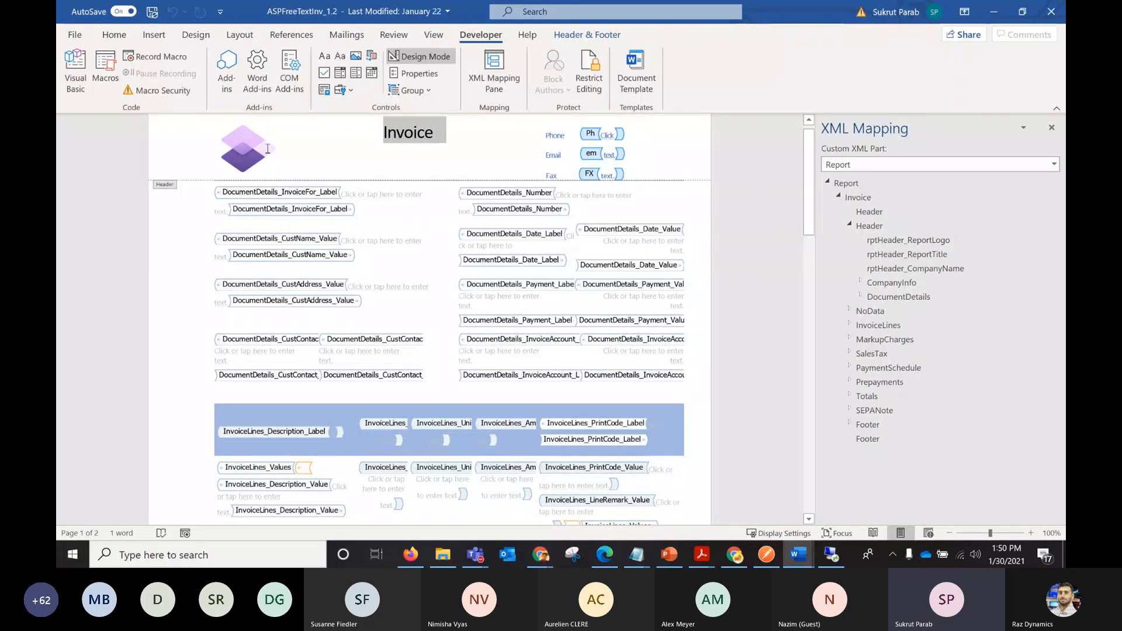
left_click(381, 136)
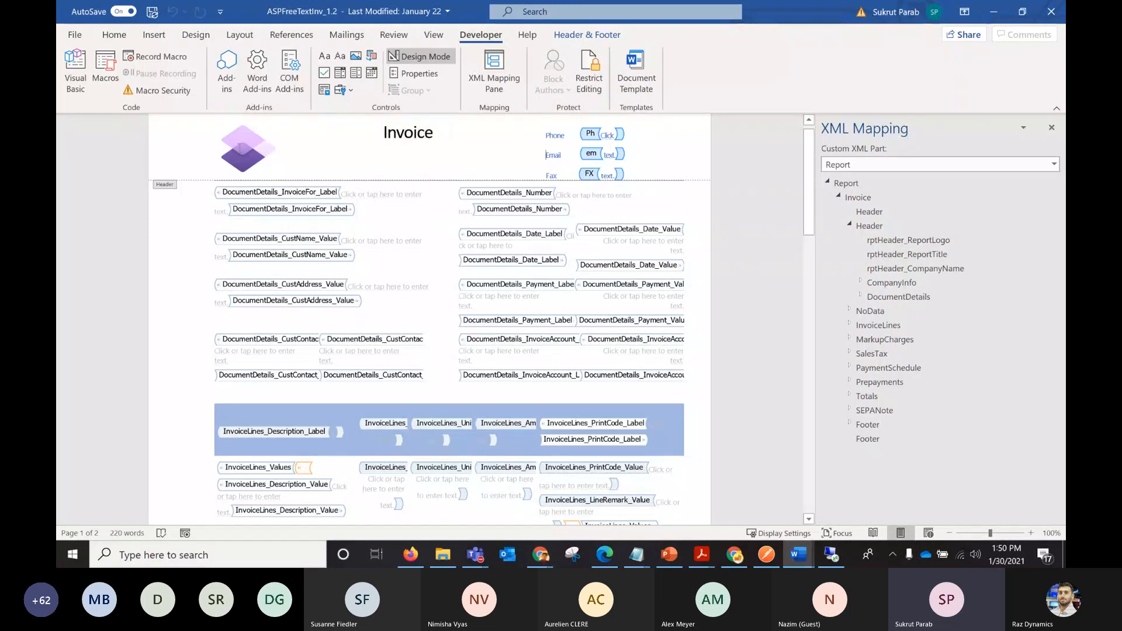
left_click(154, 35)
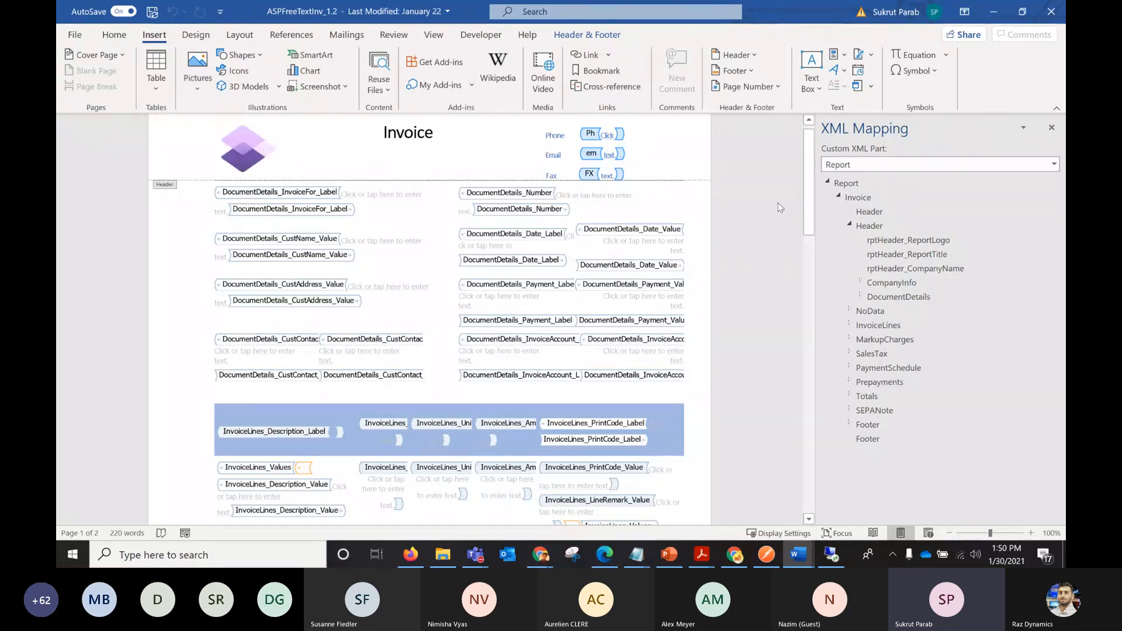
left_click(861, 282)
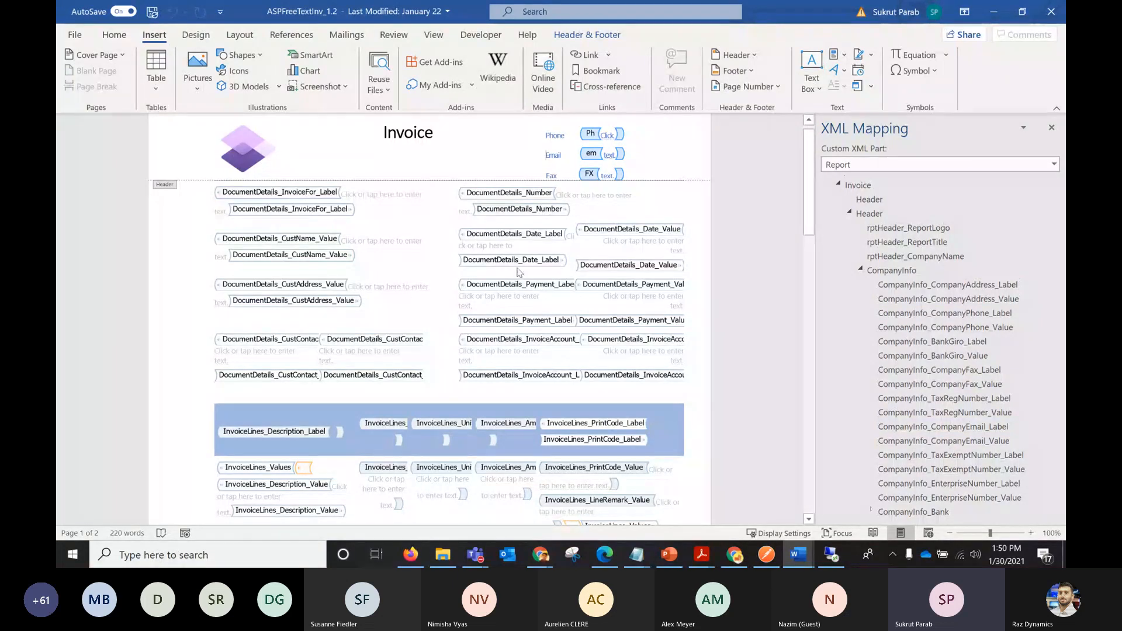
Leave page header editing in ASPFreeTextInv_1.2 and return to the document body.
key("alt+Tab")
left_click(796, 555)
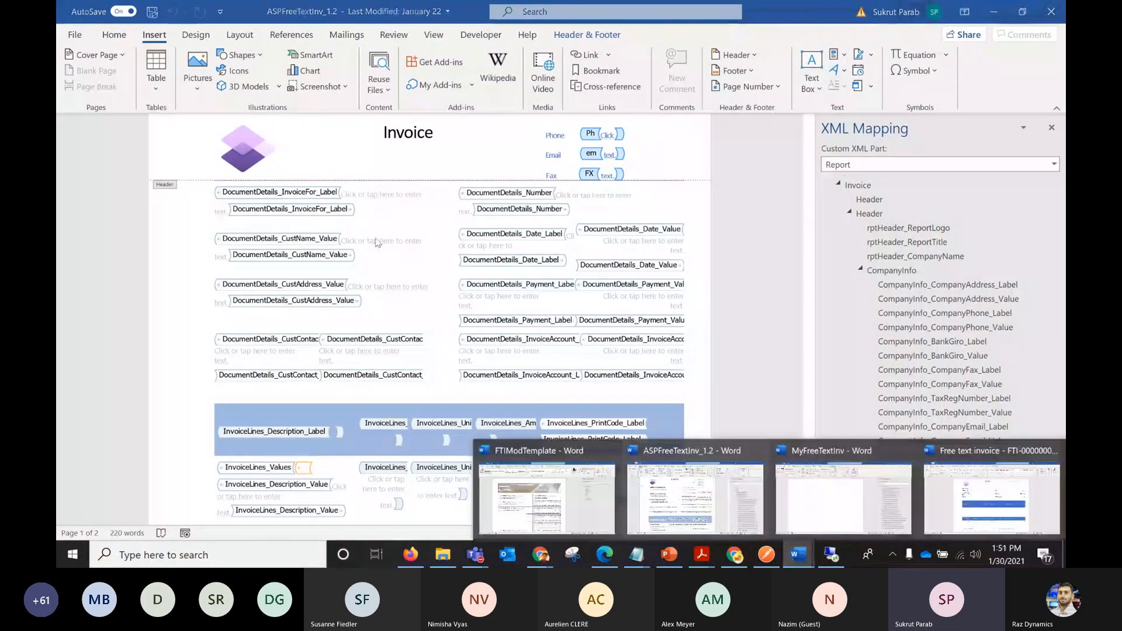
left_click(186, 218)
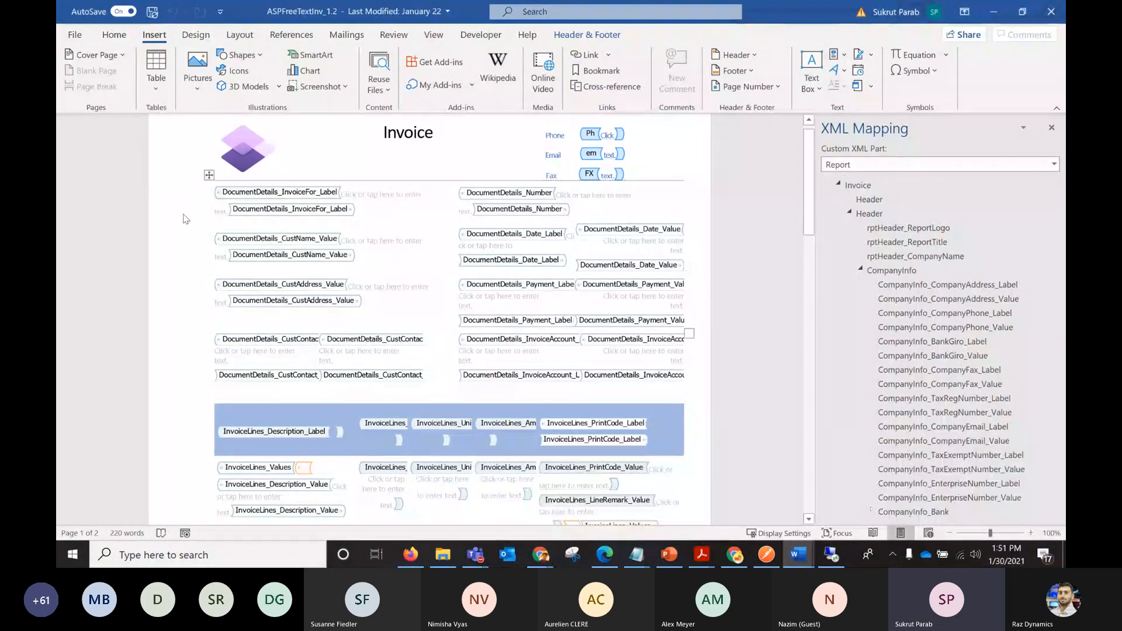
double_click(185, 218)
Apply the All borders setting to the whole document details table under the Invoice header.
left_click(210, 176)
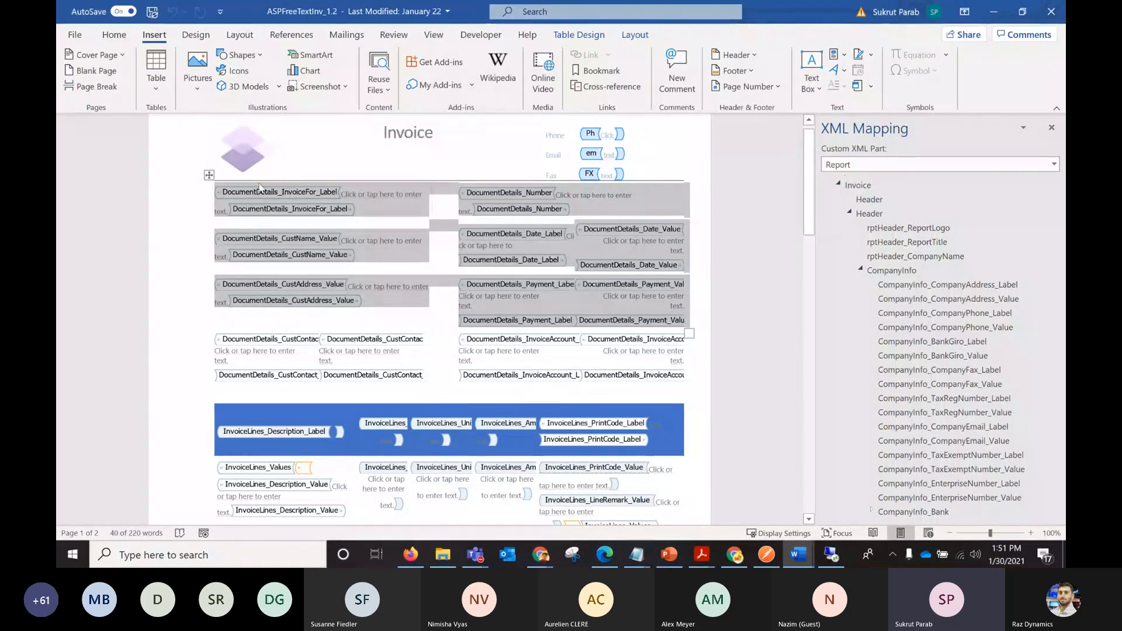
right_click(210, 176)
left_click(256, 488)
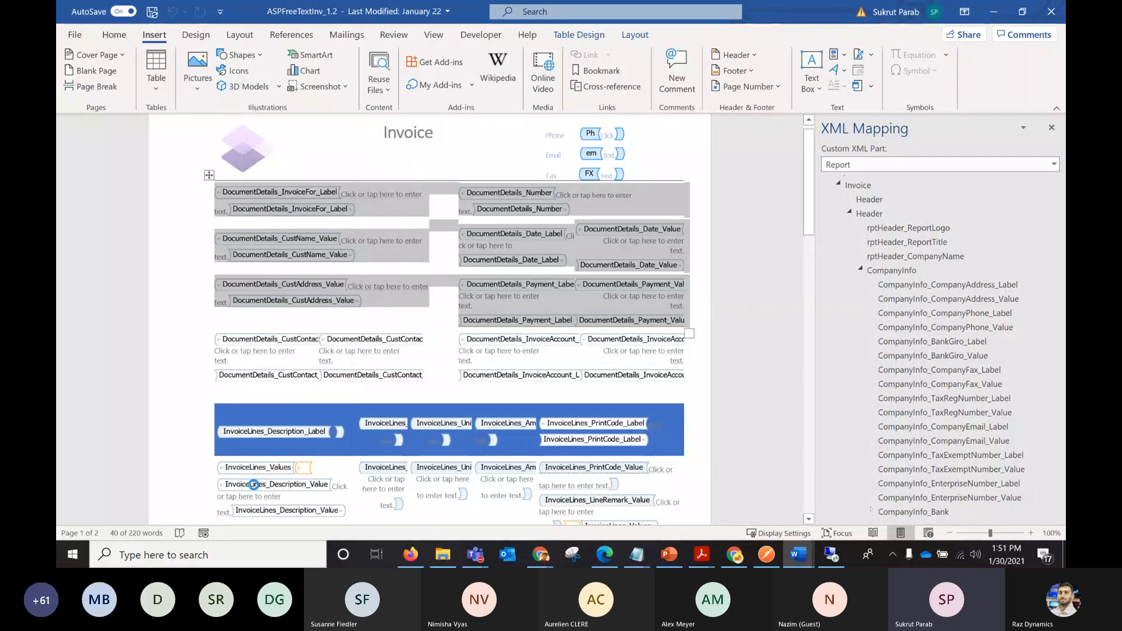
left_click(667, 416)
left_click(386, 257)
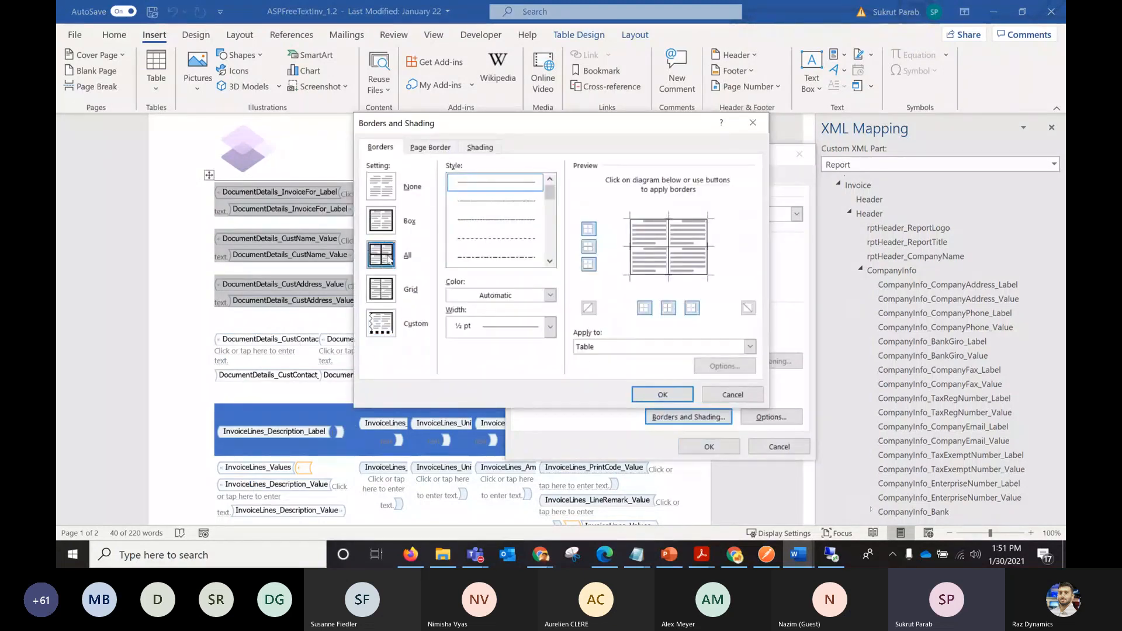
left_click(652, 394)
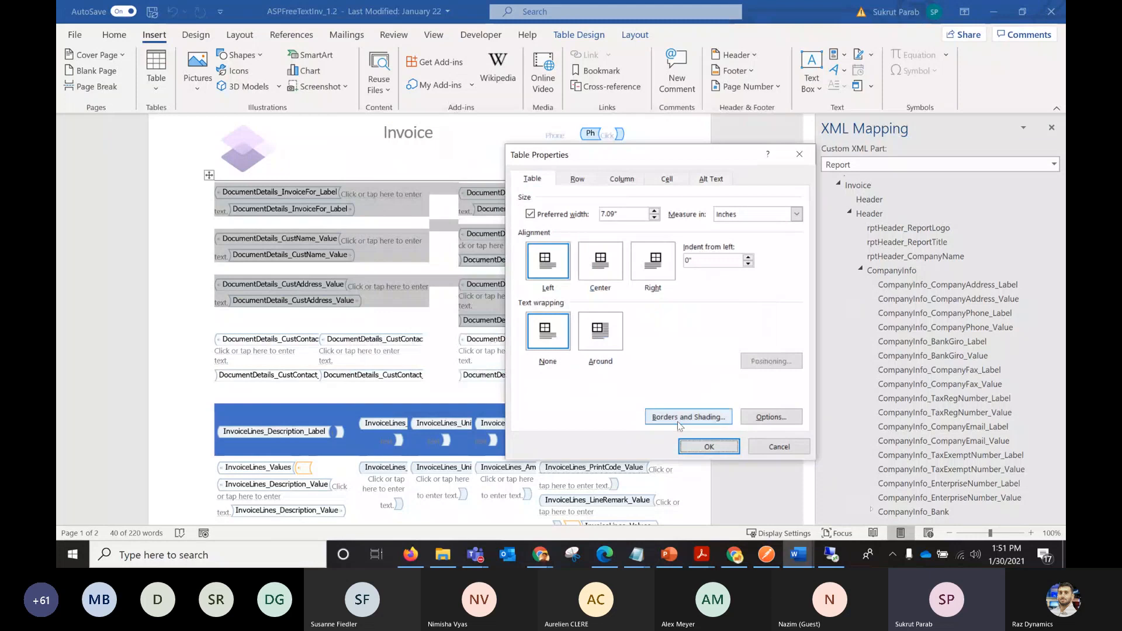
left_click(709, 446)
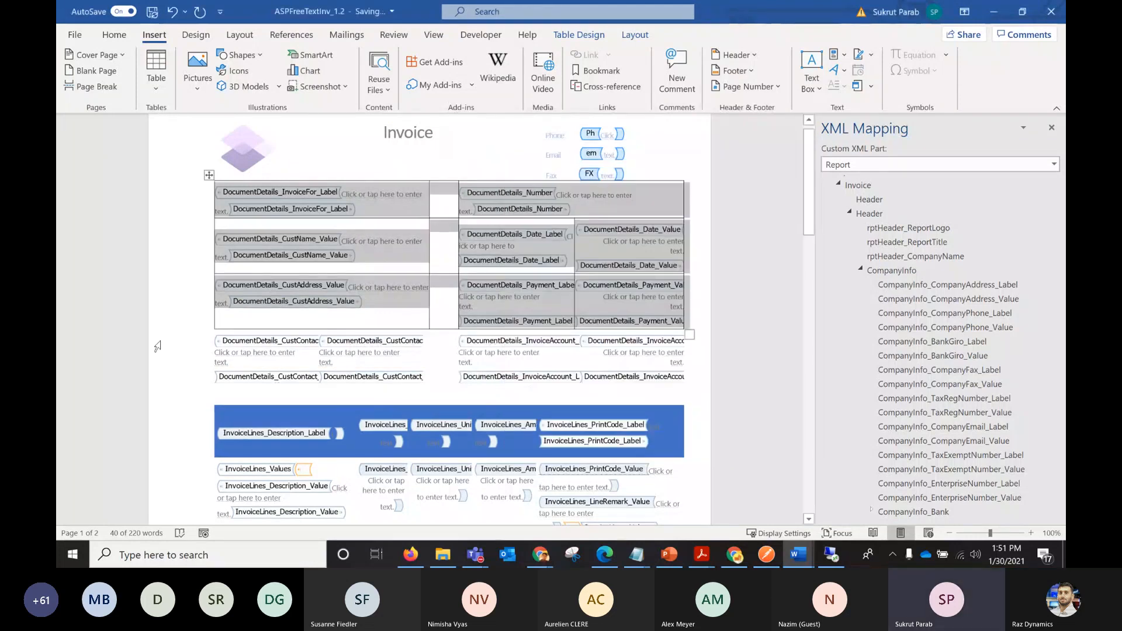
Select the document details table and view the content control properties of DocumentDetails_InvoiceFor_Label without changing them.
left_click(157, 346)
left_click(177, 246)
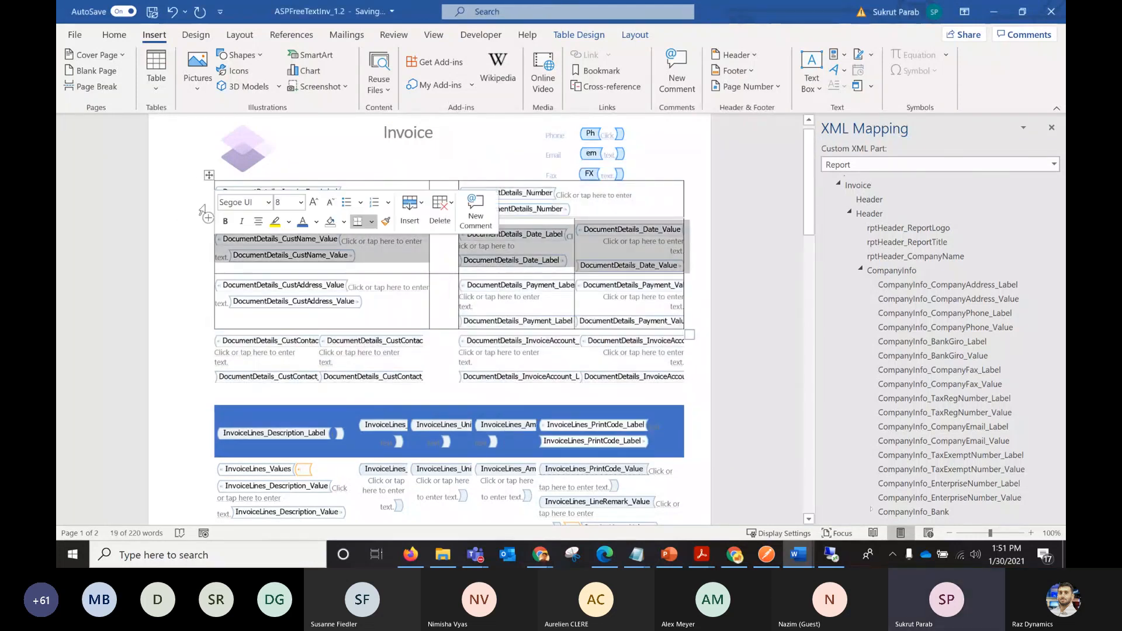
left_click(209, 175)
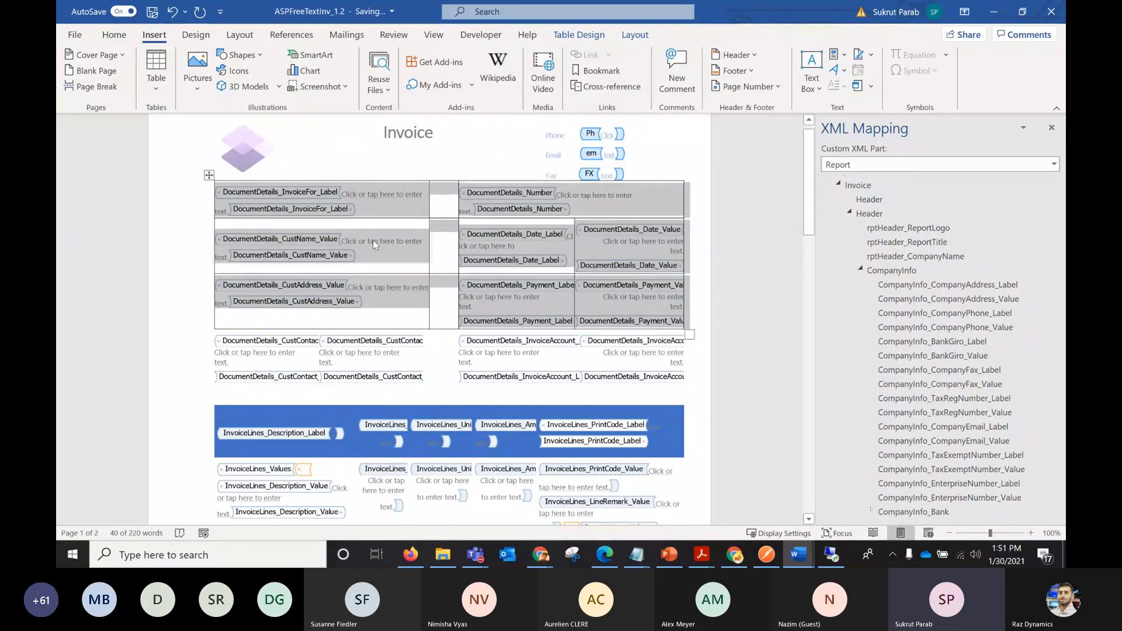
left_click(480, 35)
left_click(419, 73)
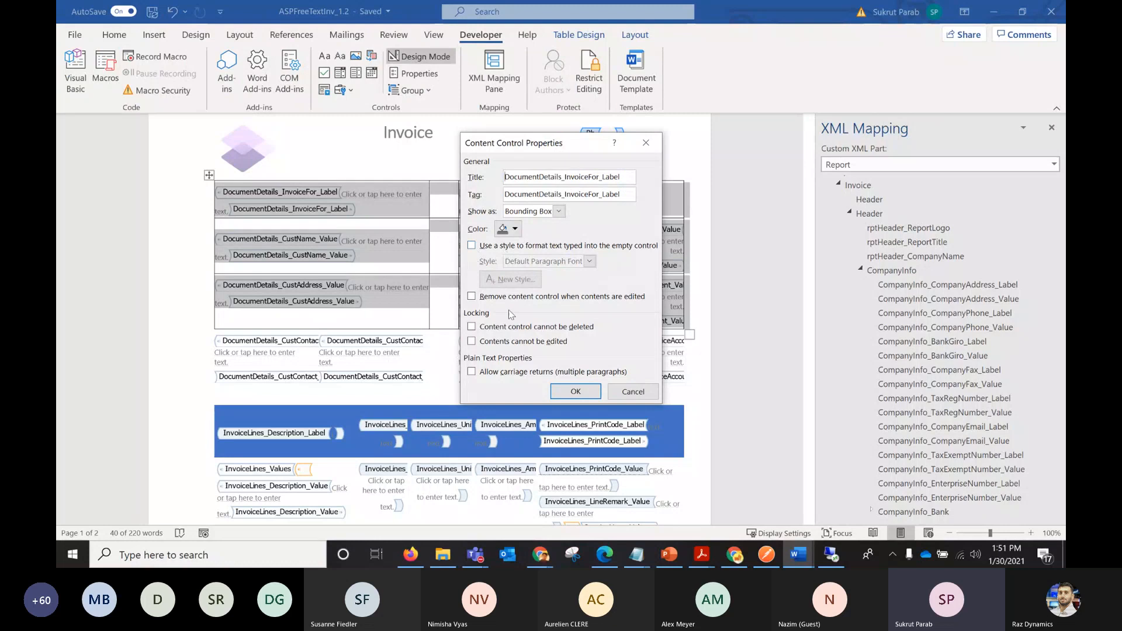
left_click(634, 394)
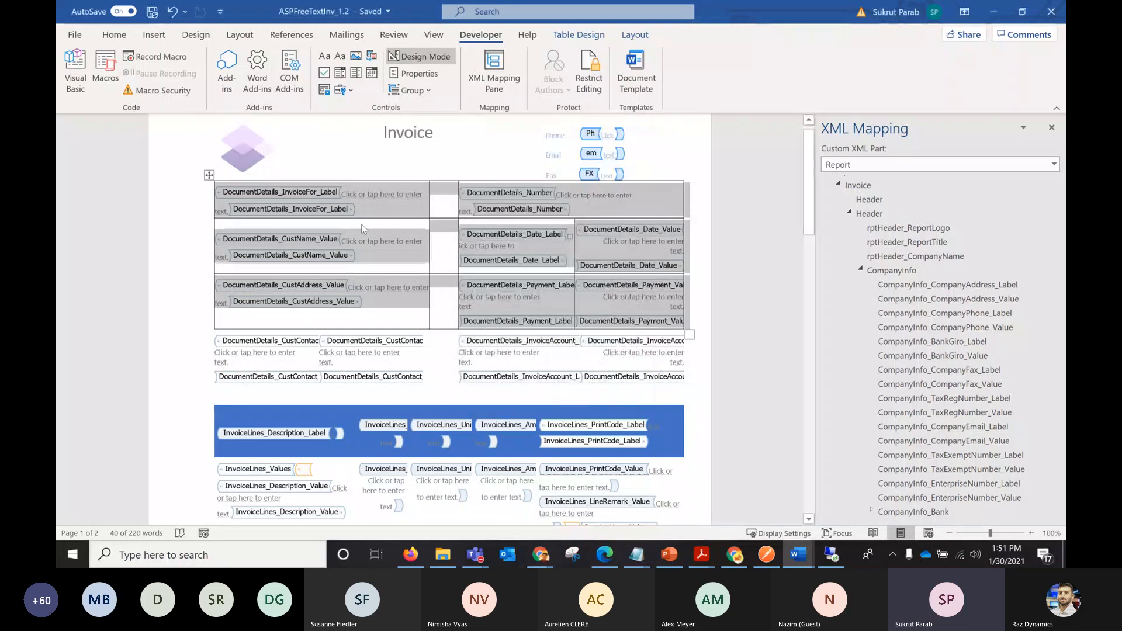
Insert a plain text content control mapped to DocumentDetails_InvoiceFor_Label inside the existing control in the table's first cell.
left_click(326, 200)
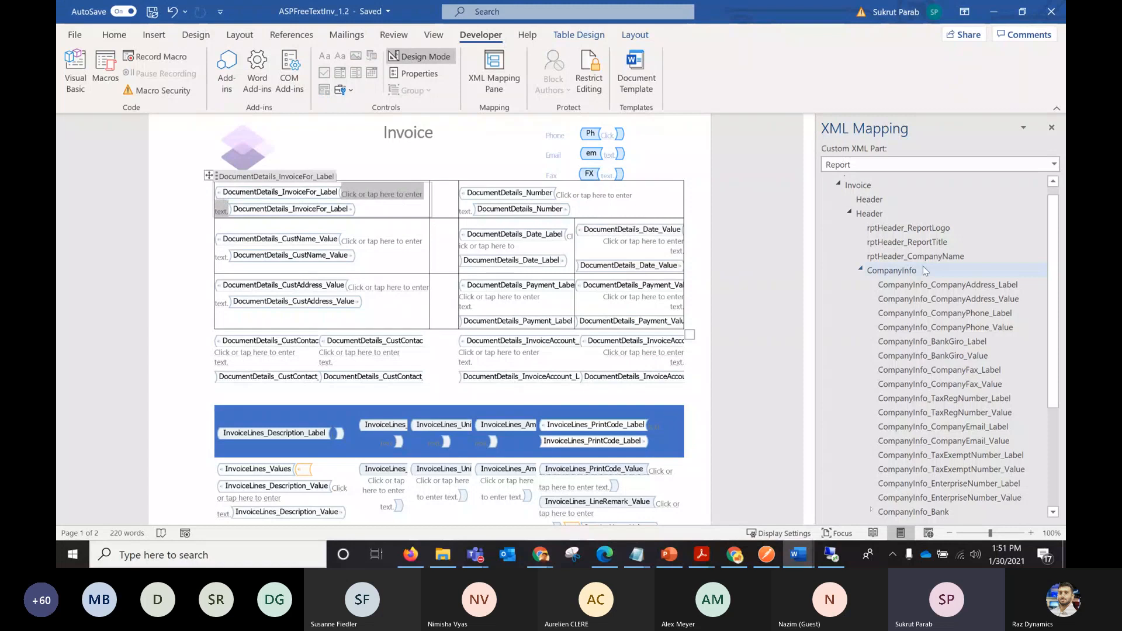
left_click(913, 286)
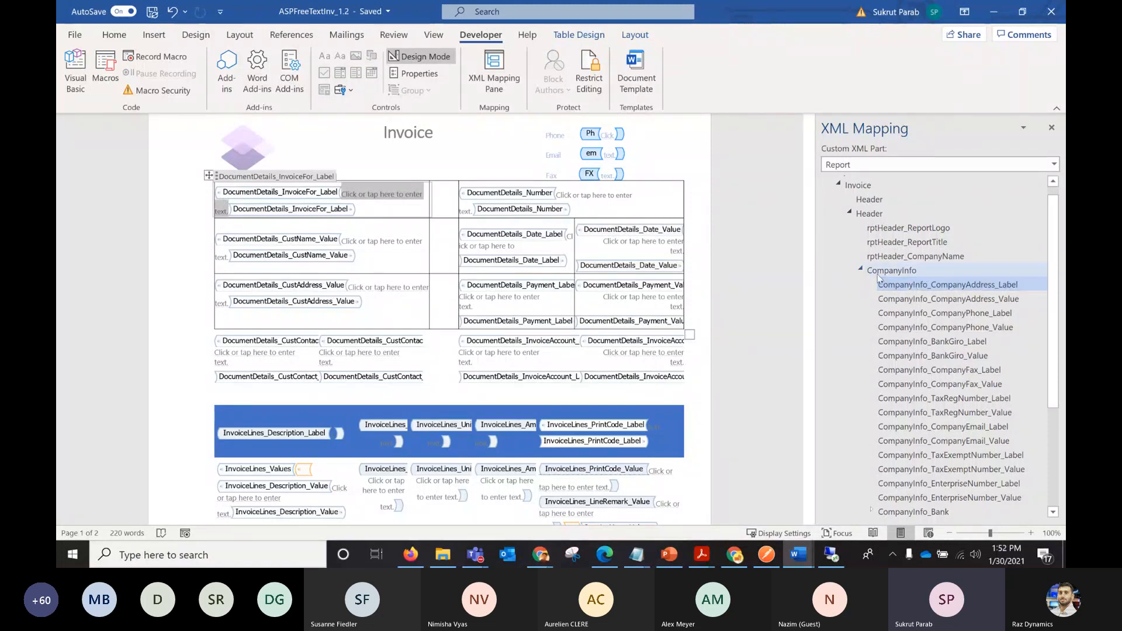
left_click(860, 272)
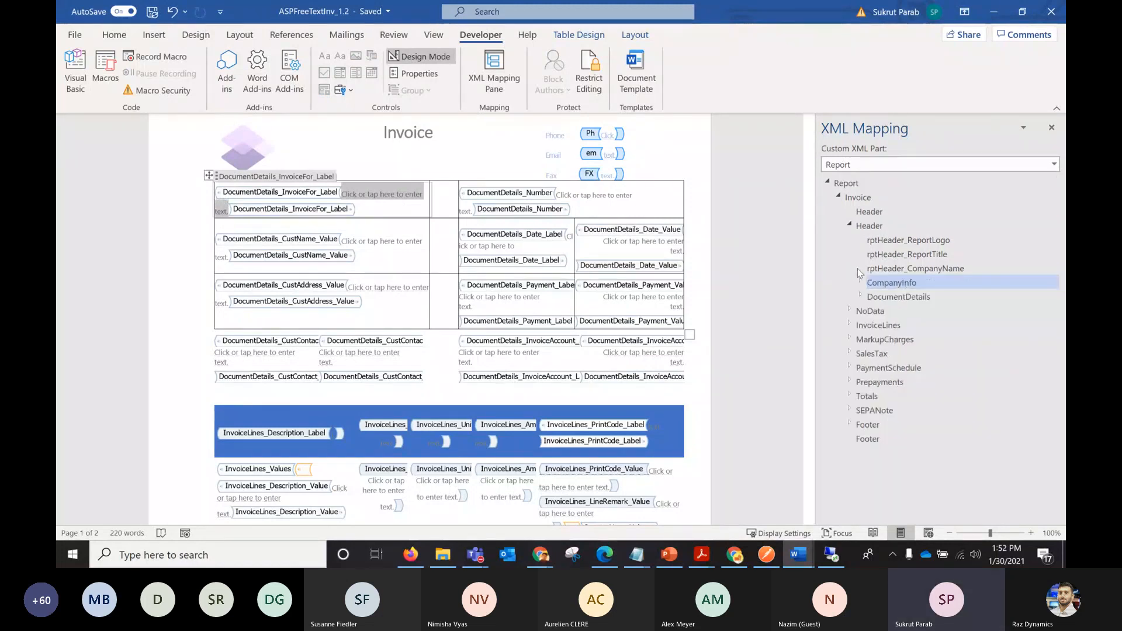
double_click(868, 298)
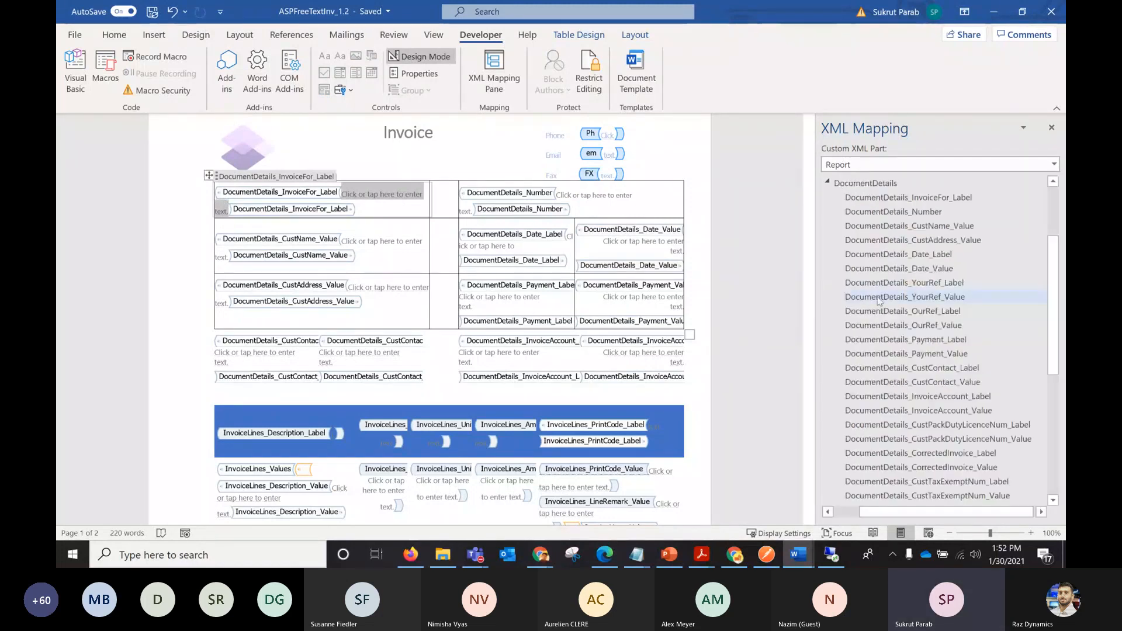
right_click(921, 201)
mouse_move(884, 208)
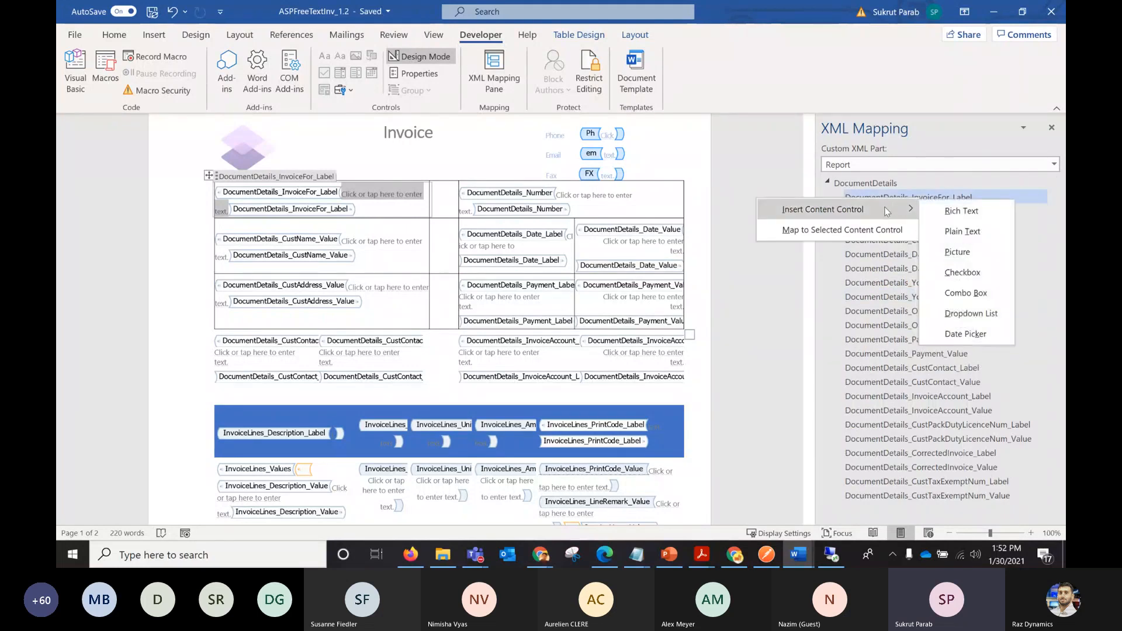
left_click(952, 233)
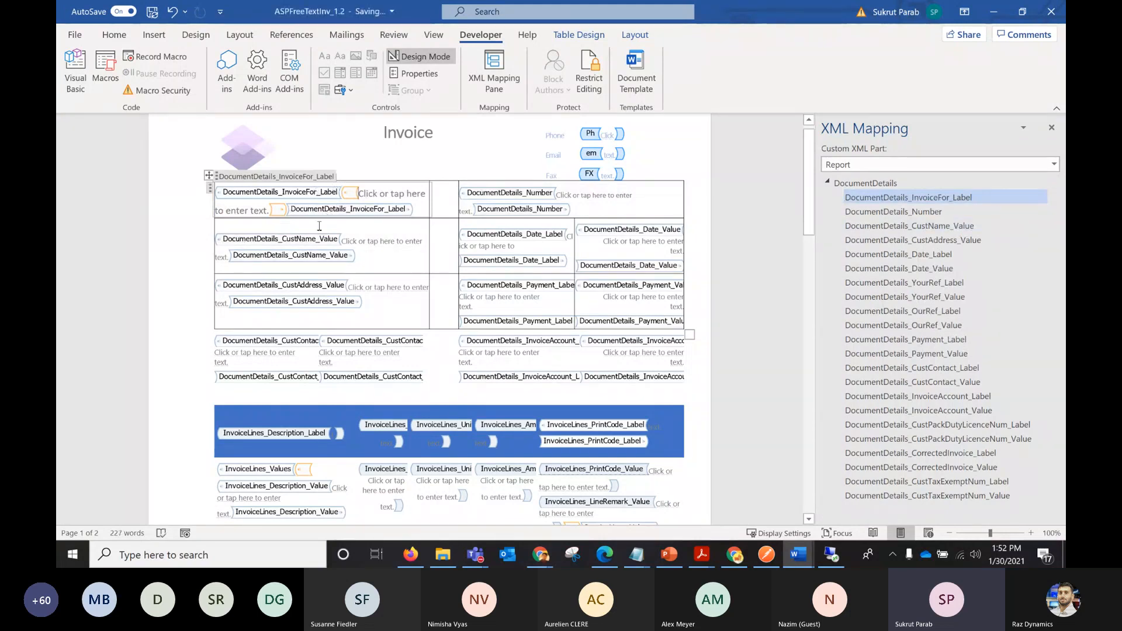
Check the content control properties of the newly inserted plain text control and keep its settings.
left_click(354, 194)
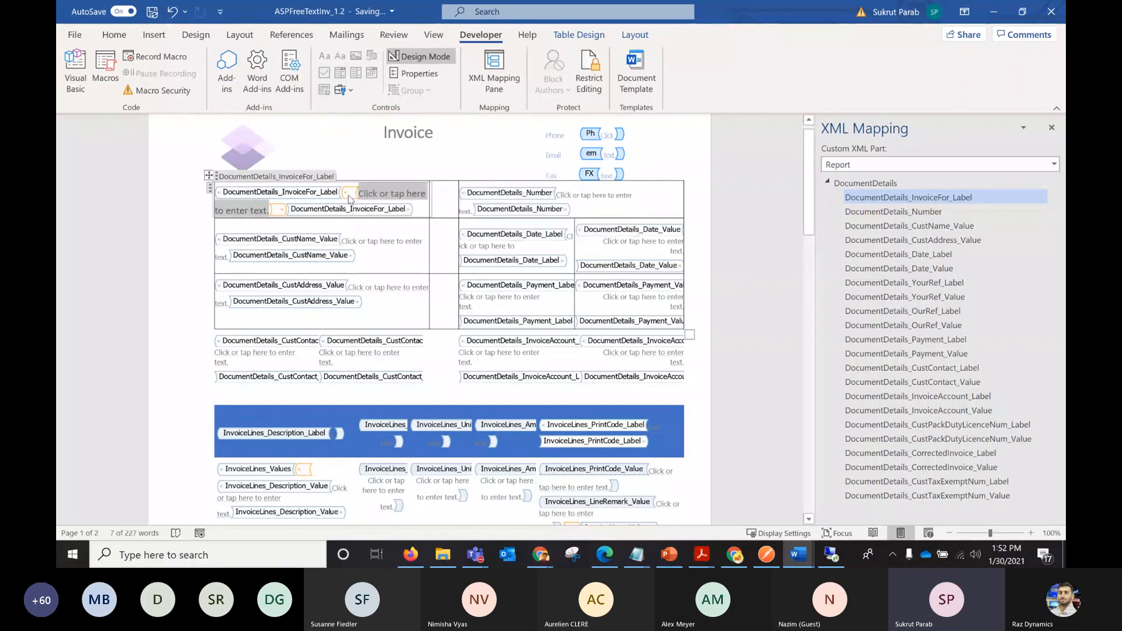
left_click(418, 75)
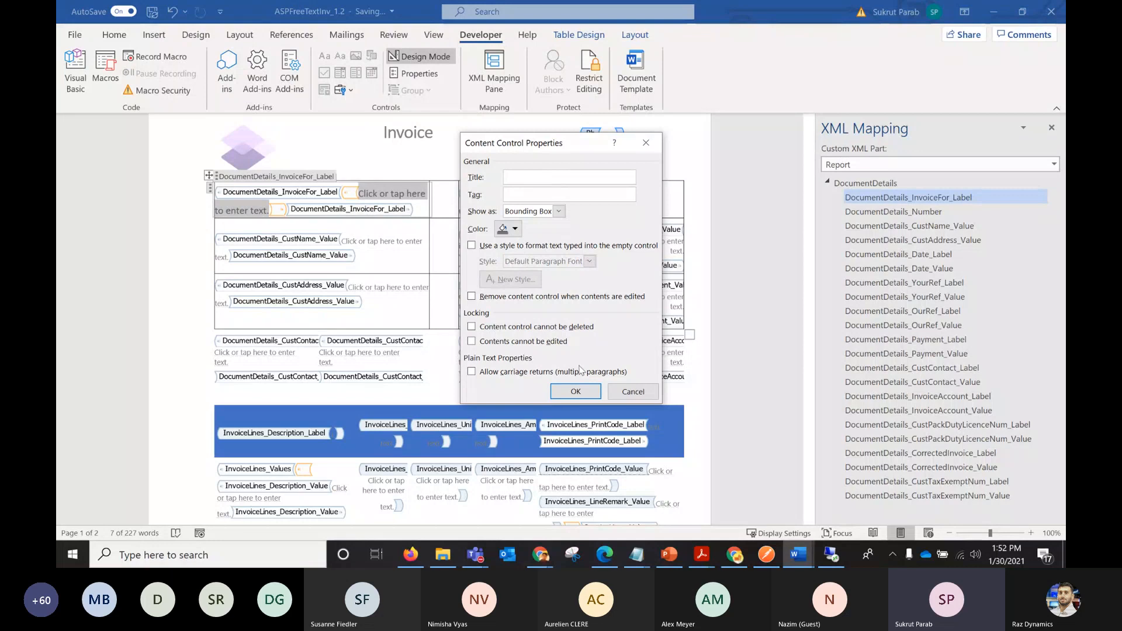
left_click(576, 392)
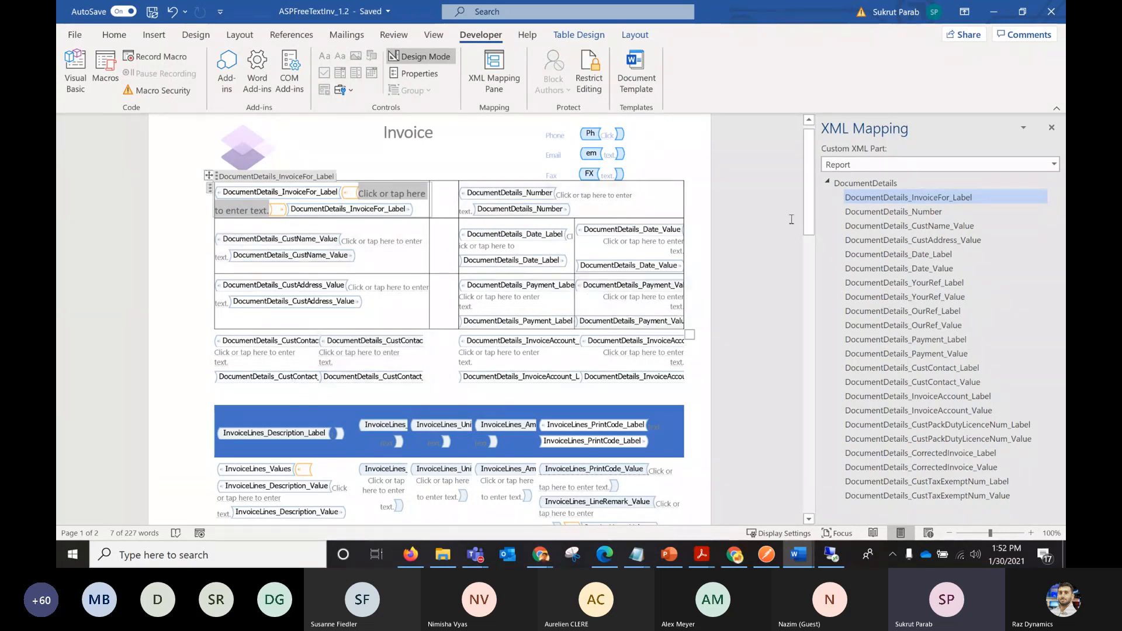
Select the entire invoice lines table with its blue heading row and value row.
left_click_drag(809, 219, 810, 266)
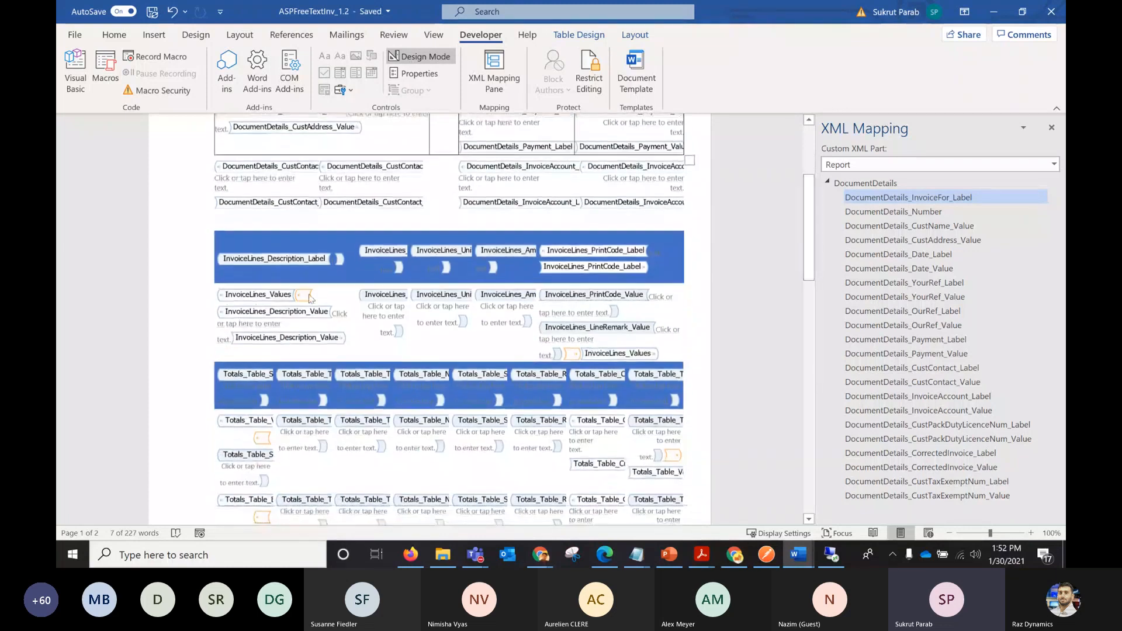
left_click(193, 237)
left_click(185, 251)
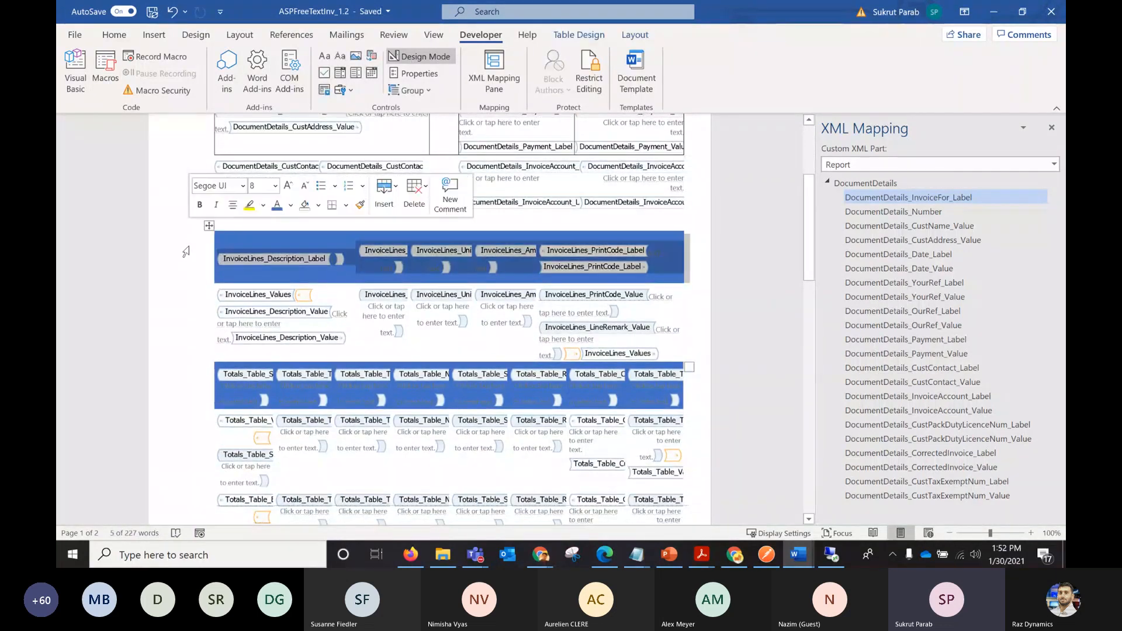
left_click(208, 226)
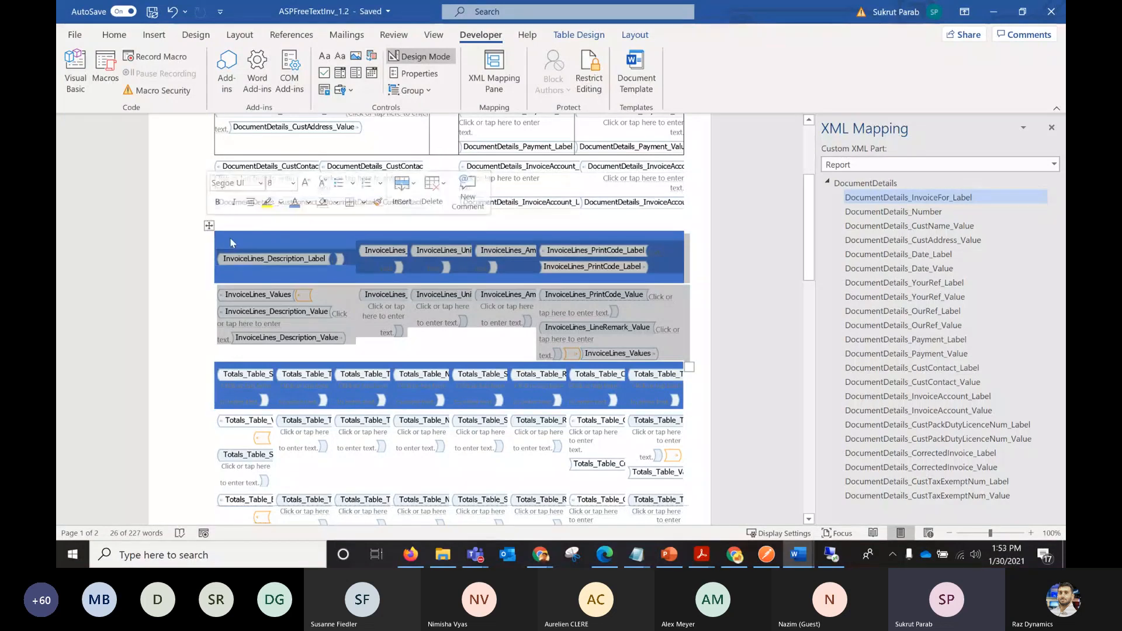
Apply the All borders setting to the whole invoice lines table with the default line style.
left_click(291, 244)
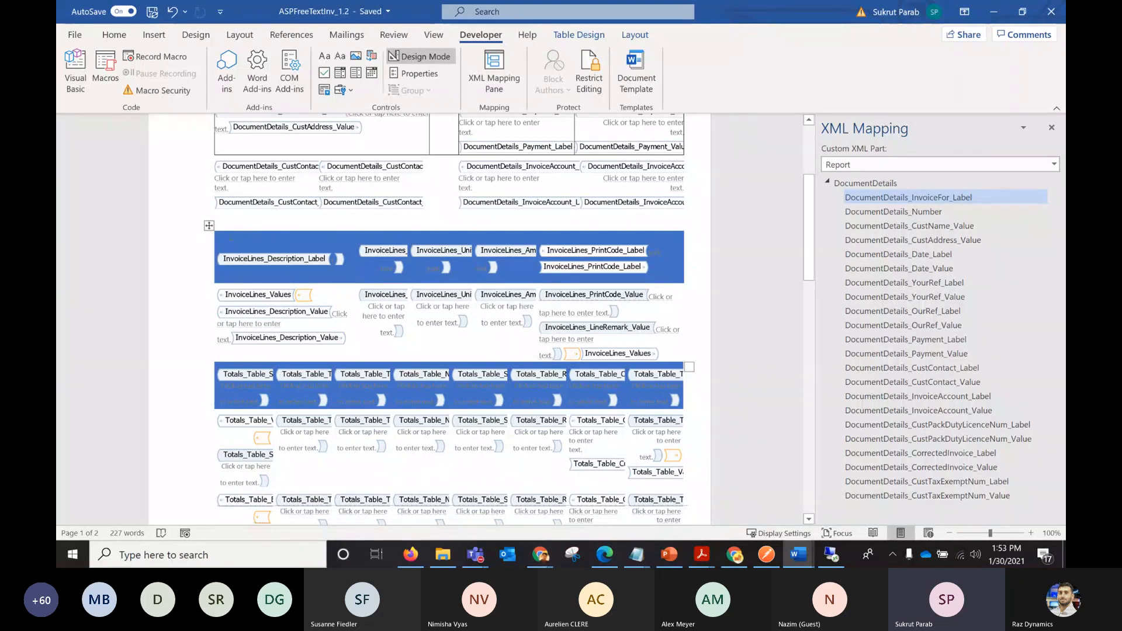
right_click(209, 226)
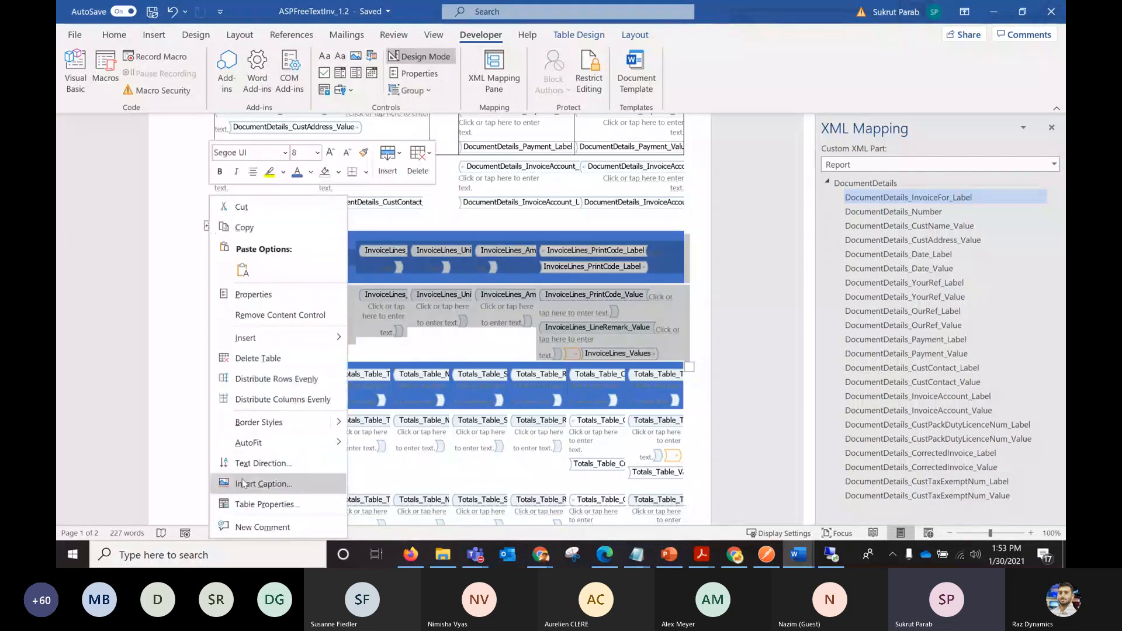
left_click(251, 504)
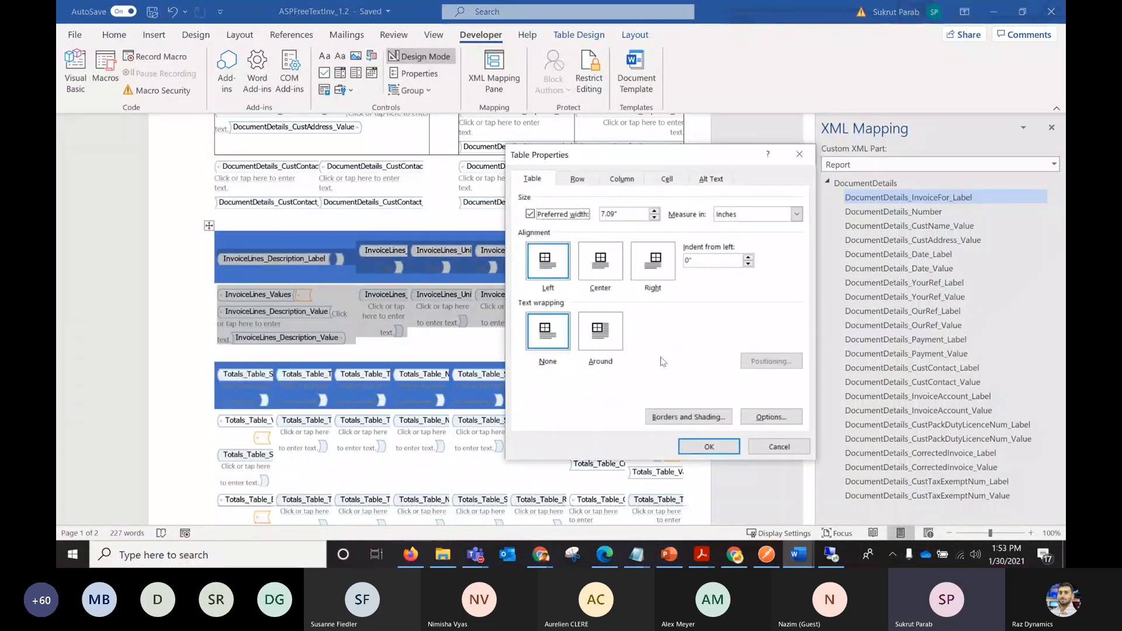
left_click(688, 416)
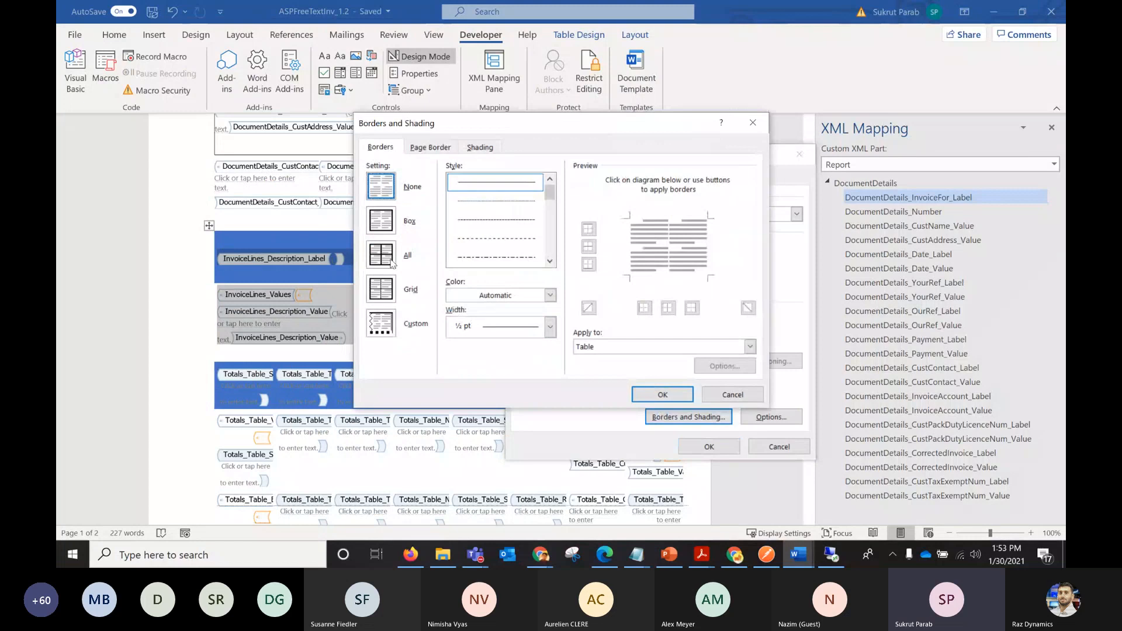
left_click(657, 397)
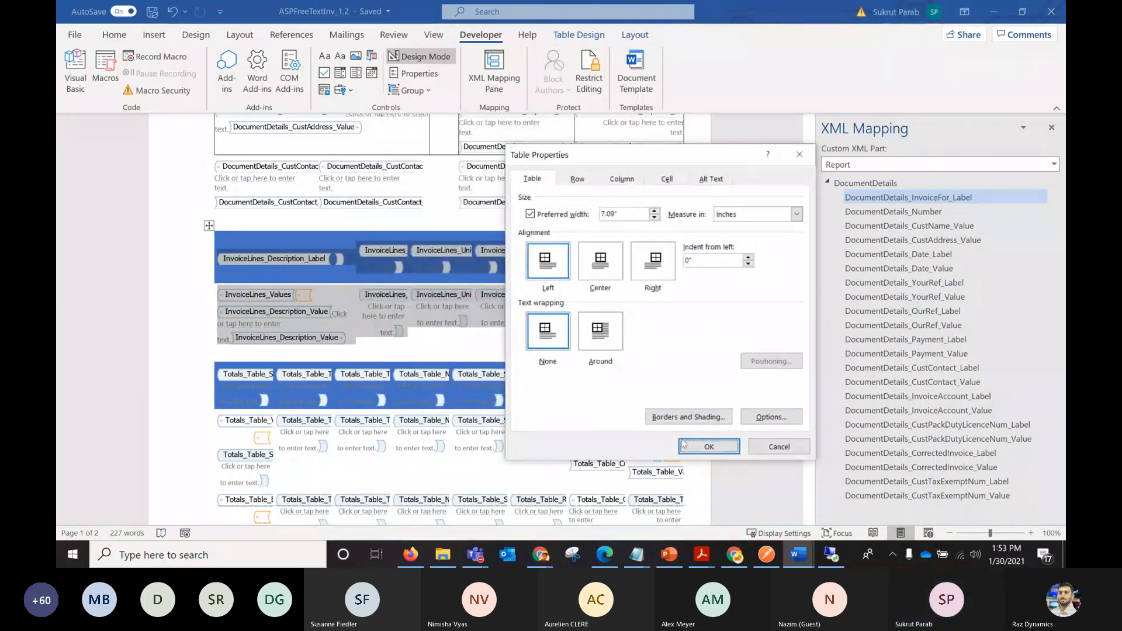
left_click(709, 446)
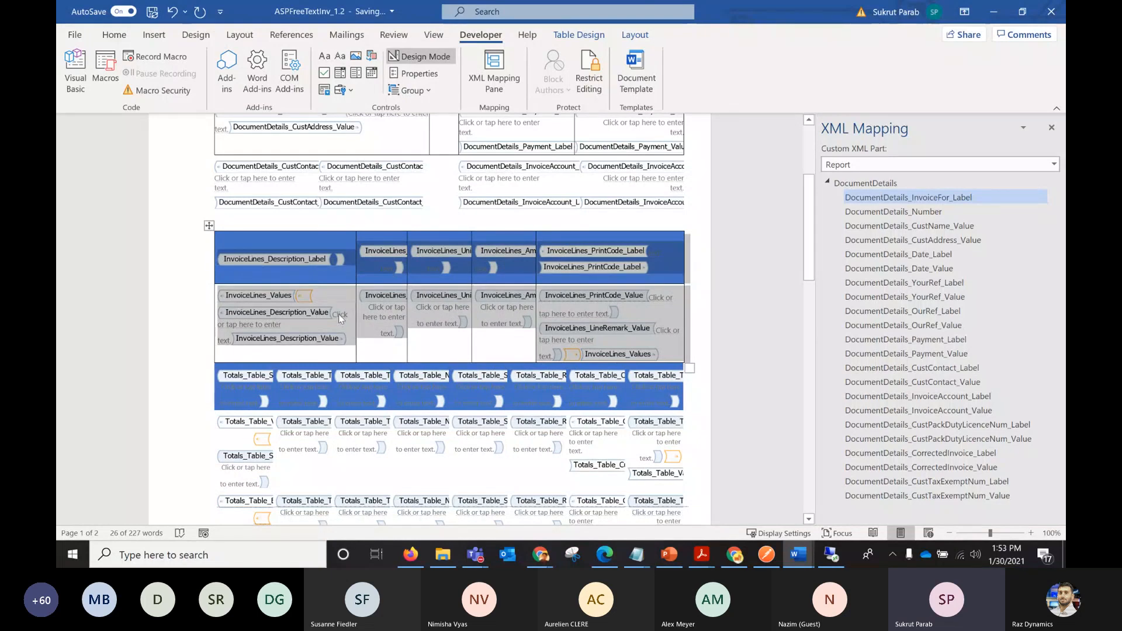
Select the InvoiceLines_Description_Value control and view the content control types offered for the InvoiceLines XML node without inserting one.
left_click(244, 349)
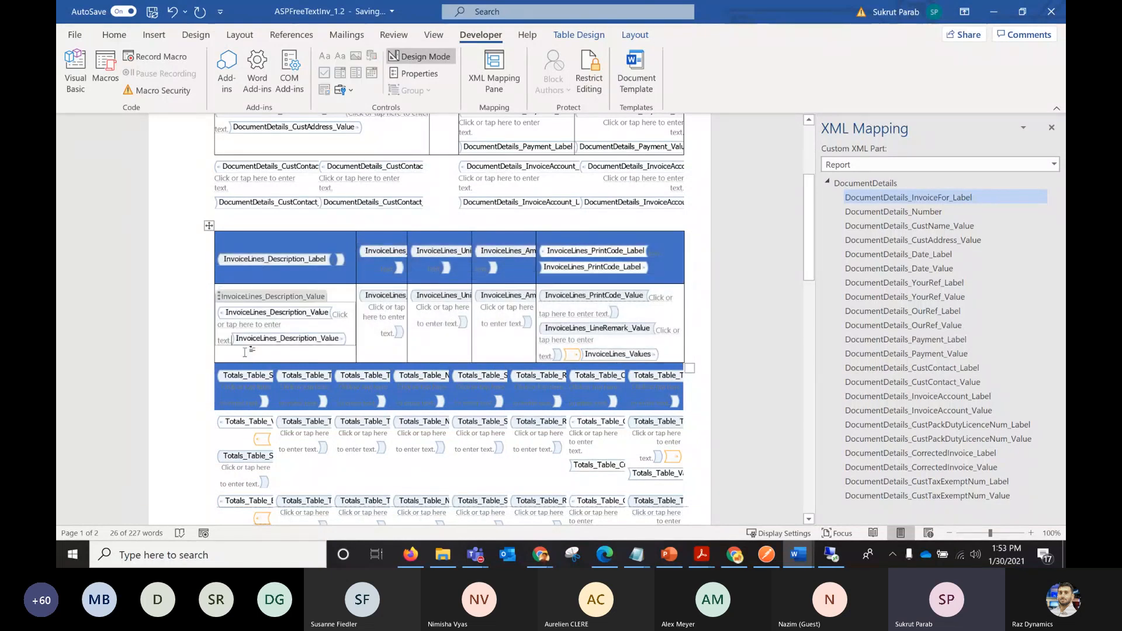
left_click(219, 298)
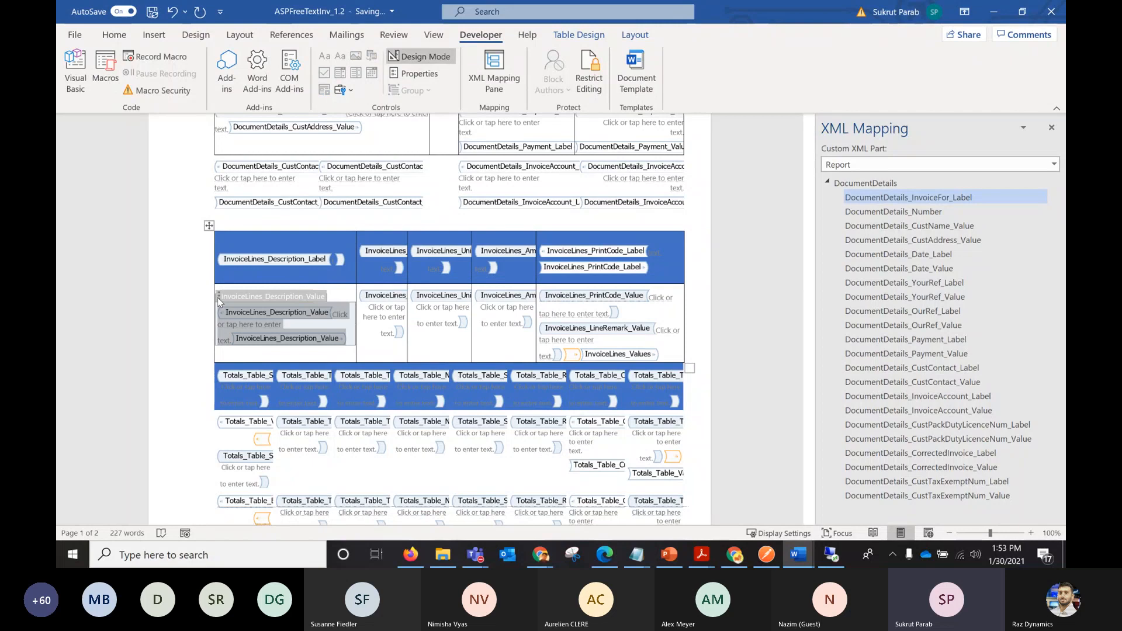
left_click(828, 185)
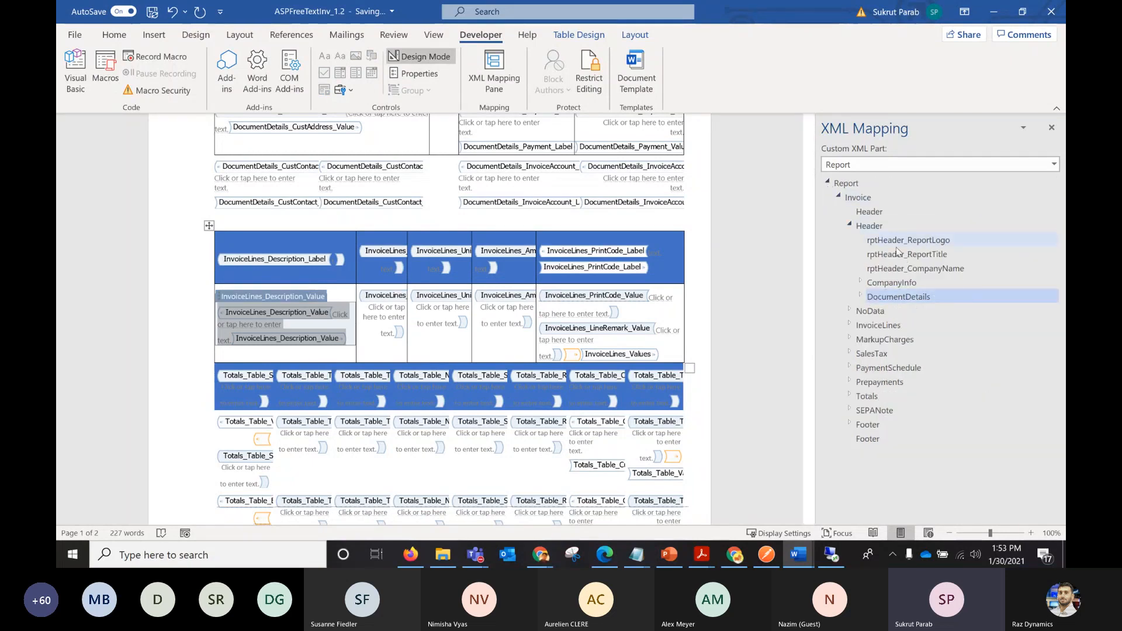
right_click(861, 326)
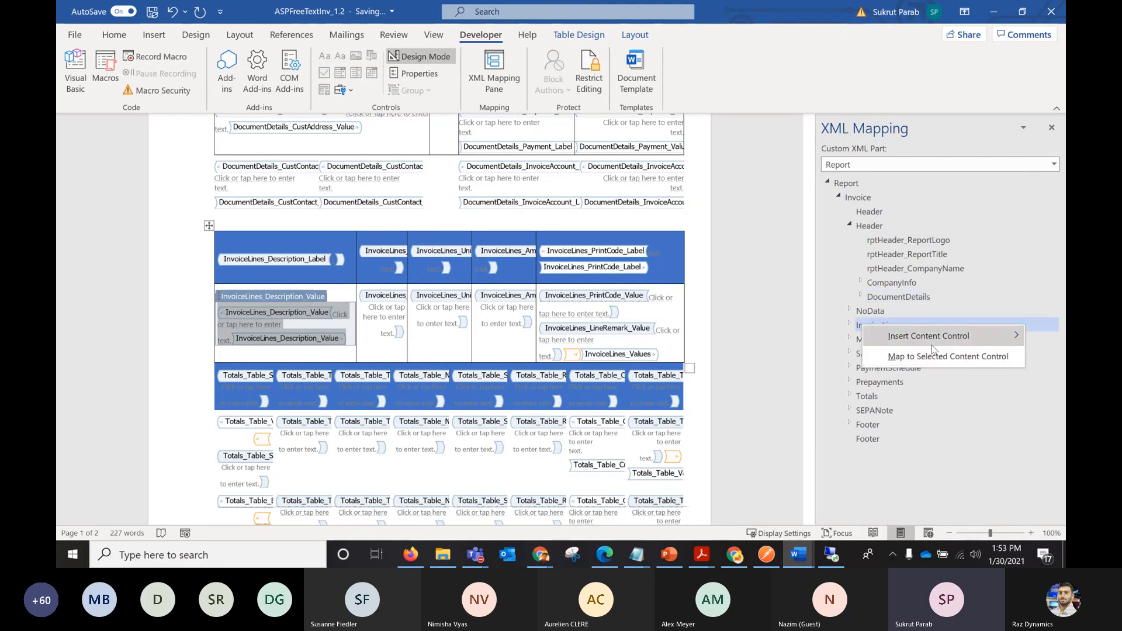
mouse_move(938, 334)
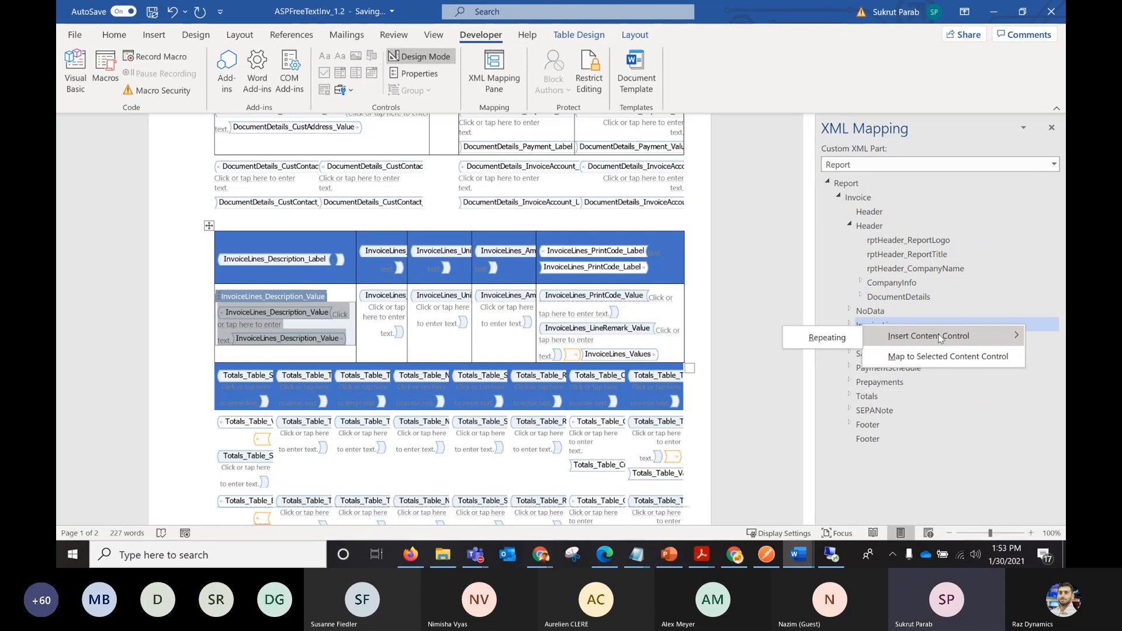
left_click(875, 315)
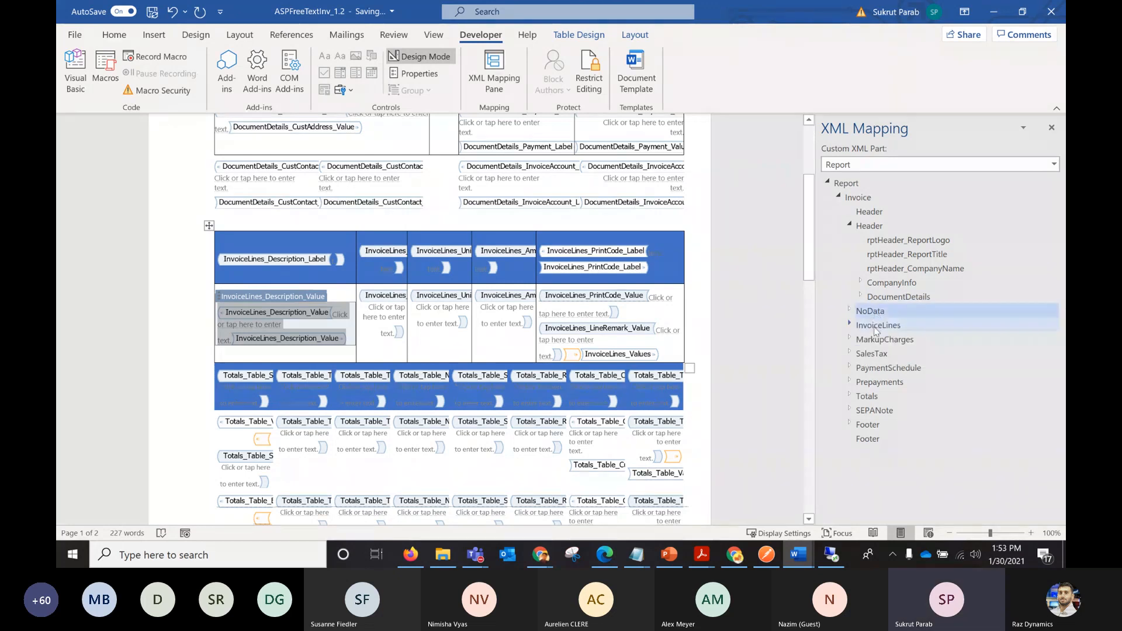
right_click(877, 331)
mouse_move(909, 345)
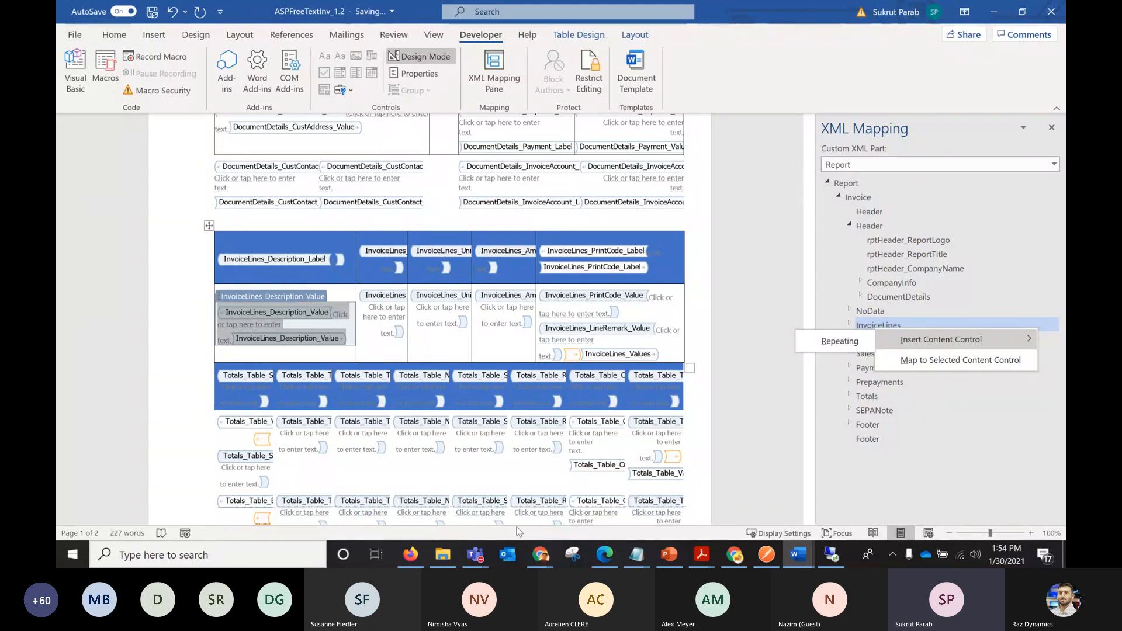
left_click(790, 373)
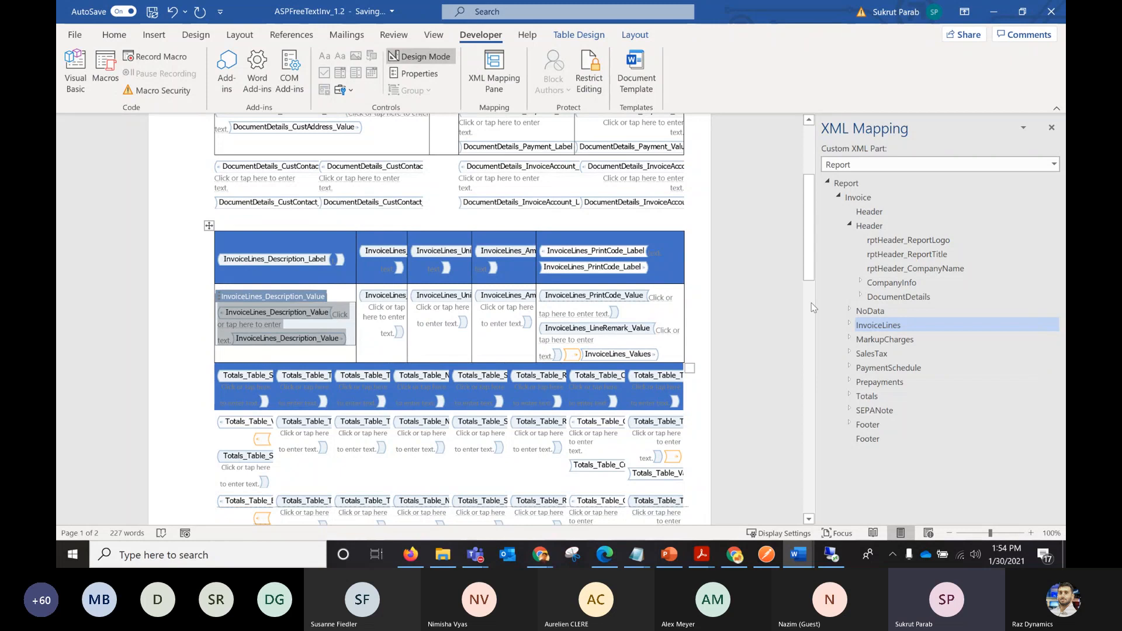
Review the invoice template from the document details to the totals tables and select the last totals row.
left_click_drag(808, 264, 809, 312)
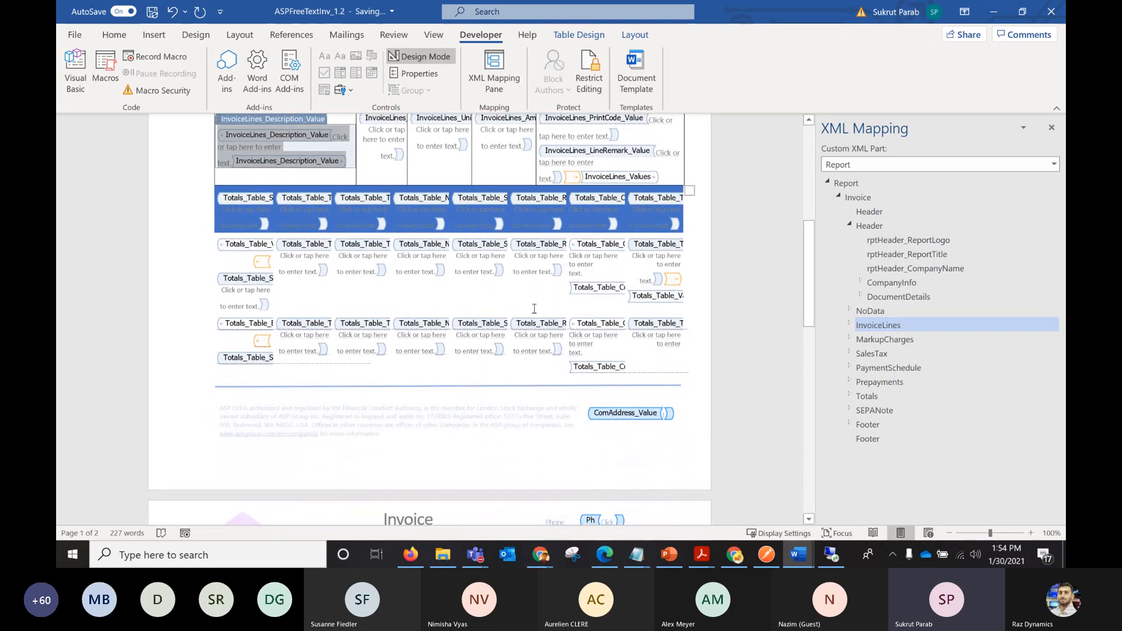
left_click_drag(809, 316, 808, 318)
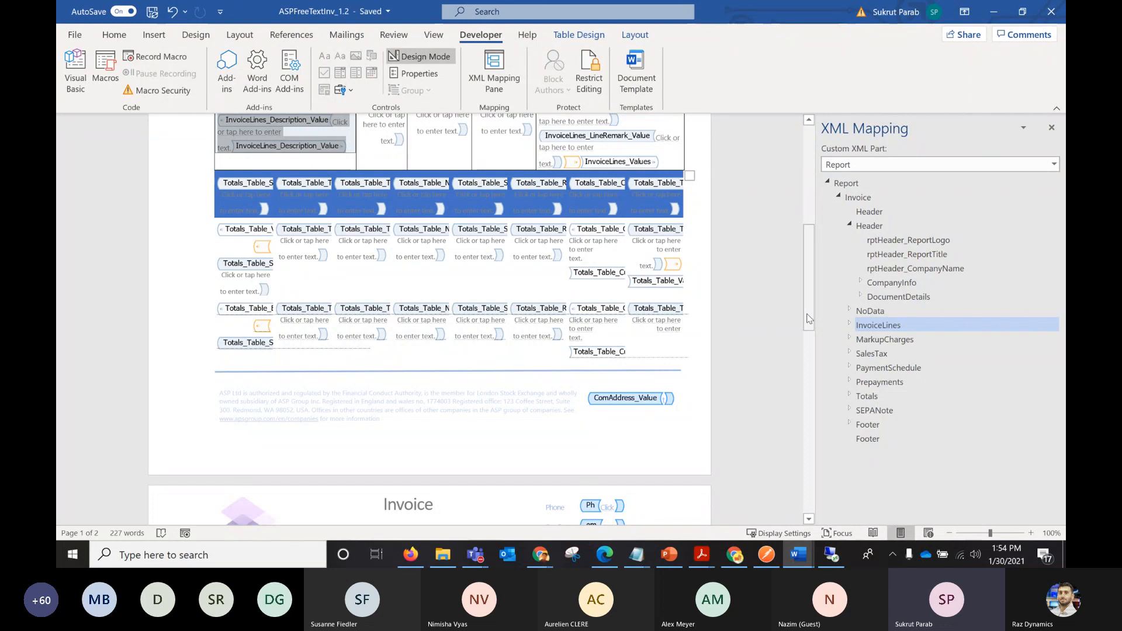
left_click_drag(809, 284, 809, 309)
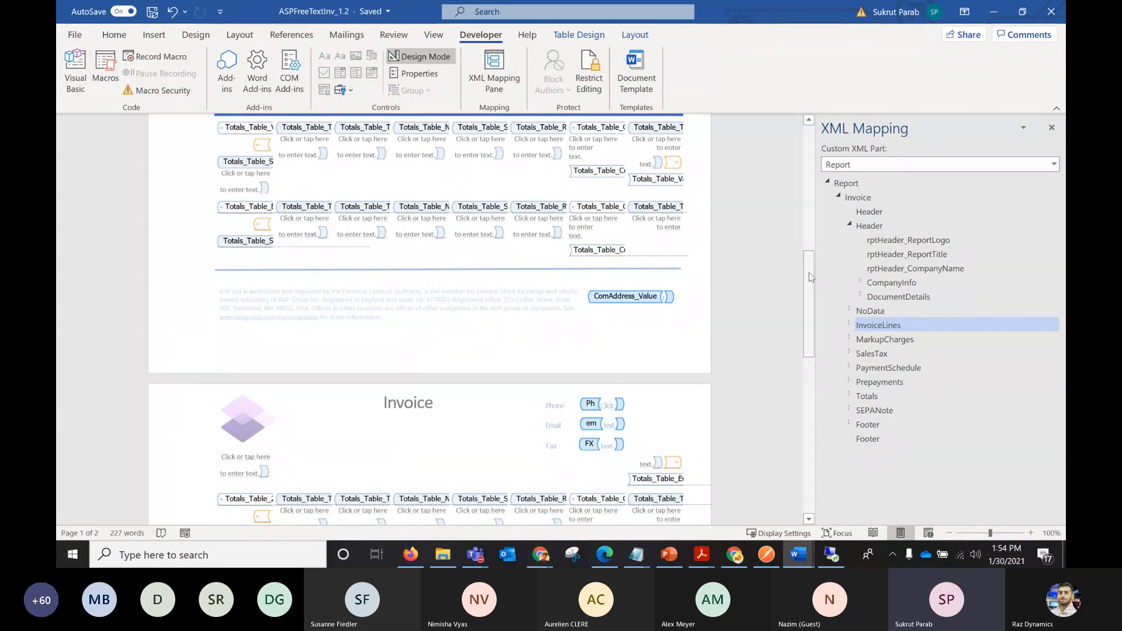
left_click_drag(809, 272, 808, 255)
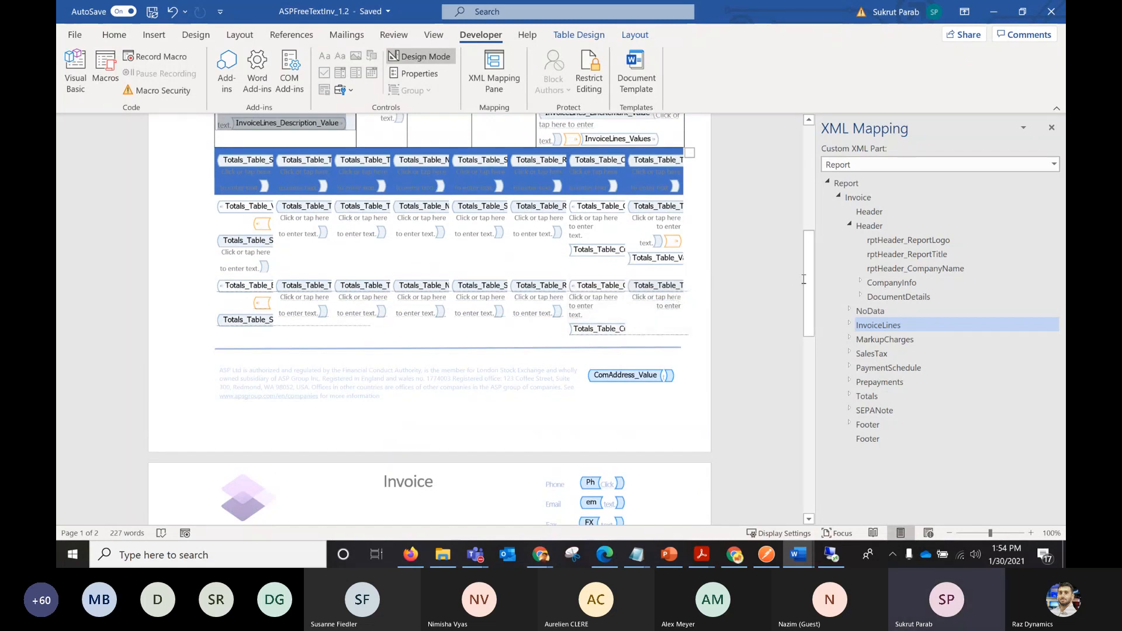
left_click_drag(809, 281, 808, 173)
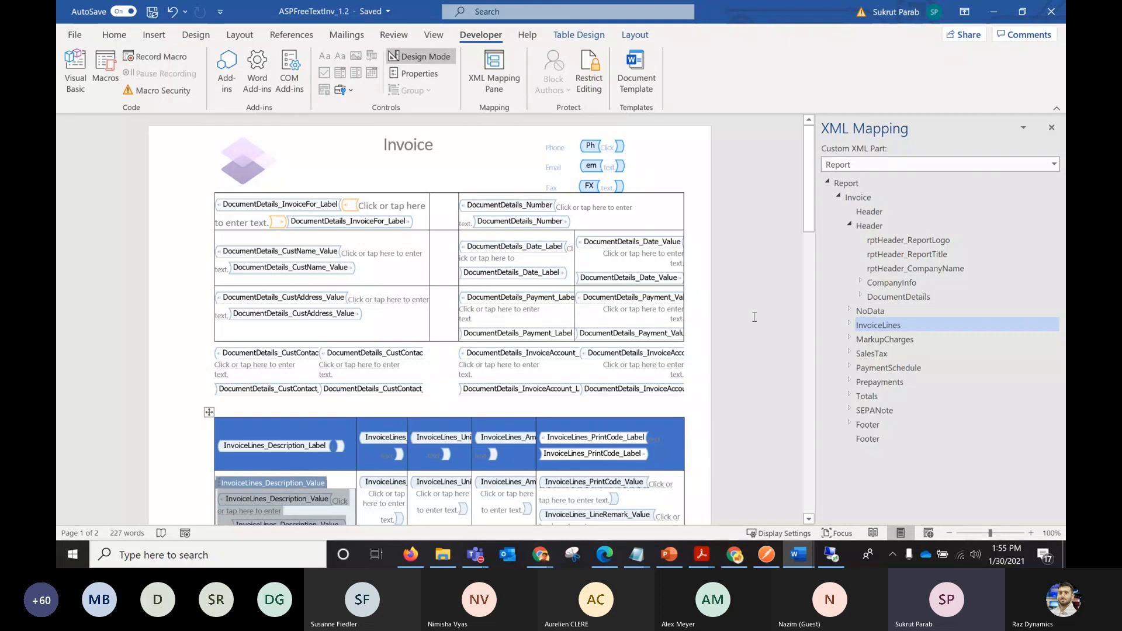
left_click_drag(810, 212, 810, 294)
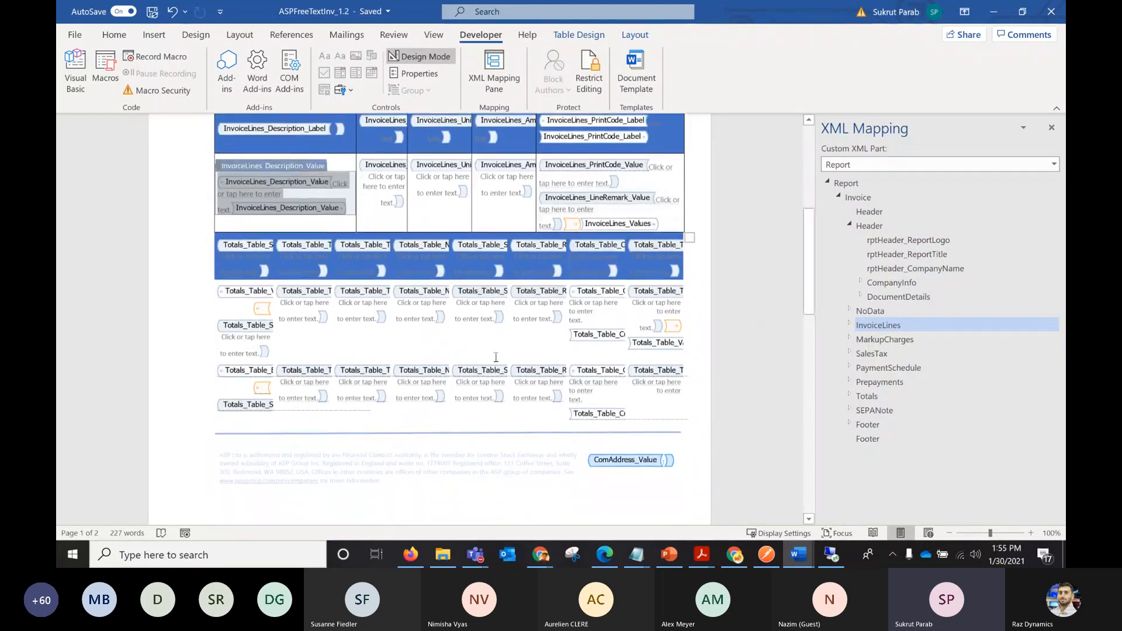
left_click(182, 405)
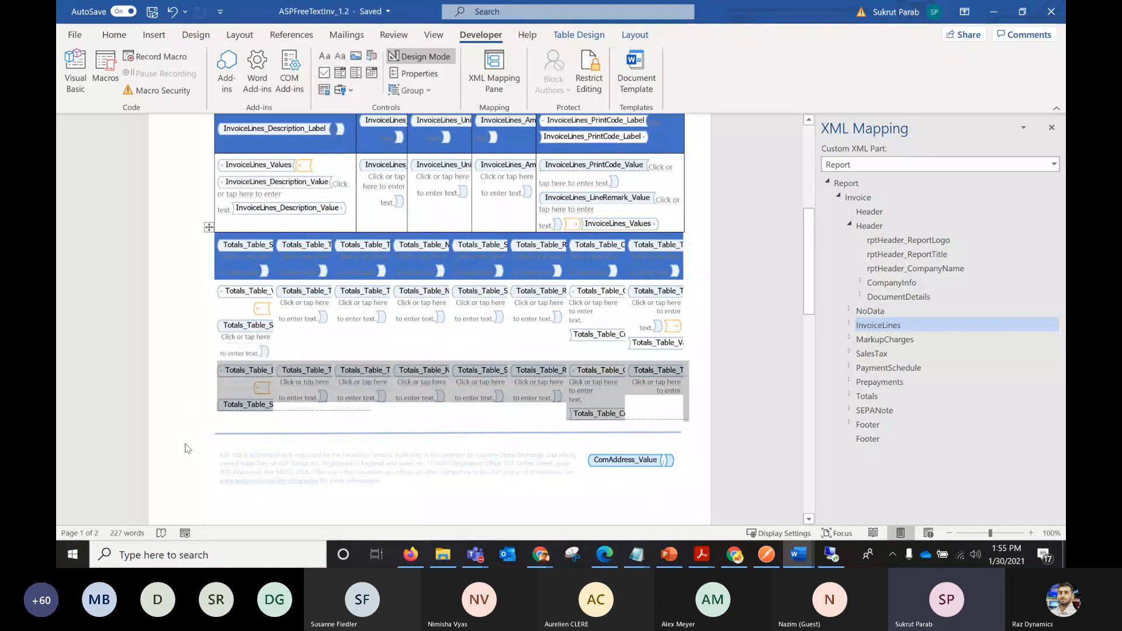
Open the page footer for editing and examine the CompanyInfo fields under Header in the XML structure.
double_click(197, 446)
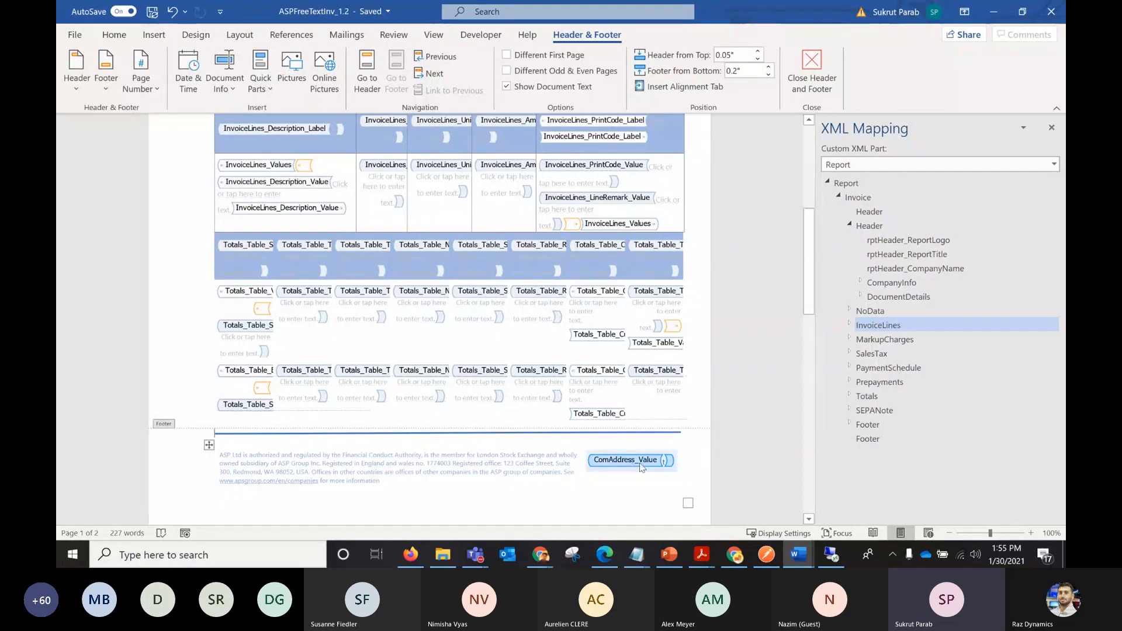
left_click(850, 226)
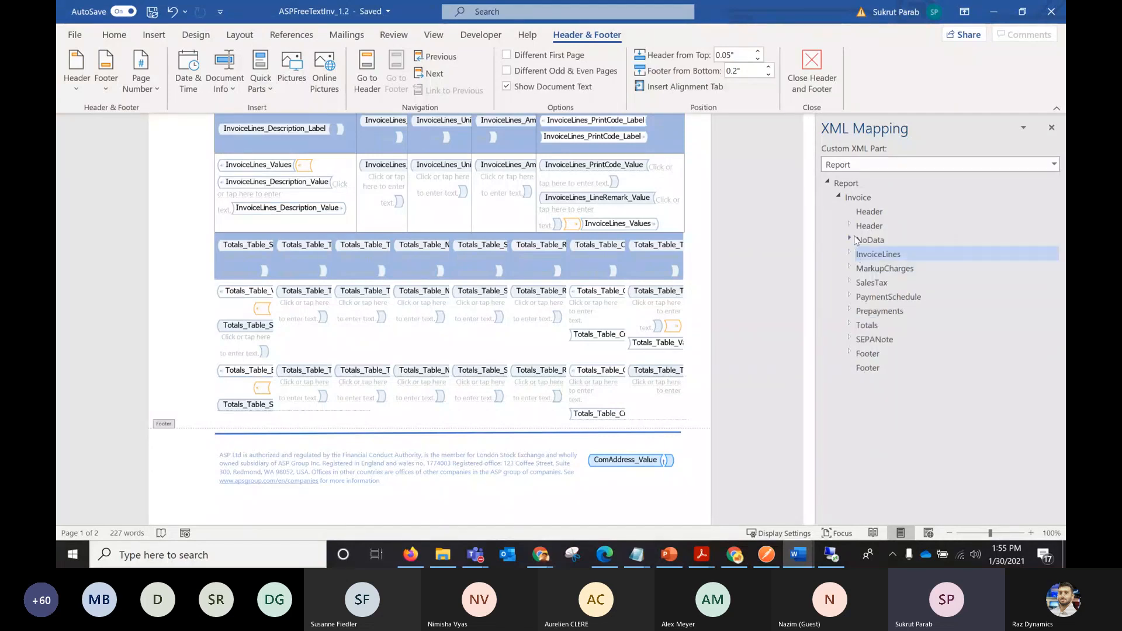
left_click(850, 226)
left_click(860, 282)
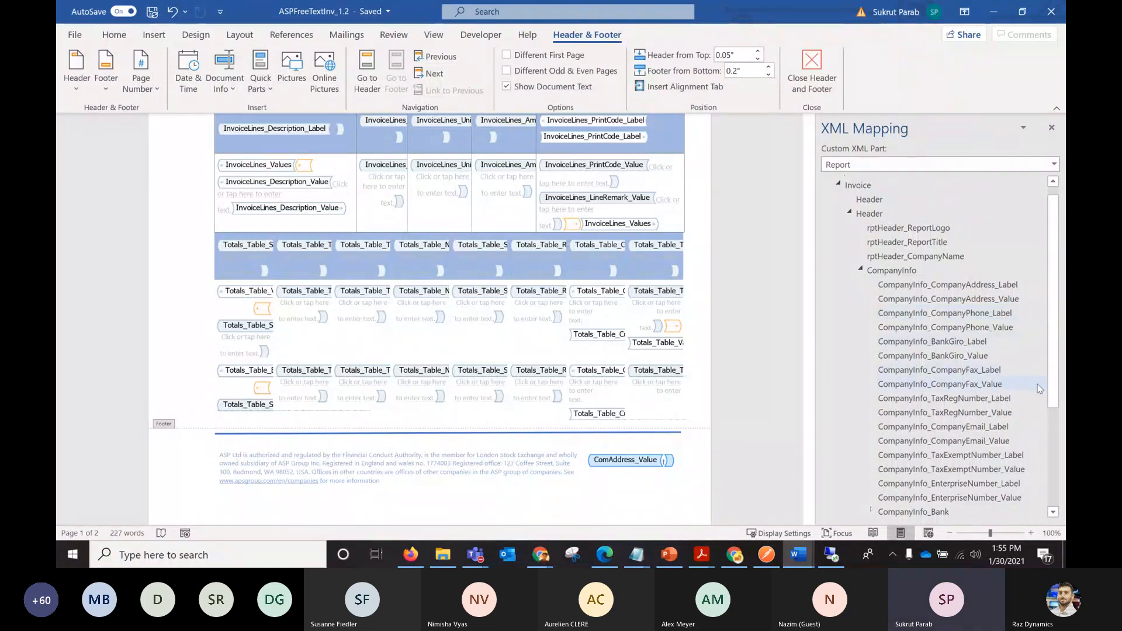
left_click_drag(1054, 355, 1054, 363)
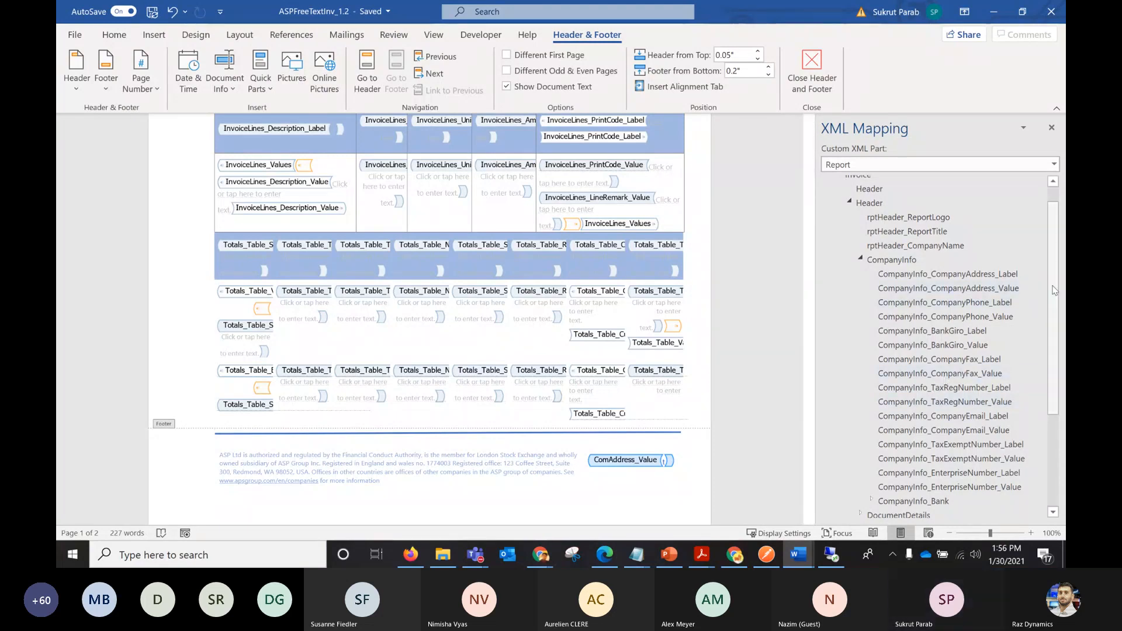
scroll(1055, 234, "up", 1)
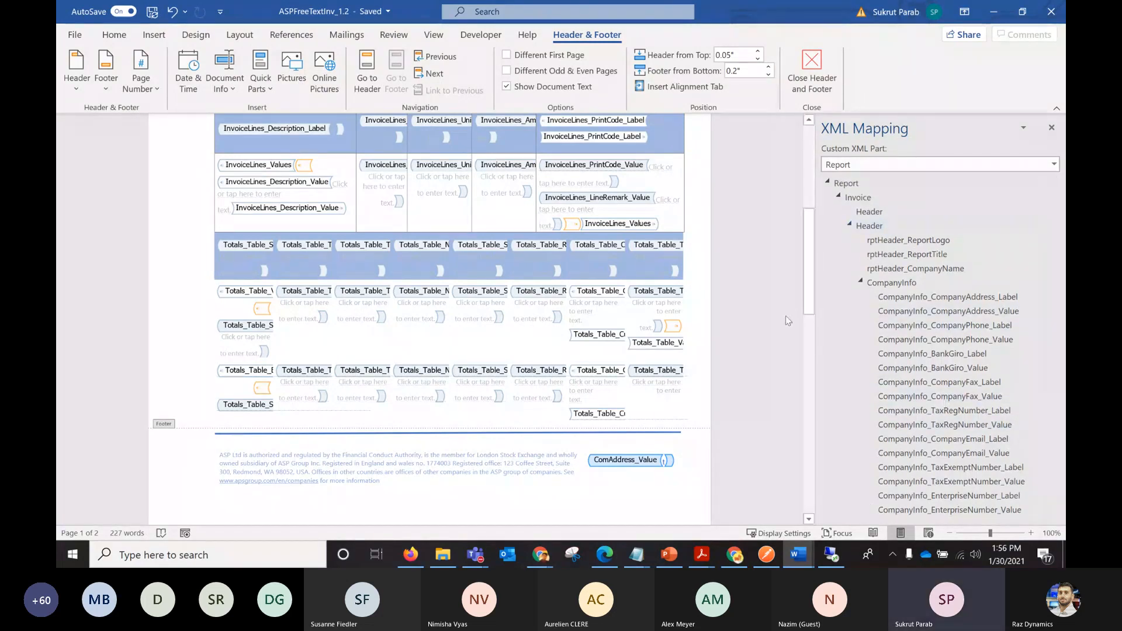
Open TemplatePayment Advice_1.4_final from the ASP folder in File Explorer and examine its content controls in Design Mode with XML mapping shown.
left_click(442, 556)
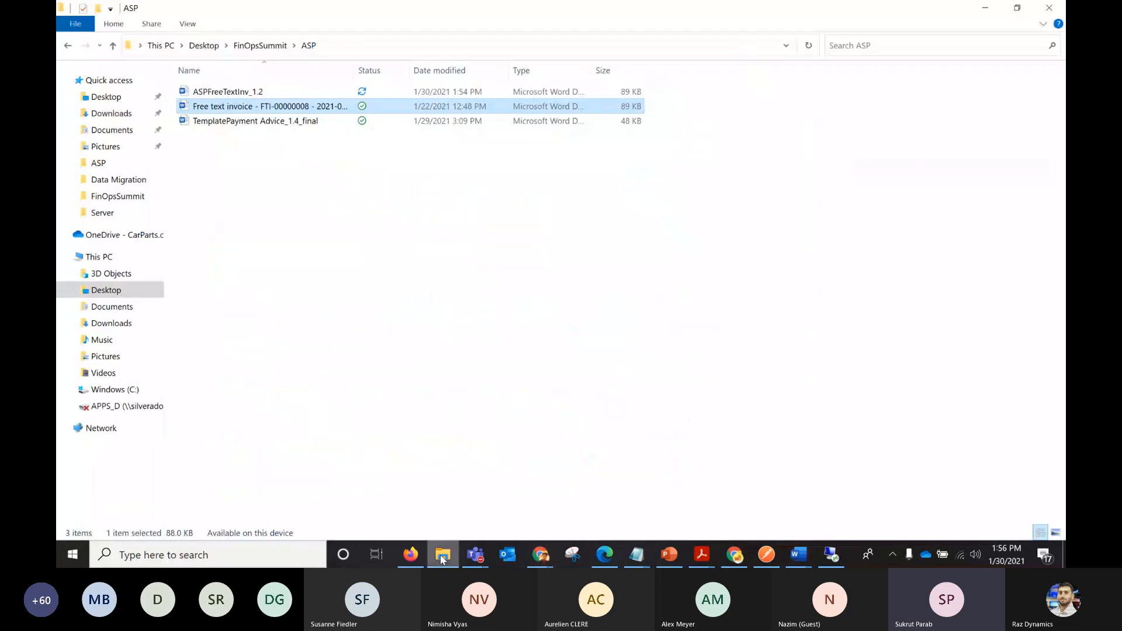
double_click(305, 122)
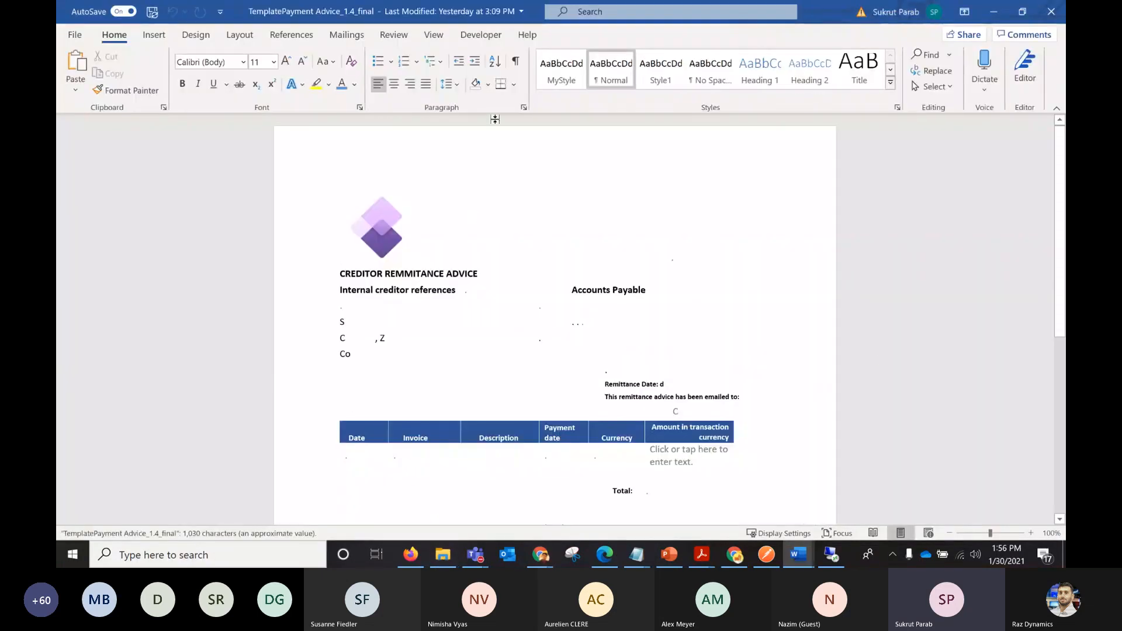
left_click(481, 35)
left_click(491, 82)
left_click(419, 56)
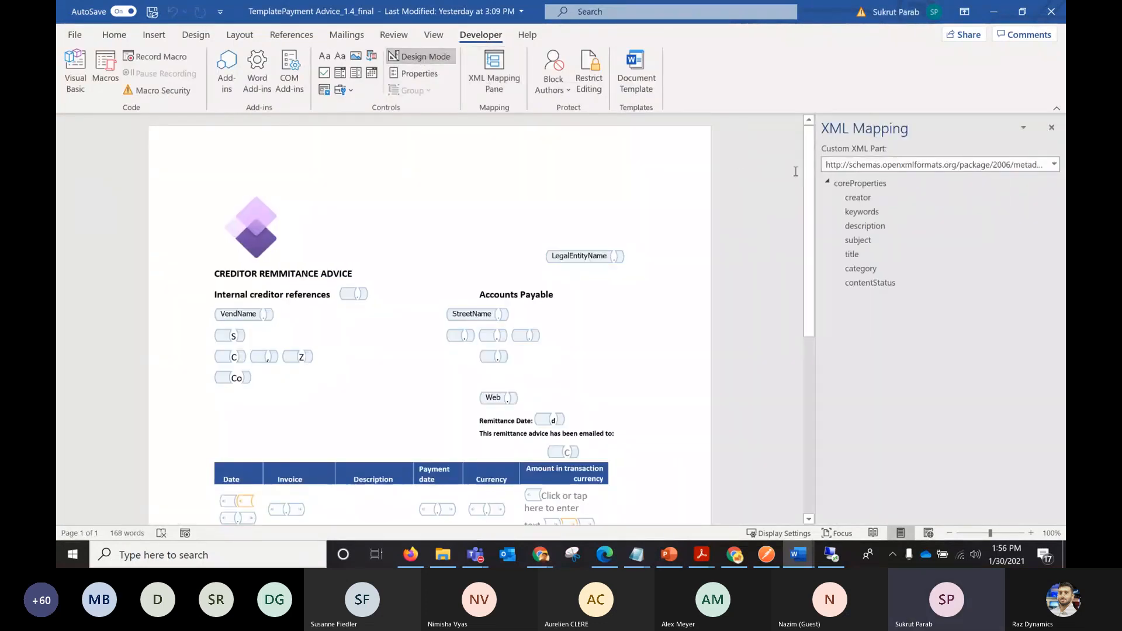
left_click_drag(810, 183, 813, 218)
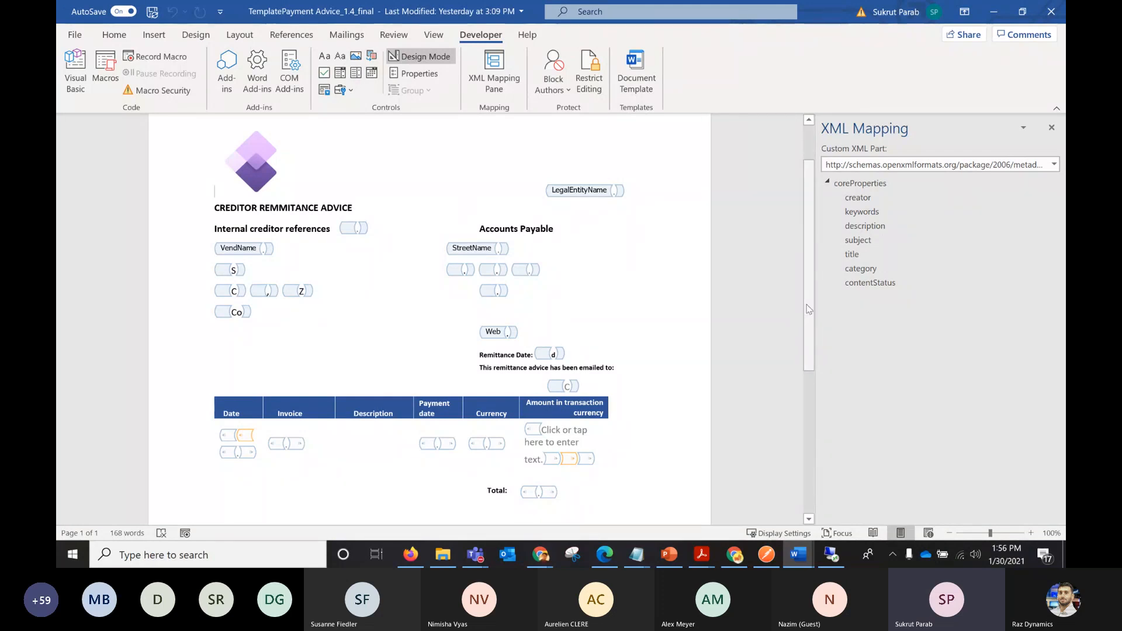
left_click_drag(810, 291, 810, 301)
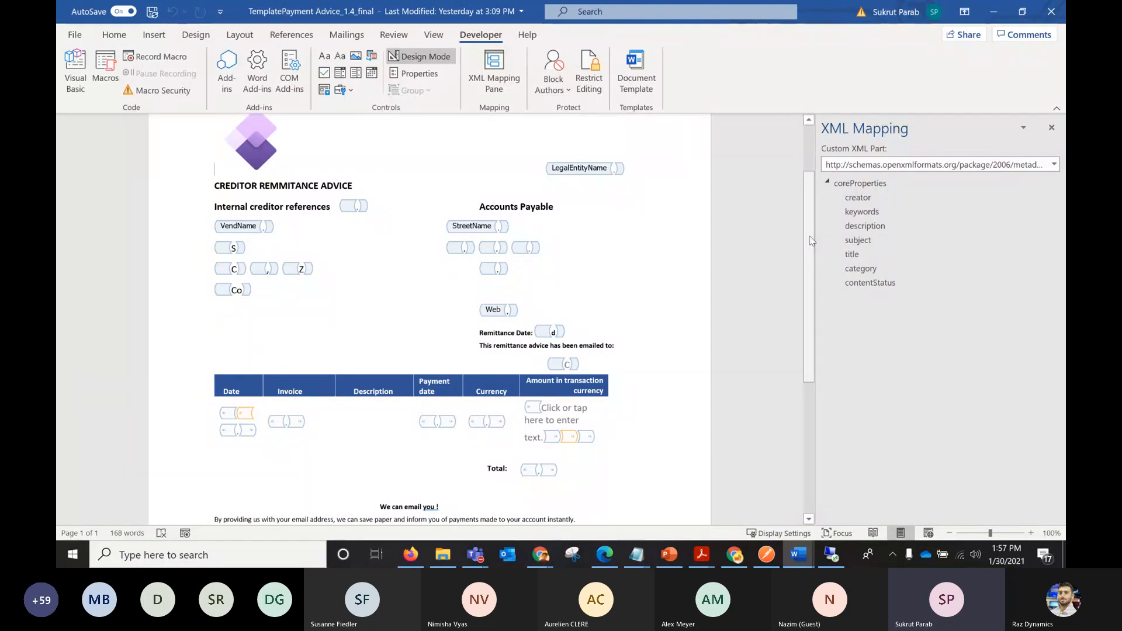
left_click_drag(810, 237, 816, 170)
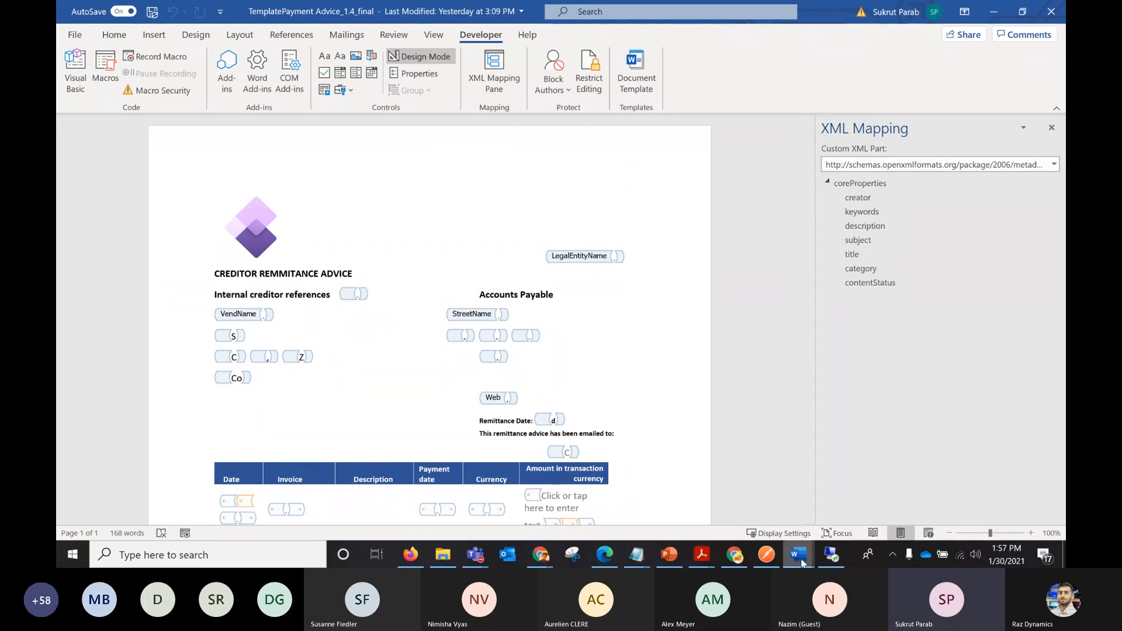
Switch to the open generated free text invoice document and check which content control holds the customer address.
mouse_move(801, 563)
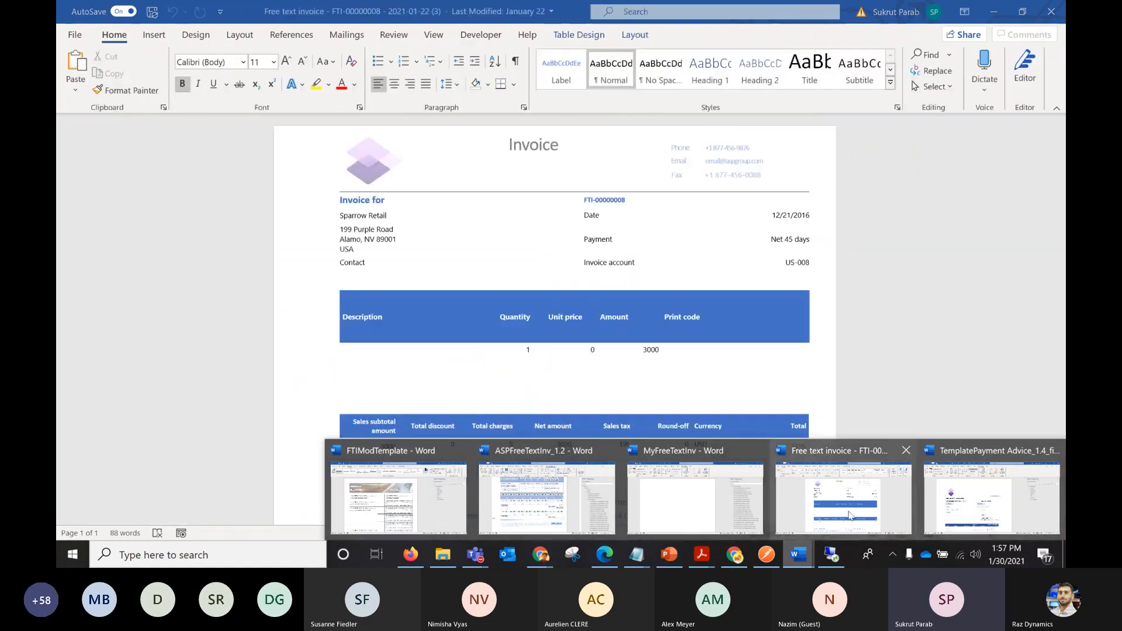
left_click(850, 515)
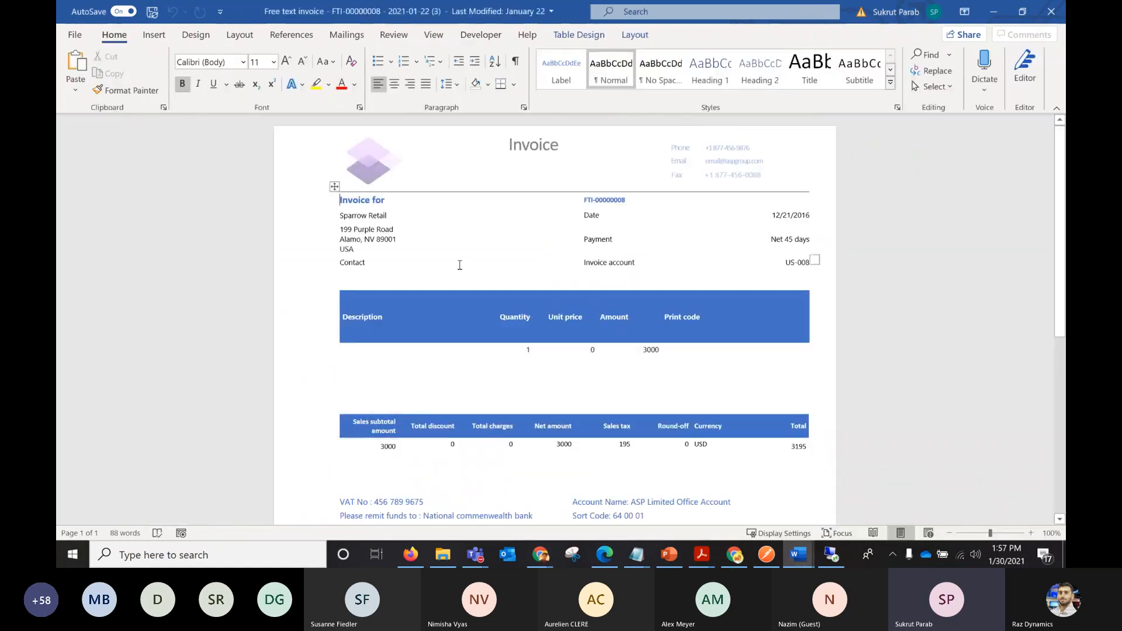
left_click(366, 240)
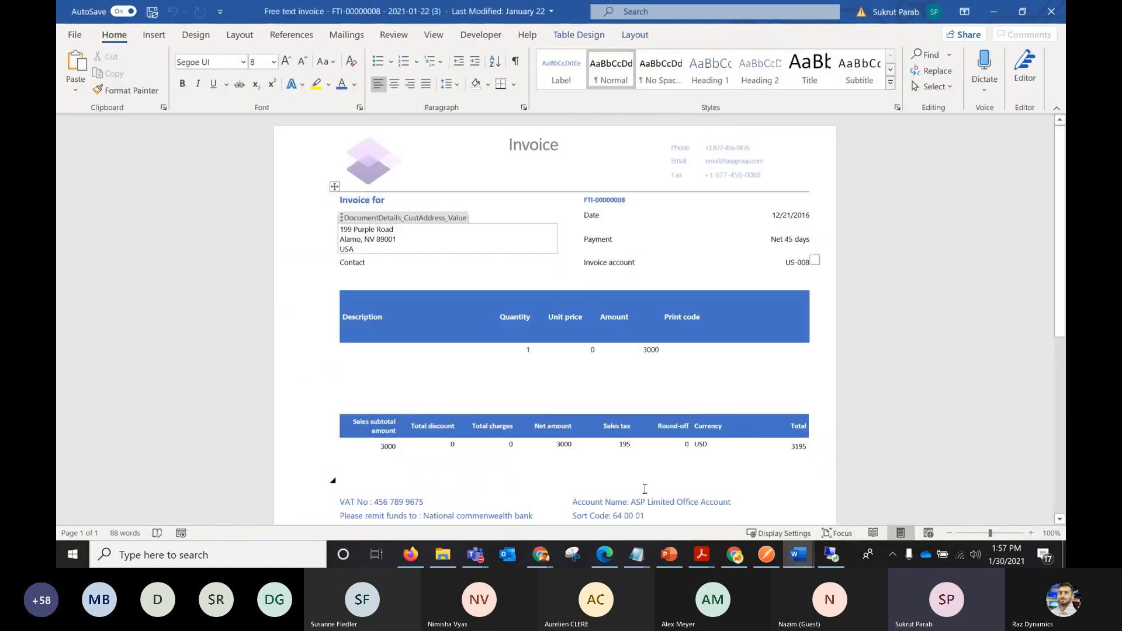
Switch to the ASPFreeTextInv_1.2 template and check the content control properties of DocumentDetails_CustAddress_Value, including whether carriage returns are allowed.
left_click(799, 554)
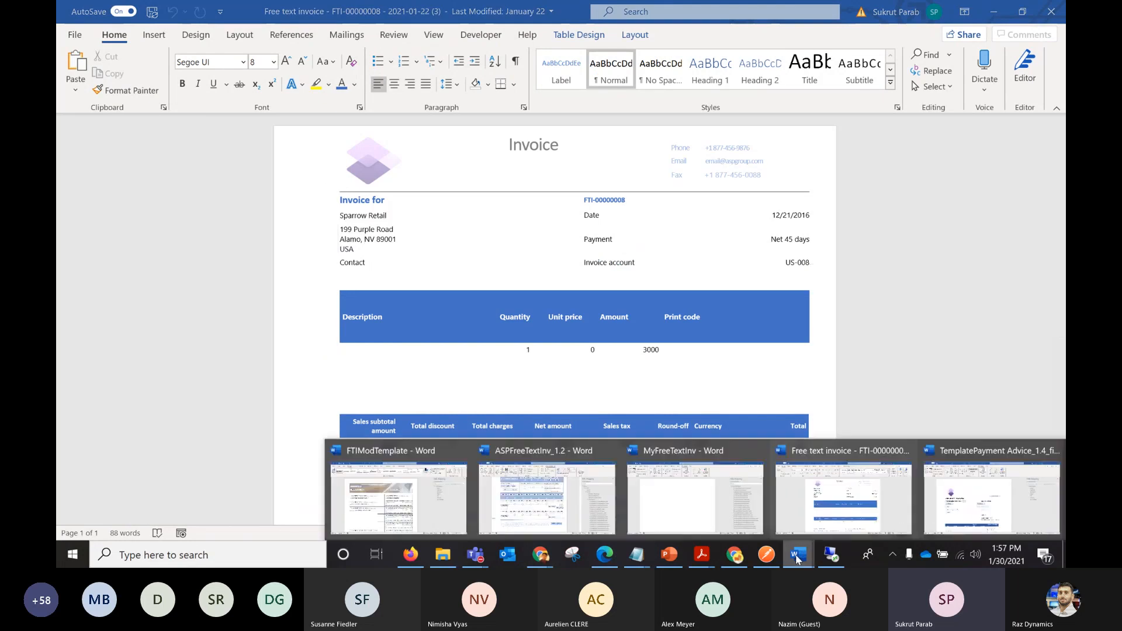
left_click(585, 508)
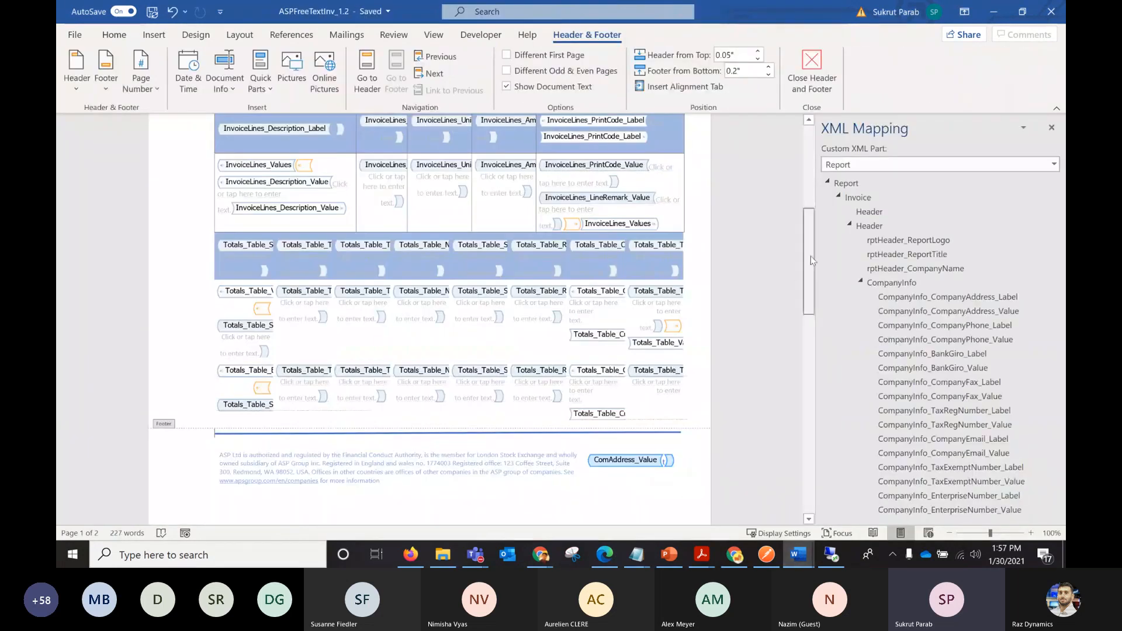
scroll(409, 251, "up", 5)
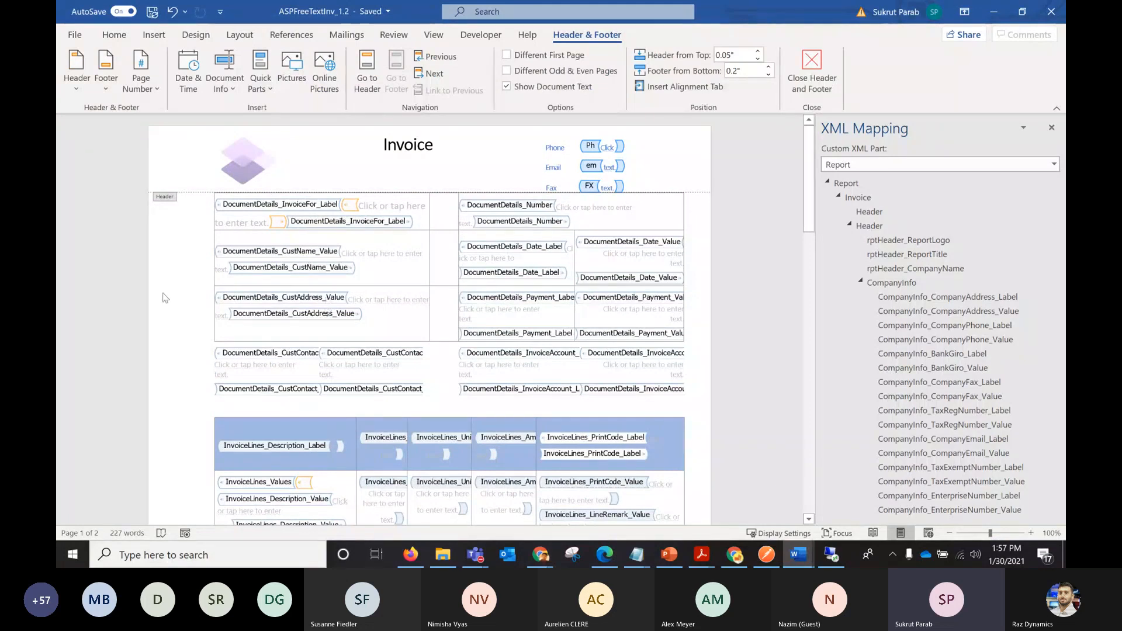
double_click(299, 304)
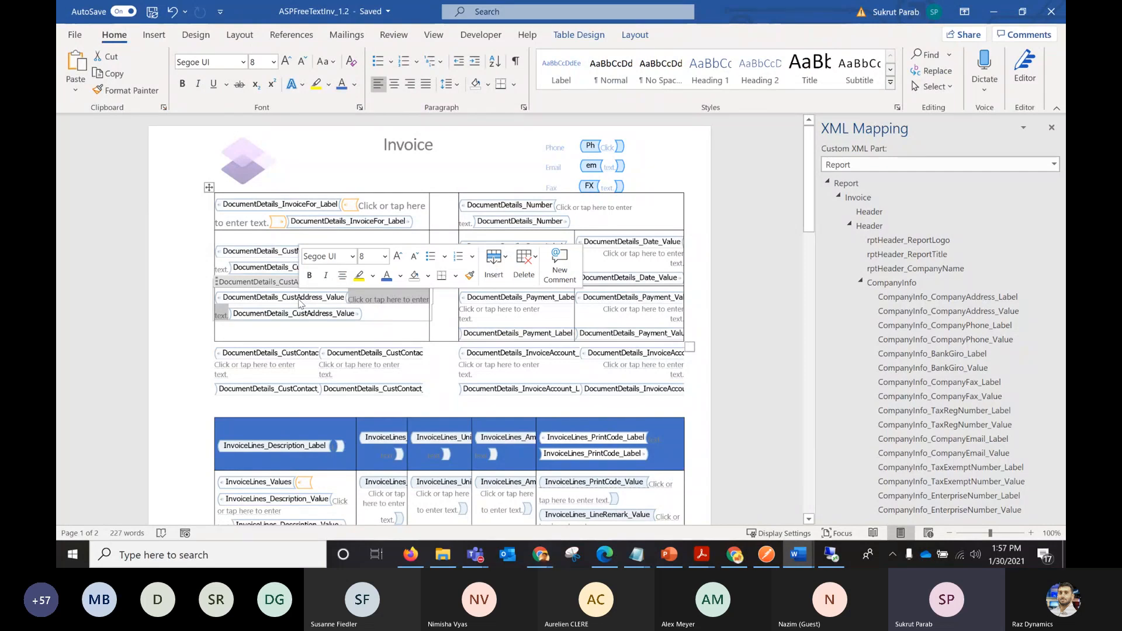
left_click(490, 38)
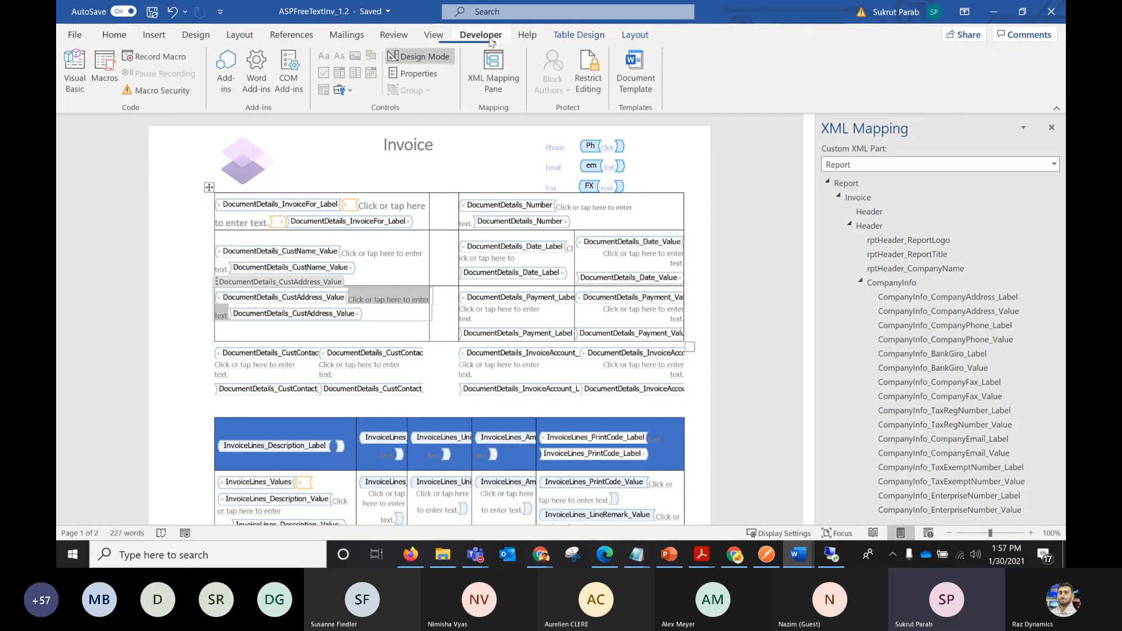
left_click(424, 77)
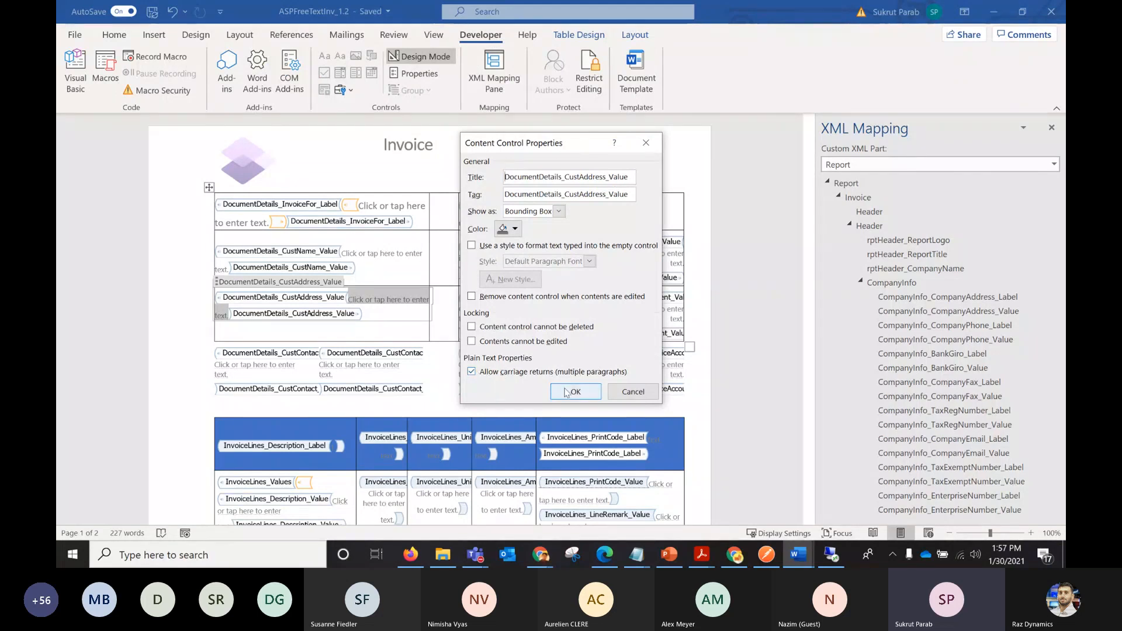
left_click(576, 392)
Return to the generated free text invoice document and check how the customer address is laid out.
left_click(798, 554)
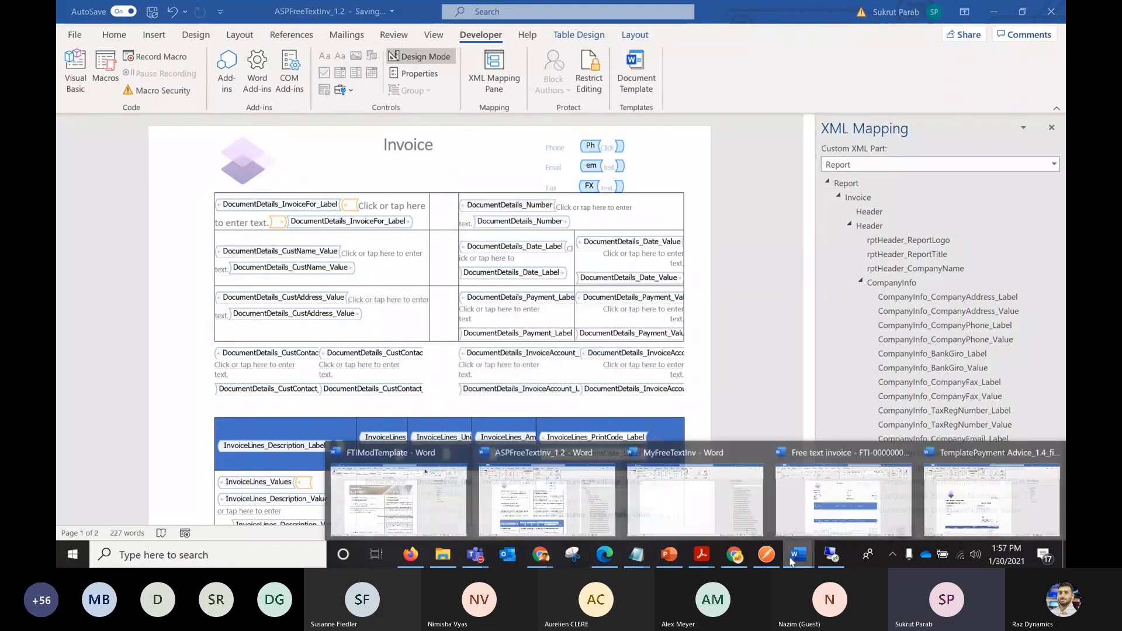
left_click(843, 520)
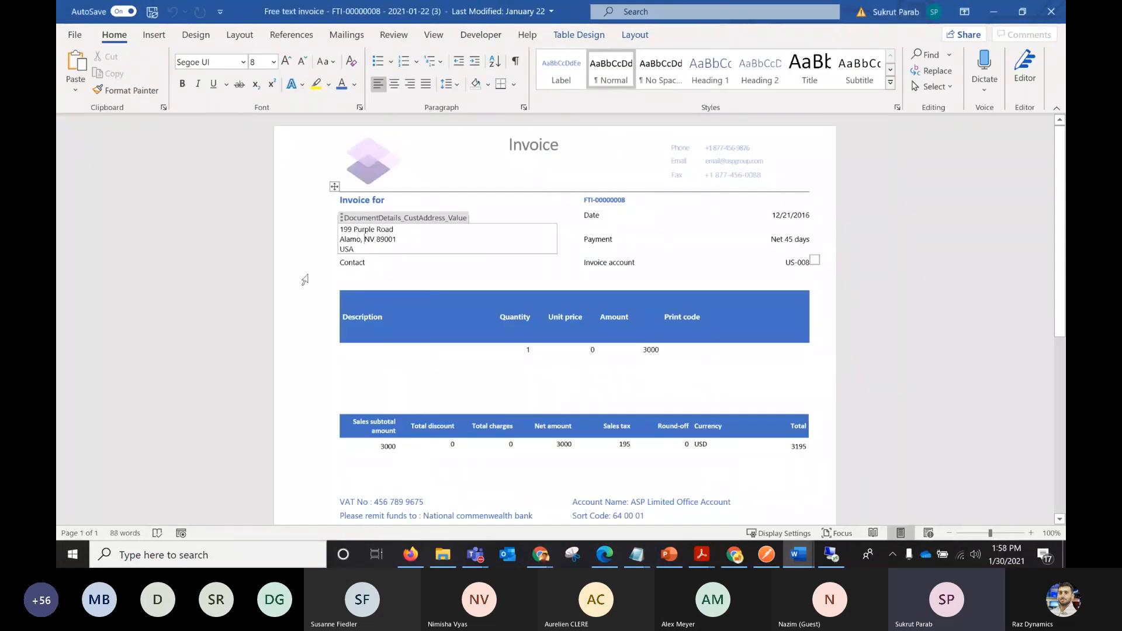
left_click(318, 272)
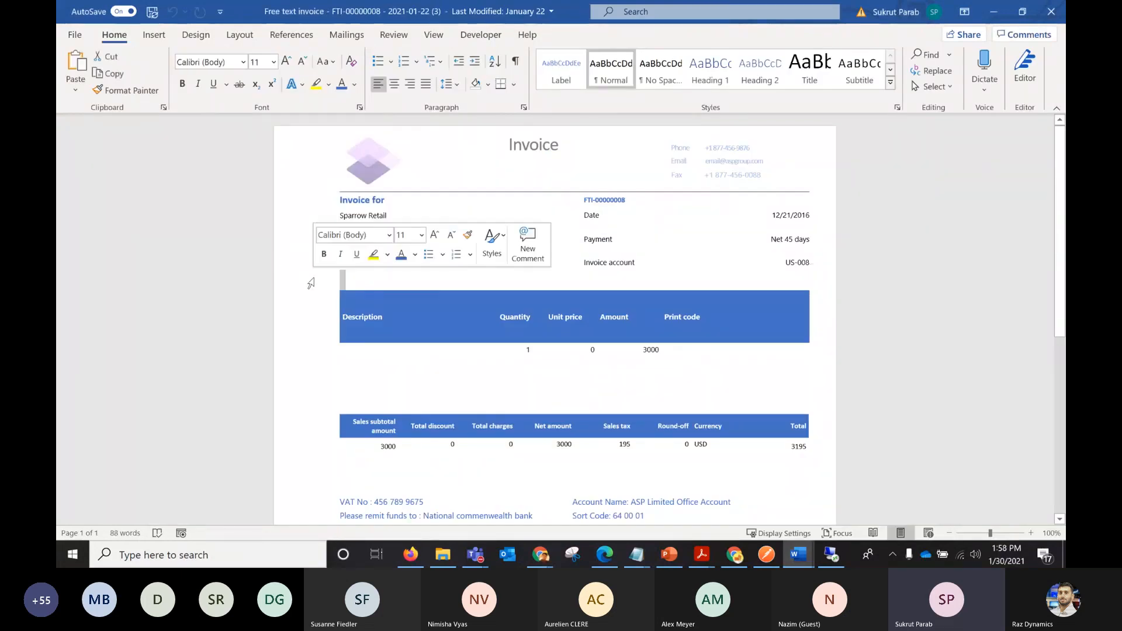
Switch to the Chrome window with the FinfosFreesTextInv attachments and open the Electronic reporting workspace from the favorites.
mouse_move(543, 561)
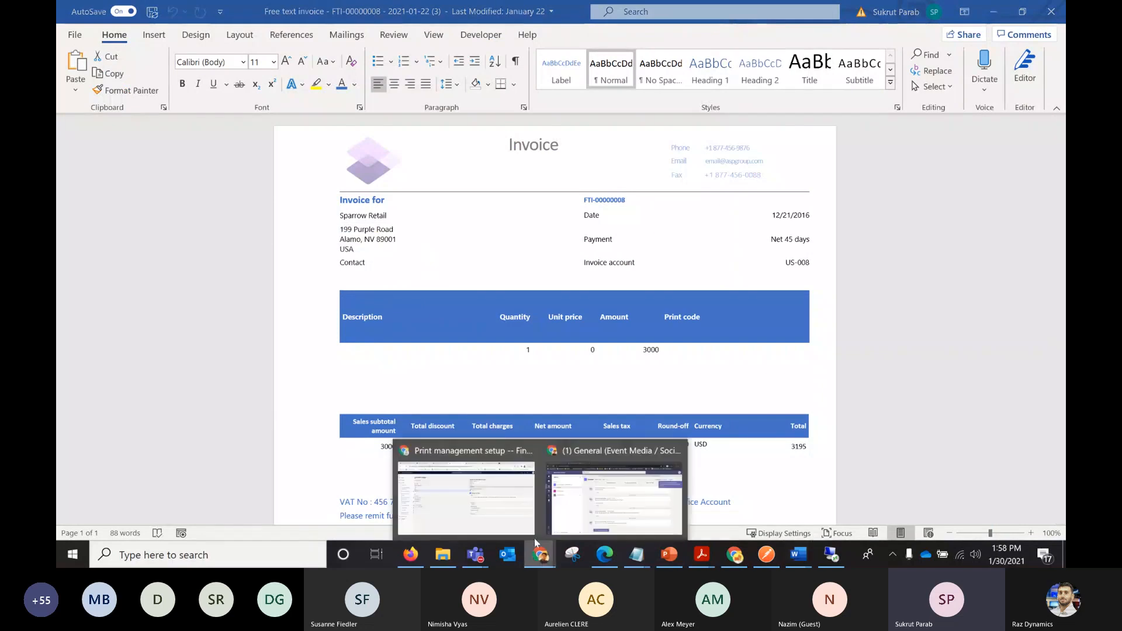
left_click(489, 513)
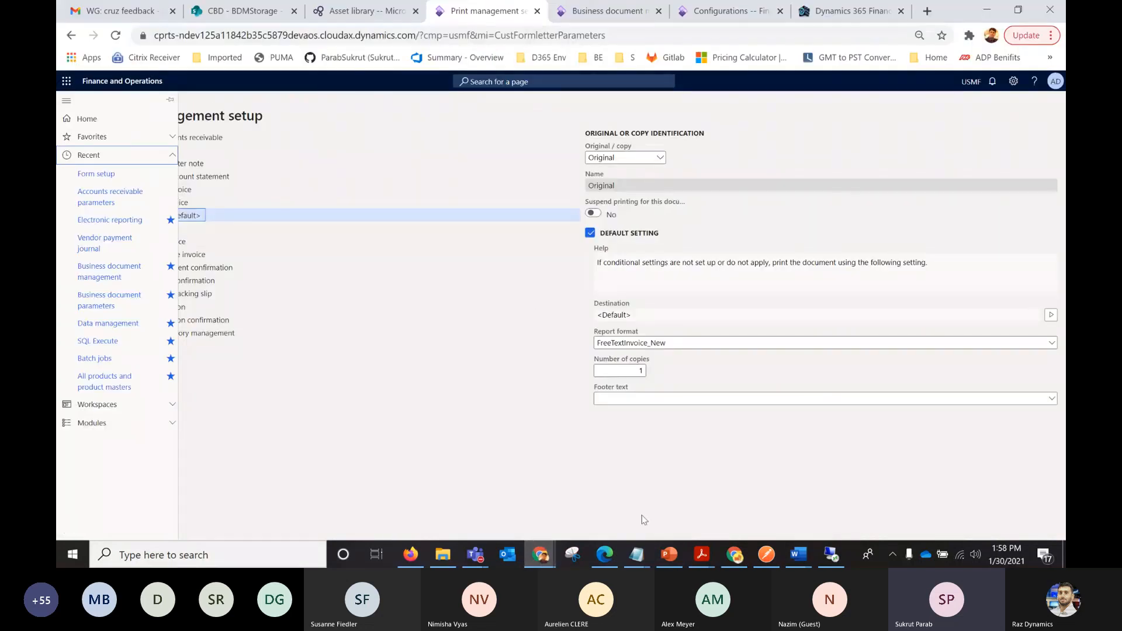
mouse_move(735, 559)
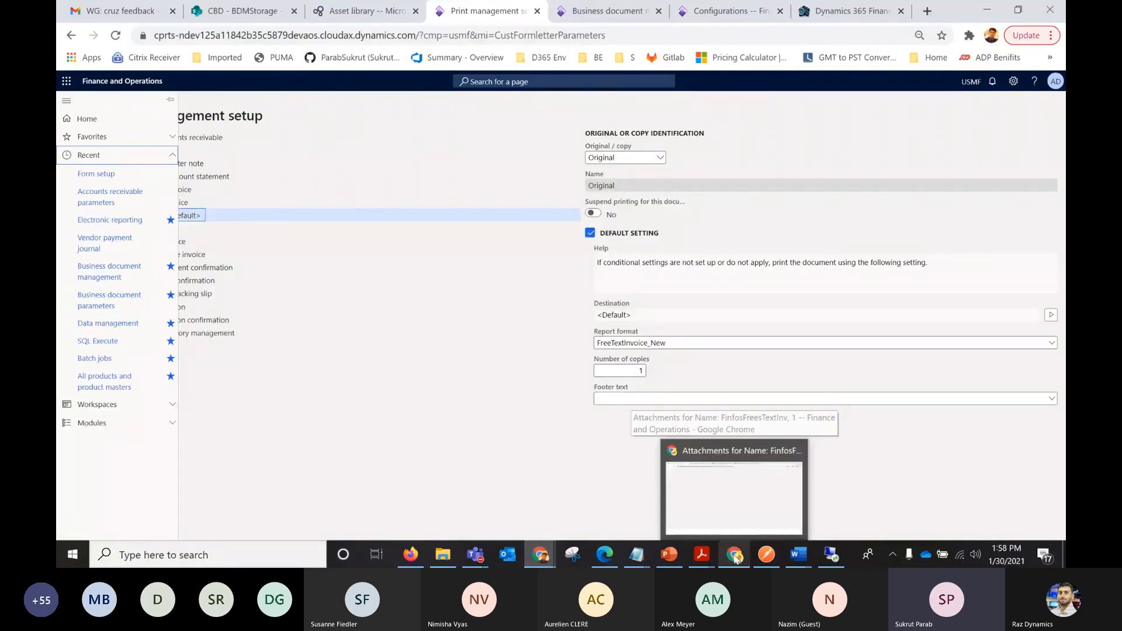
left_click(731, 485)
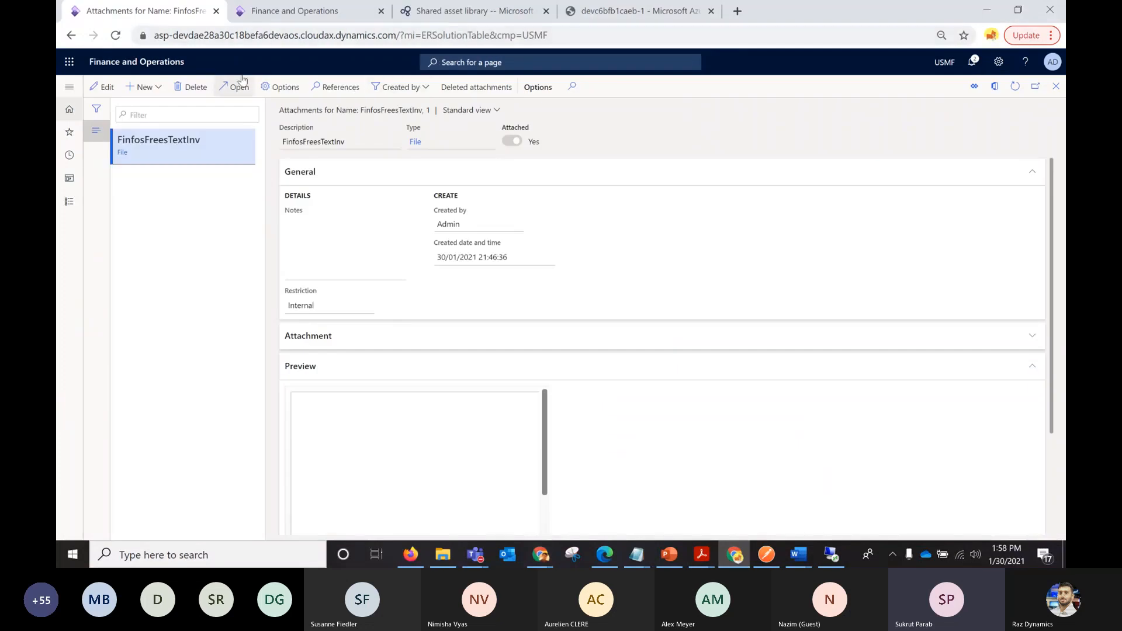
left_click(67, 87)
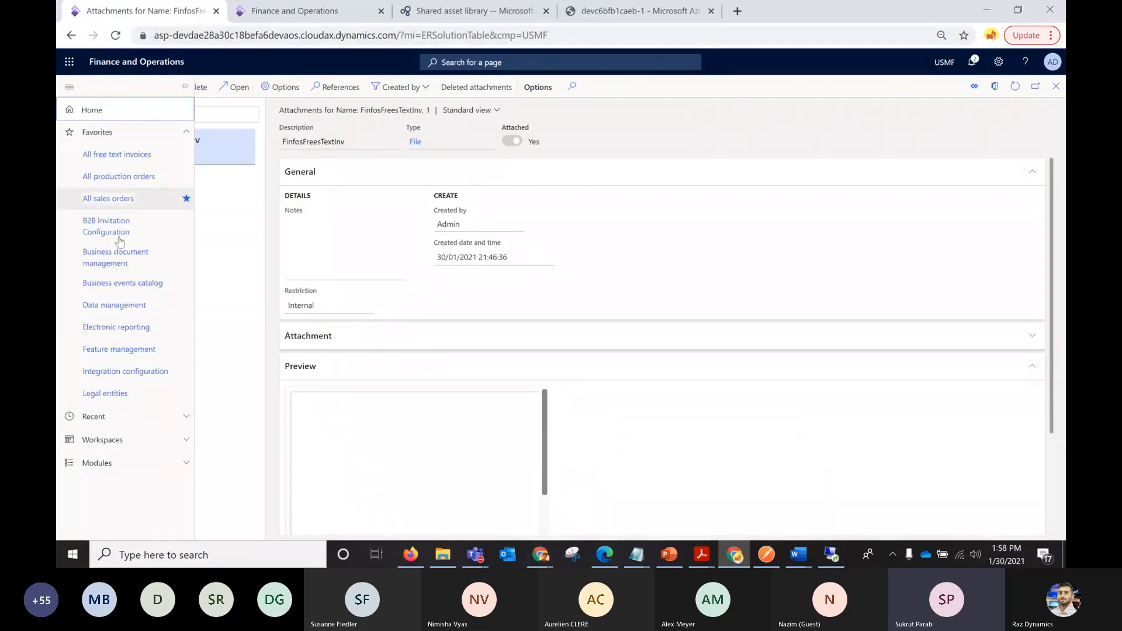
left_click(120, 328)
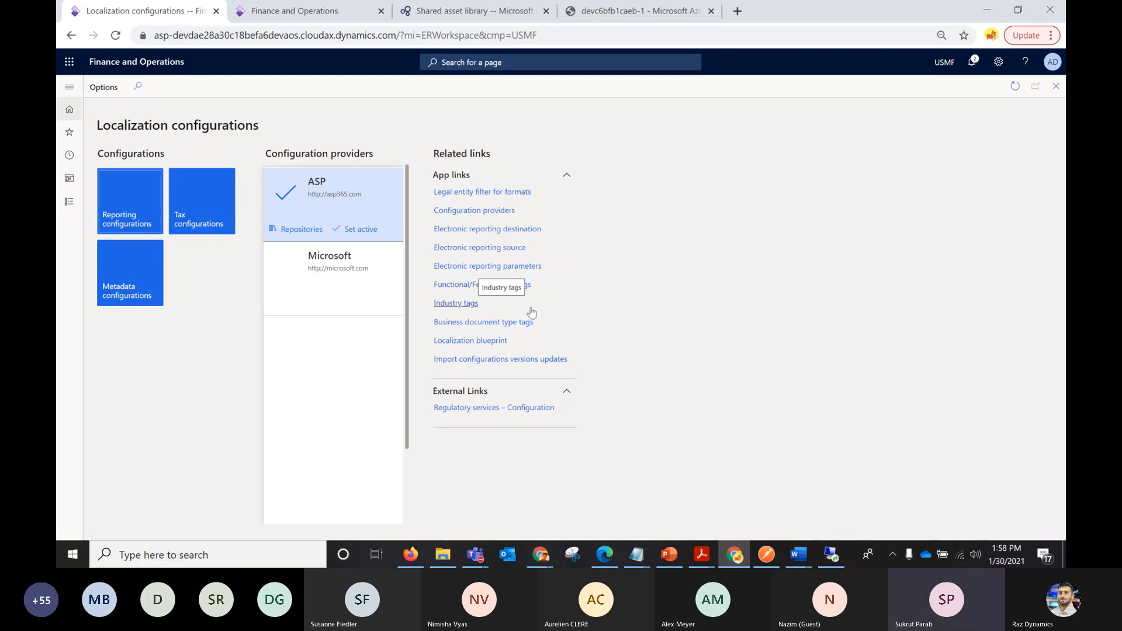
Review the Screen destination settings of FreeTextInv under Electronic reporting destination, and examine the Electronic reporting source page.
left_click(493, 230)
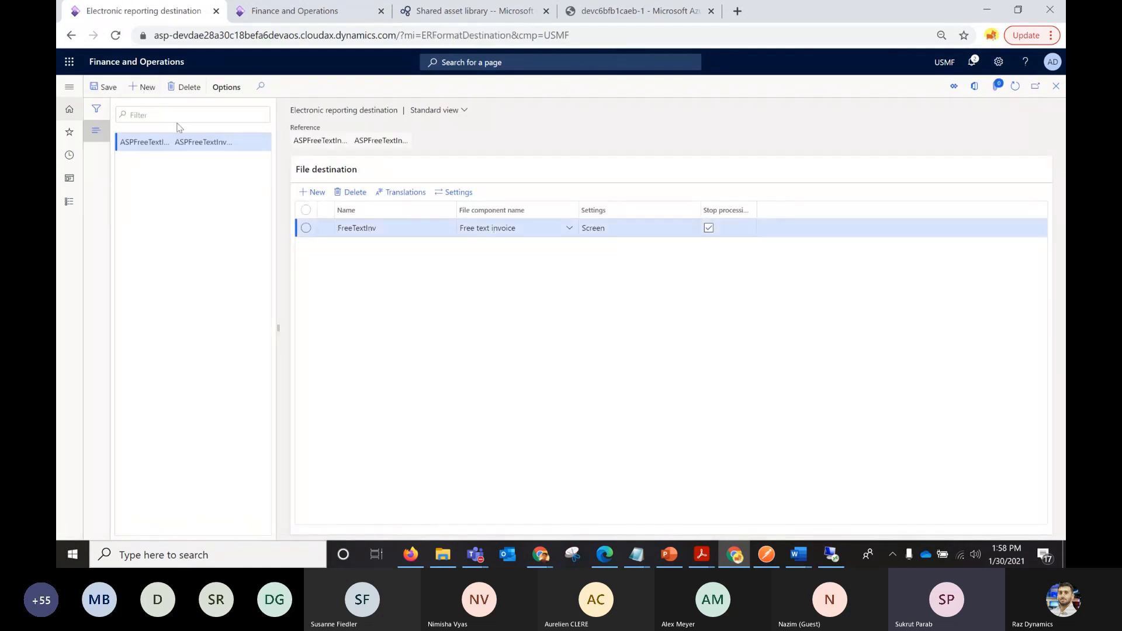
left_click(613, 236)
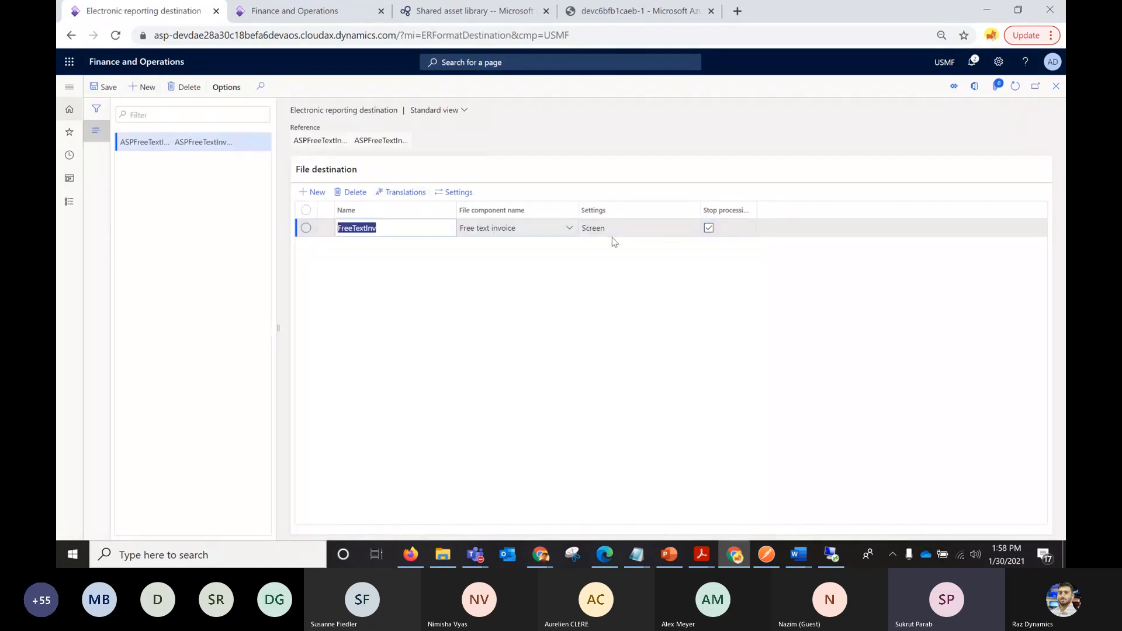
left_click(459, 192)
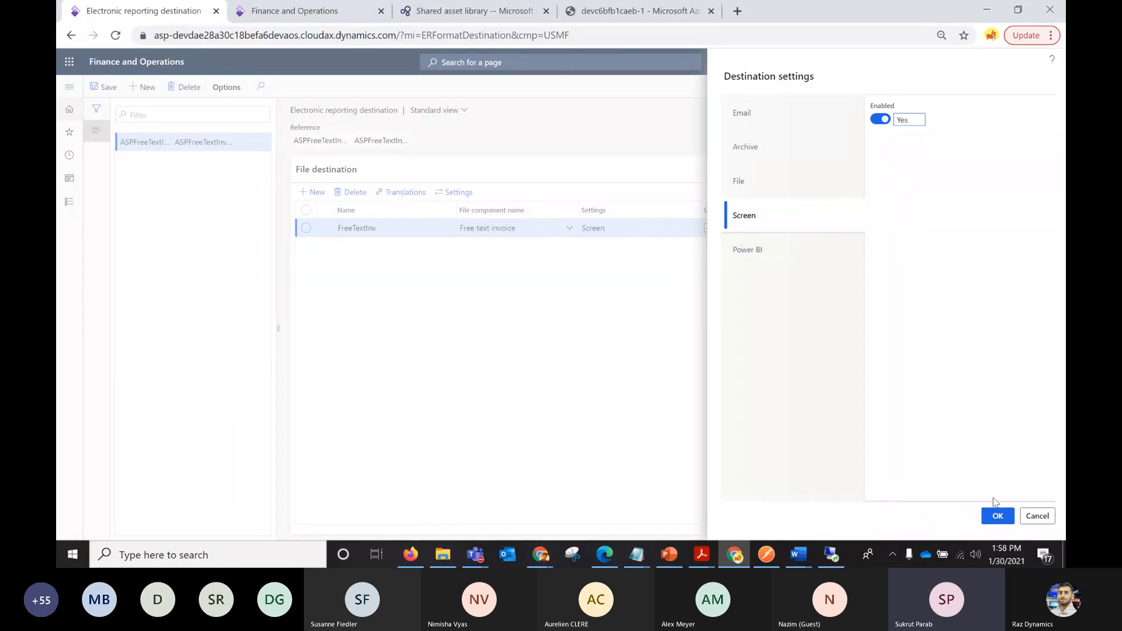
left_click(998, 515)
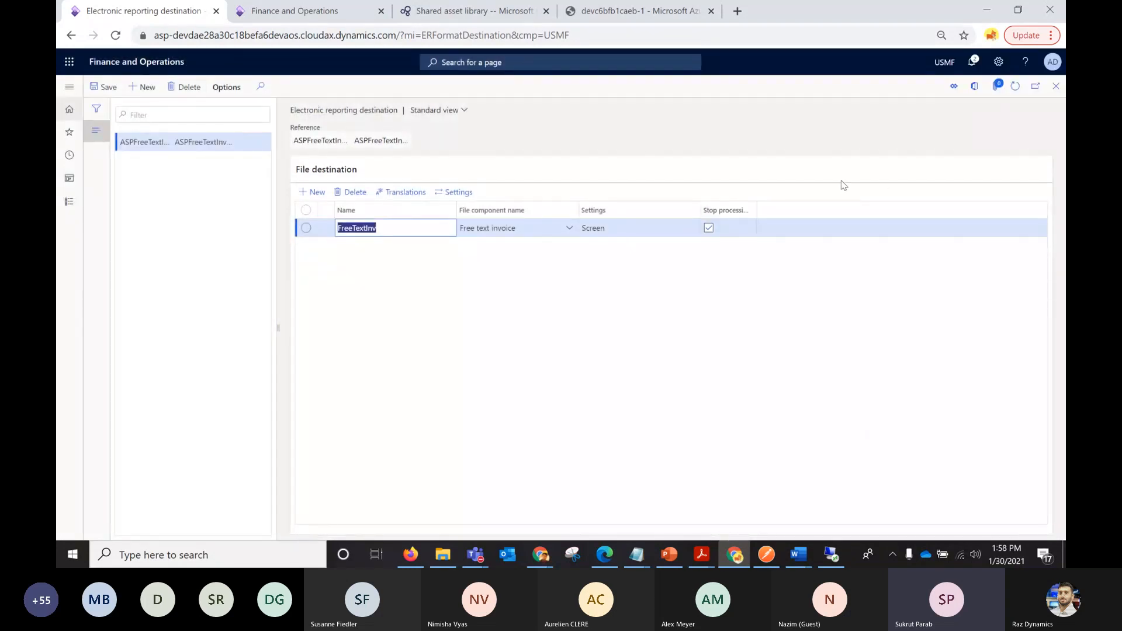
left_click(1056, 86)
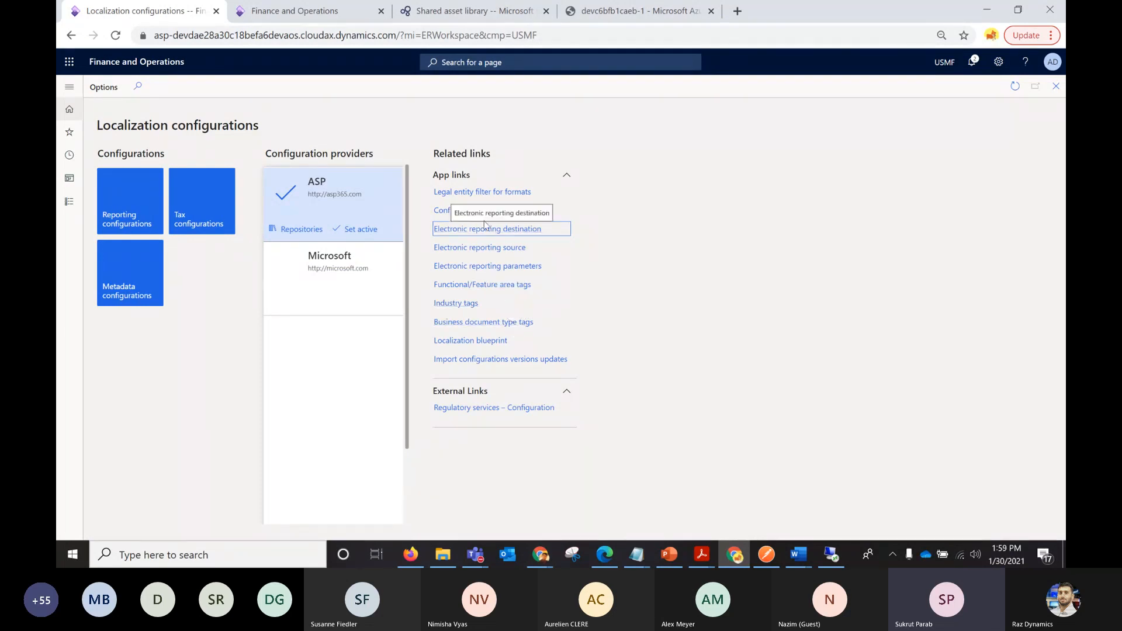
left_click(506, 250)
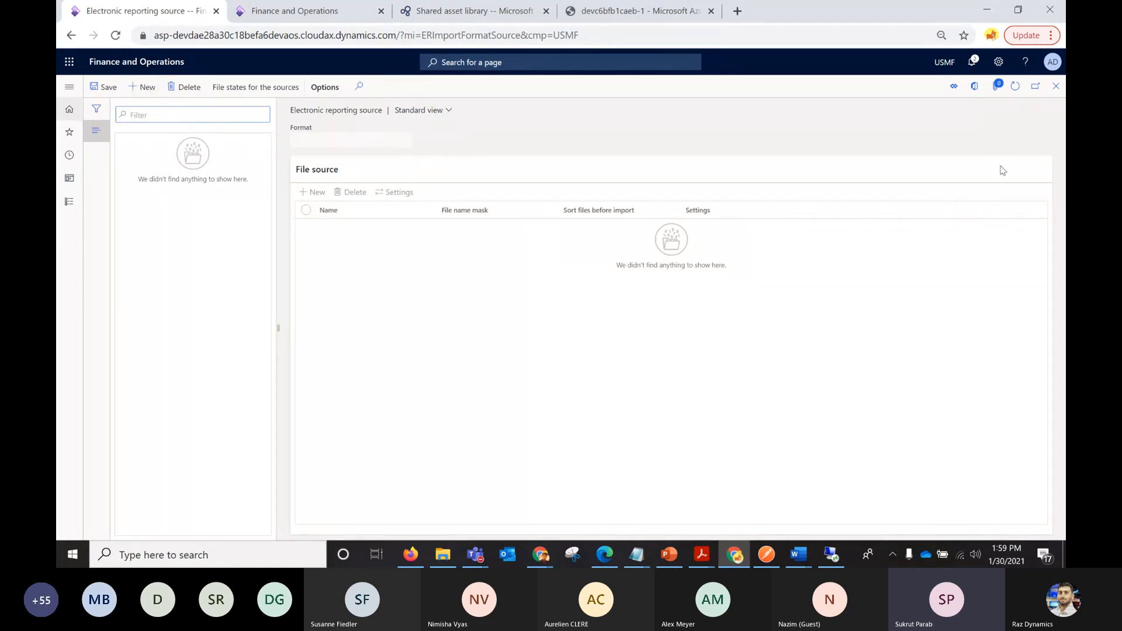
left_click(1056, 88)
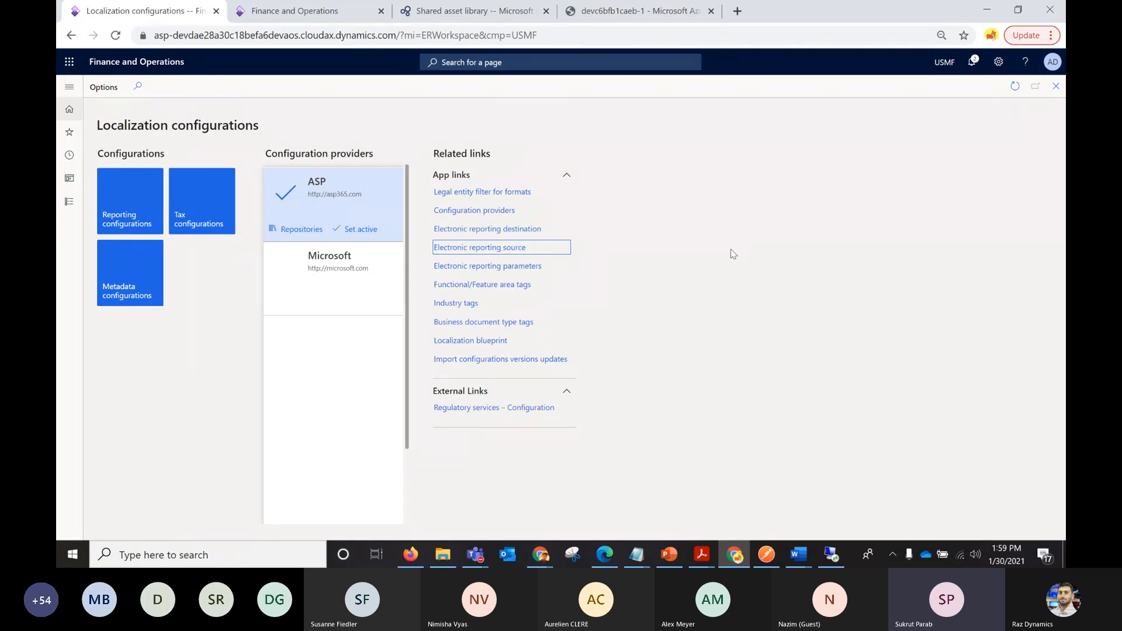
Switch to the PowerPoint presentation, go to the References slide and select the URL for Generate reports in Word format.
left_click(670, 554)
left_click_drag(220, 370, 219, 462)
left_click(176, 432)
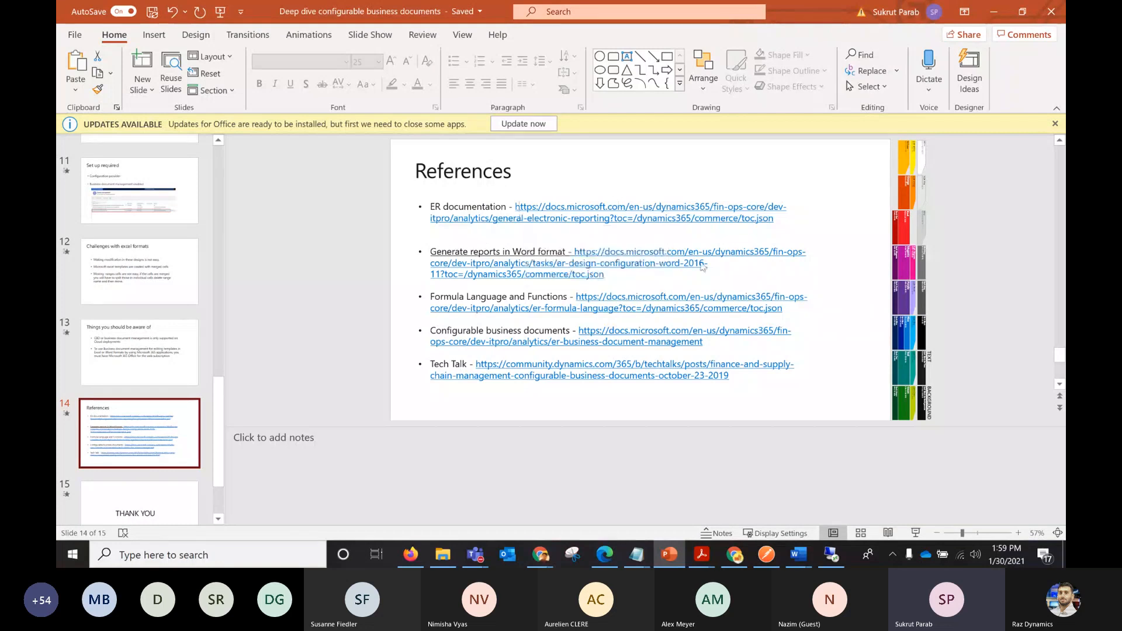
left_click(613, 279)
left_click_drag(613, 280, 572, 252)
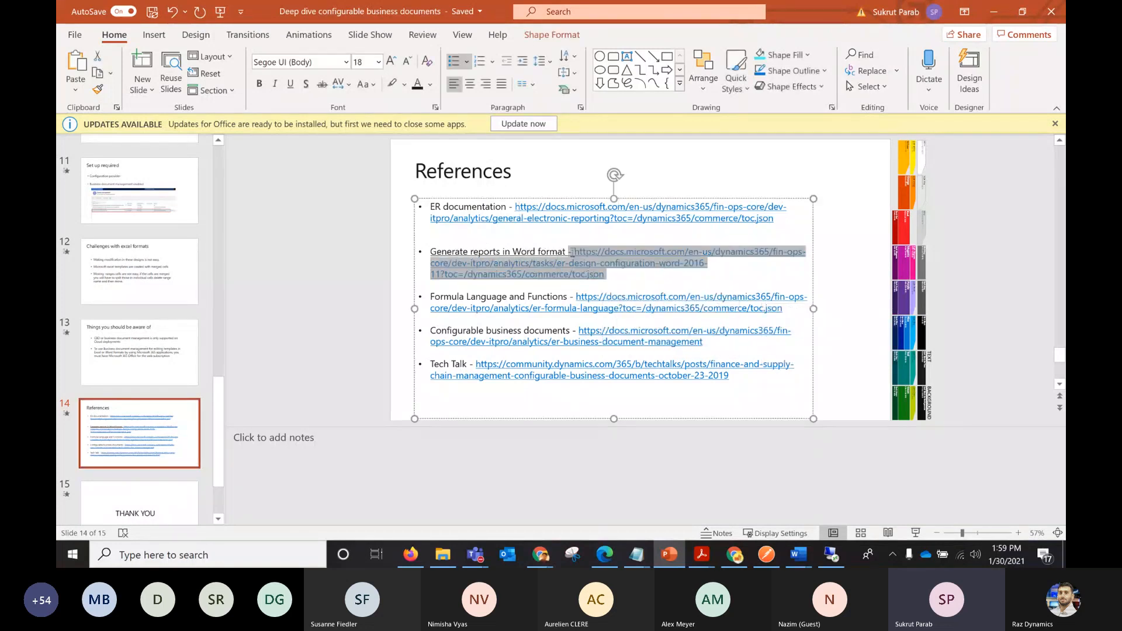
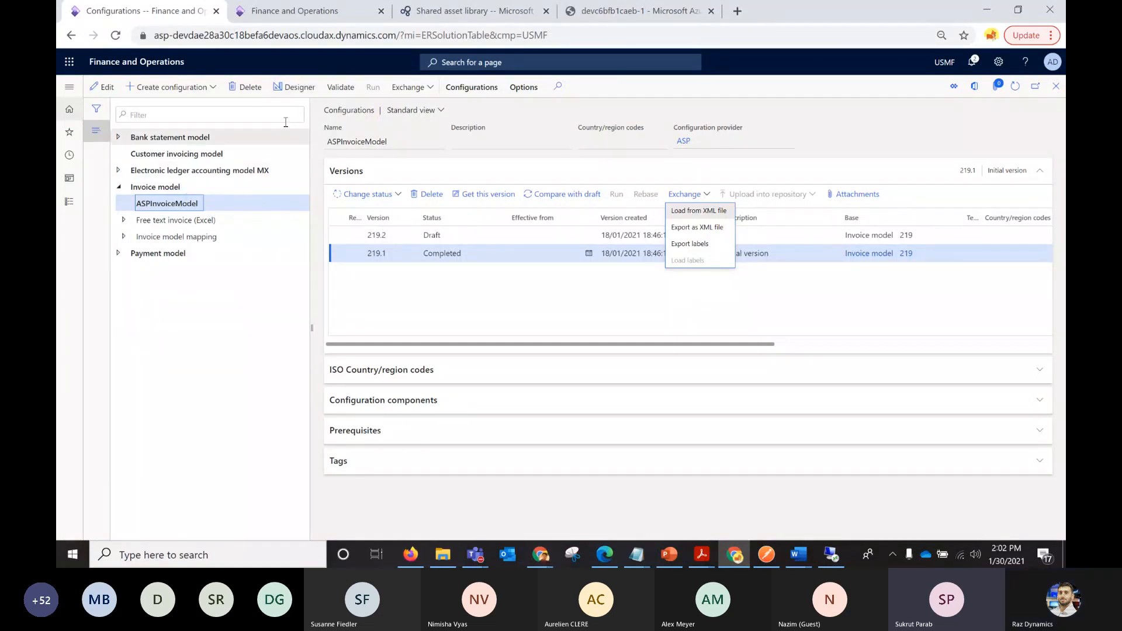
Examine the ASPInvoiceModel data model in the designer and its model to datasource mapping list, and return to the configurations.
left_click(304, 93)
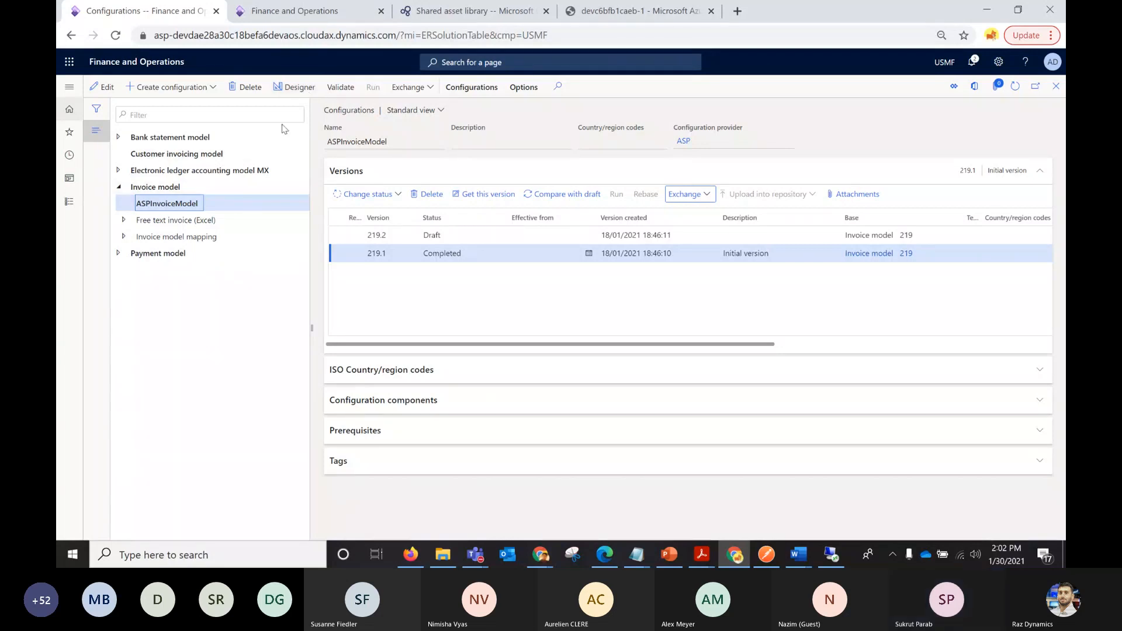
left_click(302, 96)
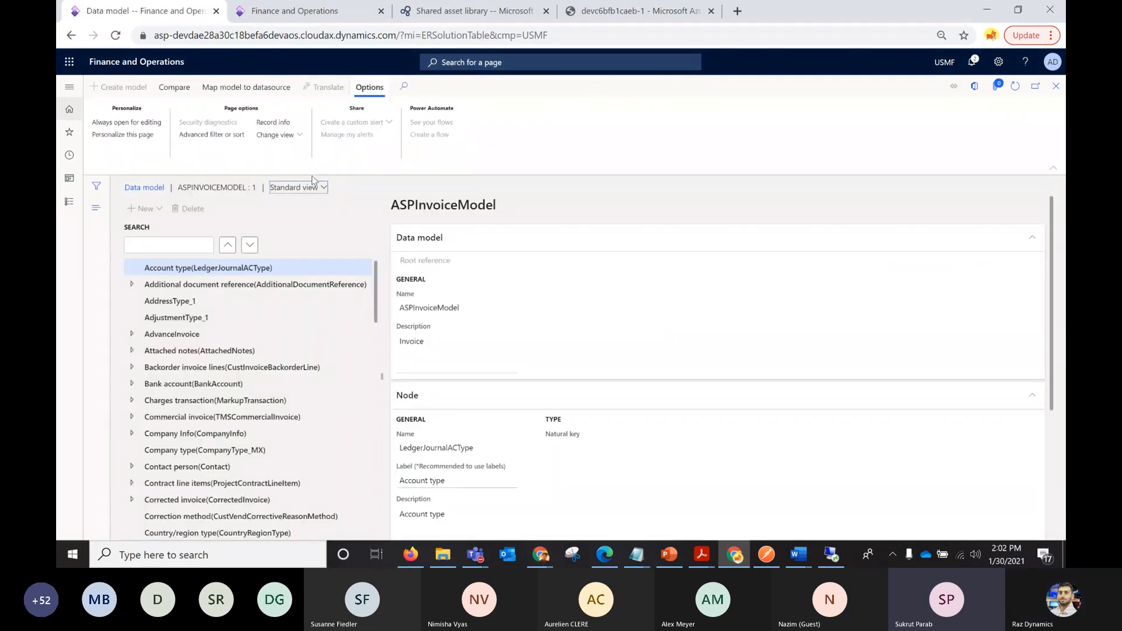
left_click(266, 94)
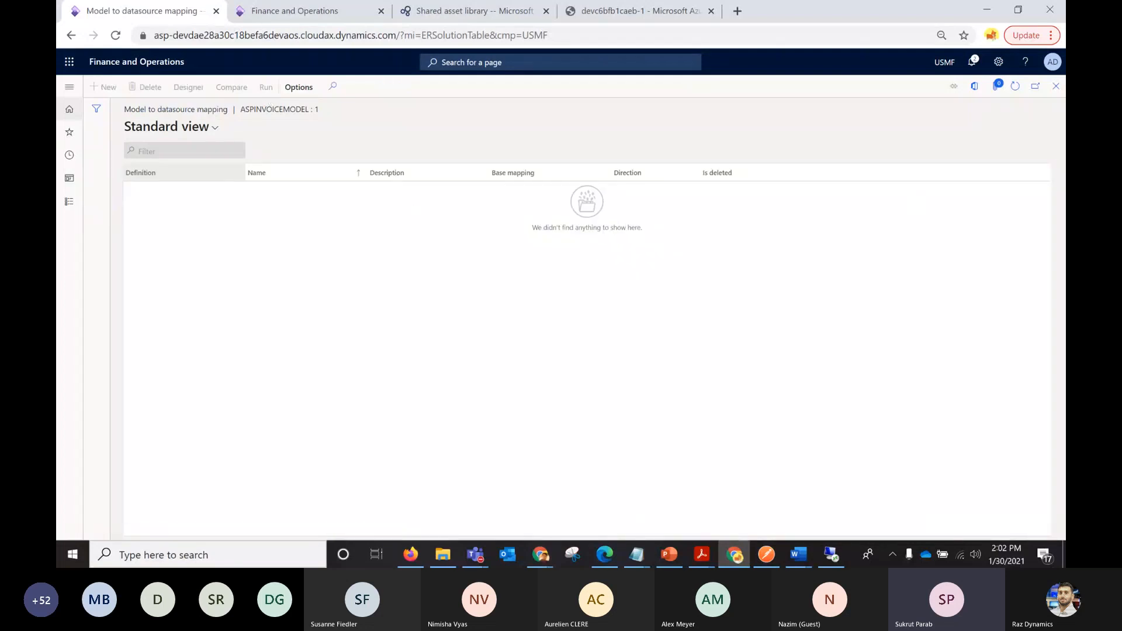
left_click(1055, 88)
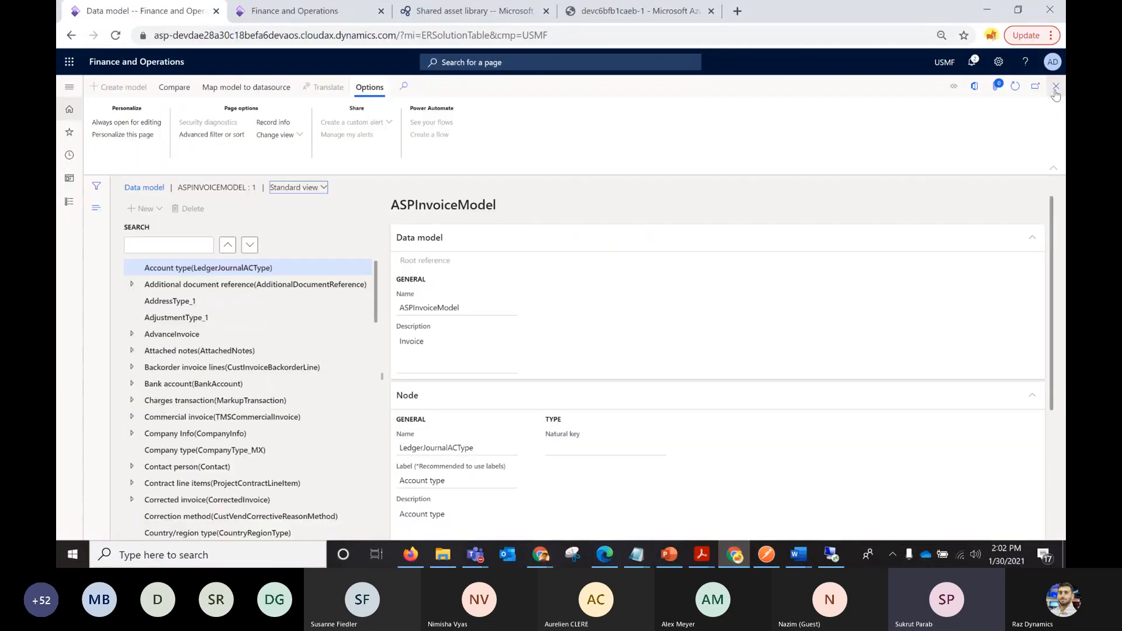
left_click(1055, 89)
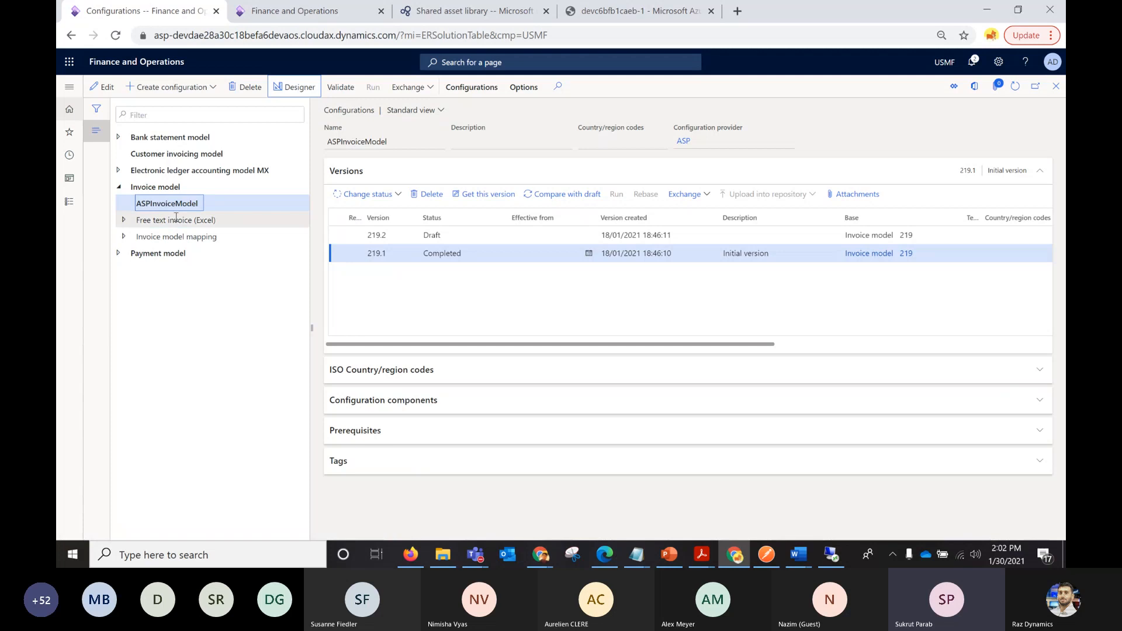
Open the ASPFreeTextInvoice format under Free text invoice (Excel) in the Format designer and show its mapping.
left_click(125, 221)
left_click(240, 236)
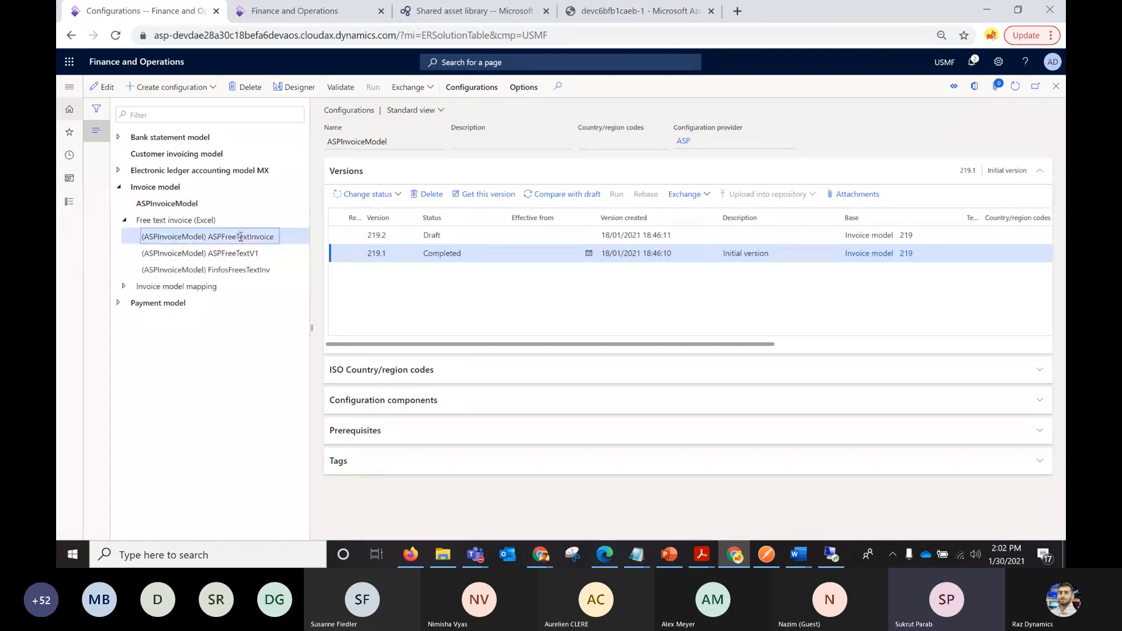
left_click(305, 89)
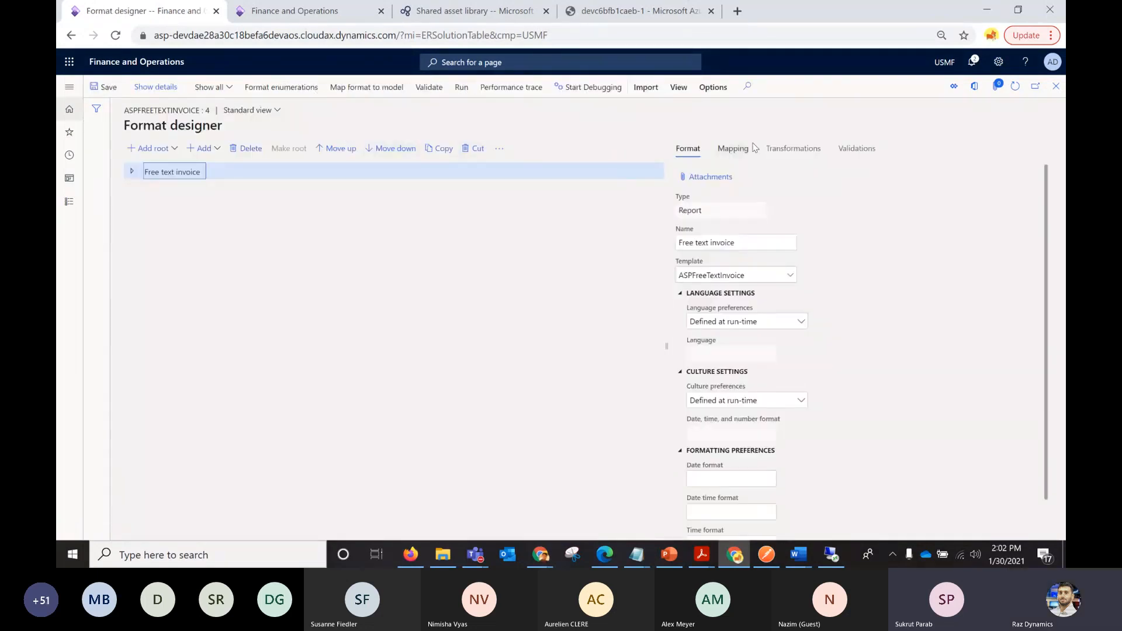
left_click(733, 148)
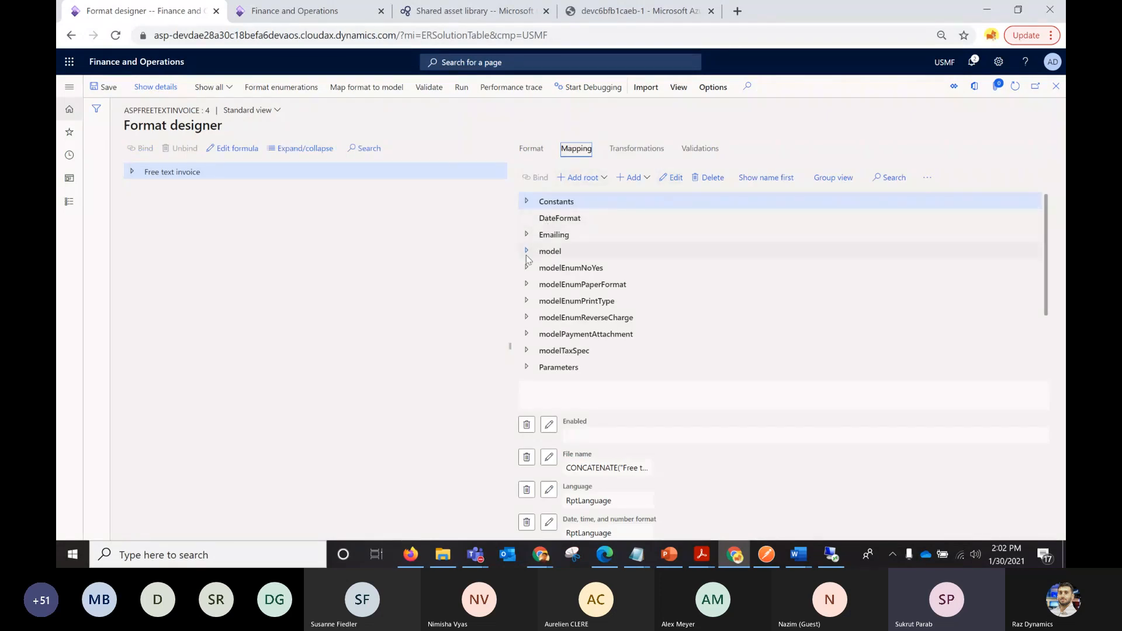
Expand Free text invoice, Invoice and InvoiceLines to examine the bindings under InvoiceLines_Values.
left_click(132, 171)
left_click(139, 190)
left_click(143, 255)
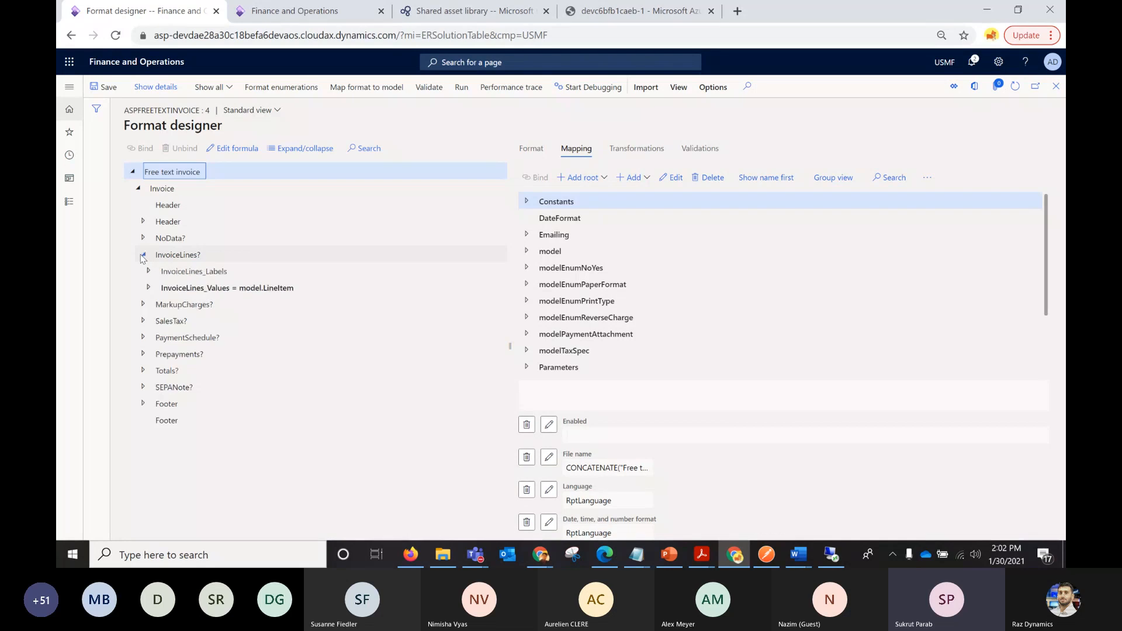
left_click(148, 288)
left_click(256, 289)
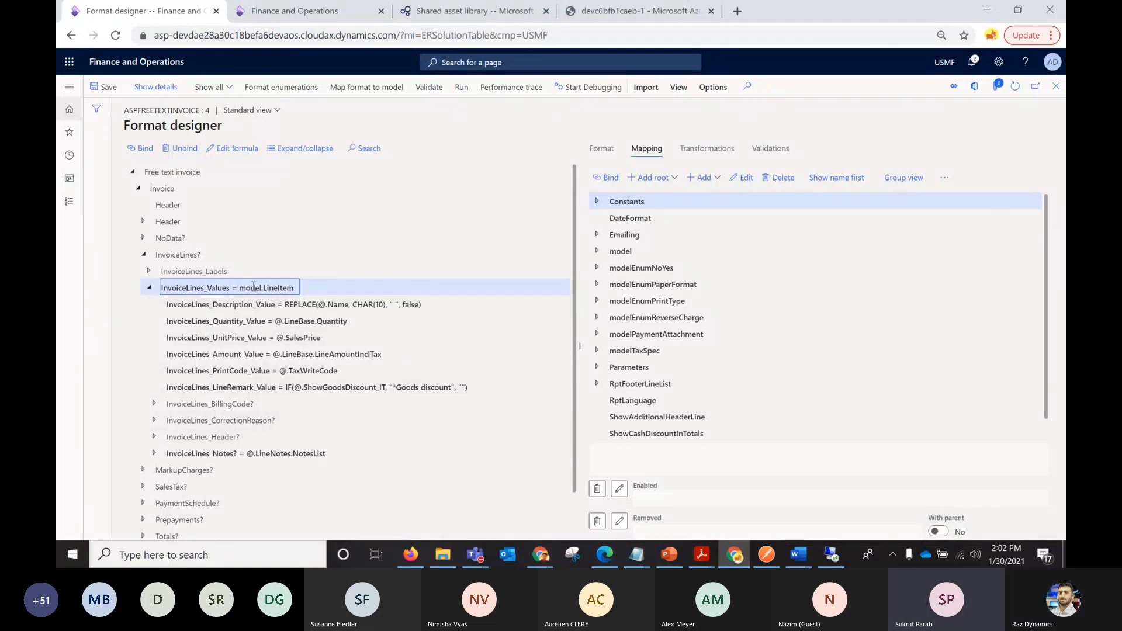
Check the InvoiceLines_Values formula and the Base invoice node of the model data source, and close the Format designer.
left_click(597, 252)
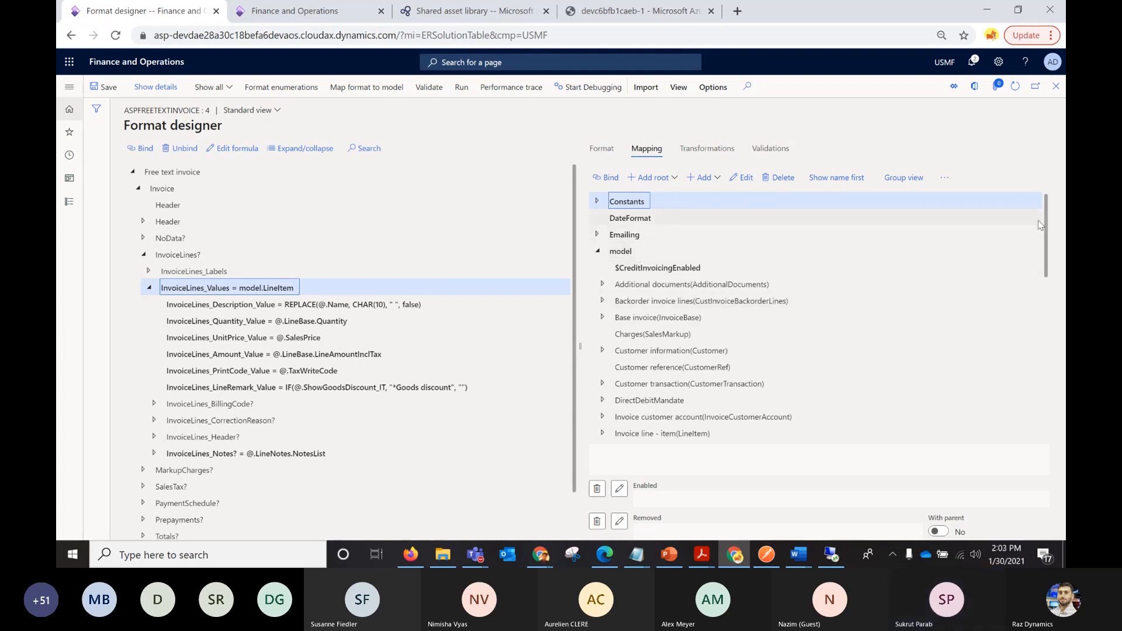
left_click_drag(1046, 223, 1044, 258)
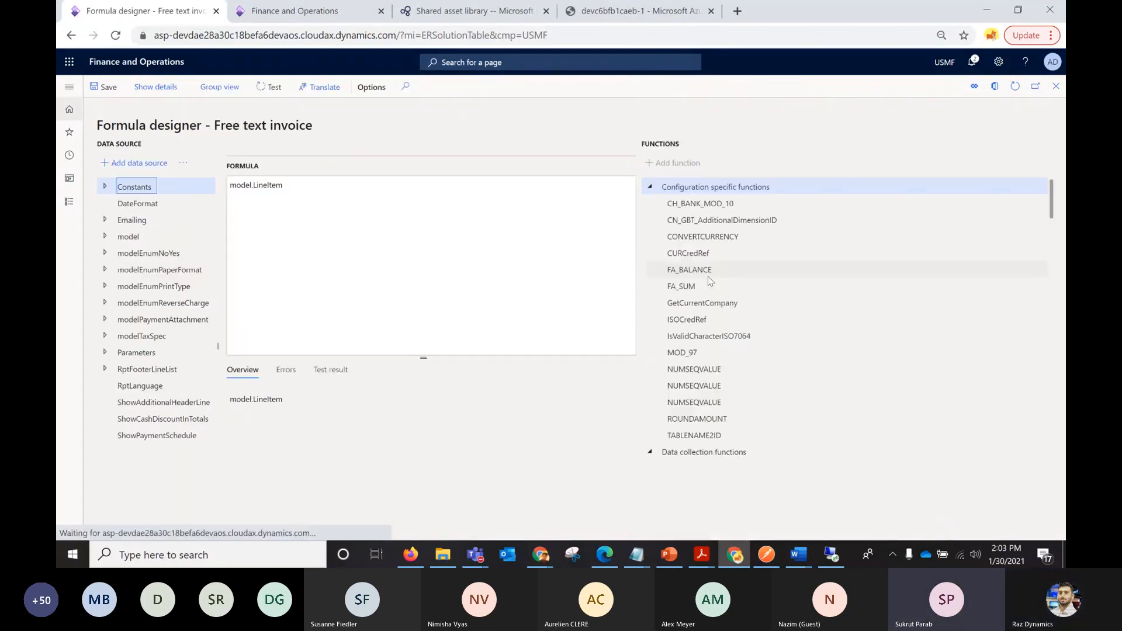
left_click(1056, 87)
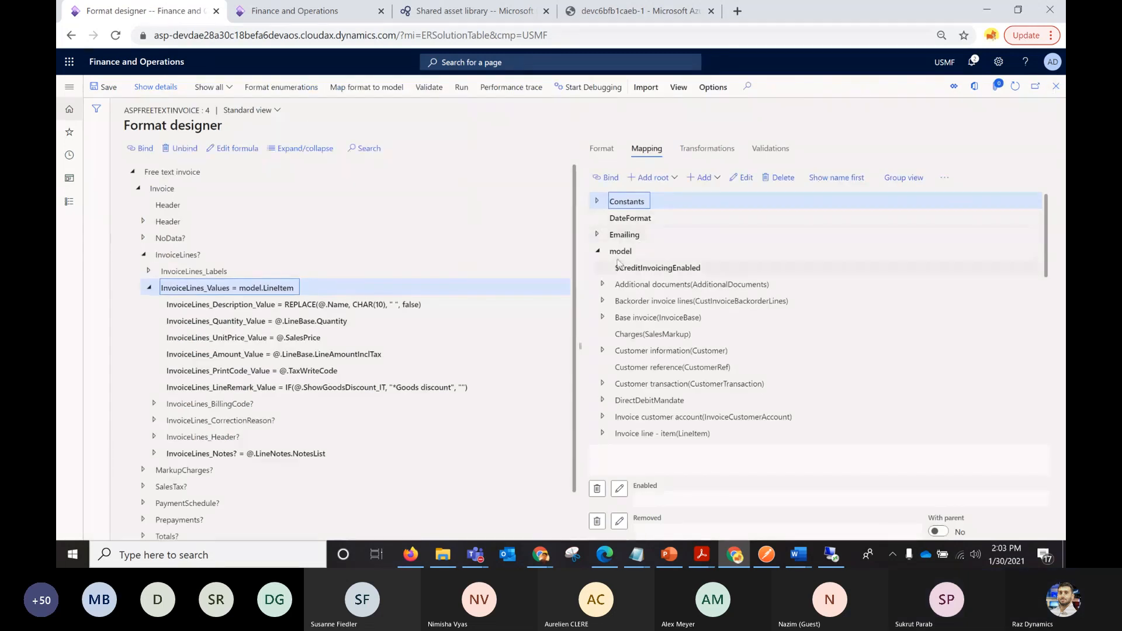
left_click(620, 252)
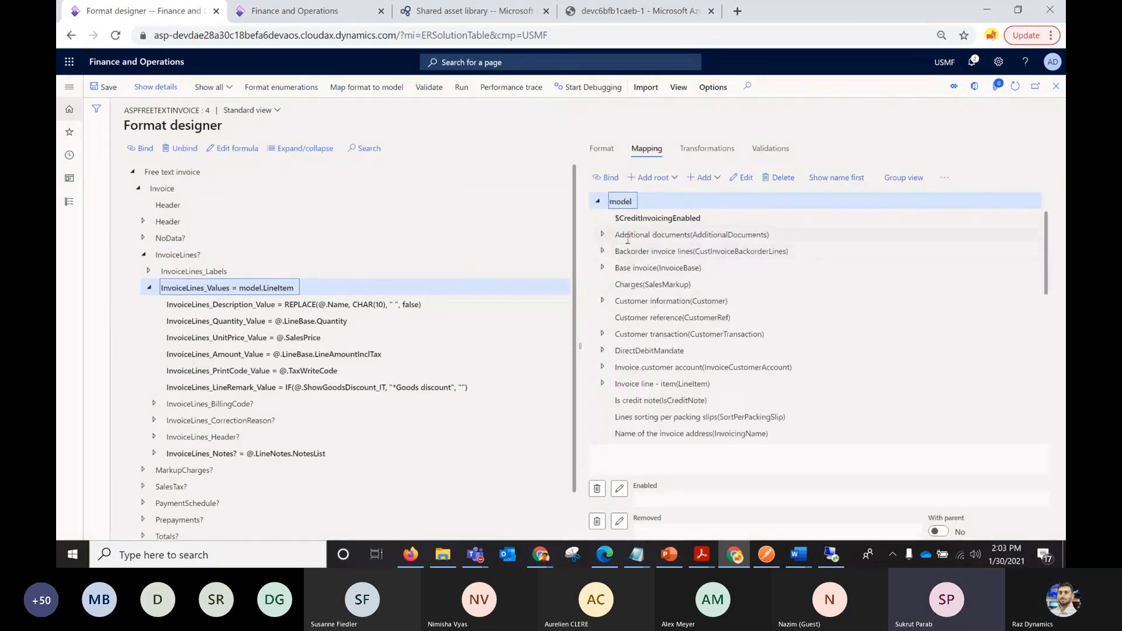
left_click(638, 268)
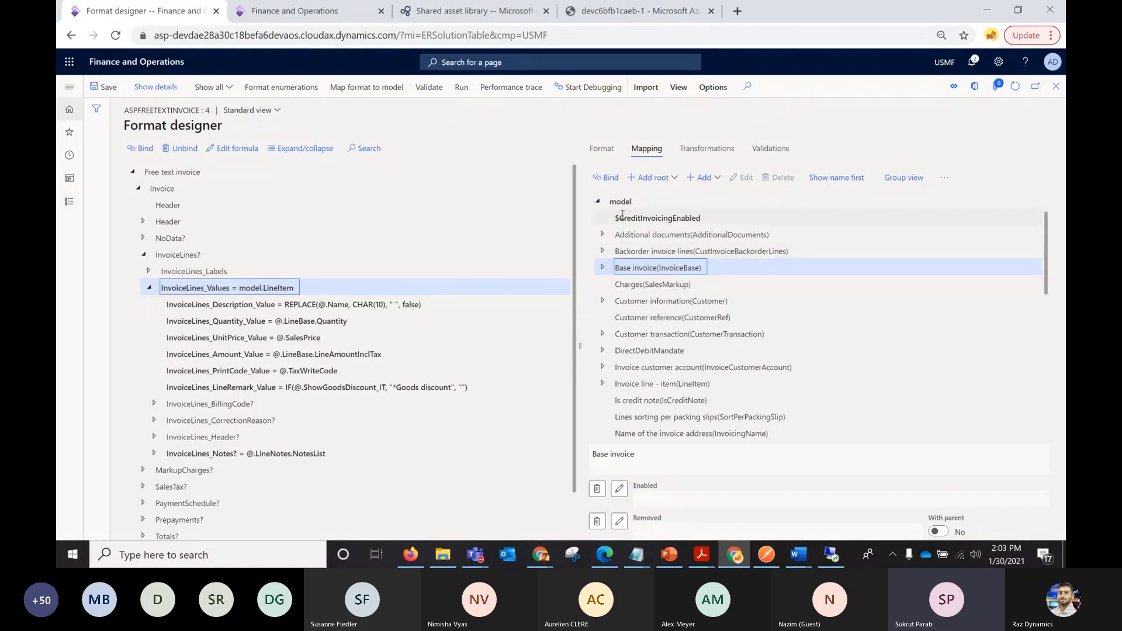
left_click_drag(659, 269, 709, 276)
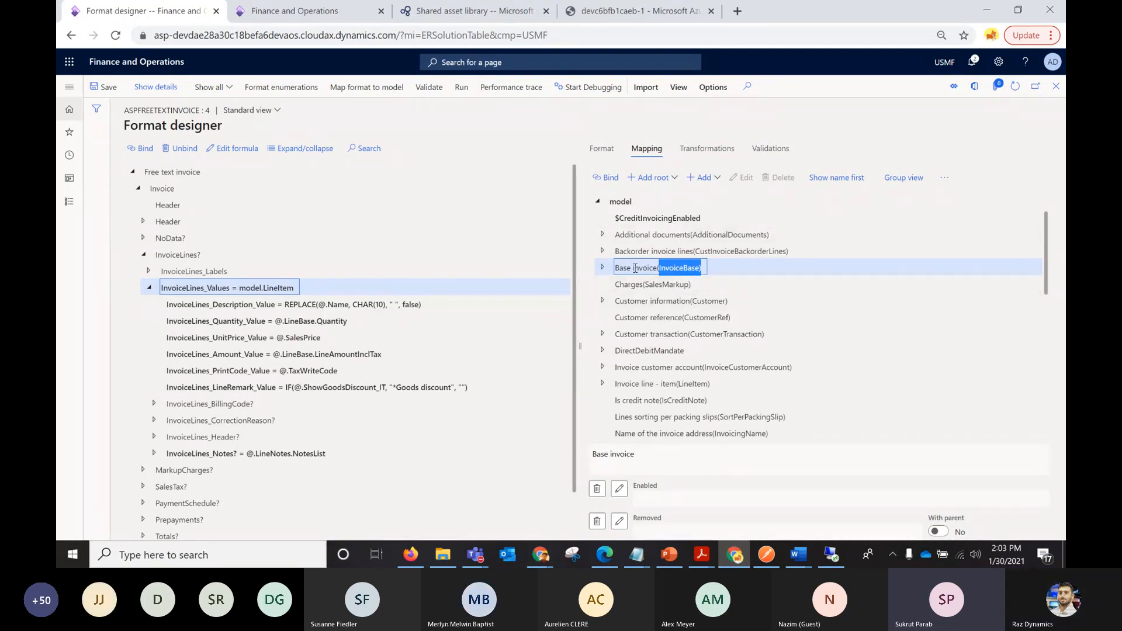
left_click_drag(620, 268, 614, 268)
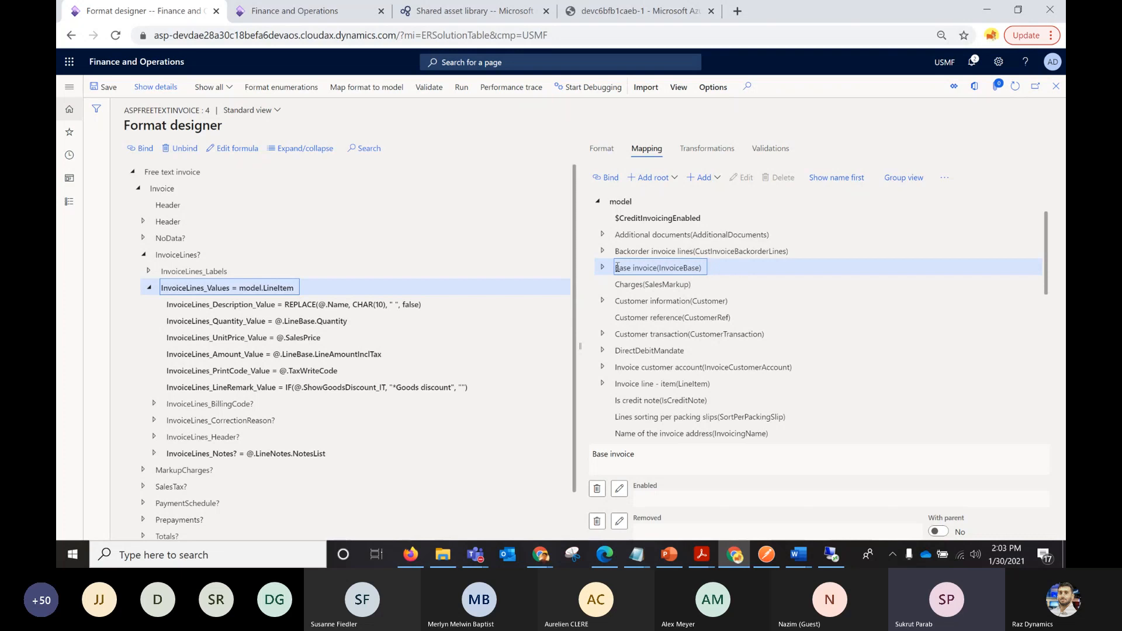
left_click(1056, 86)
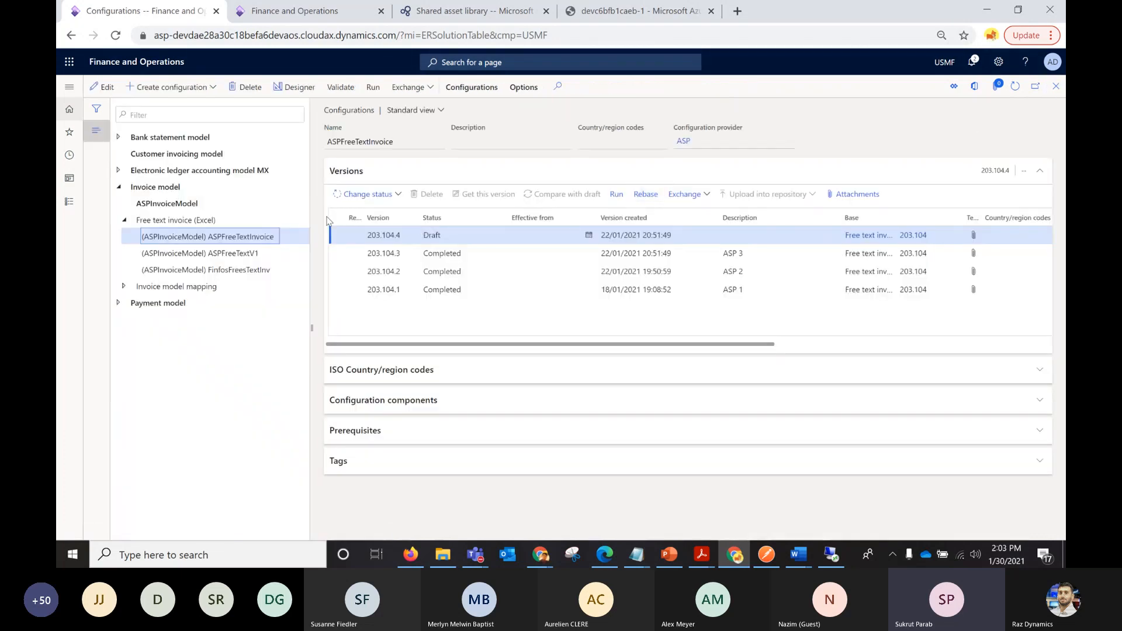
Open the InvoiceCustomer definition of ASPInvoiceModelMapping under Invoice model mapping in the Model mapping designer.
left_click(154, 187)
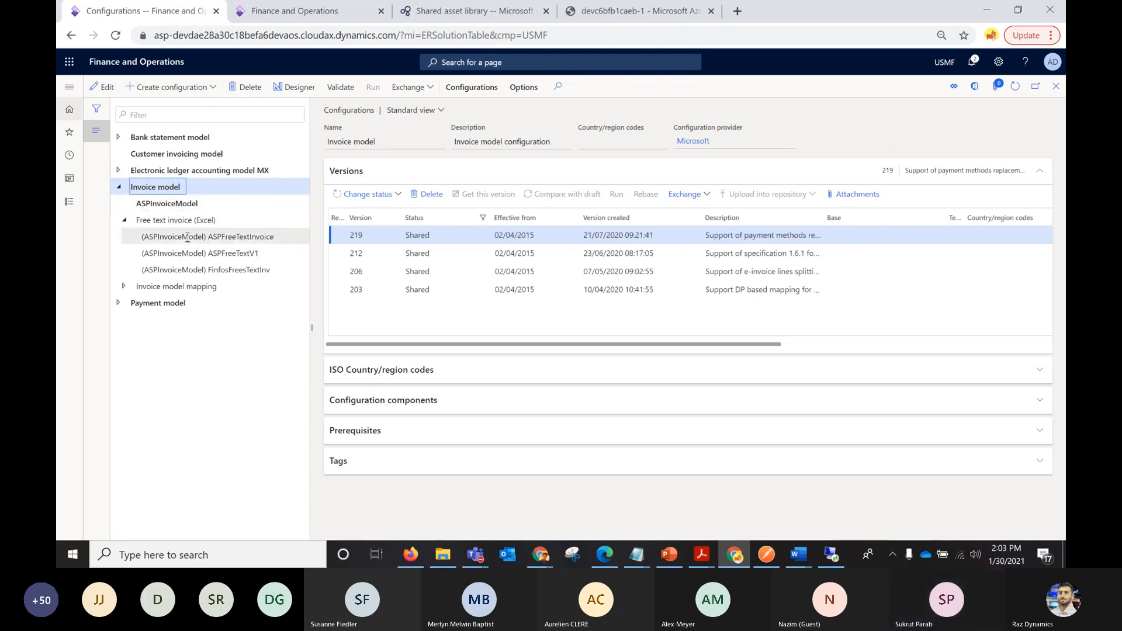
left_click(123, 286)
left_click(210, 303)
left_click(298, 88)
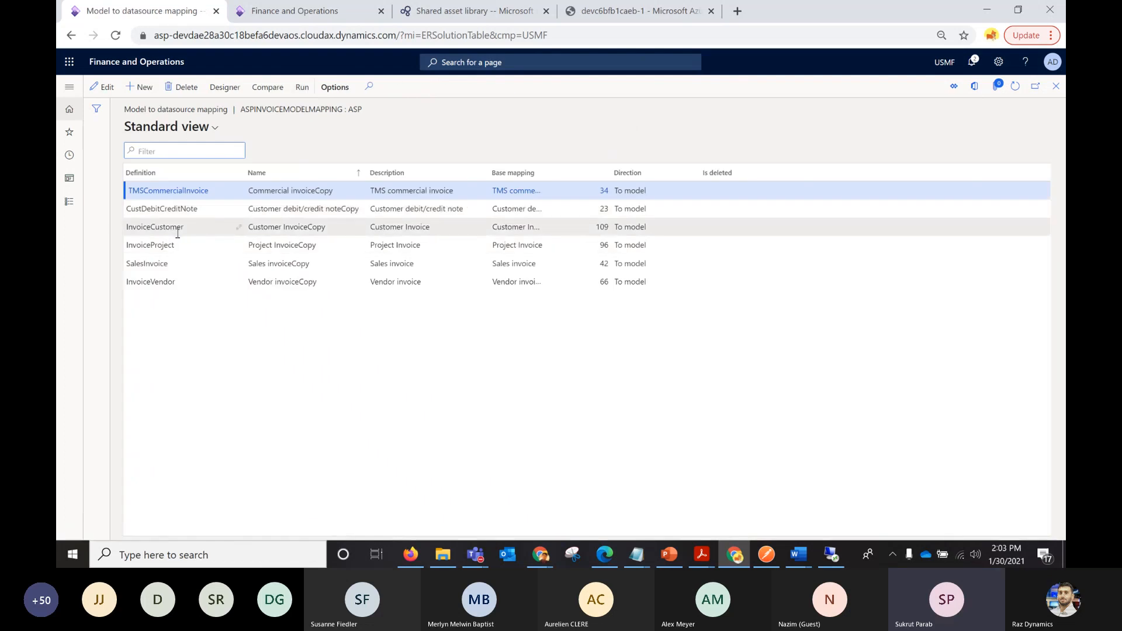
left_click(196, 230)
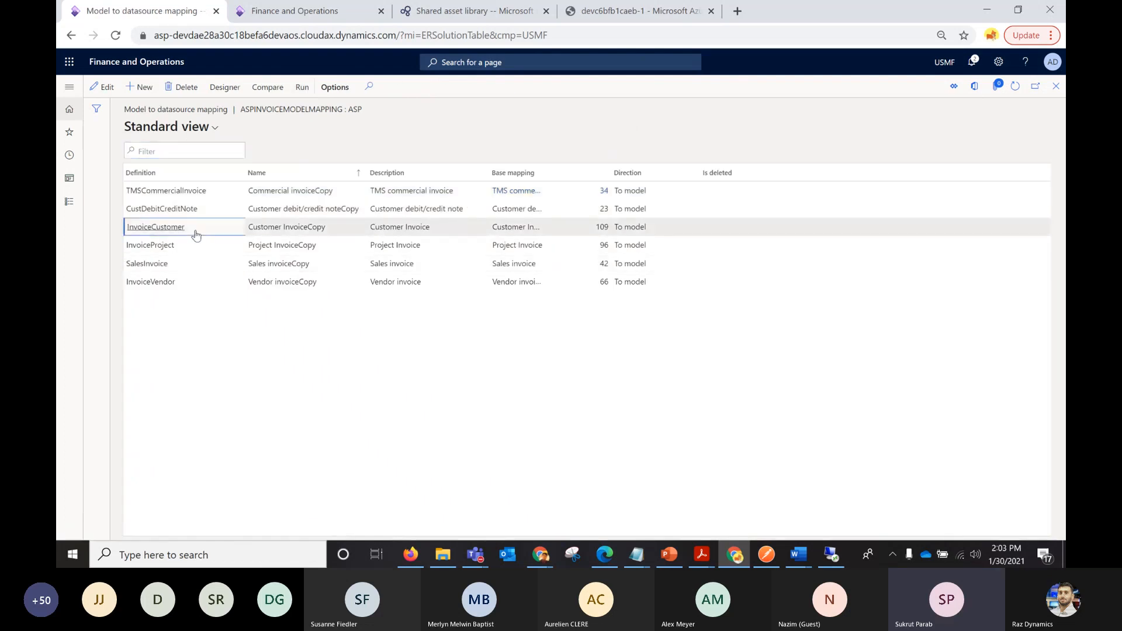
left_click(227, 88)
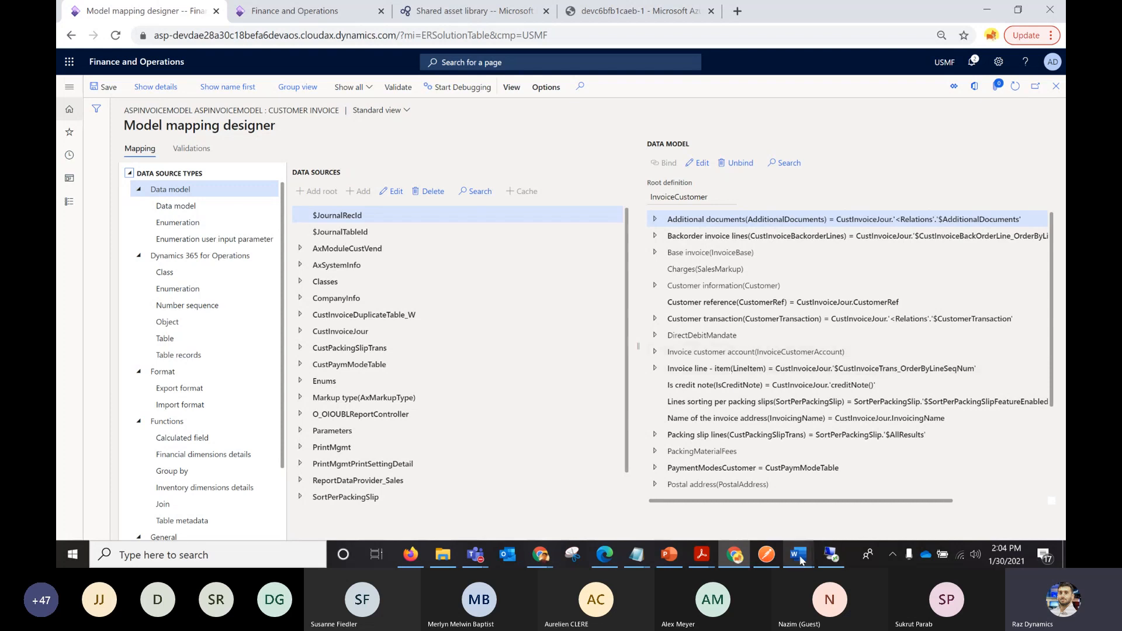
Switch to the ASPFreeTextInv_1.2 Word template, select the first row of the document details table and show its table layout options.
mouse_move(801, 560)
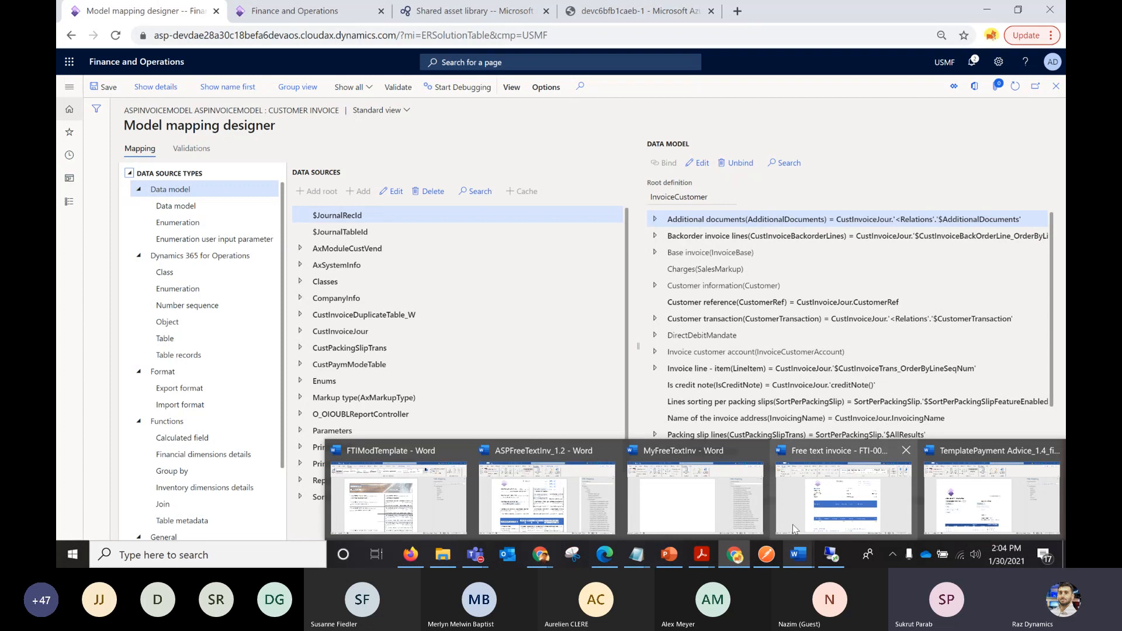
left_click(547, 493)
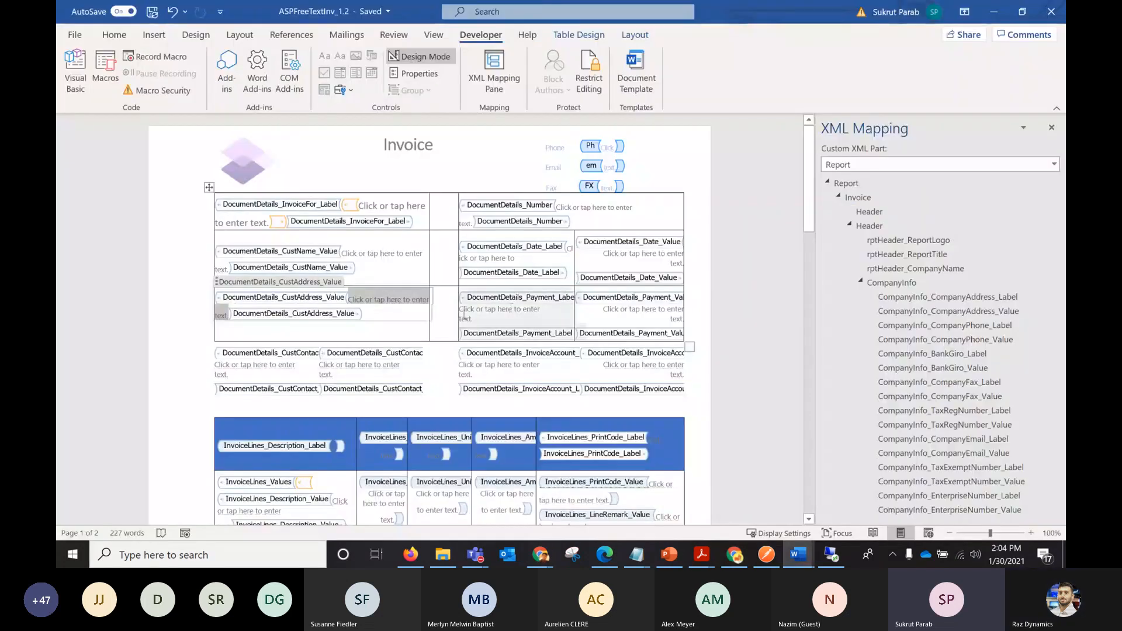
left_click(179, 237)
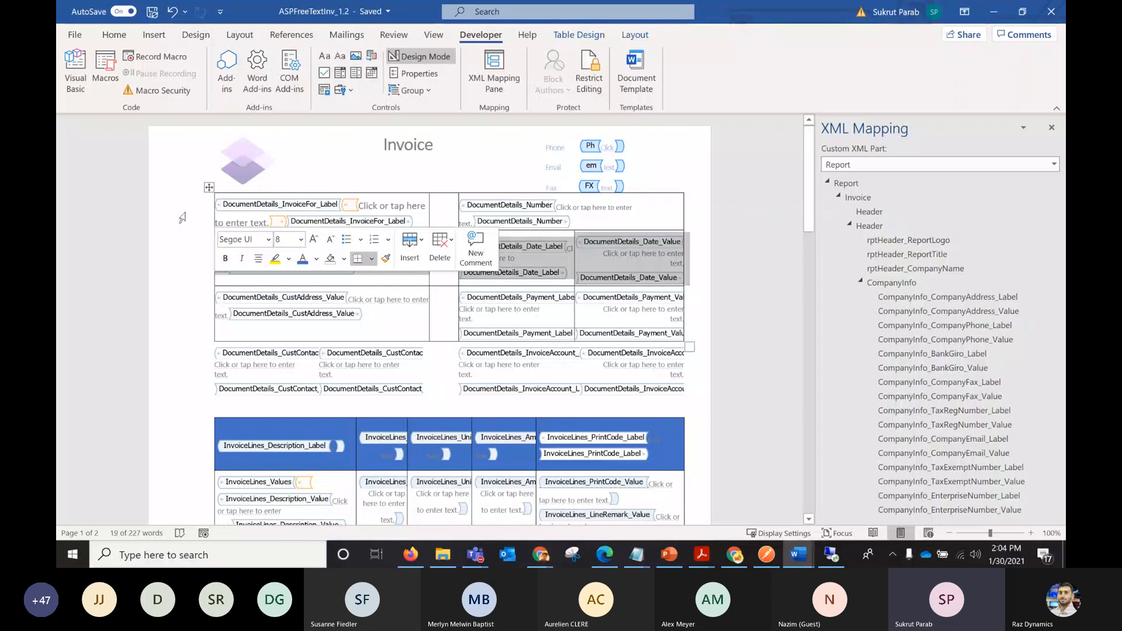
right_click(183, 218)
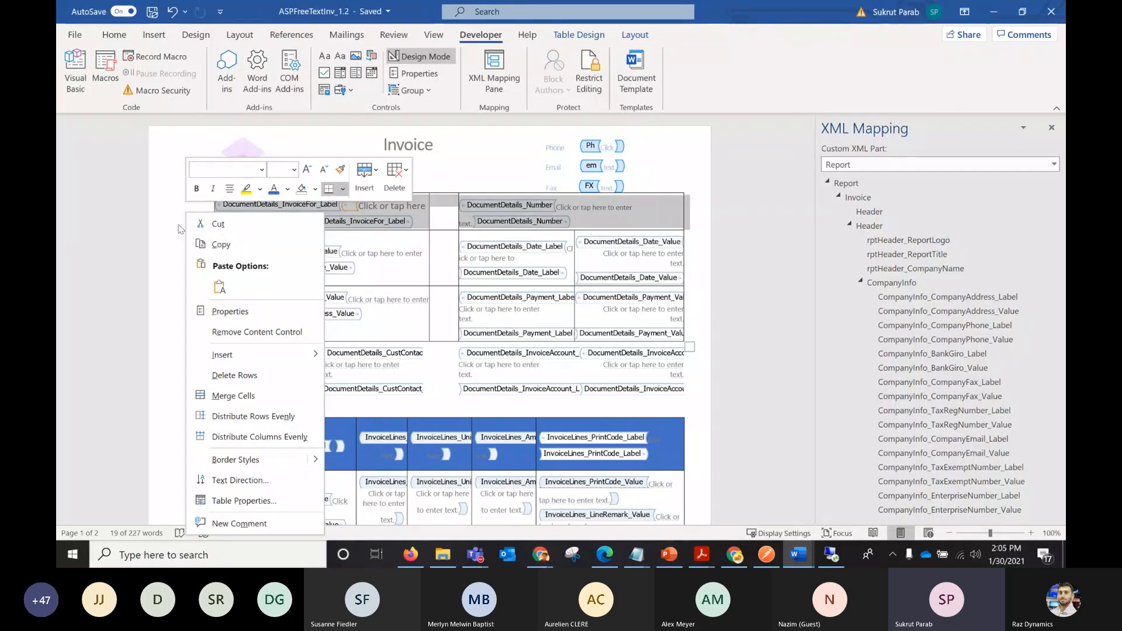
left_click(177, 229)
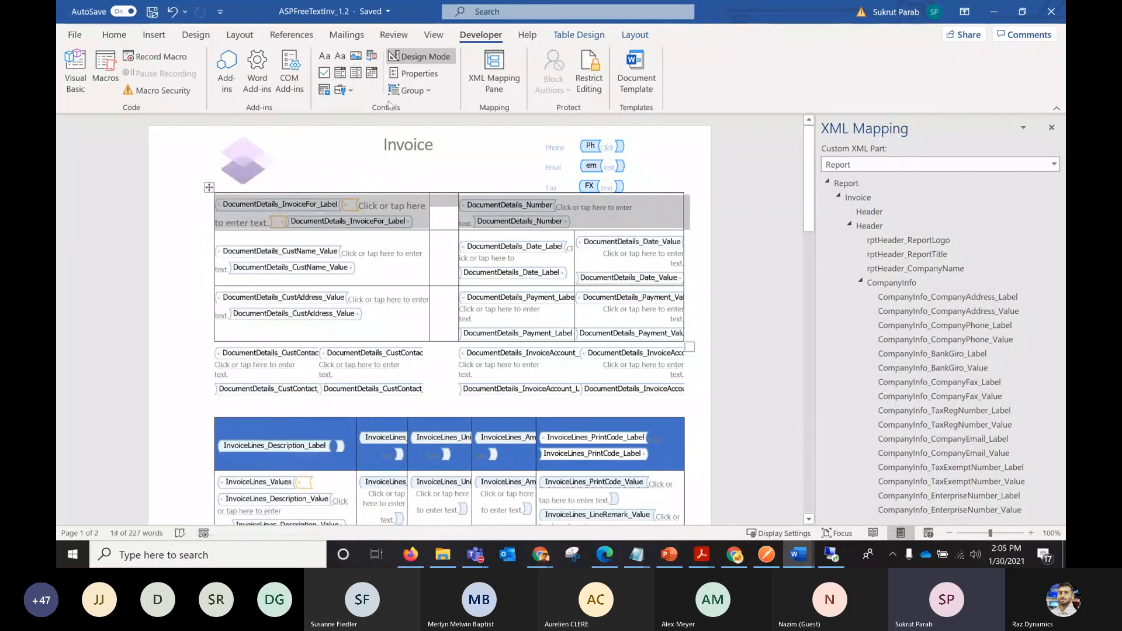
left_click(626, 37)
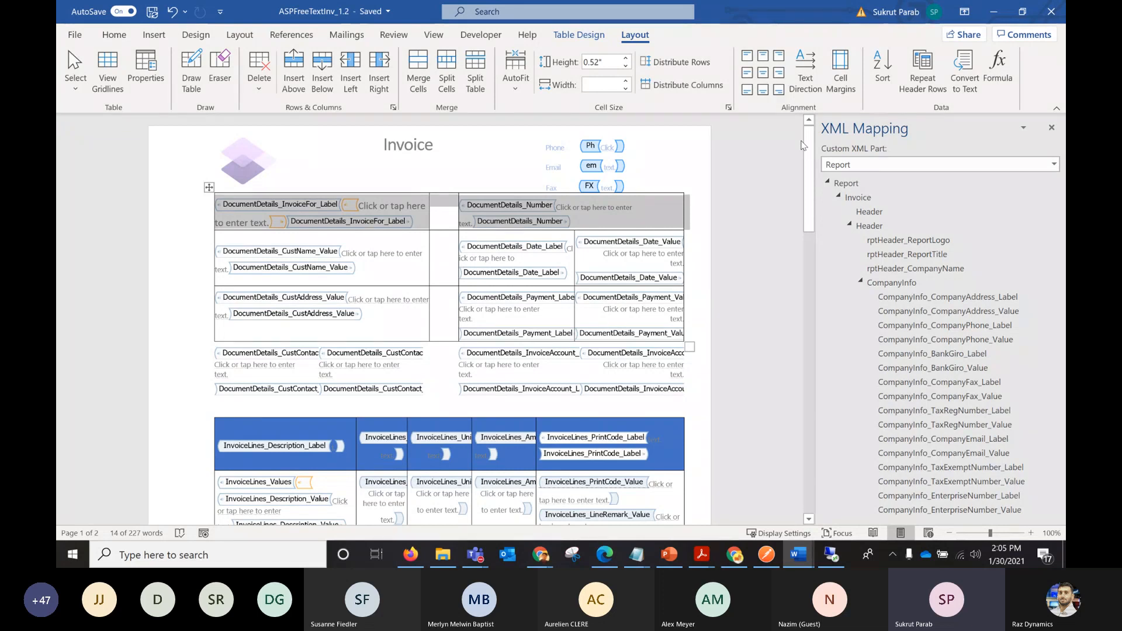
Collapse the Header node in the XML mapping and examine the Totals and Totals_Taxable nodes for the totals section.
left_click_drag(808, 146, 815, 238)
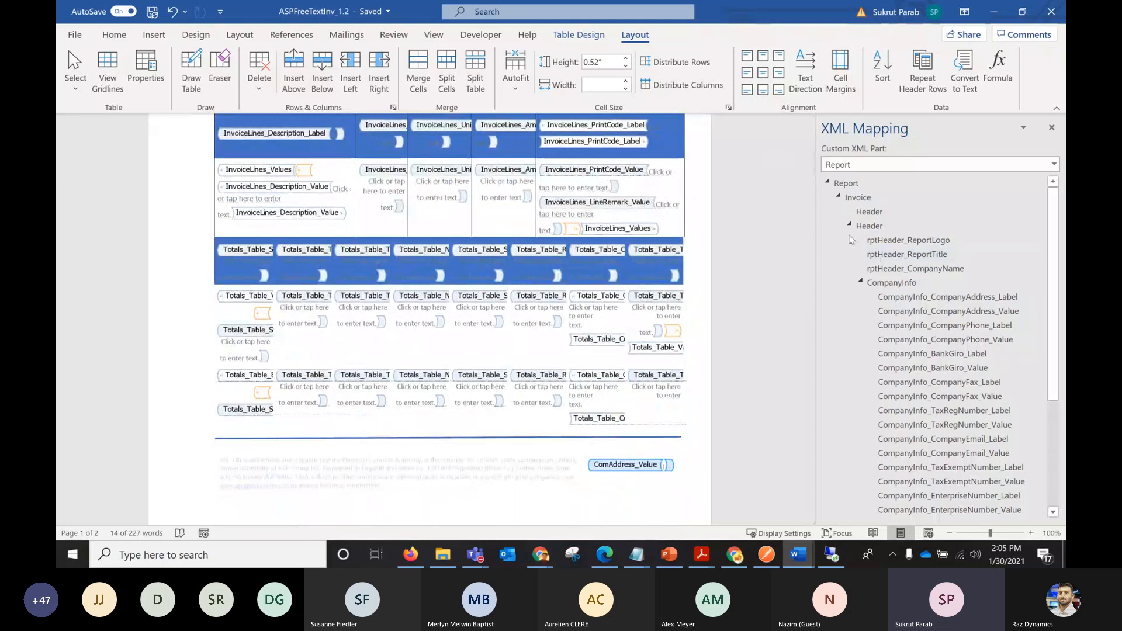
left_click(849, 226)
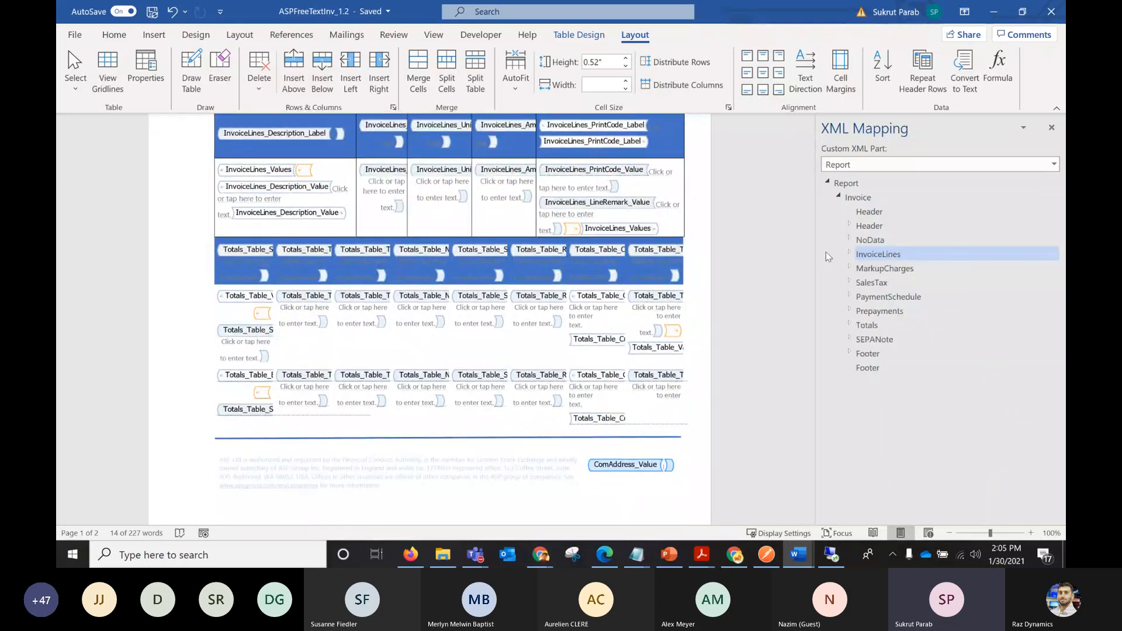
left_click(850, 324)
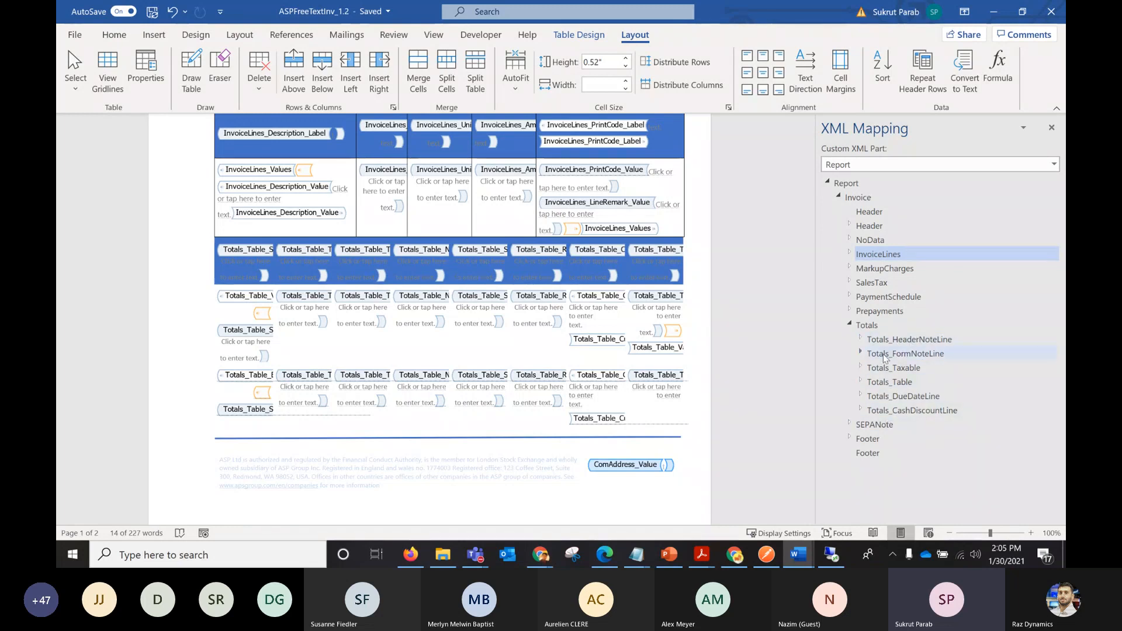
left_click(860, 368)
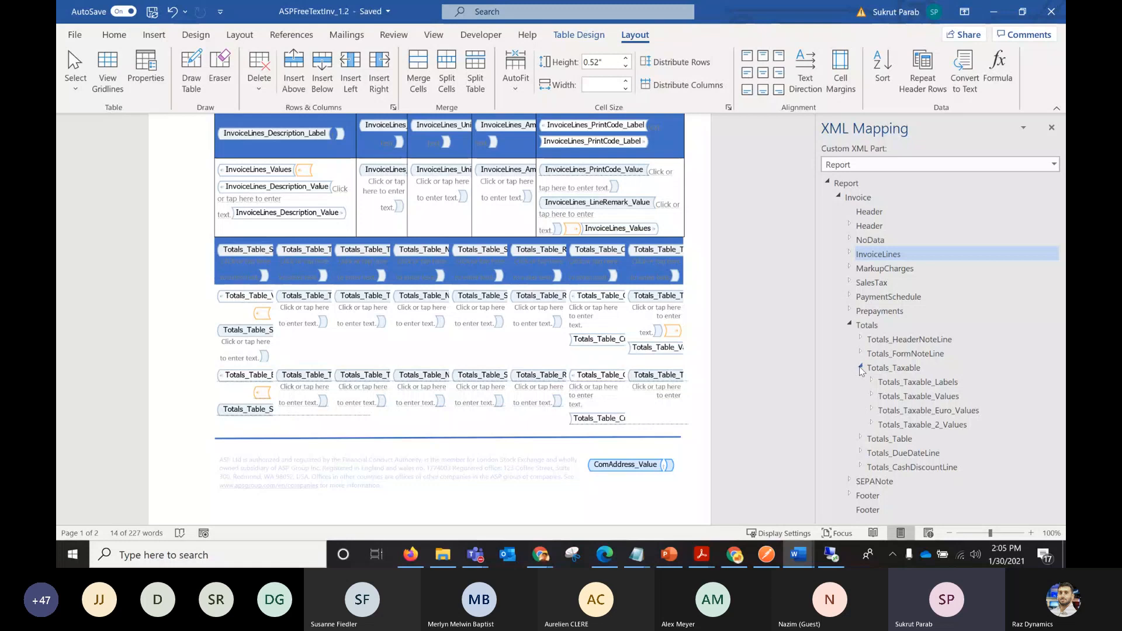
left_click(860, 368)
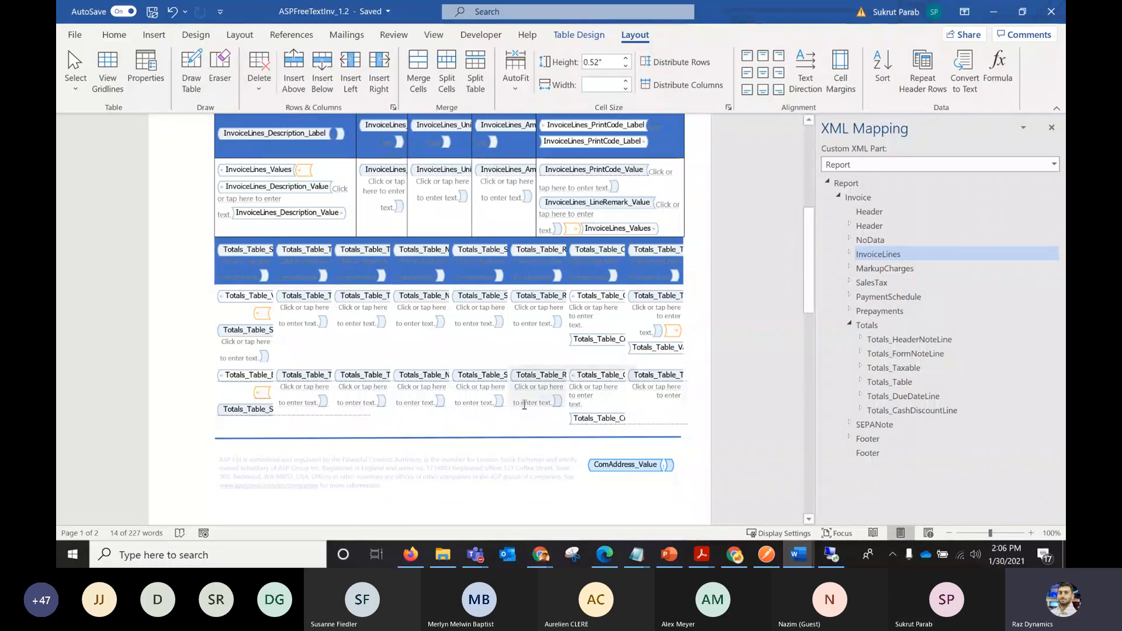
Switch to the Microsoft Teams call window and stop sharing the screen.
mouse_move(475, 554)
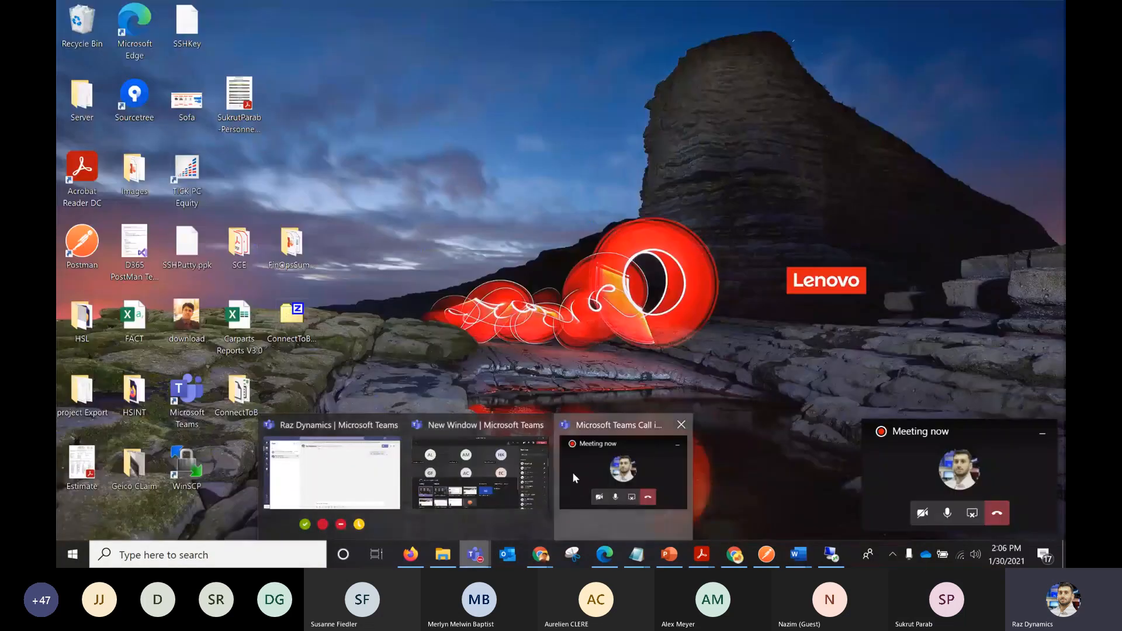
left_click(573, 472)
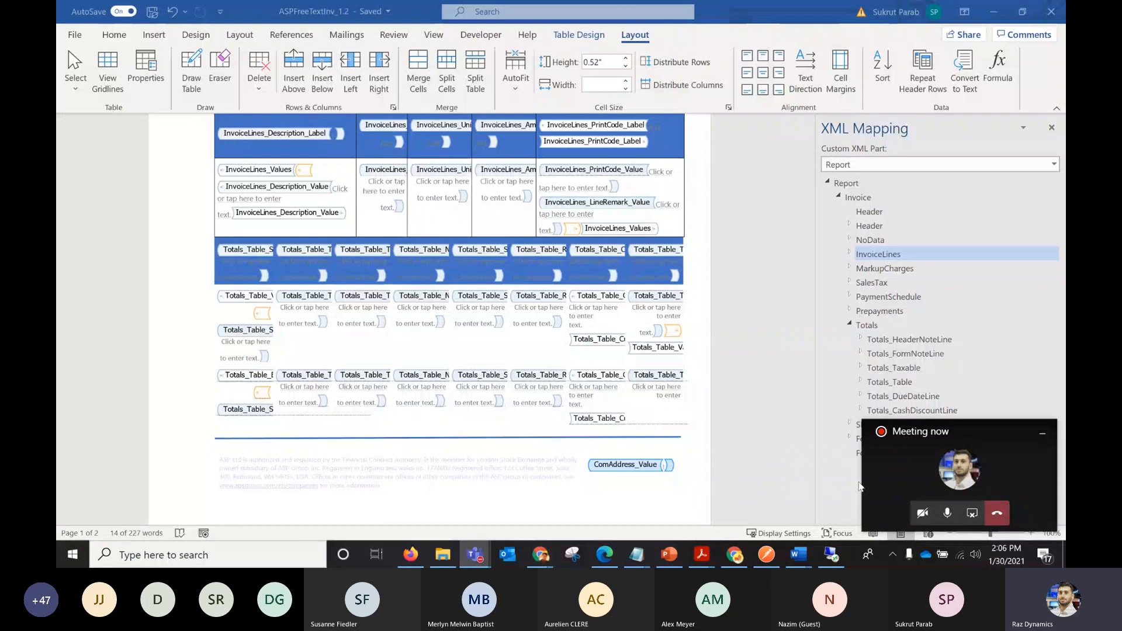
left_click(972, 515)
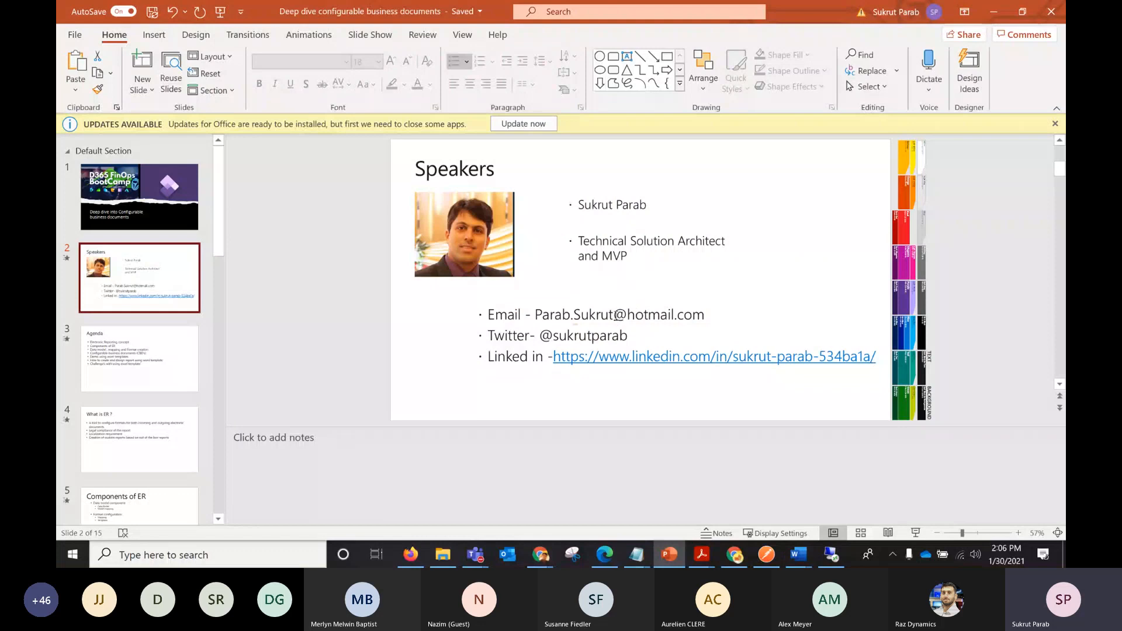
Highlight the speaker's e-mail address on the Speakers slide, and end the screen sharing from the Teams meeting window.
left_click_drag(535, 314, 728, 318)
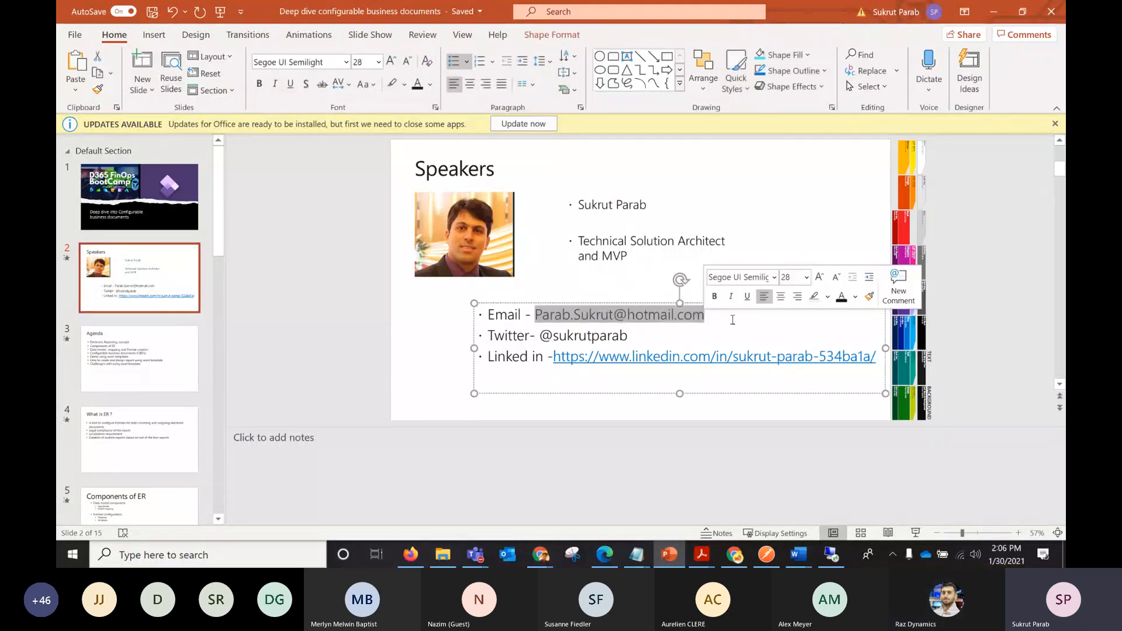
left_click(669, 444)
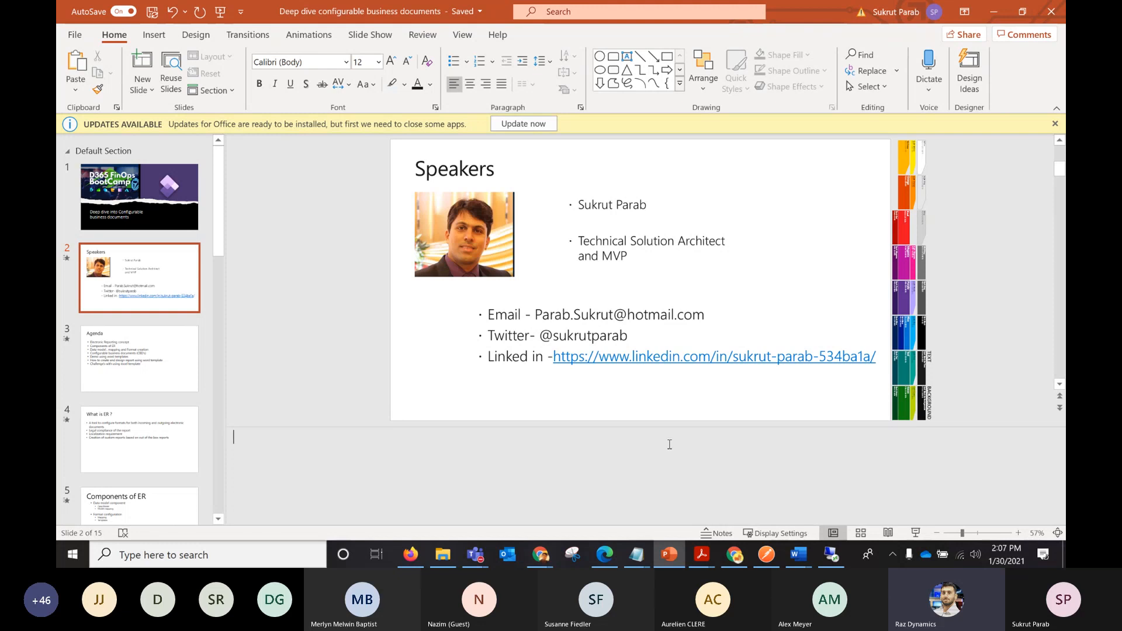
mouse_move(469, 562)
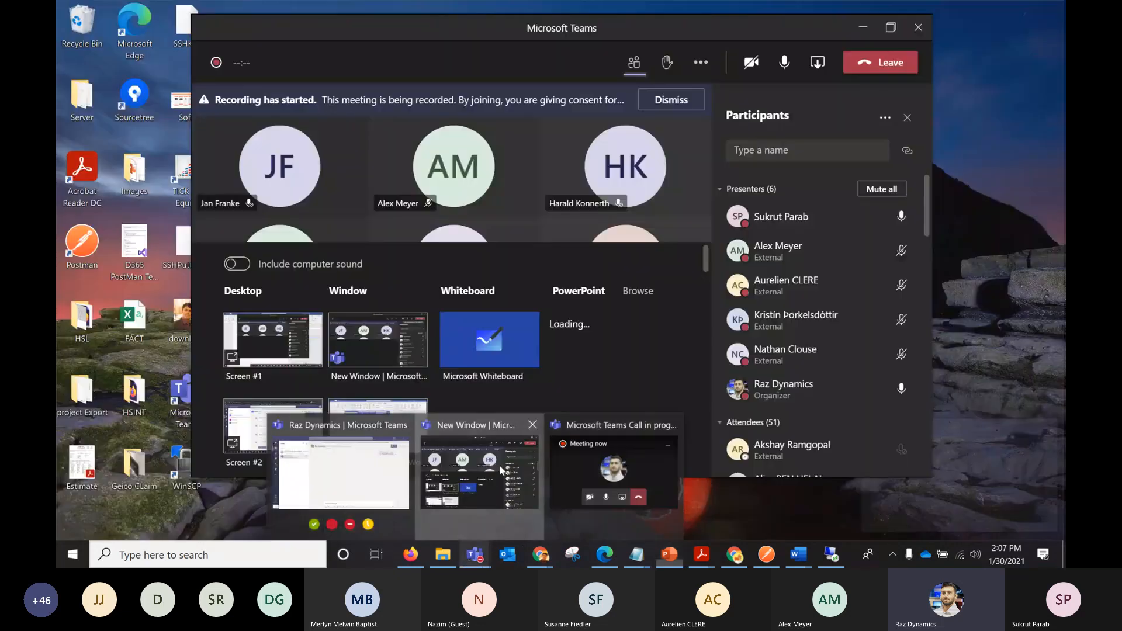
left_click(501, 470)
left_click(813, 64)
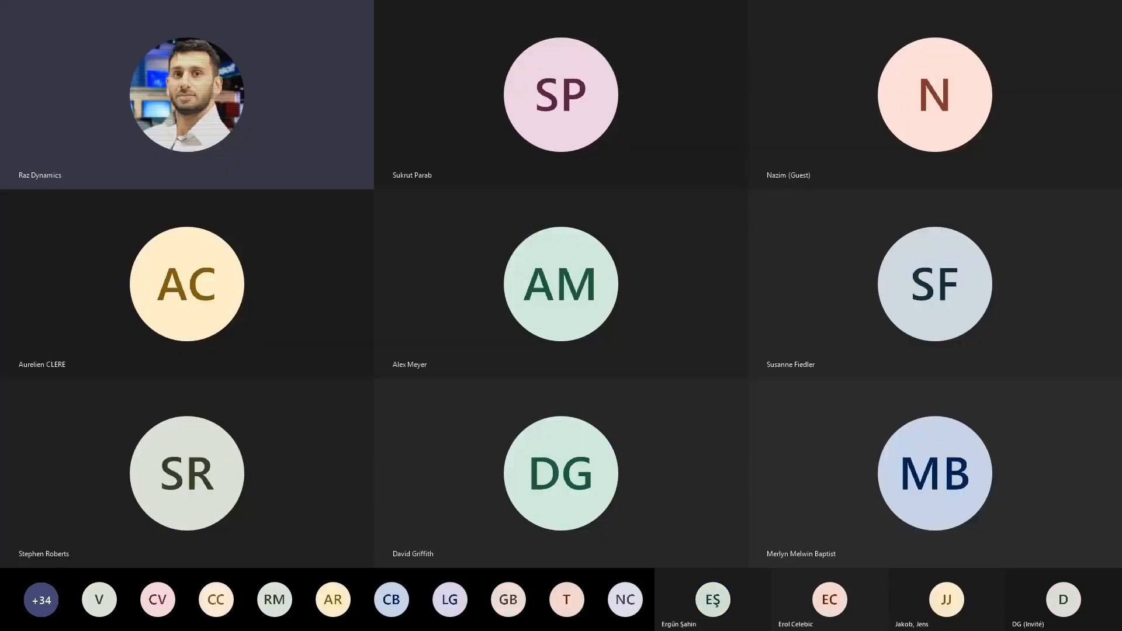